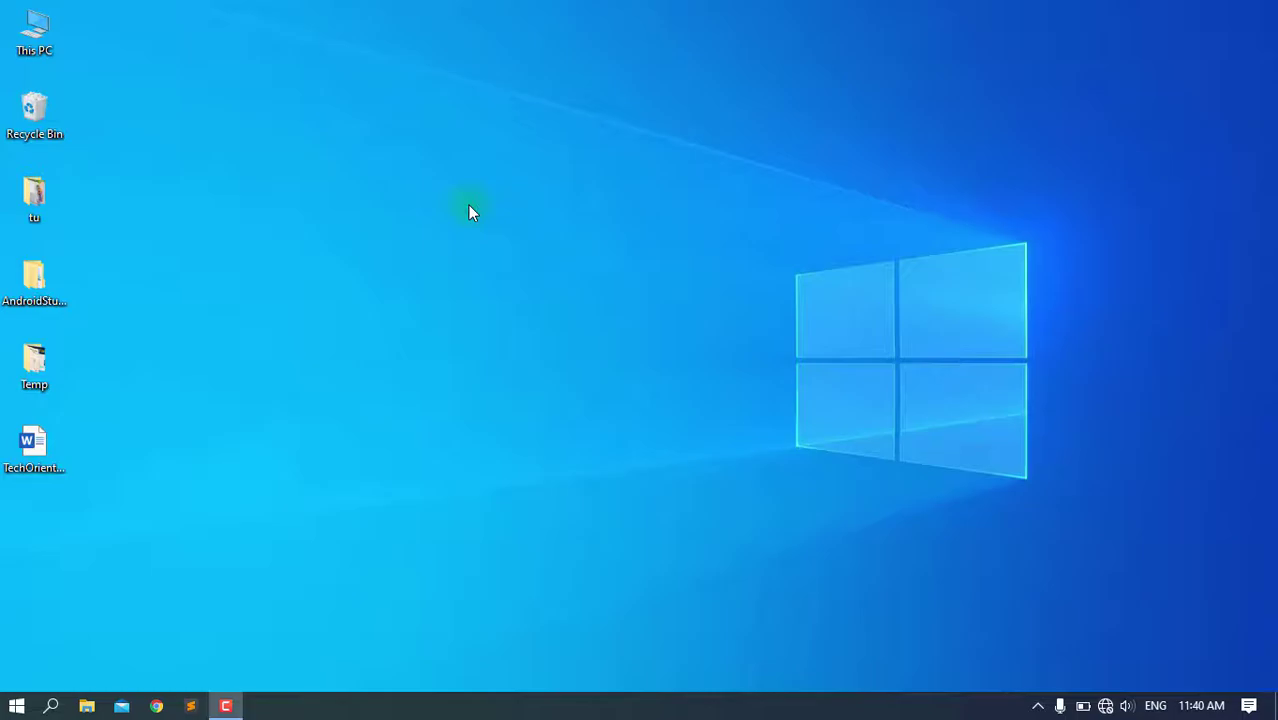
- Launch Microsoft Word from a Start menu search for 'word' and start a blank document
key(super)
text(word)
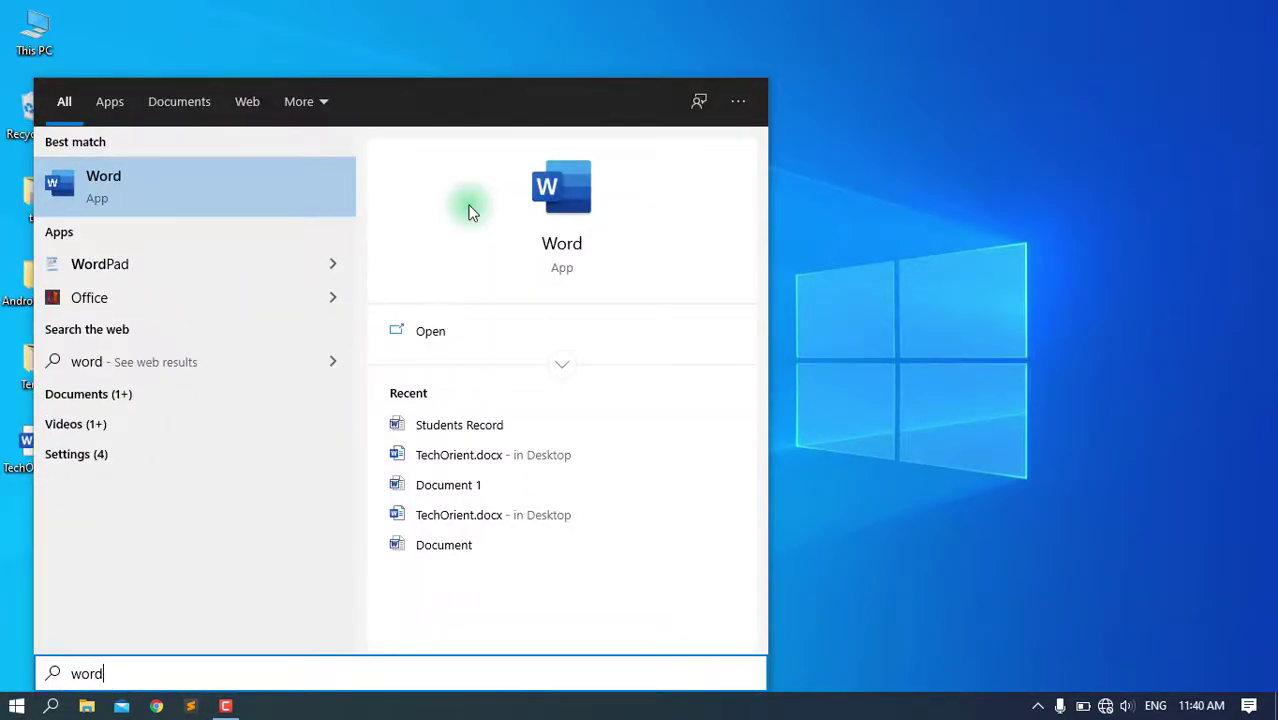
key(Return)
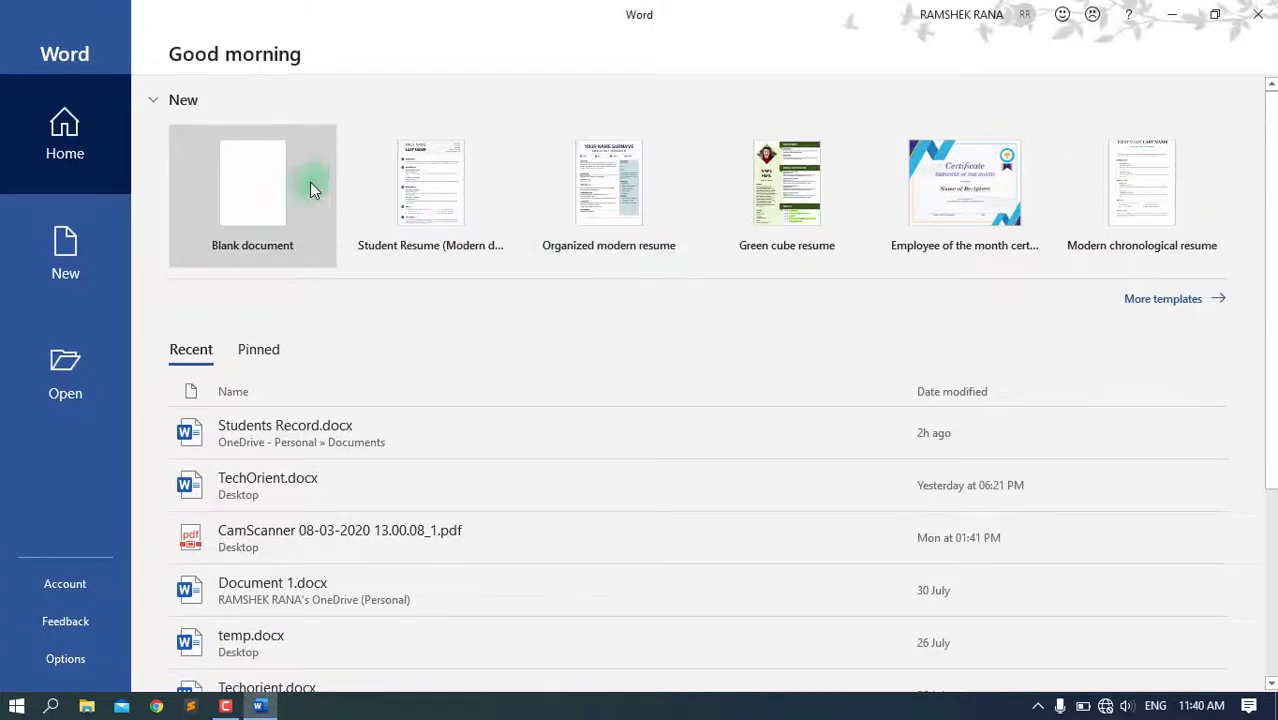
click(312, 187)
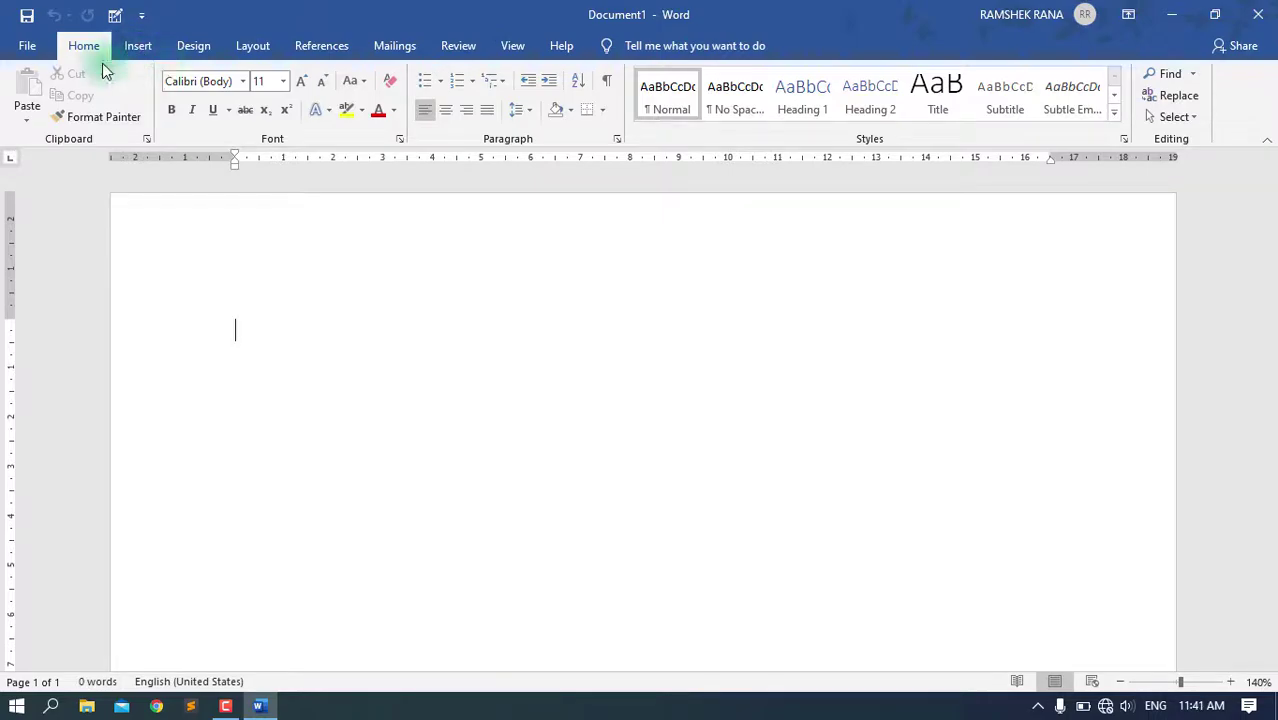
- Set the blank document's paper size to A4 from the Layout tab's Size list
click(245, 47)
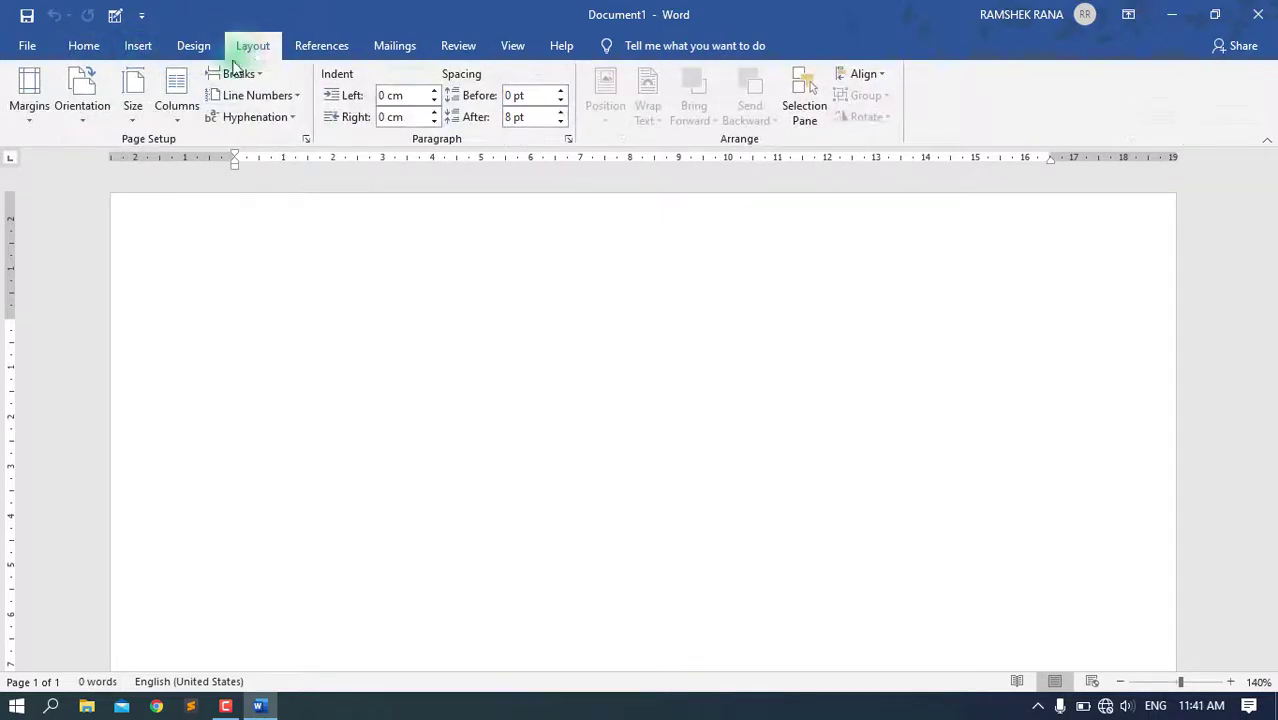
click(133, 95)
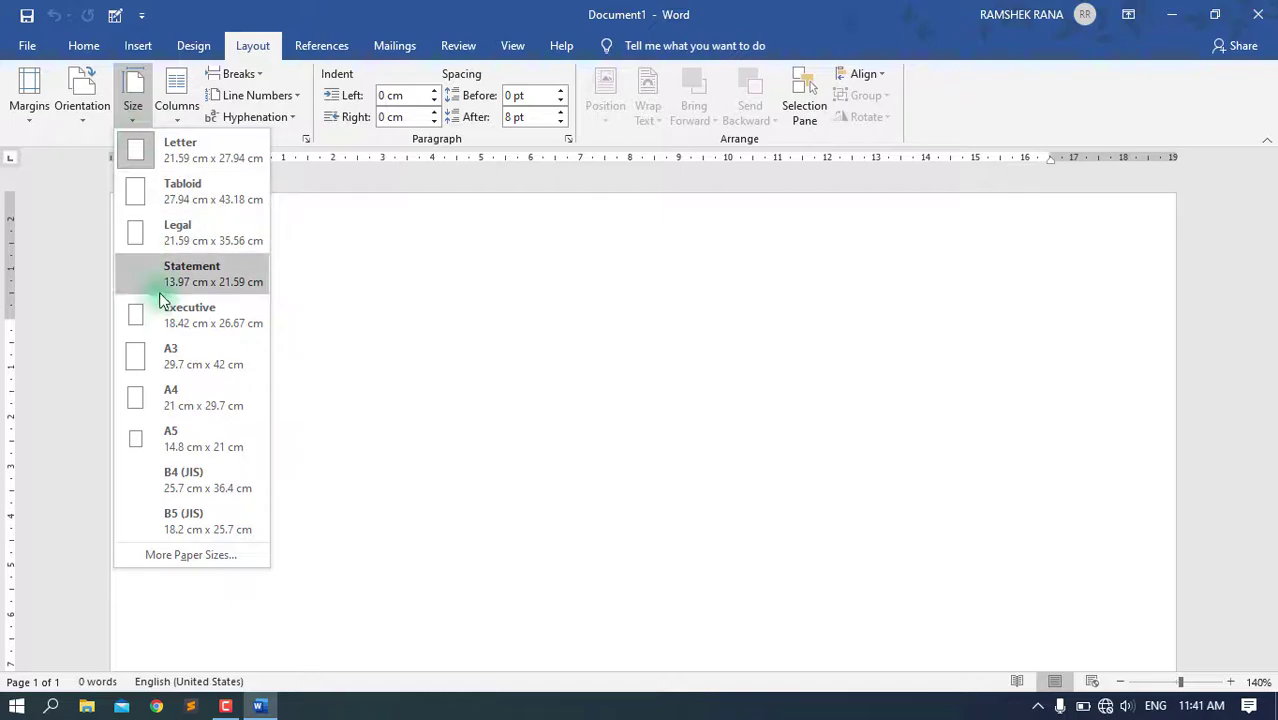
click(210, 405)
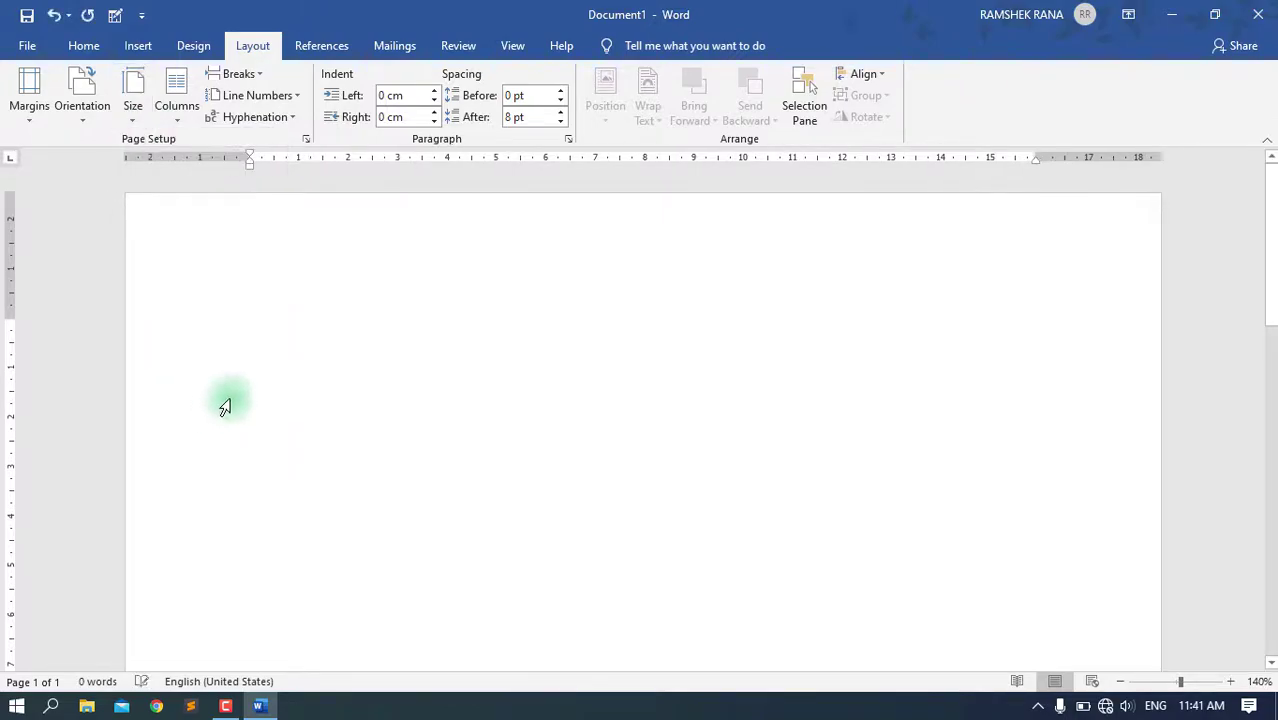
ctrl+scroll(496, 385, down, 7)
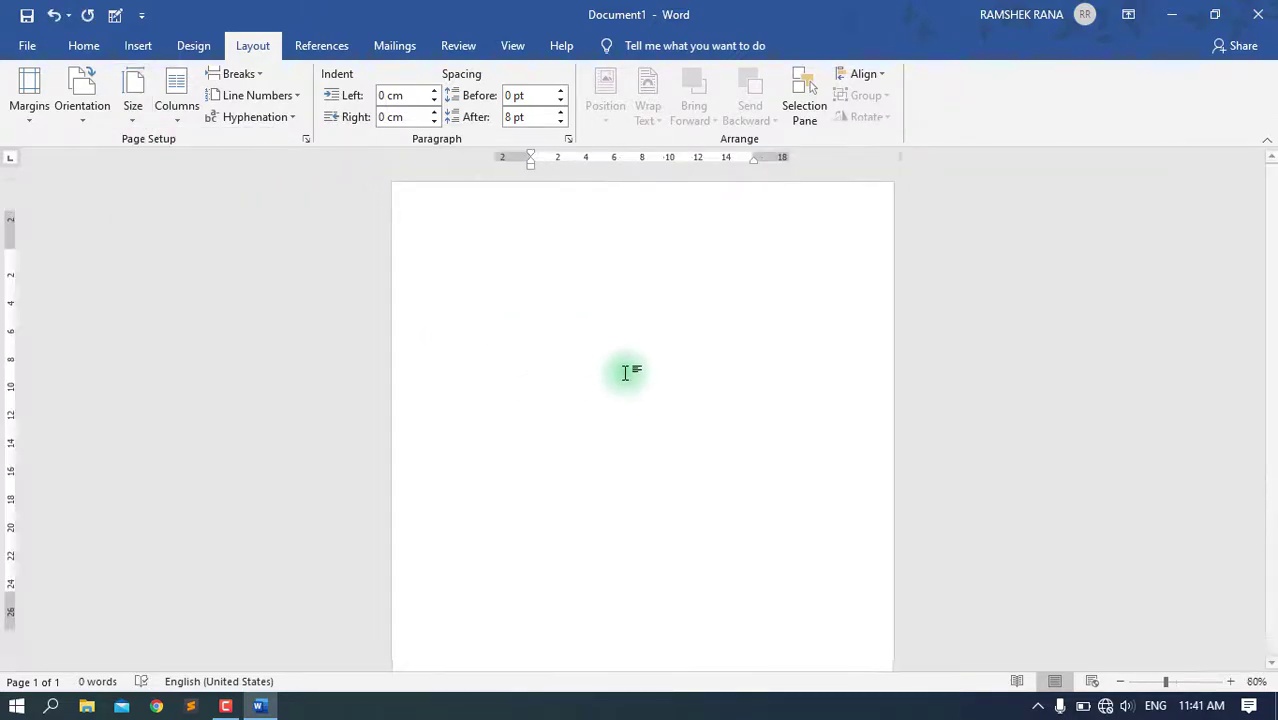
ctrl+scroll(625, 371, up, 6)
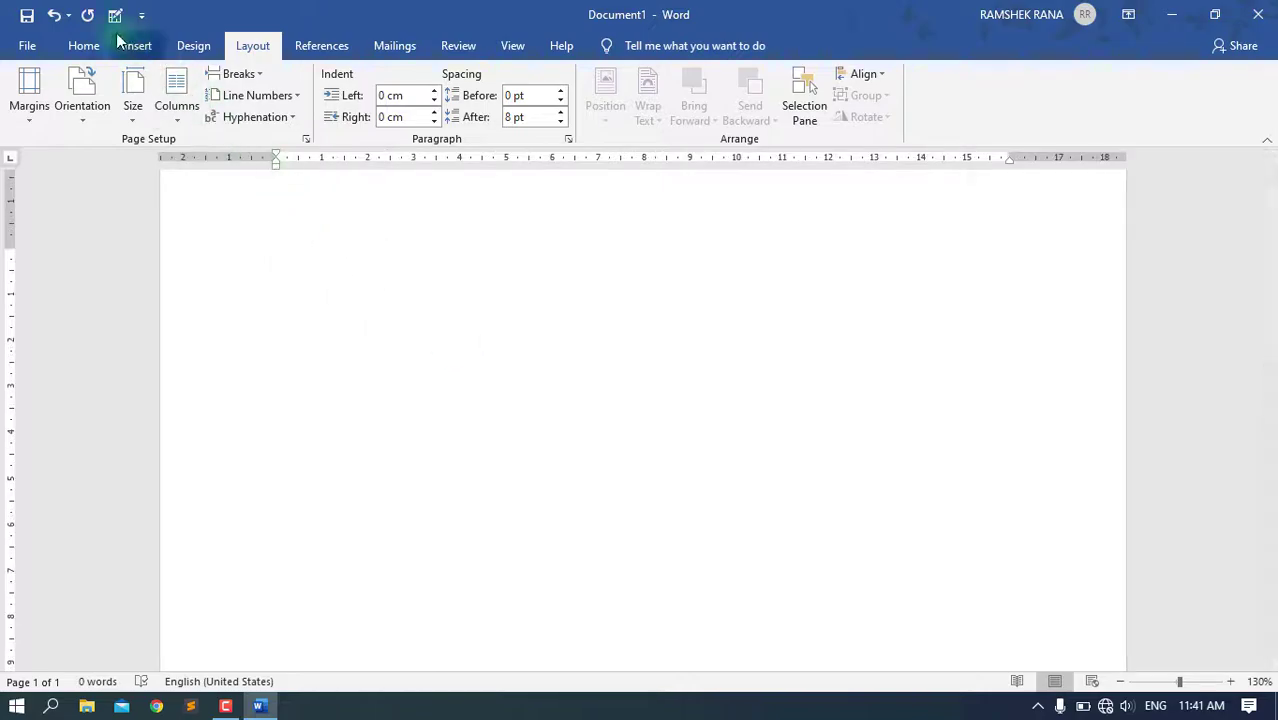
click(80, 46)
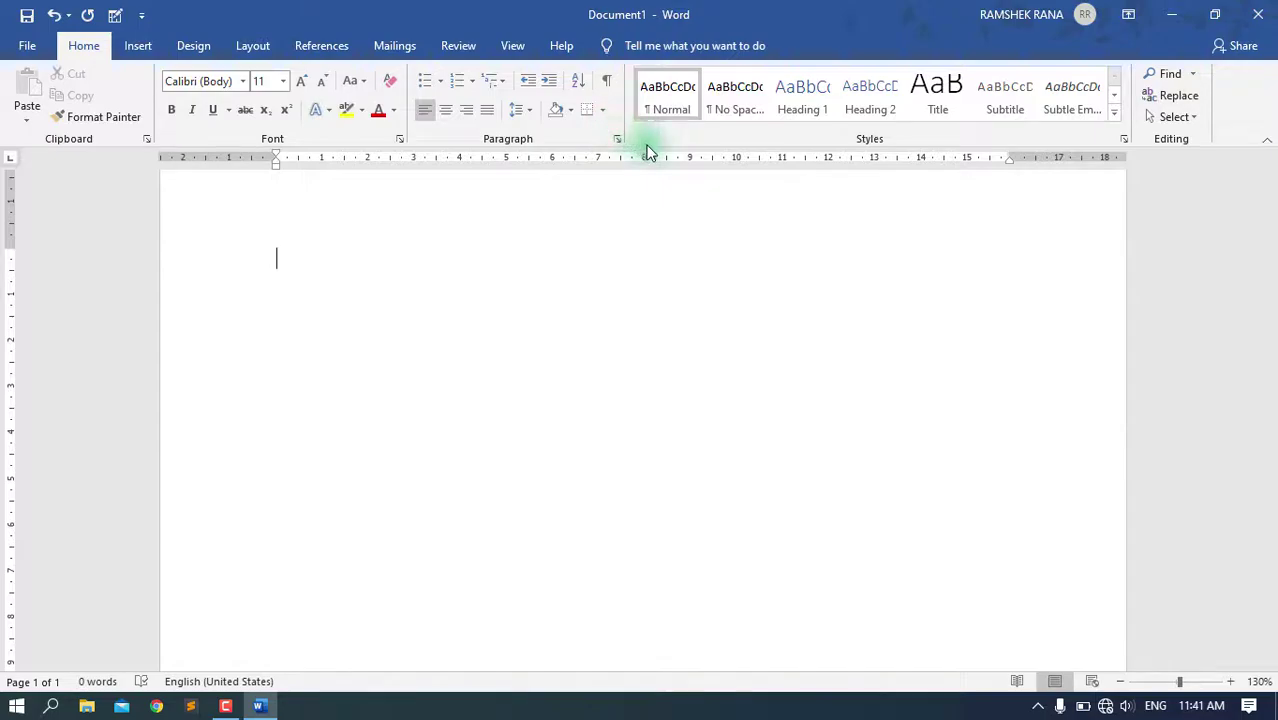
- Open the Insert tab's Cover Page gallery and scroll down to the Whisp design
click(148, 52)
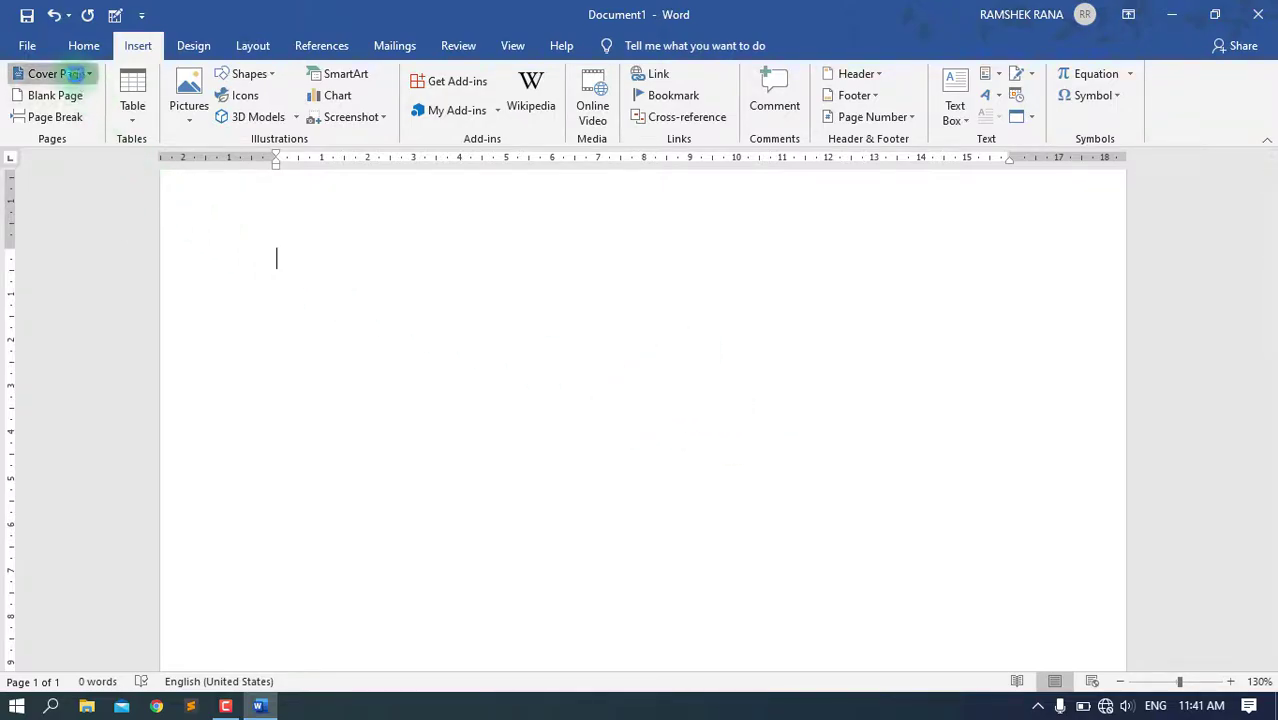
click(92, 79)
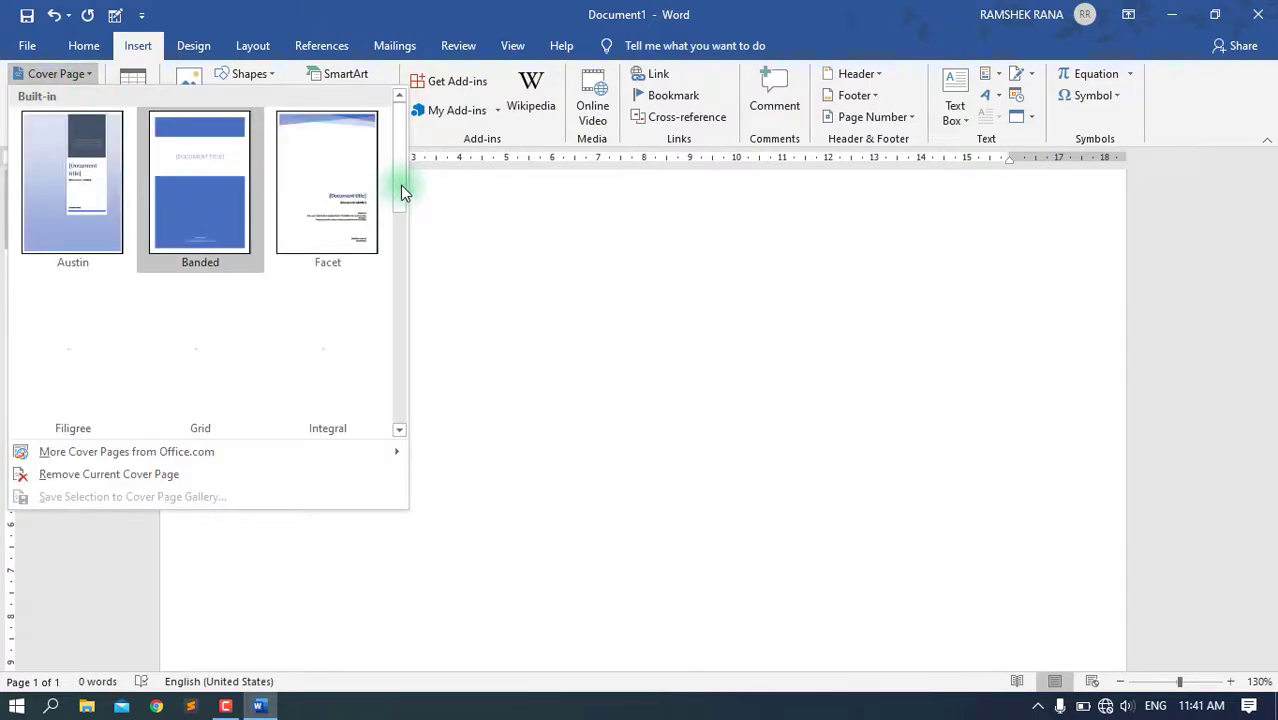
mouse_move(401, 187)
mouse_down()
mouse_move(396, 412)
mouse_move(386, 180)
mouse_move(402, 418)
mouse_up()
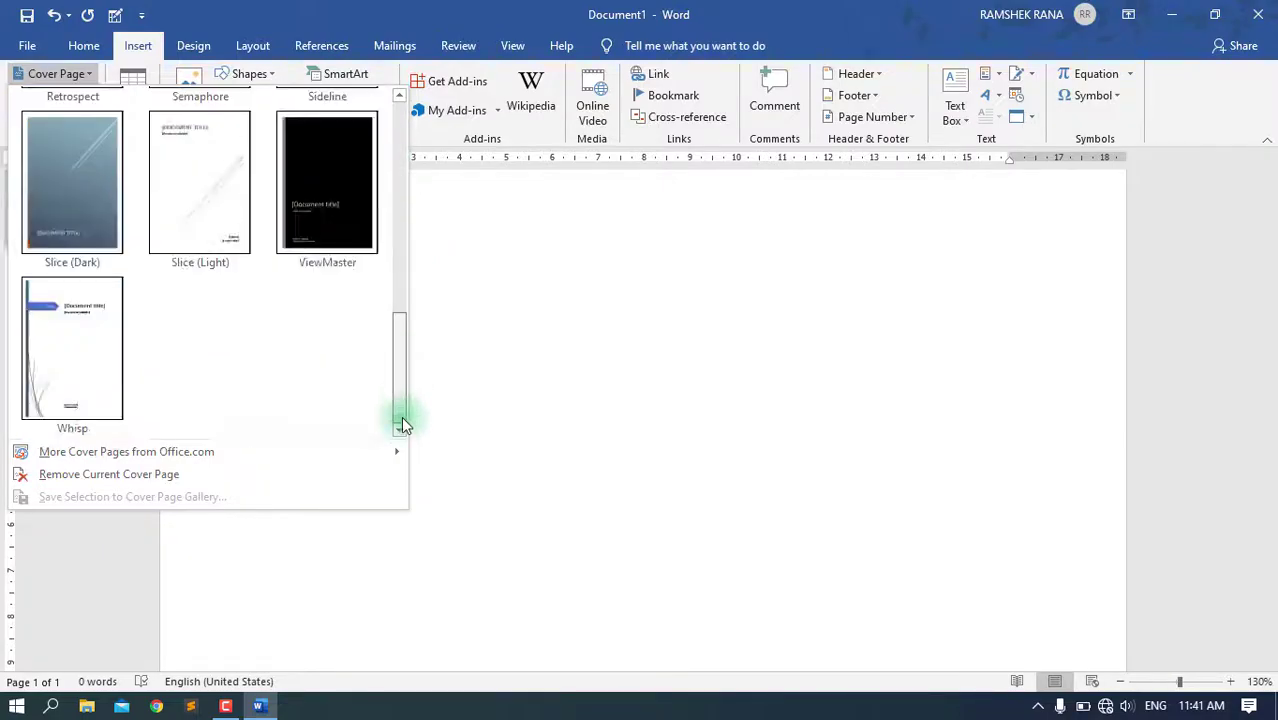
- Insert the Whisp cover, title it 'Death: An inside story' in smaller type, and begin the author byline
click(80, 390)
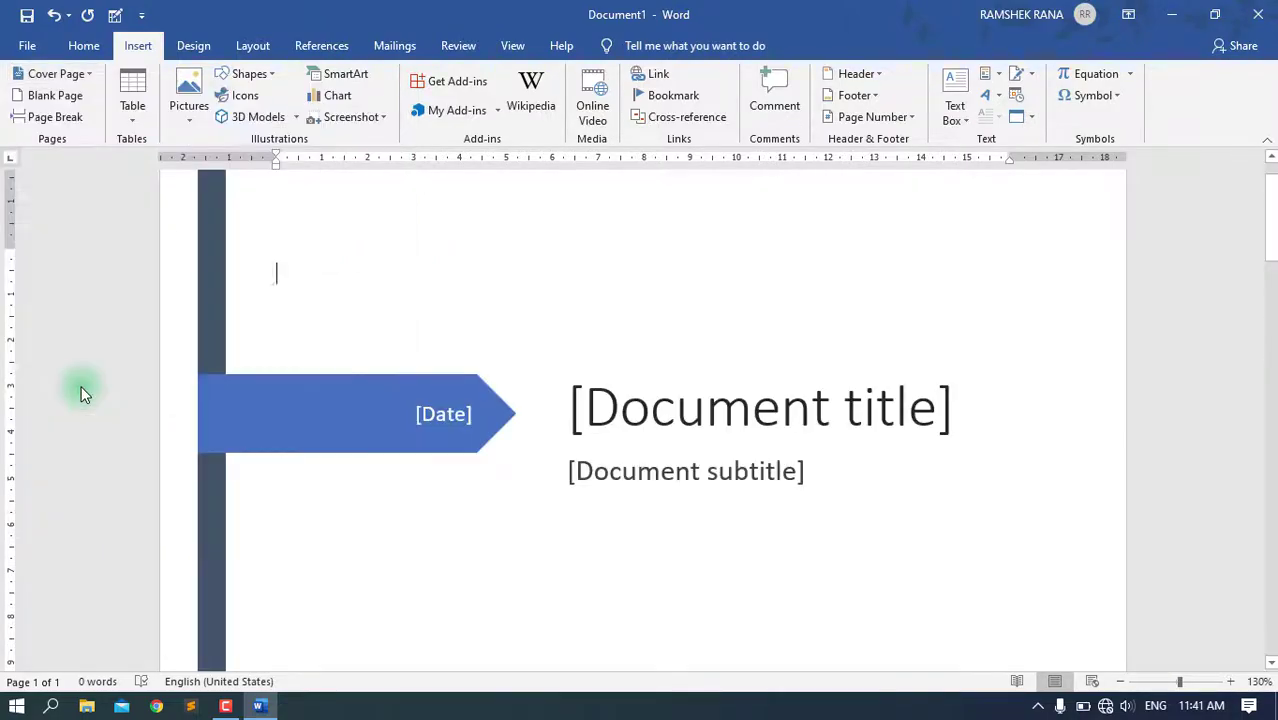
click(745, 415)
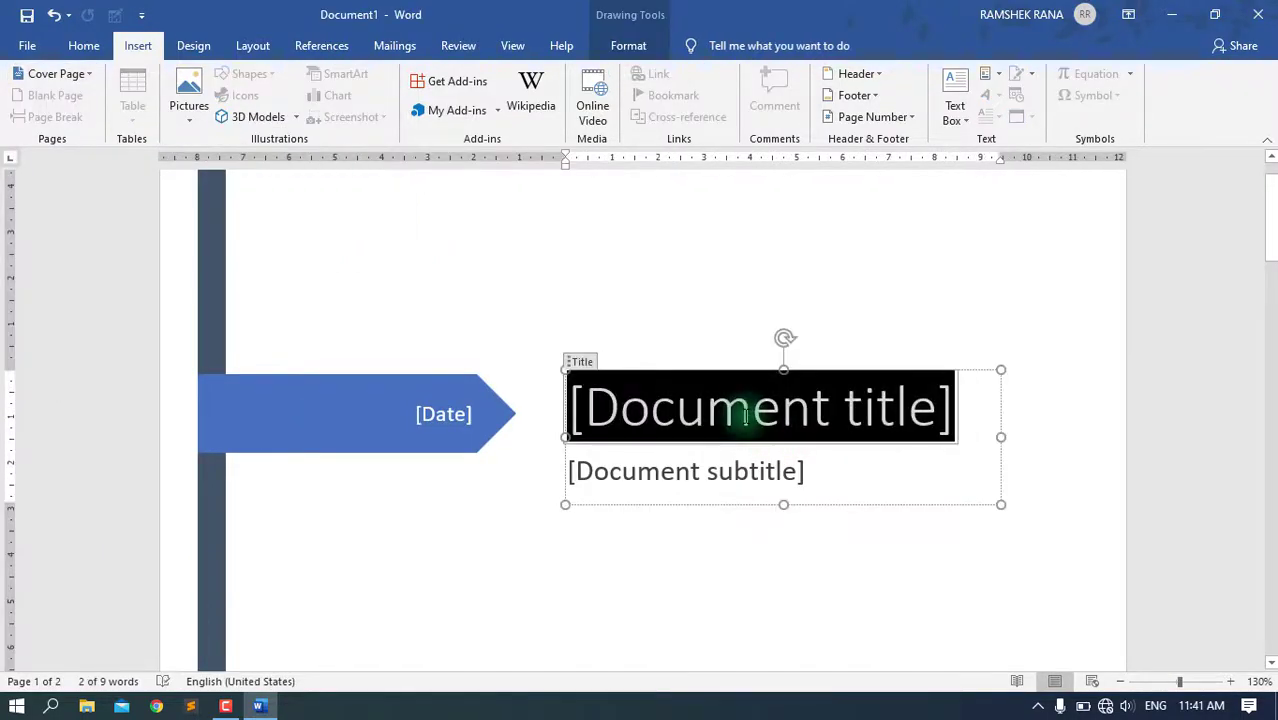
key(Delete)
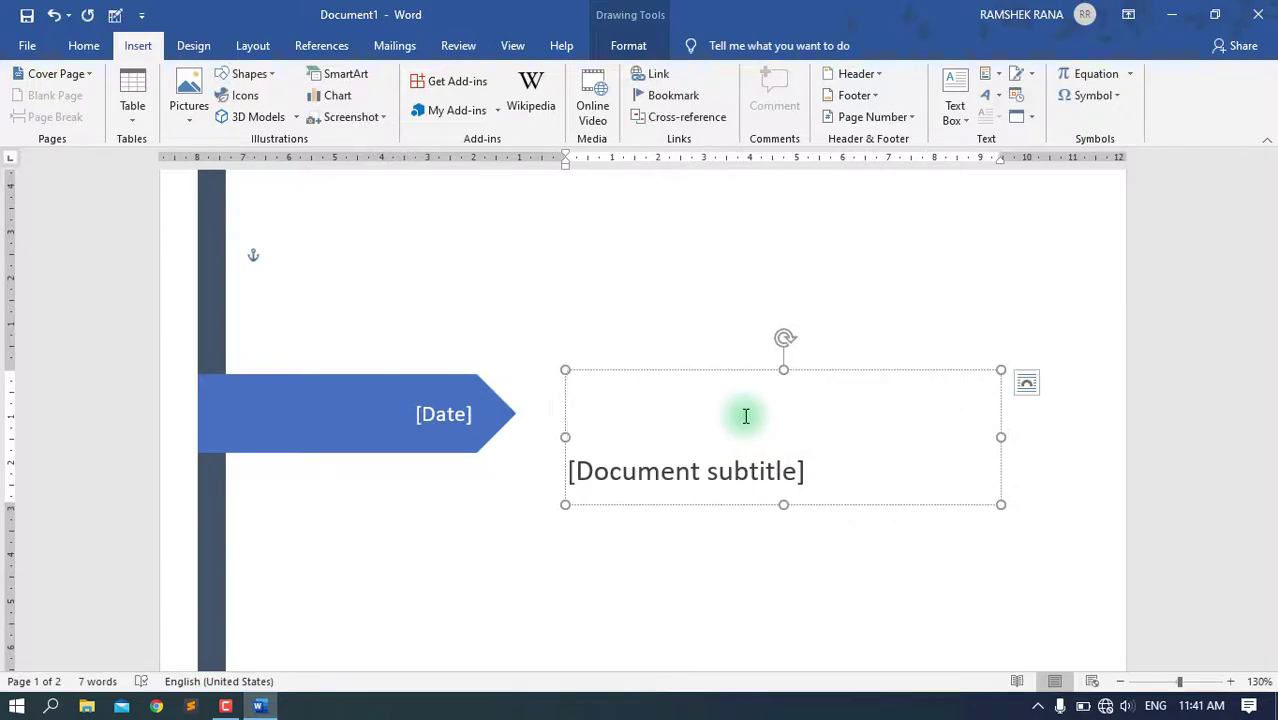
text(Death: A)
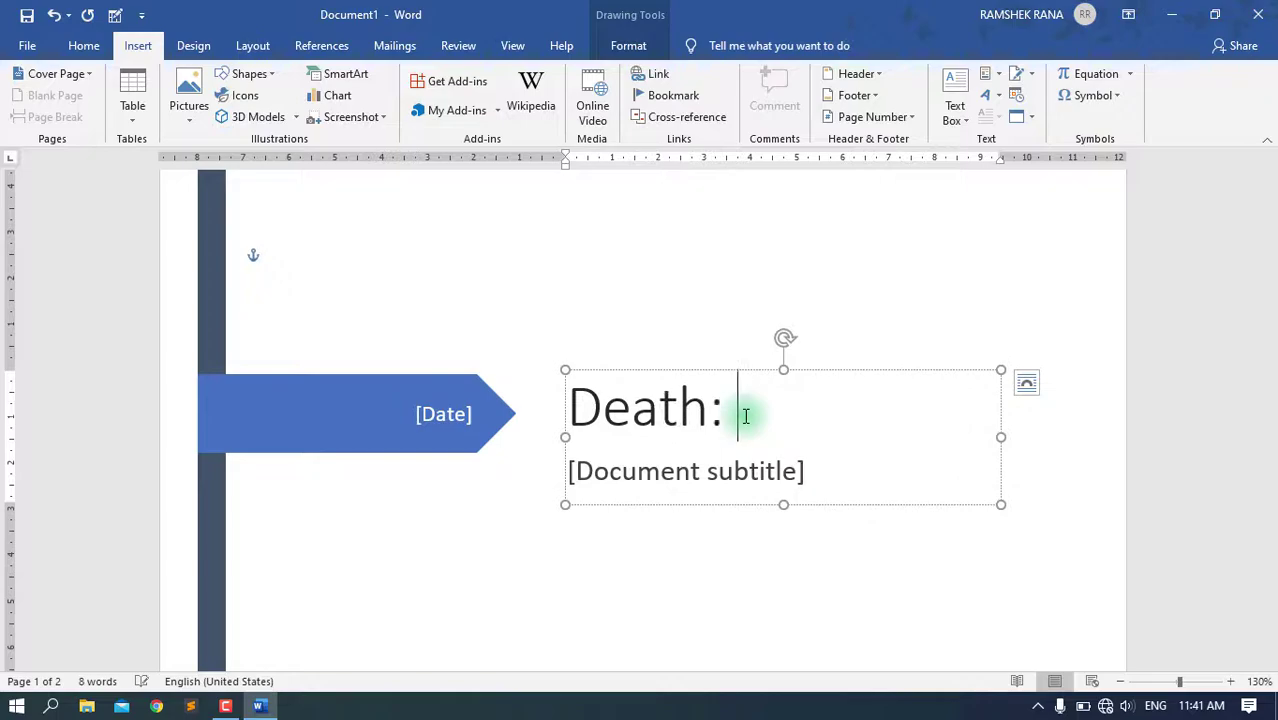
text(n insid)
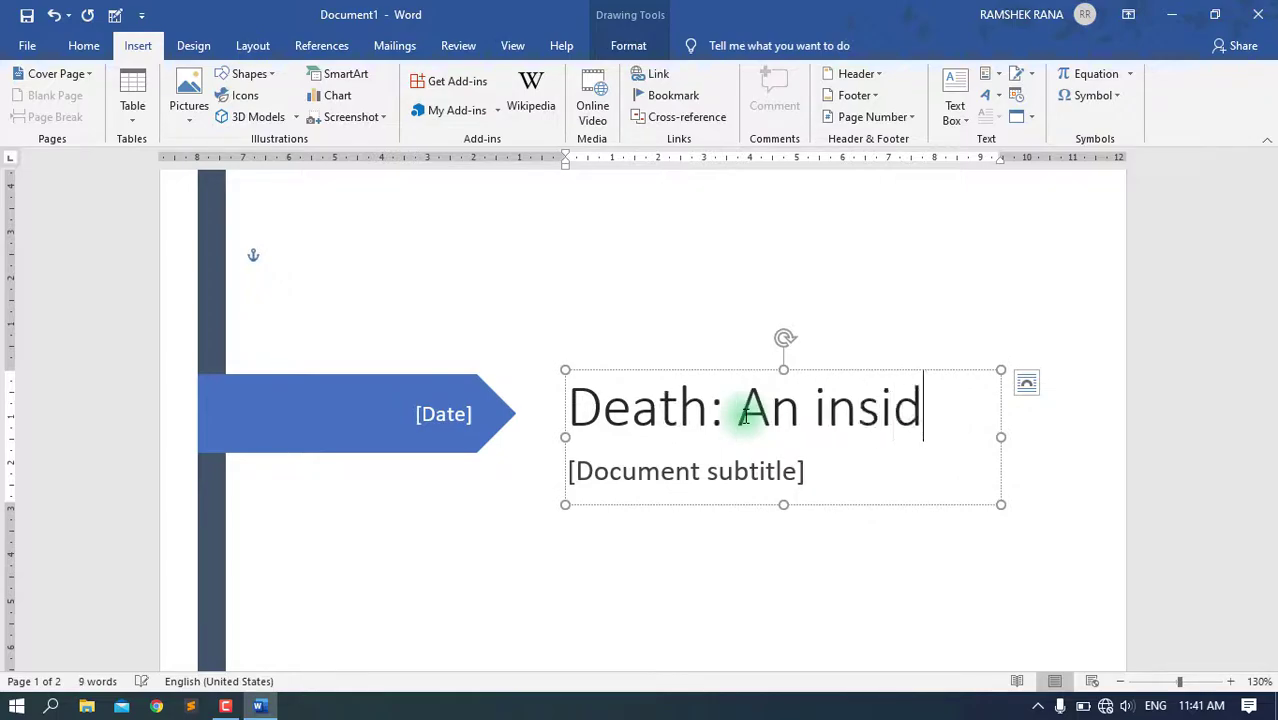
text(e story)
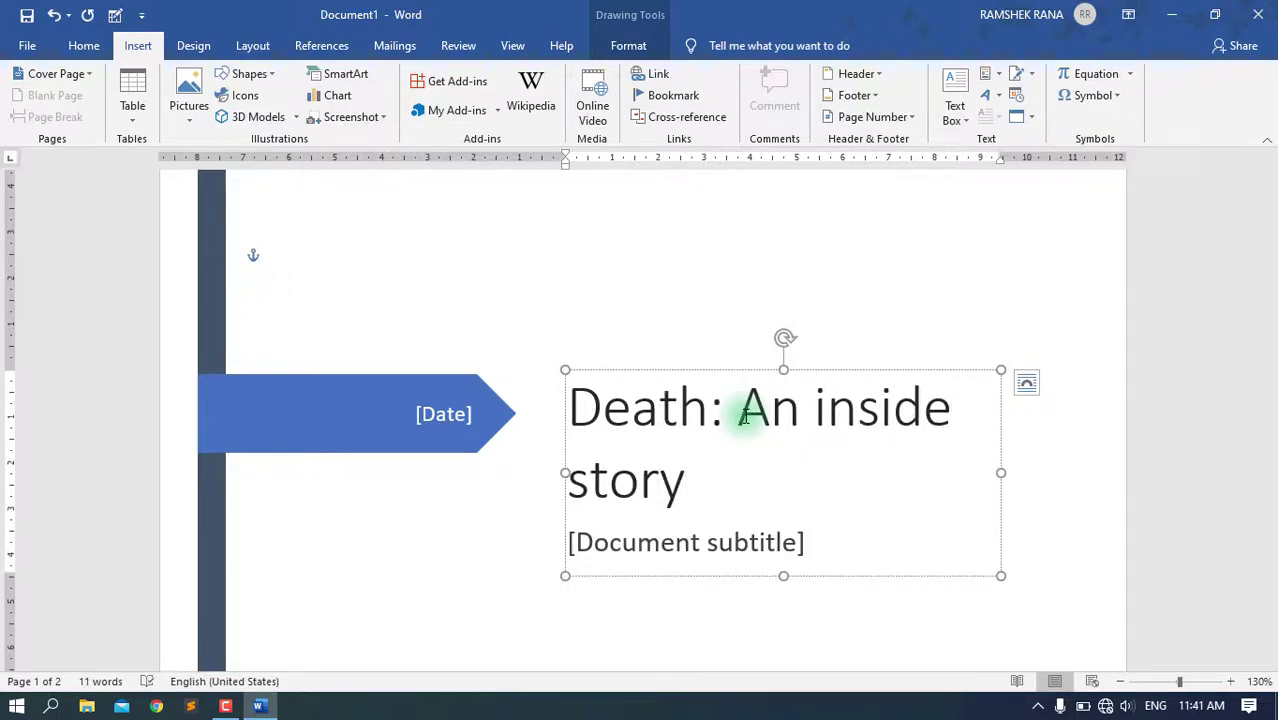
drag(757, 500, 573, 395)
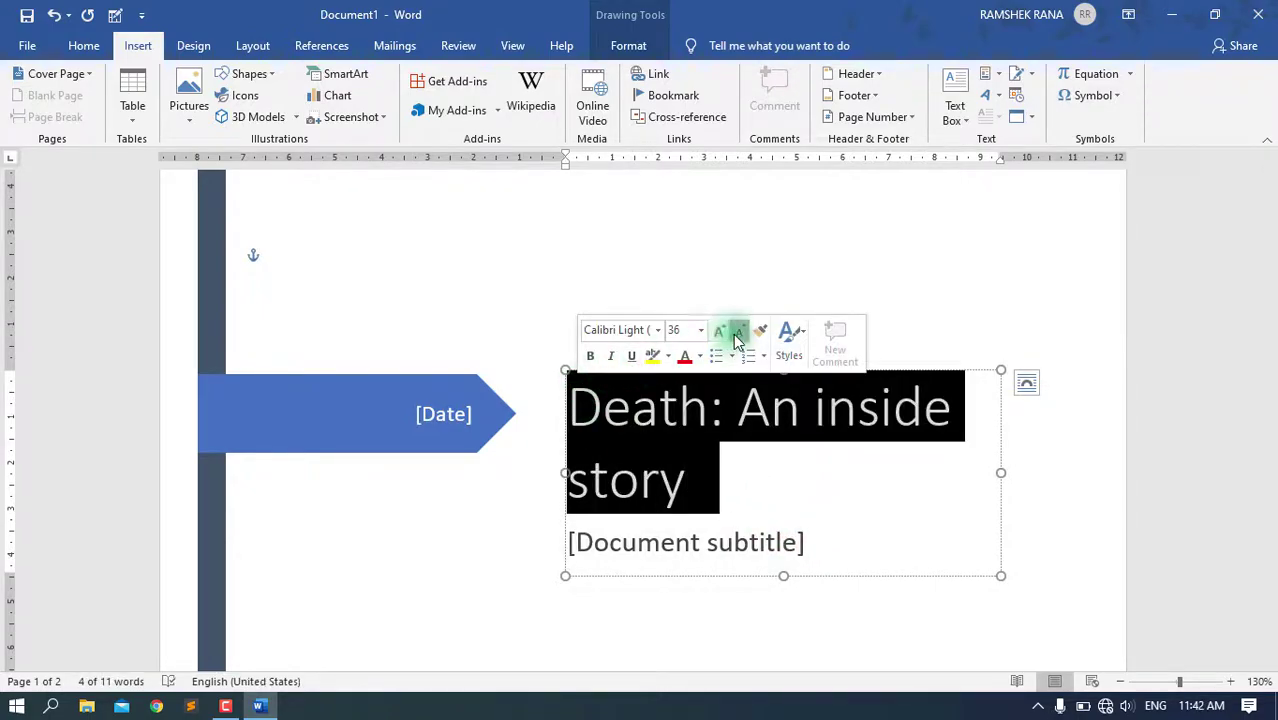
click(737, 340)
click(685, 455)
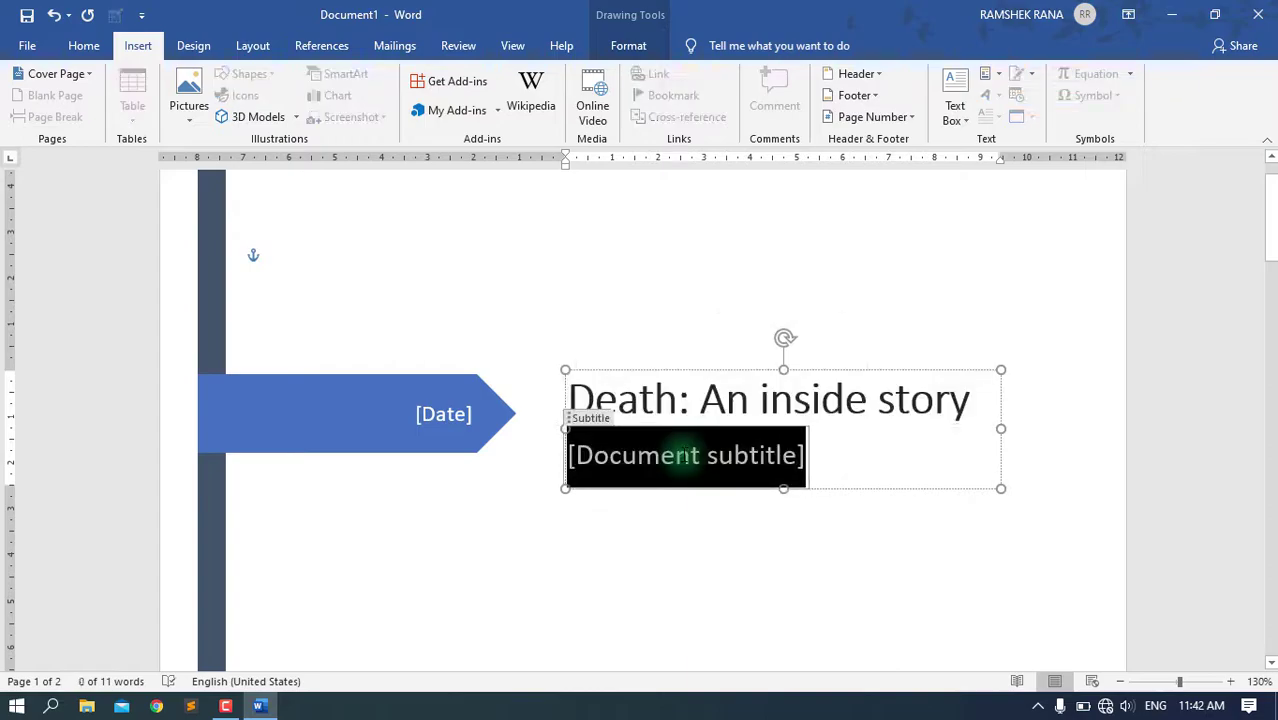
text(by)
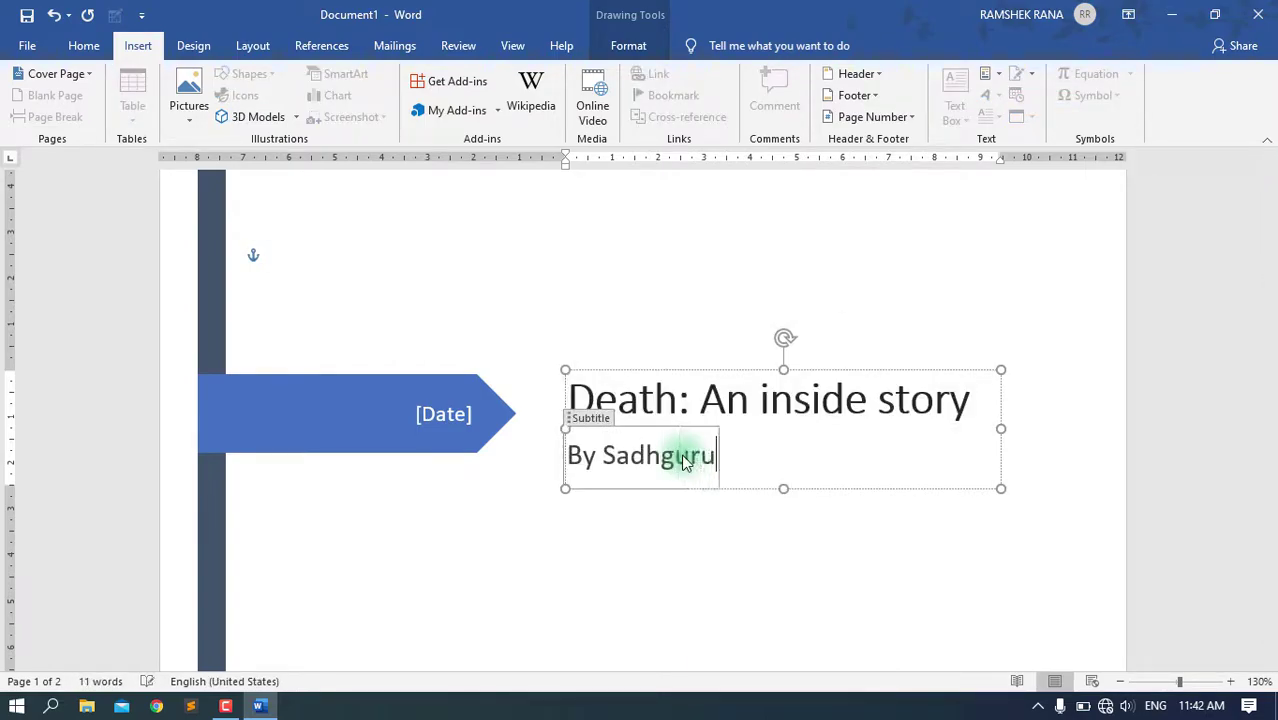
- Set the cover date to today, 8/10/2020, from the date control's calendar
click(479, 401)
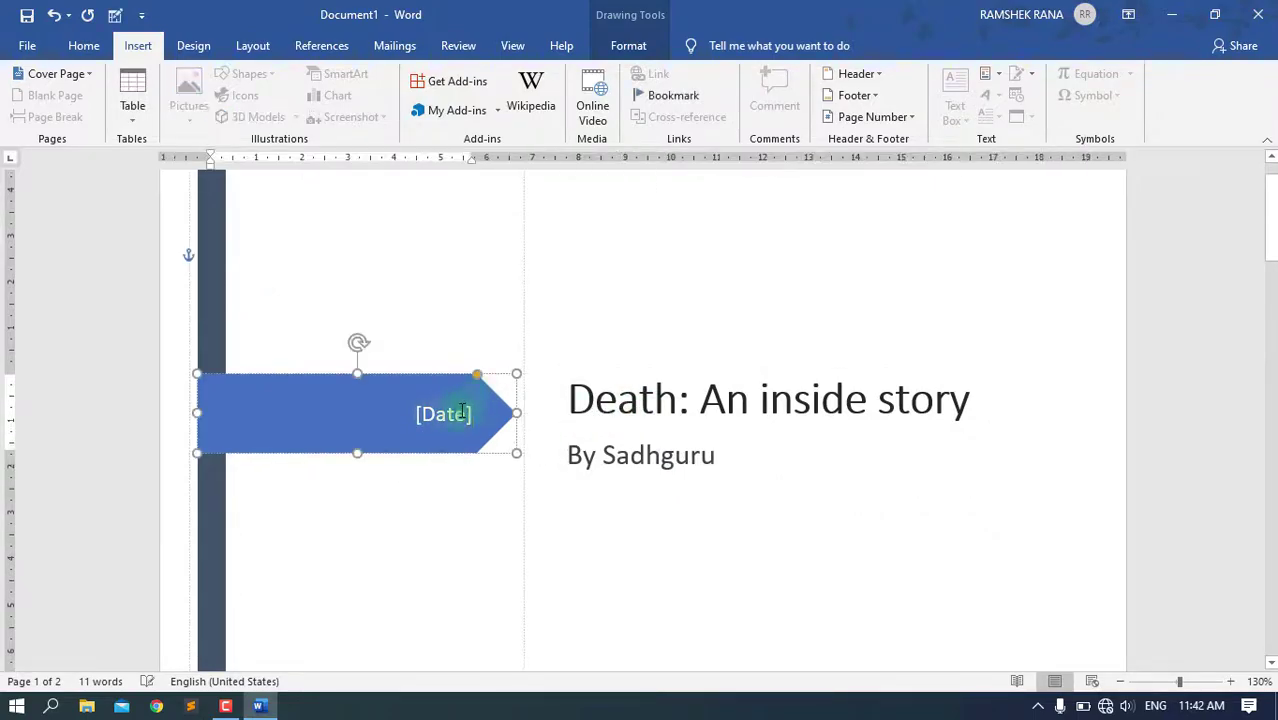
click(447, 414)
click(488, 413)
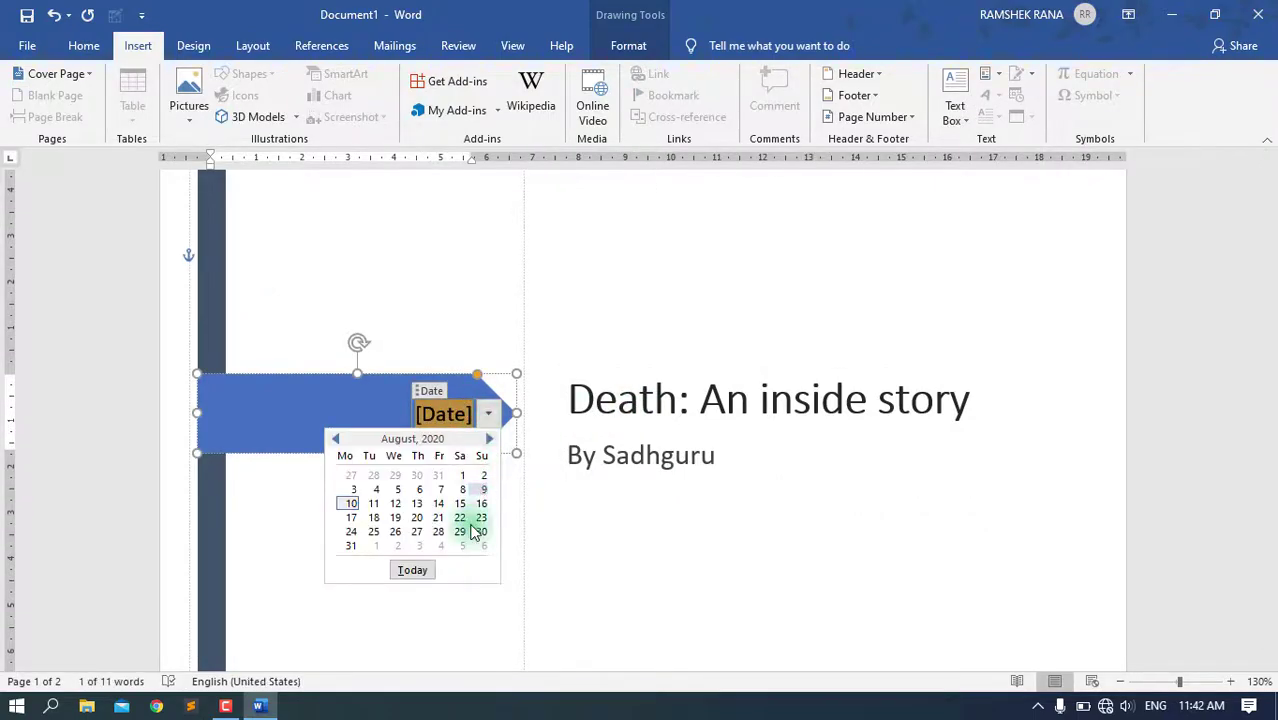
click(412, 570)
click(618, 397)
- Replace the bottom text box's author and company fields with the author byline
ctrl+scroll(693, 410, down, 3)
ctrl+scroll(693, 410, down, 2)
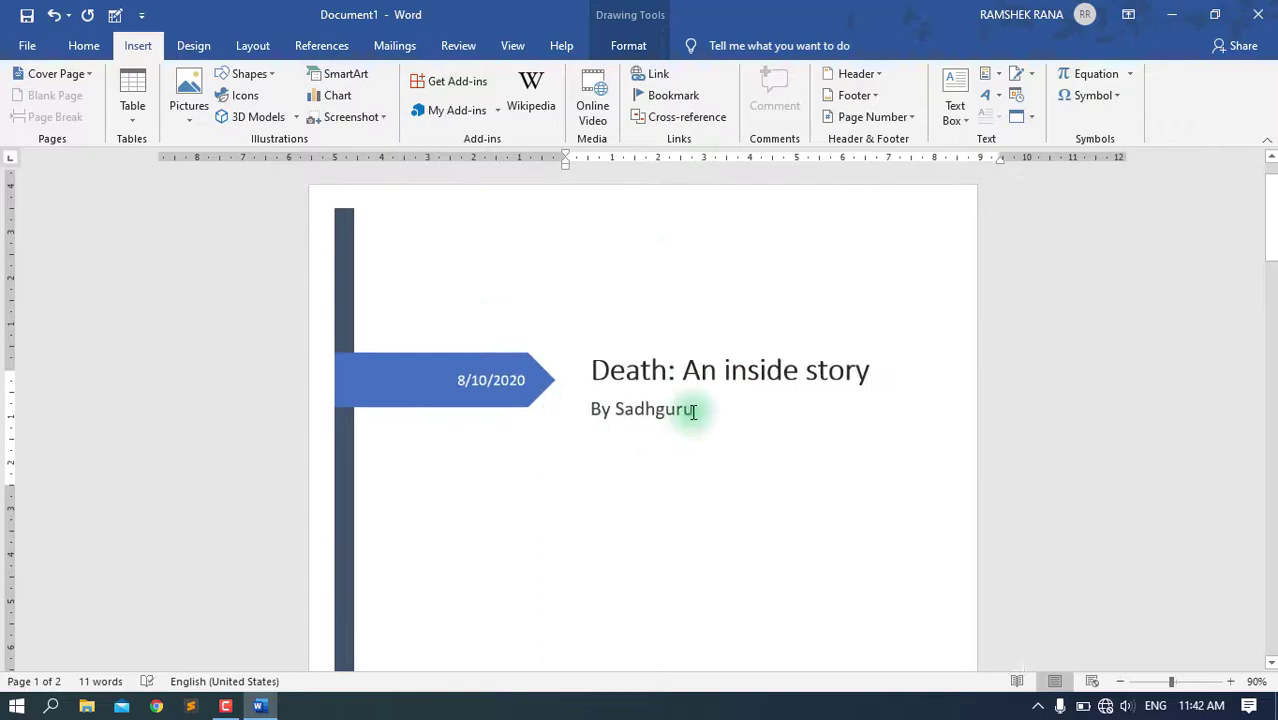
click(693, 410)
scroll(614, 457, down, 4)
scroll(651, 445, down, 5)
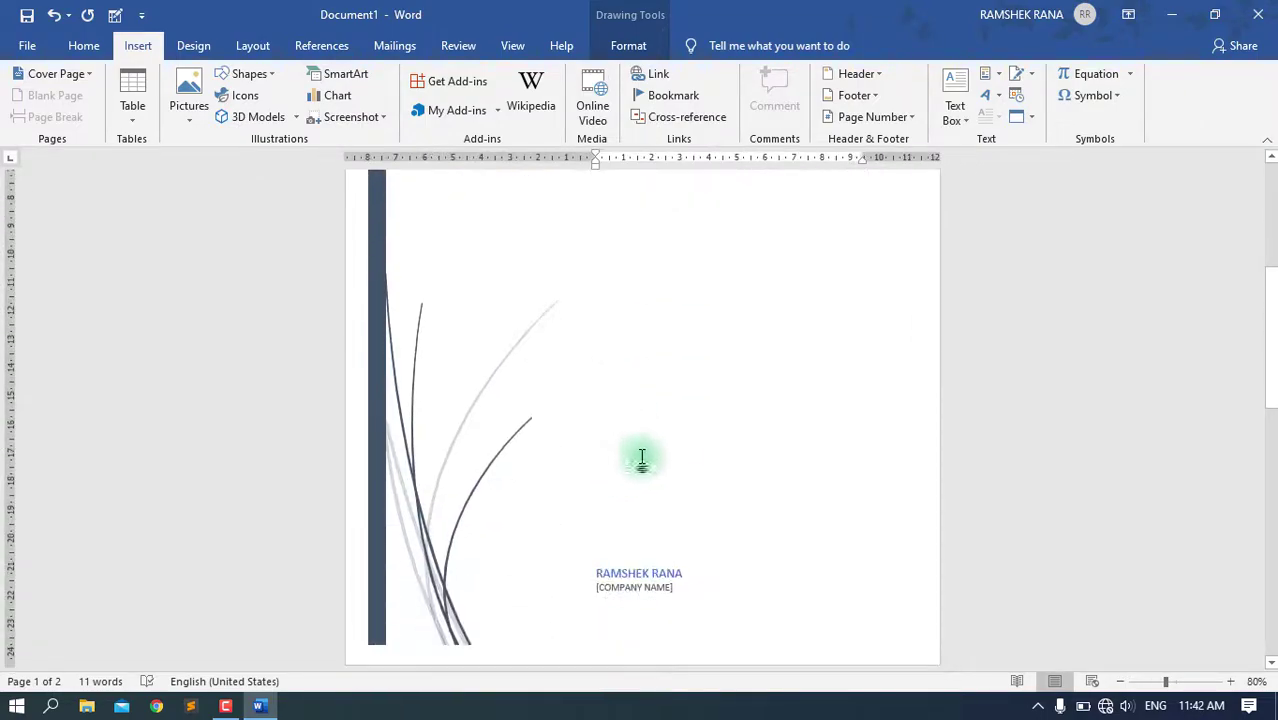
click(660, 410)
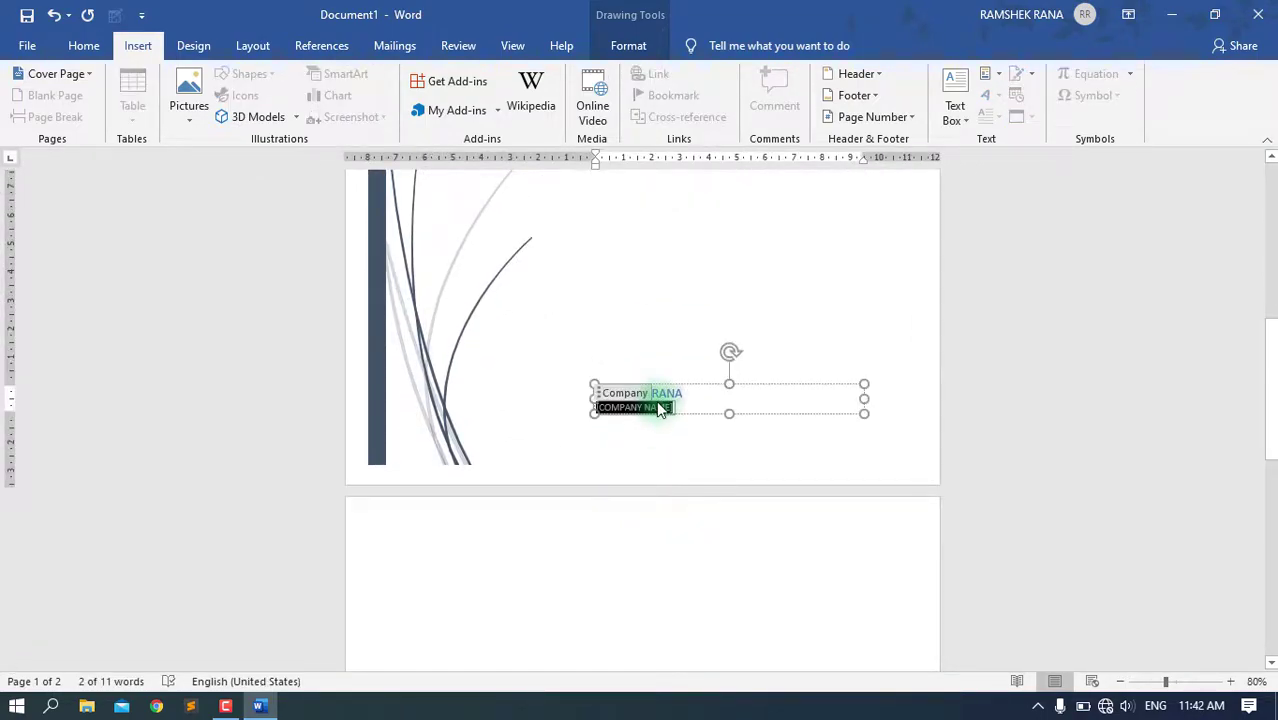
key(ctrl+a)
text(By Sadhguru)
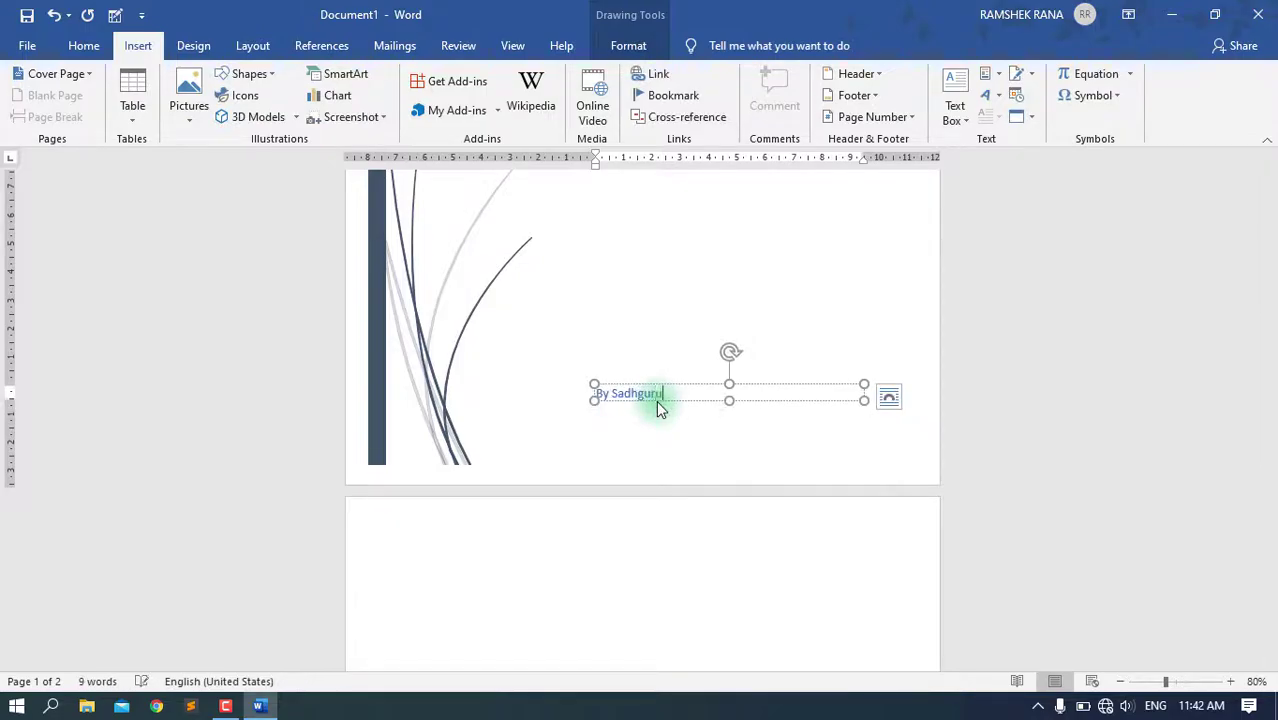
scroll(628, 297, up, 5)
click(628, 297)
ctrl+scroll(630, 300, down, 5)
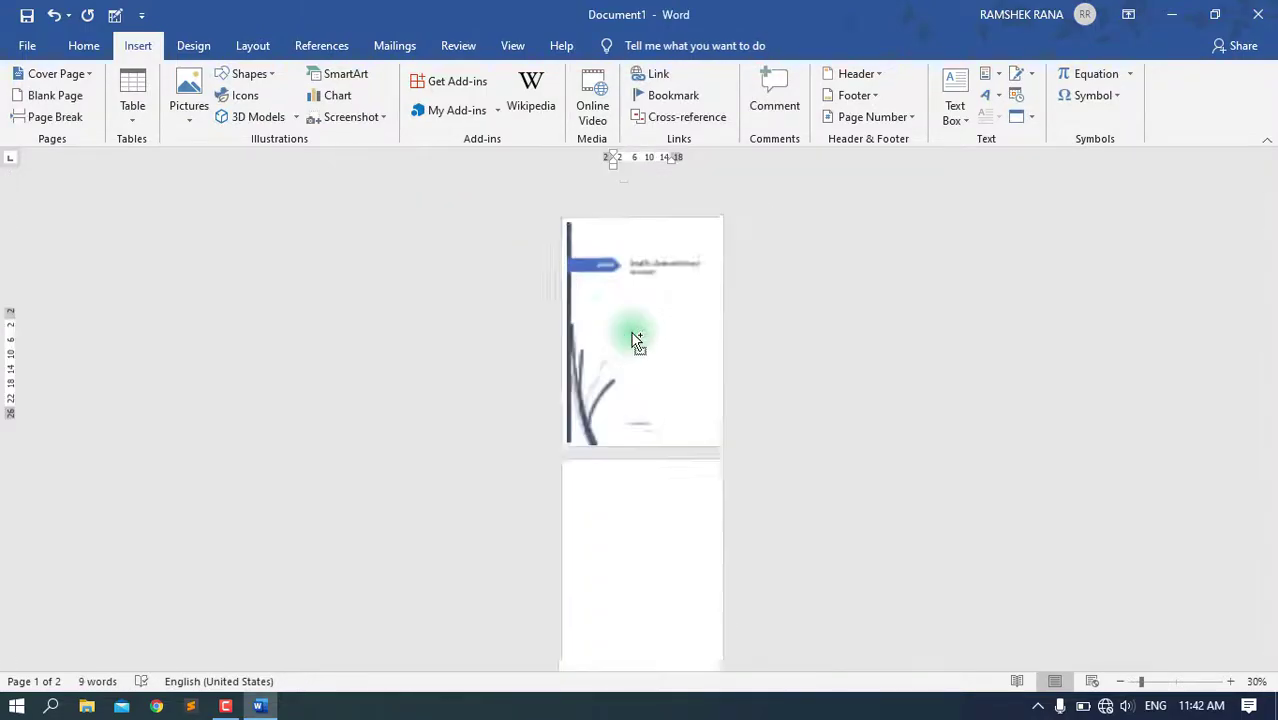
ctrl+scroll(716, 268, up, 6)
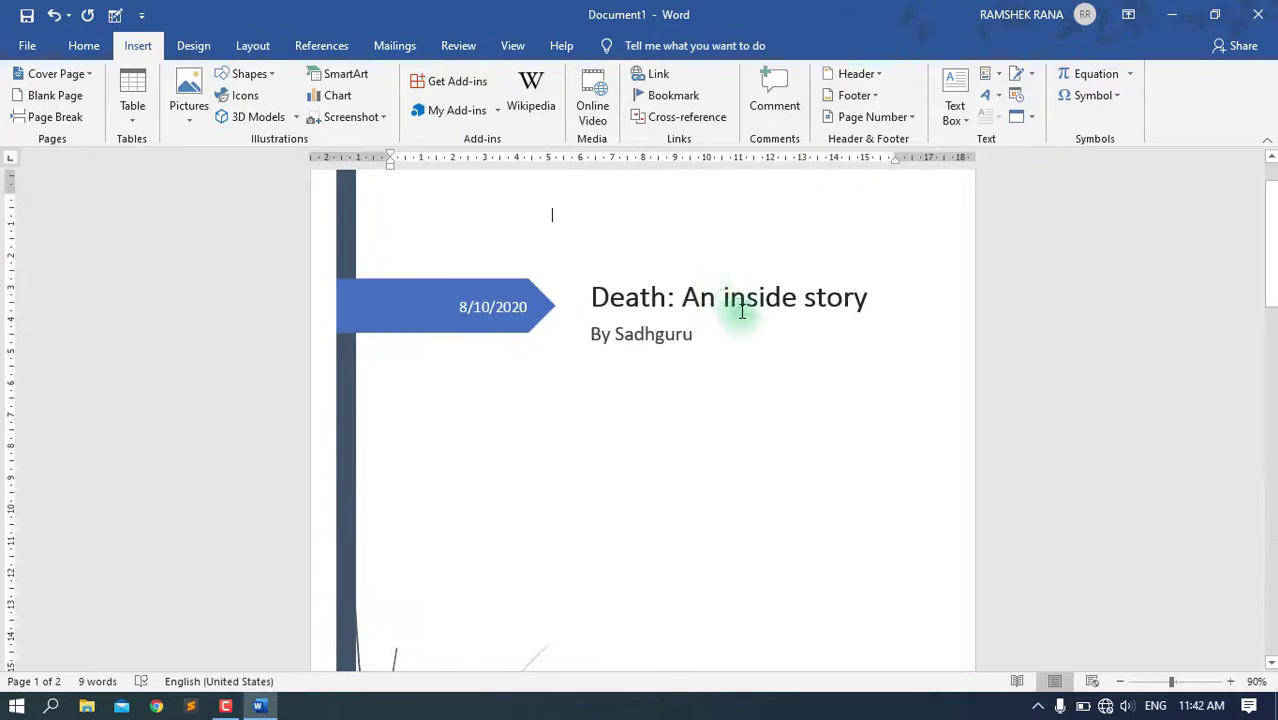
- Reopen the Cover Page gallery and apply a different built-in cover design
click(78, 76)
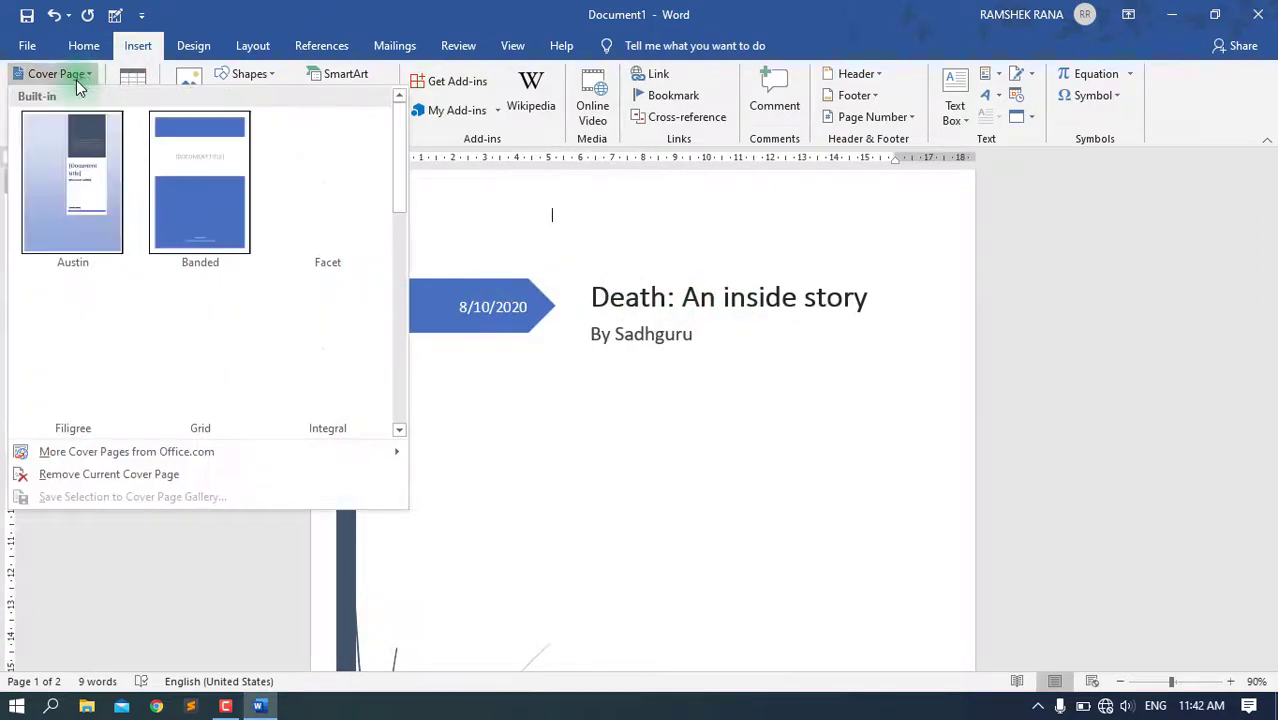
scroll(220, 205, down, 4)
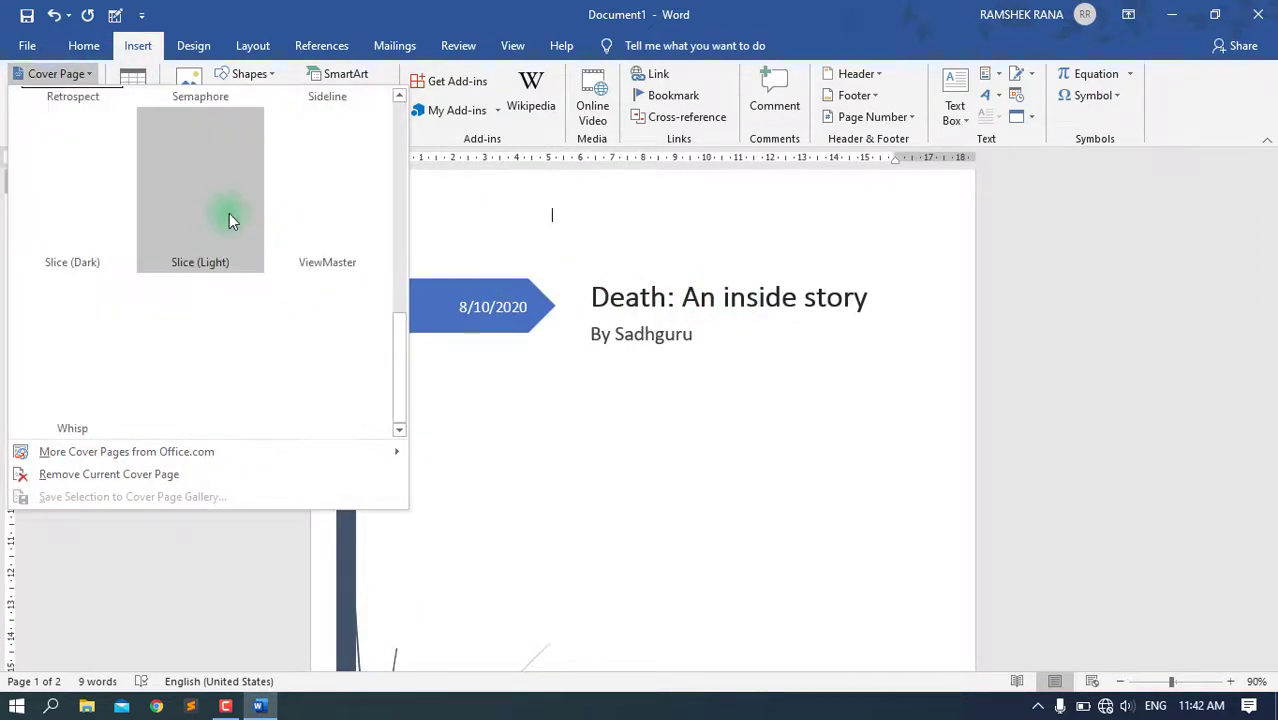
scroll(234, 286, up, 4)
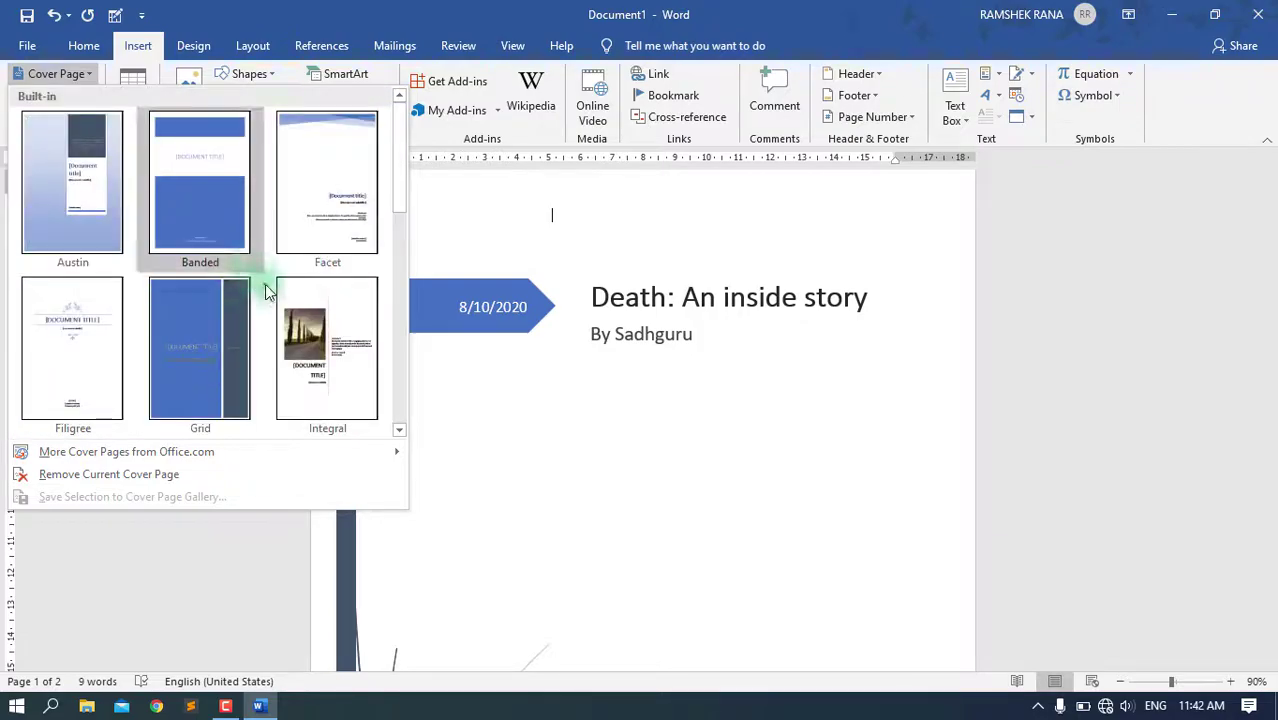
scroll(268, 290, down, 4)
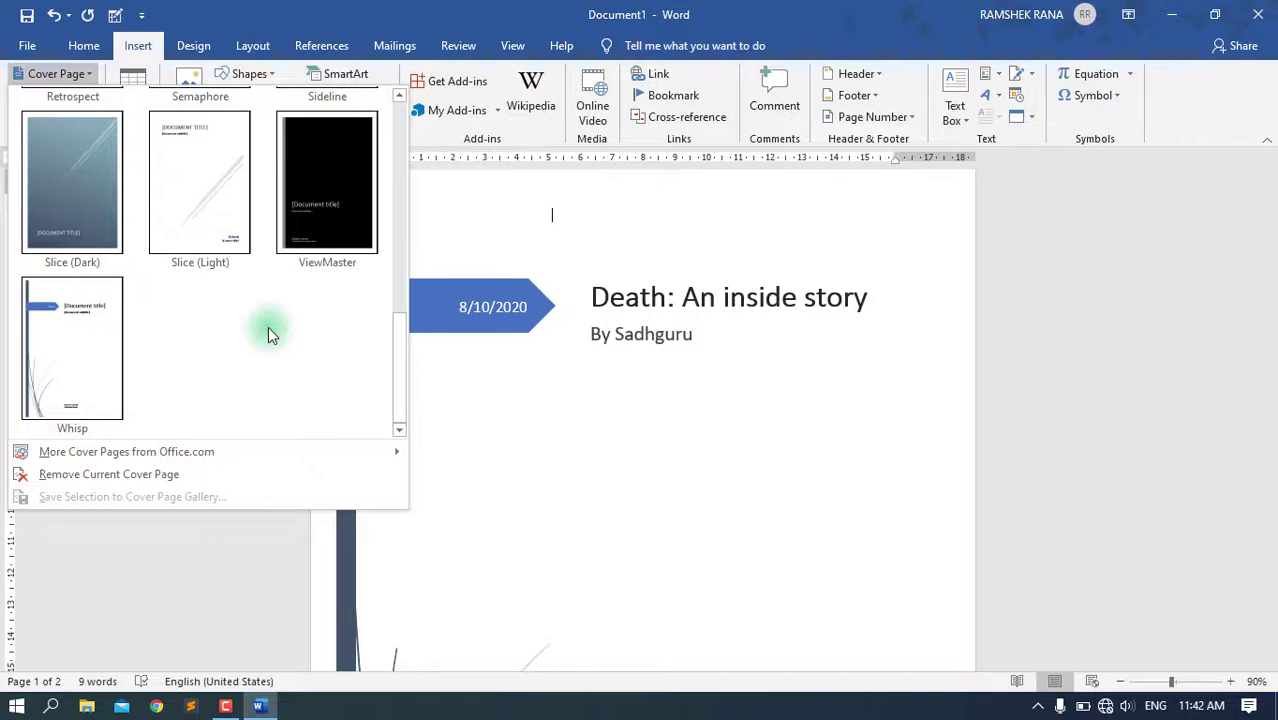
click(746, 371)
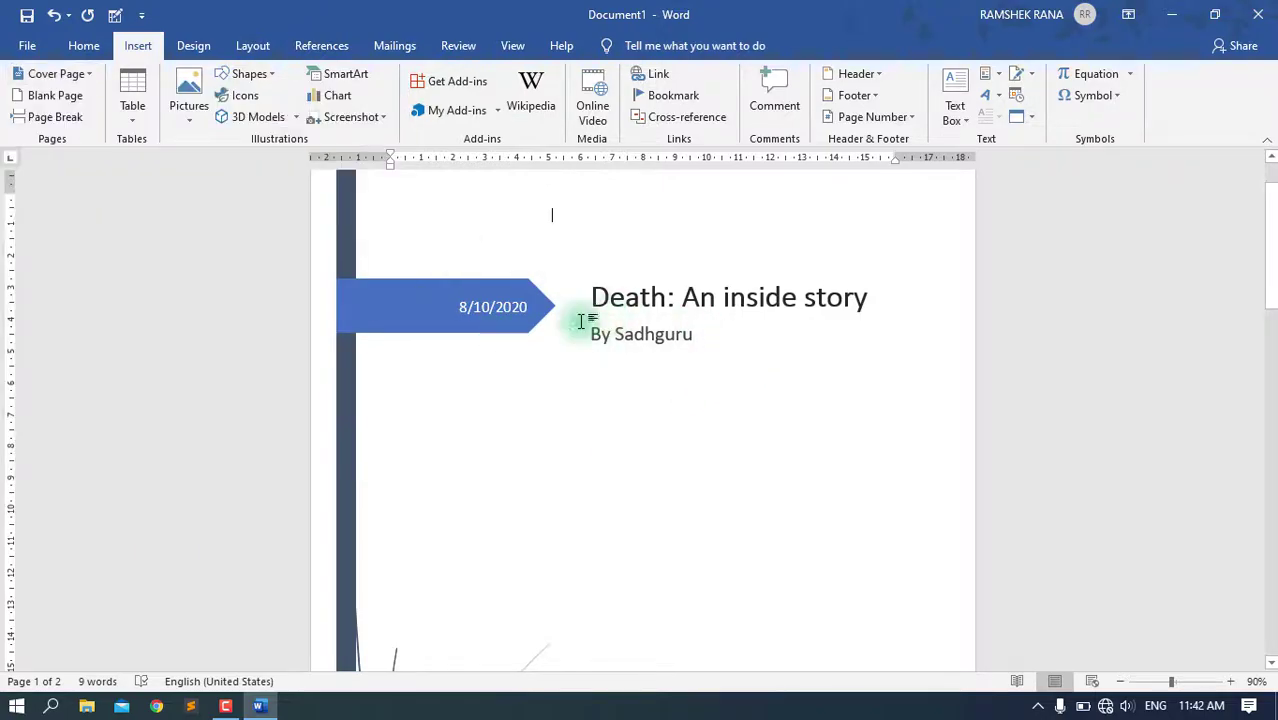
click(52, 74)
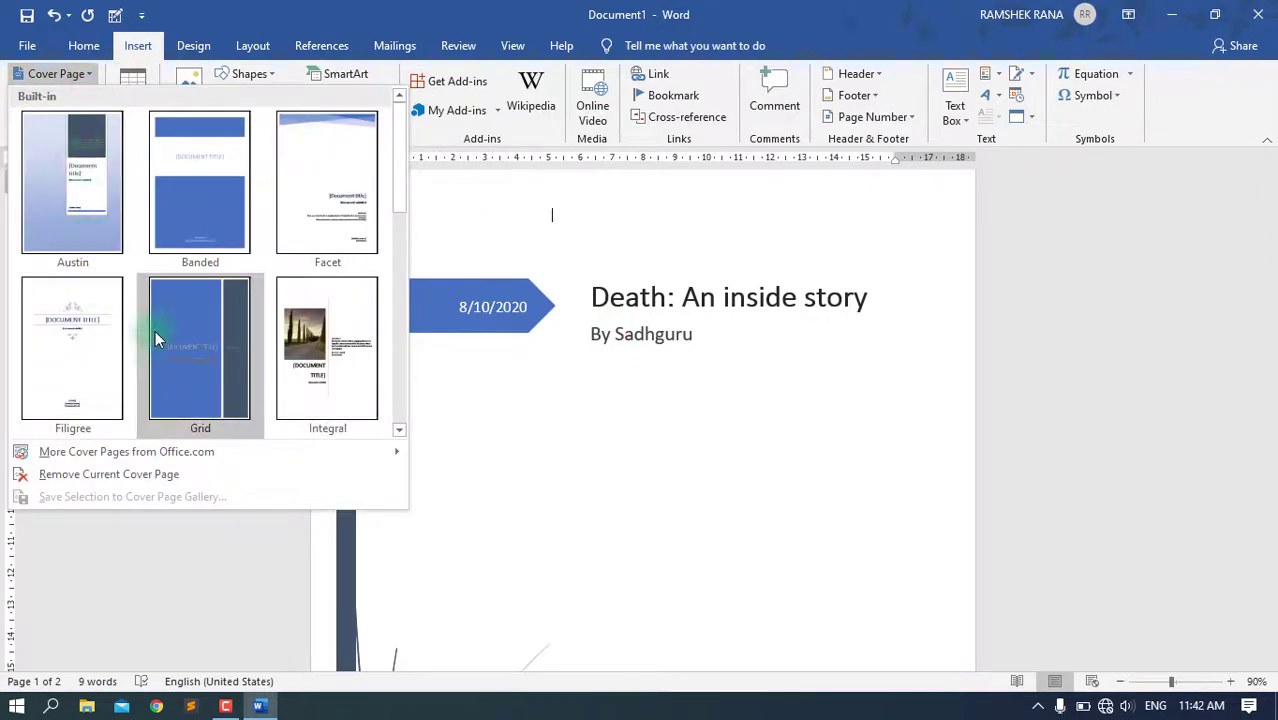
scroll(195, 330, down, 5)
scroll(195, 322, up, 5)
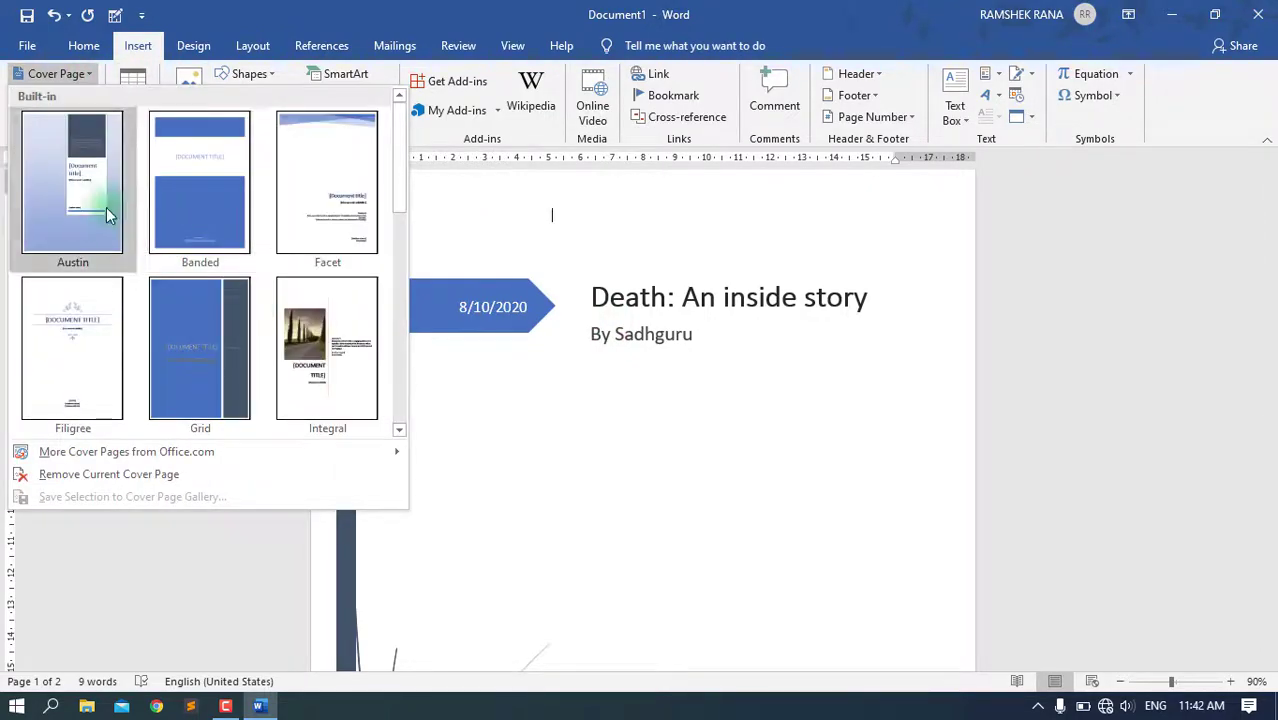
key(Escape)
click(630, 412)
scroll(605, 508, down, 3)
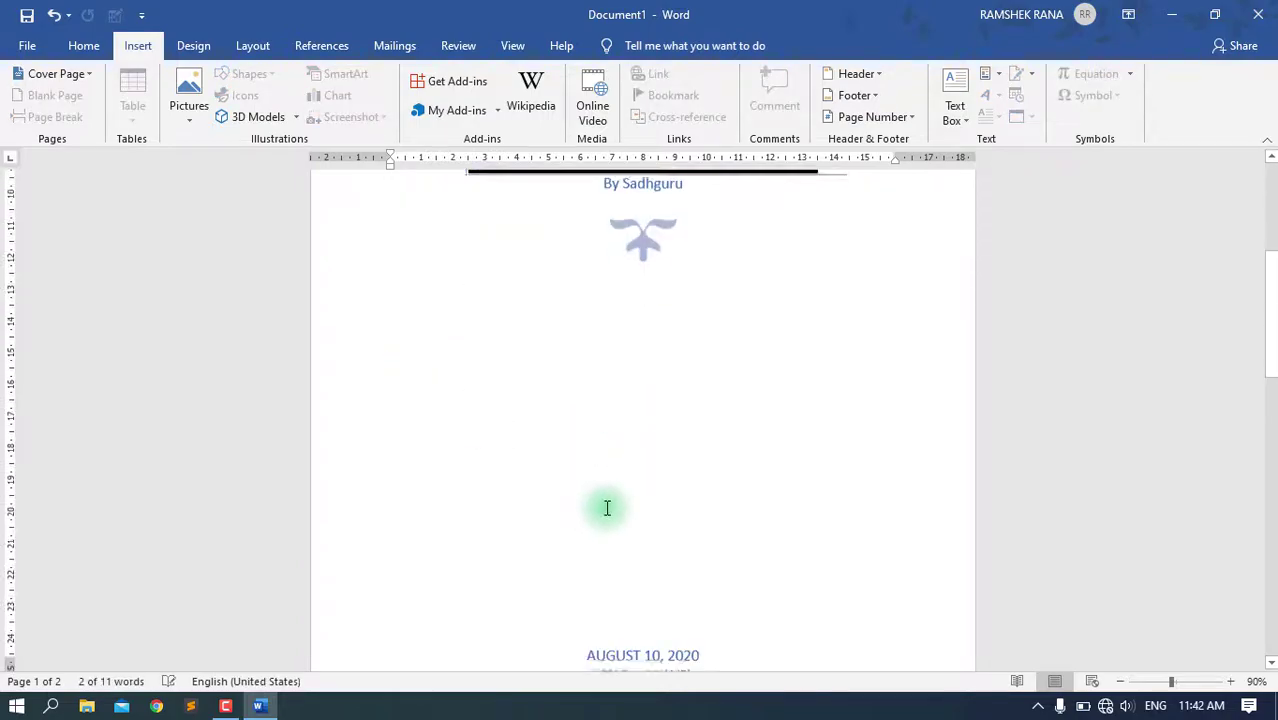
scroll(607, 506, down, 3)
scroll(660, 332, up, 3)
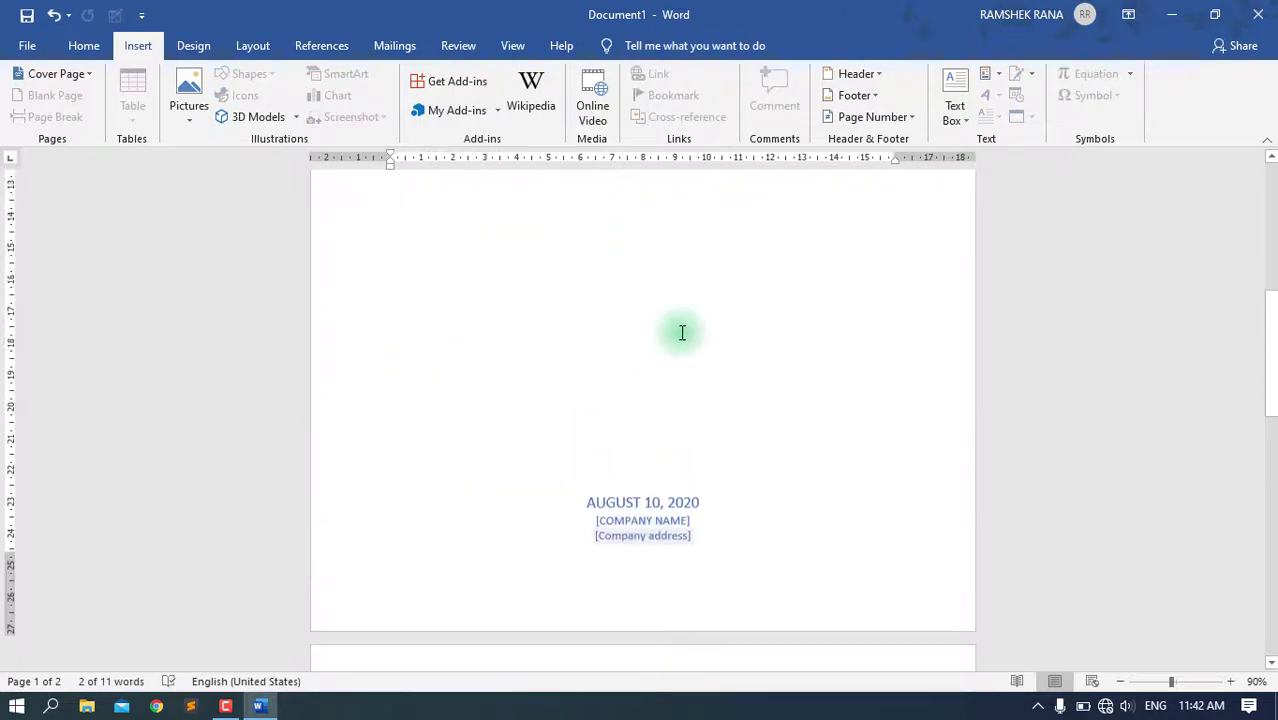
scroll(680, 335, up, 6)
- Select the entire document and delete all the cover page content
key(ctrl+a)
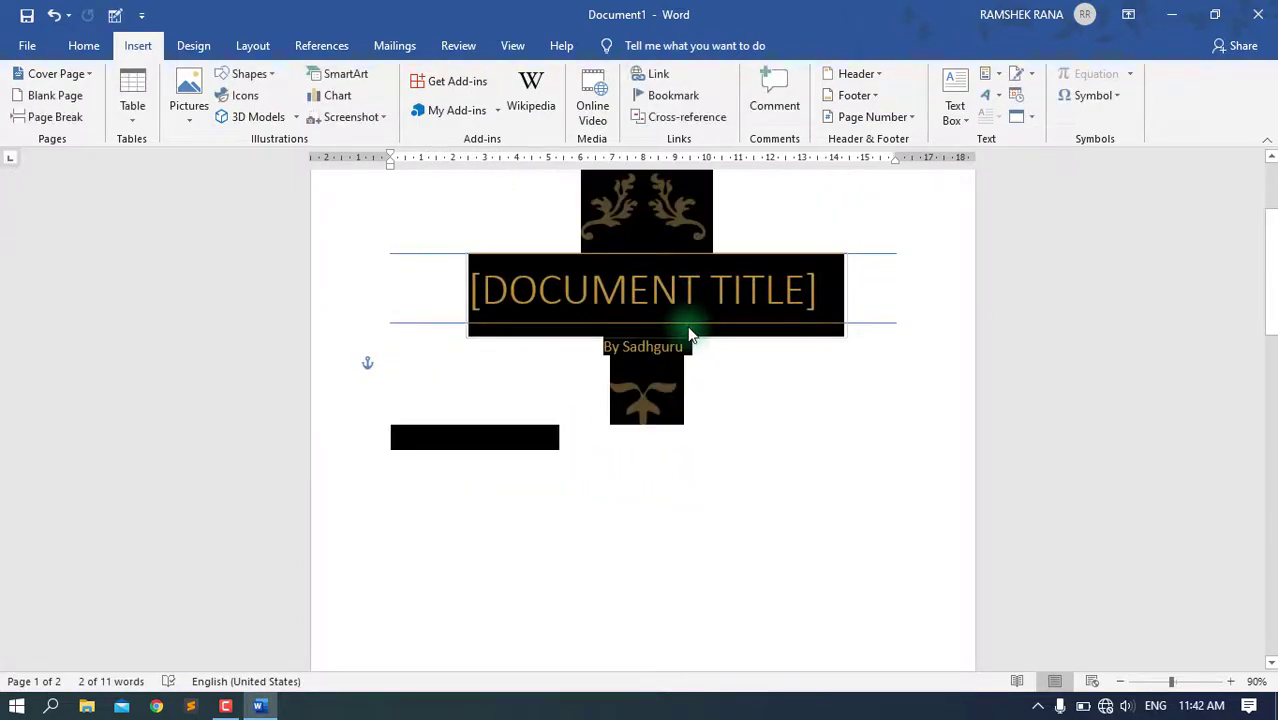
key(Delete)
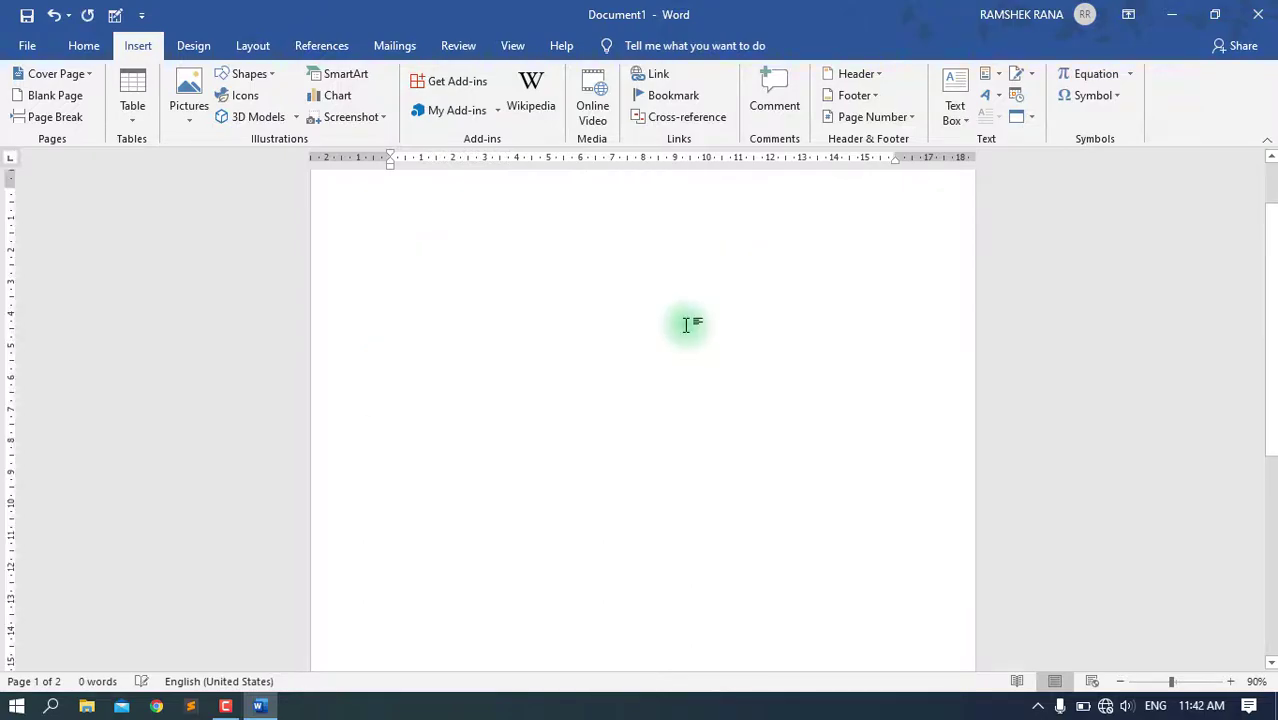
scroll(686, 325, down, 8)
scroll(590, 460, up, 3)
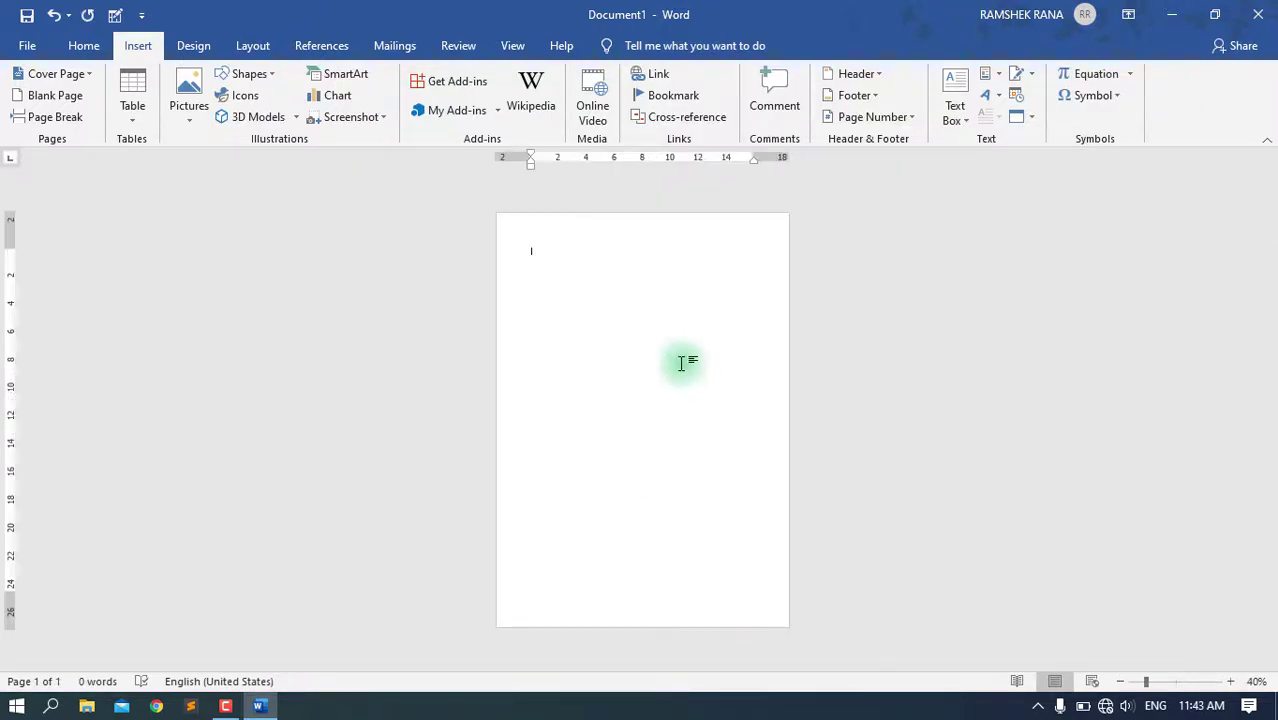
scroll(684, 359, up, 4)
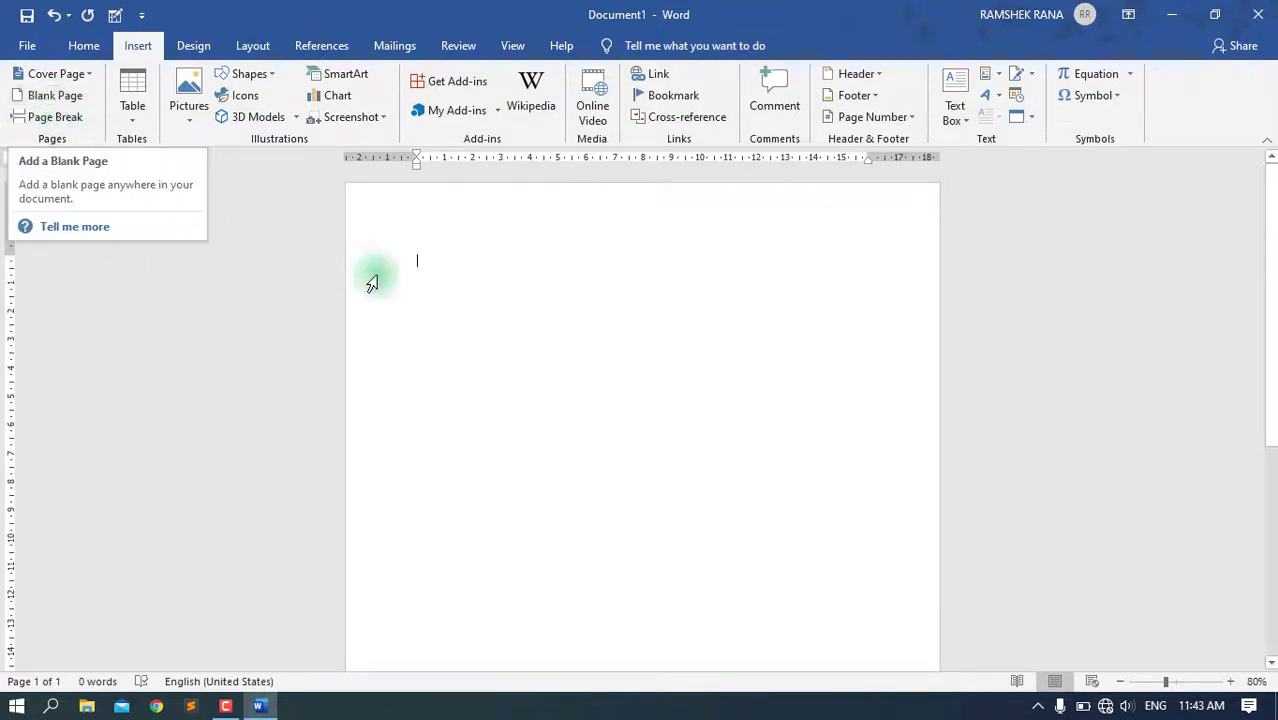
scroll(391, 257, up, 4)
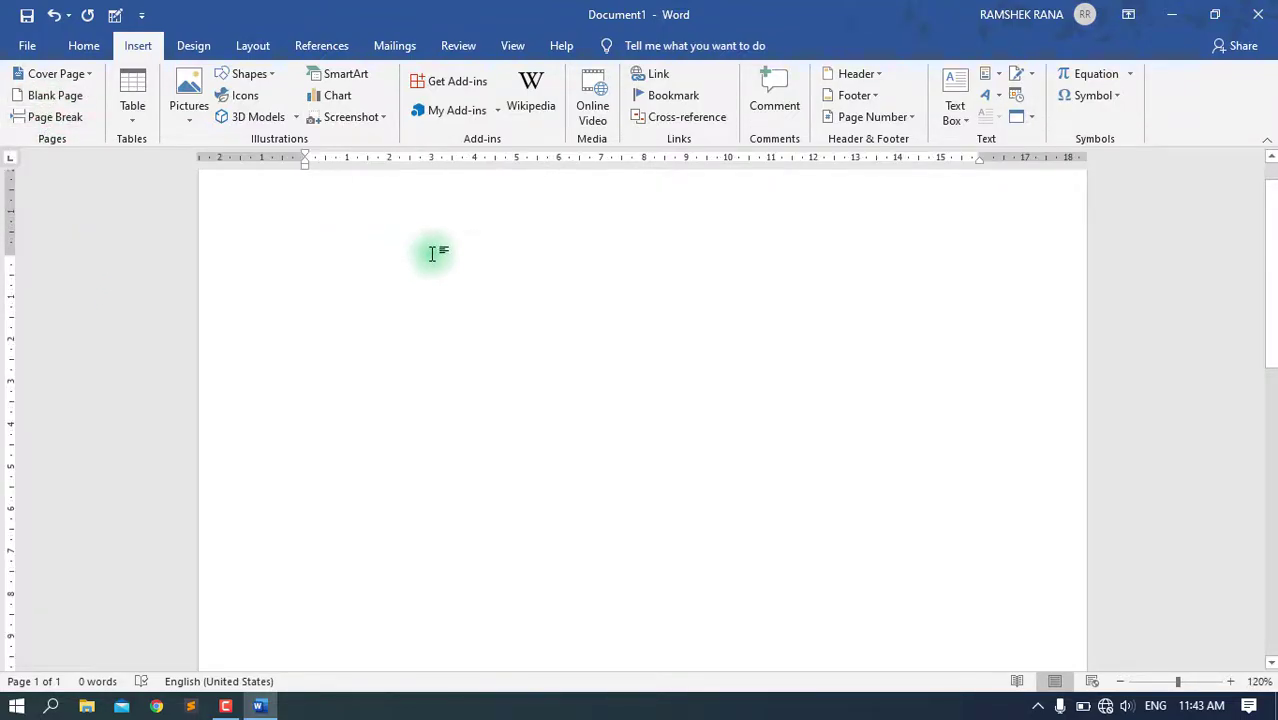
- Generate five paragraphs of sample text, 239 words, by entering =rand()
text(=rand()
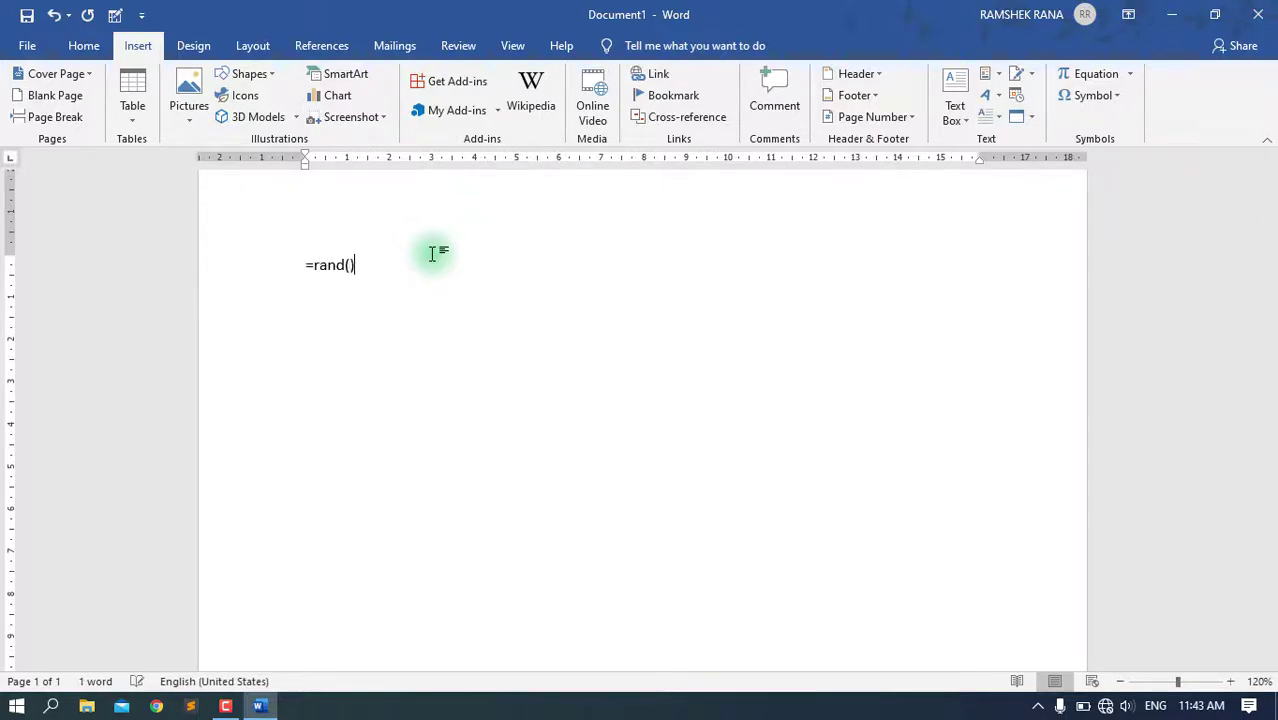
key(Return)
scroll(476, 279, down, 9)
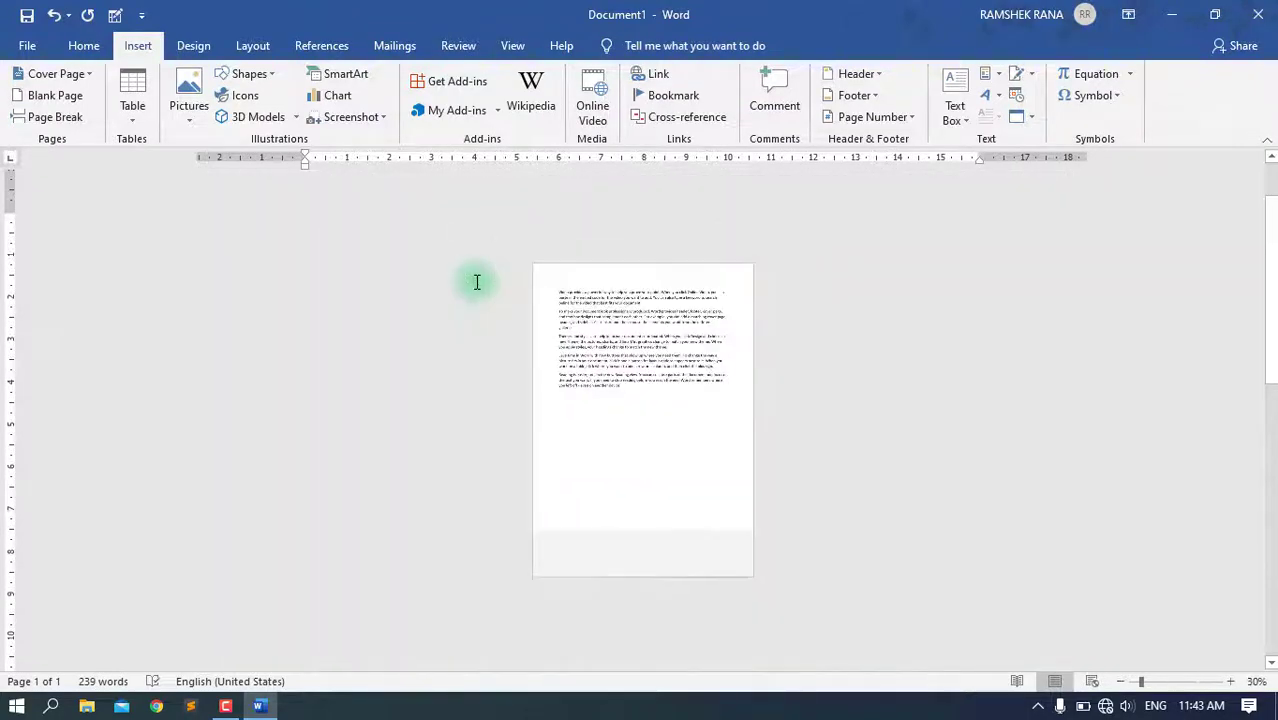
scroll(557, 247, up, 5)
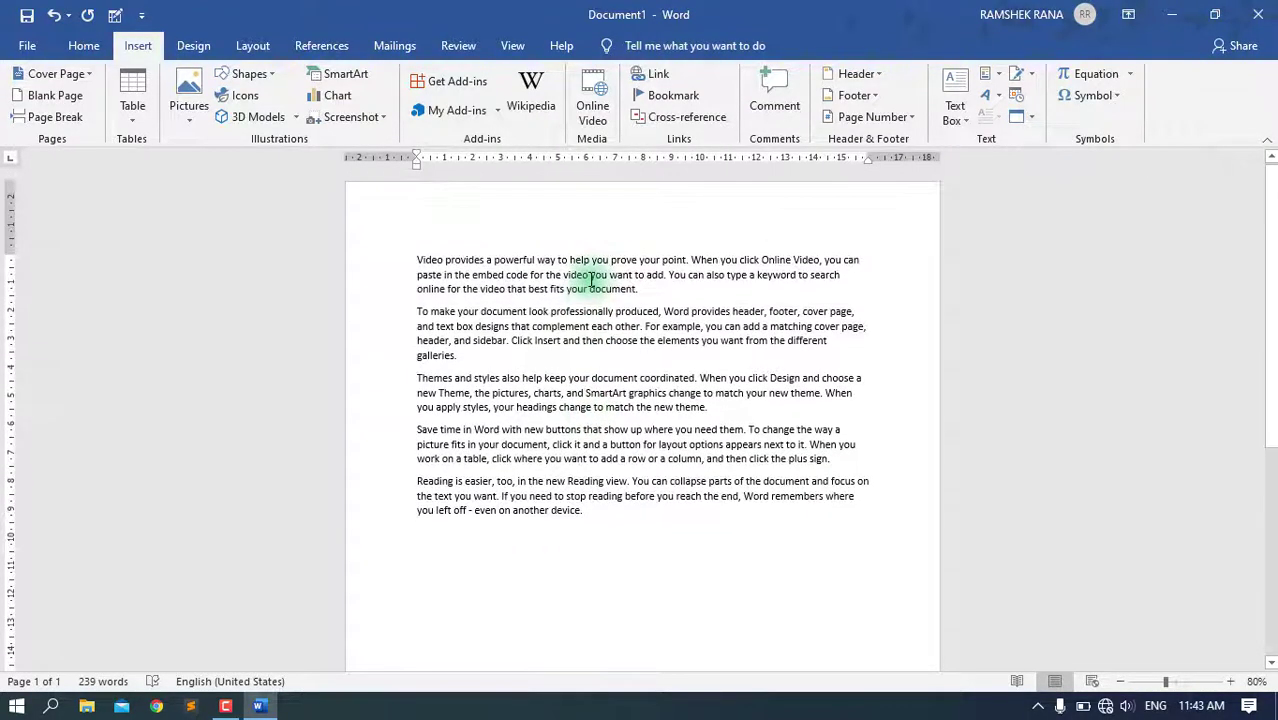
scroll(528, 266, down, 3)
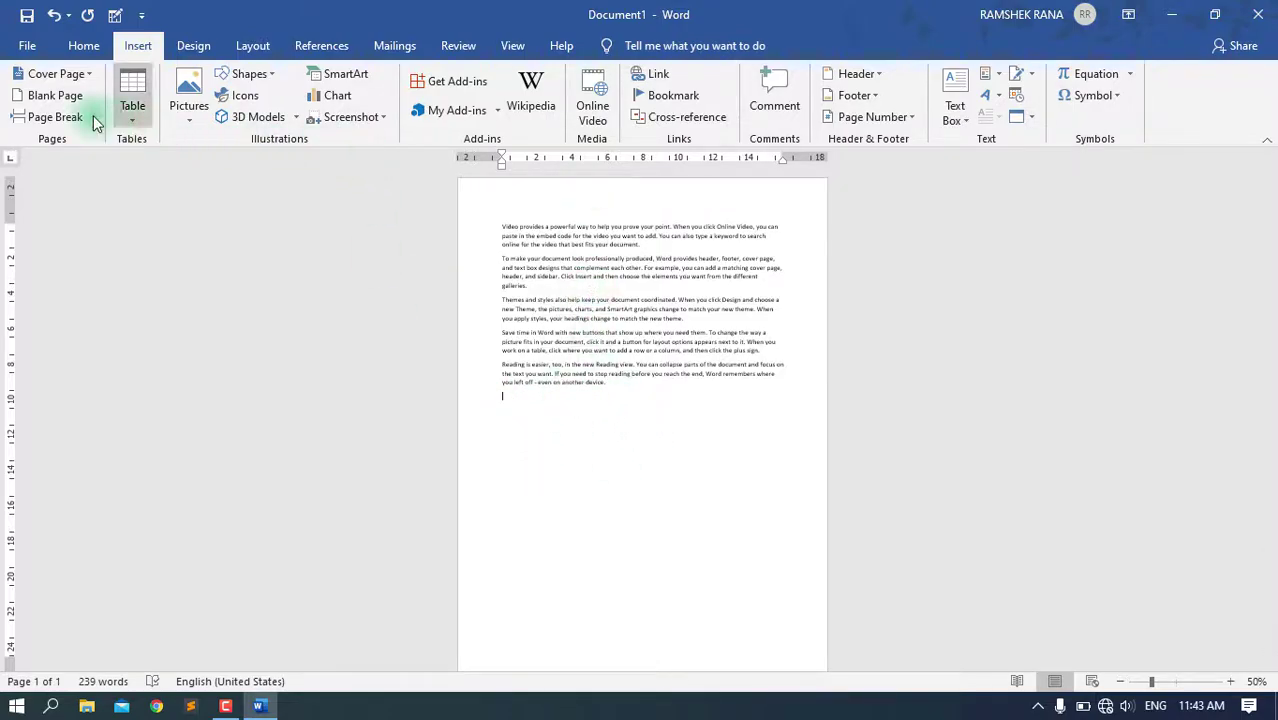
click(66, 95)
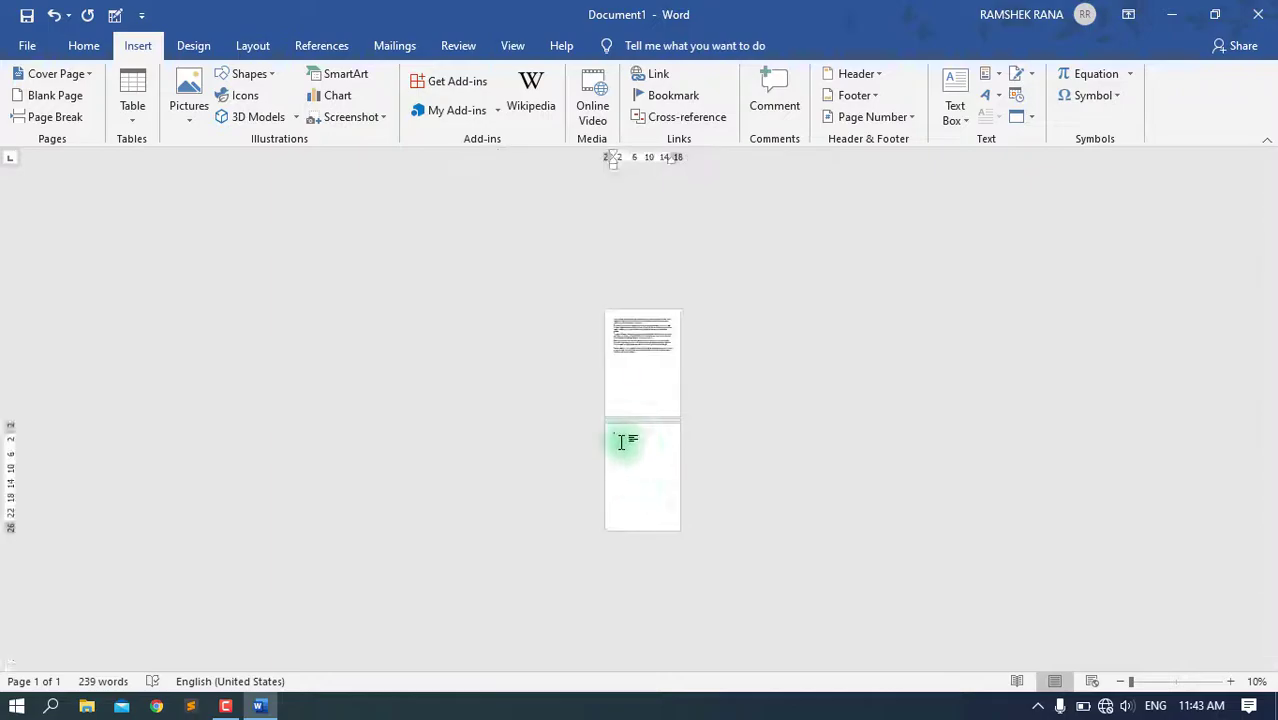
scroll(629, 458, up, 2)
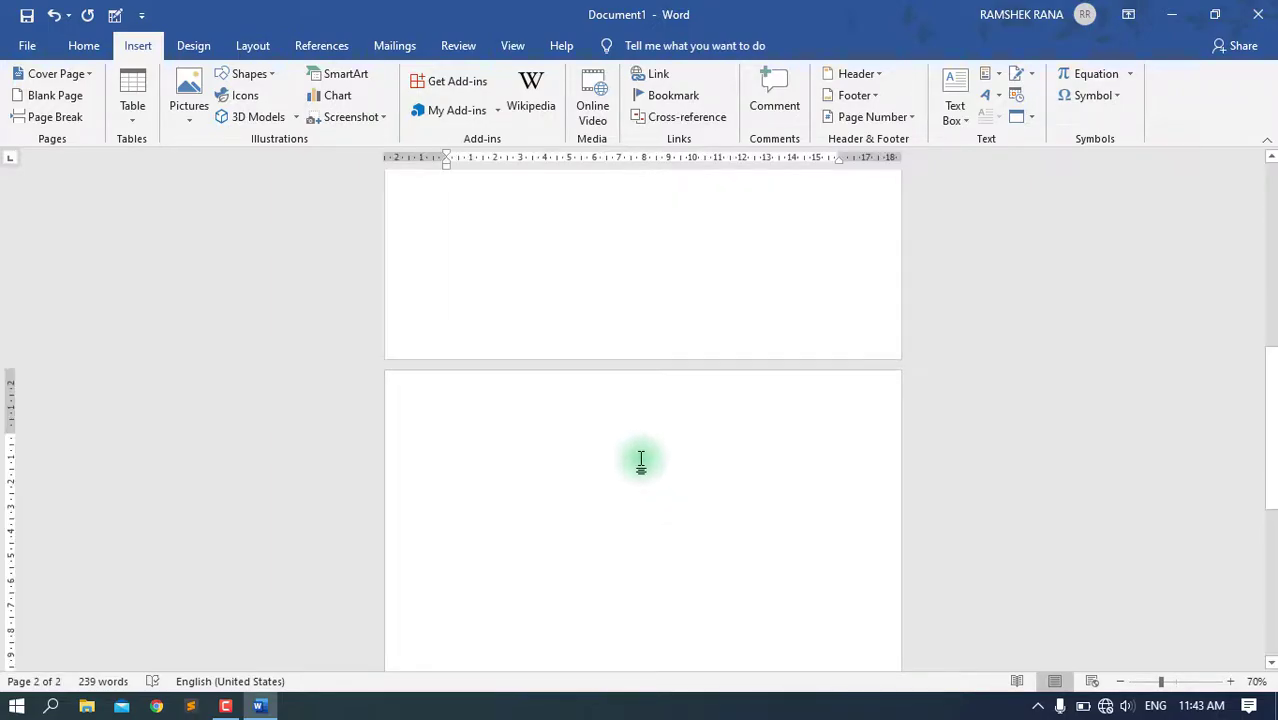
scroll(641, 460, down, 1)
key(BackSpace)
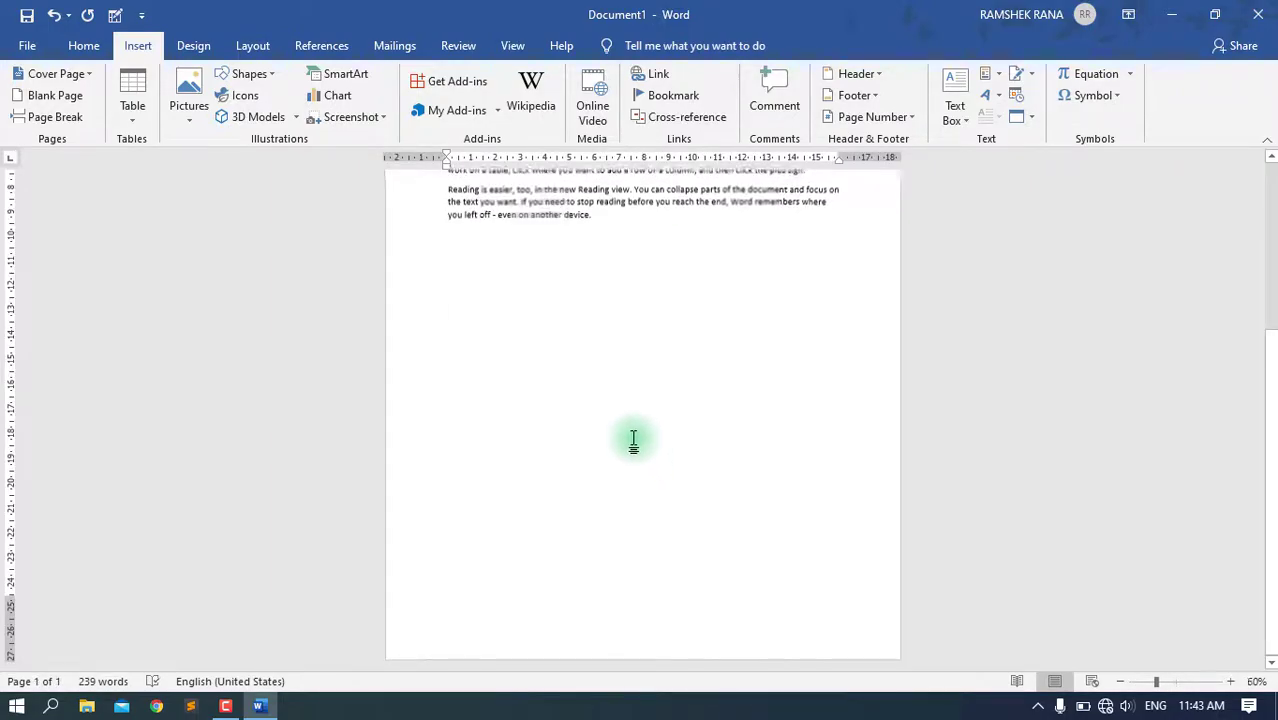
scroll(633, 440, down, 5)
scroll(570, 376, up, 8)
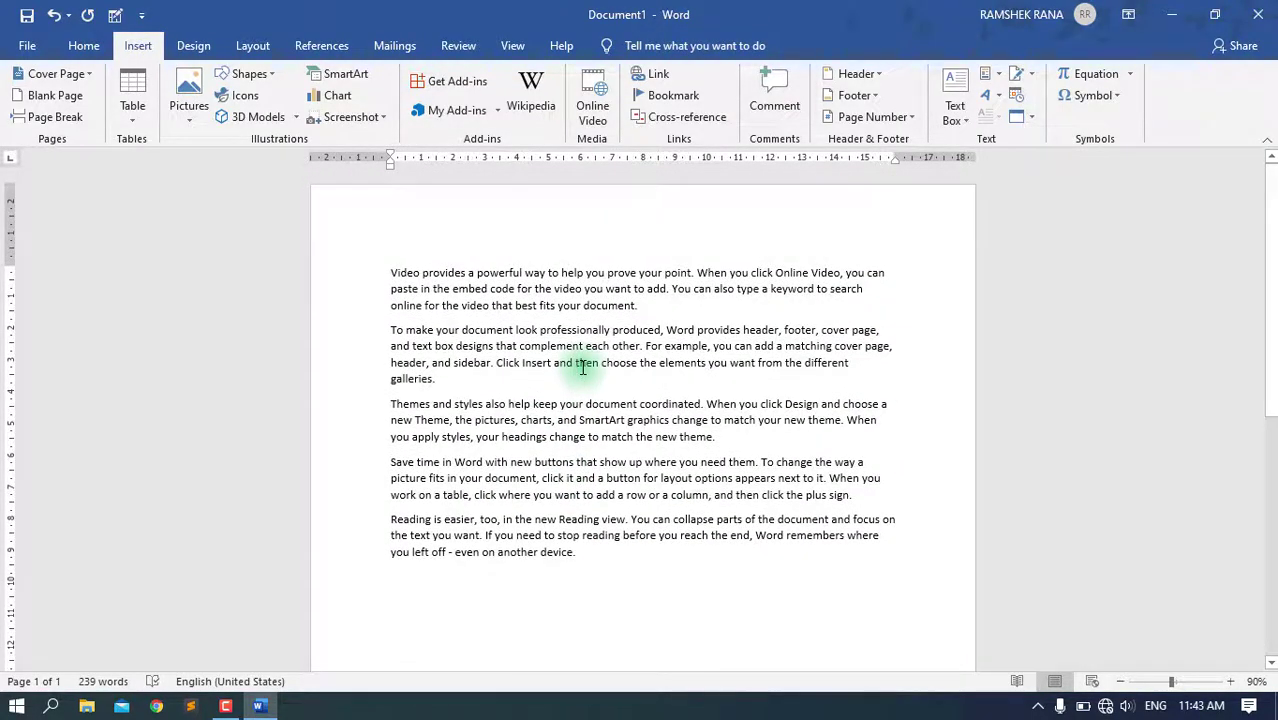
click(738, 435)
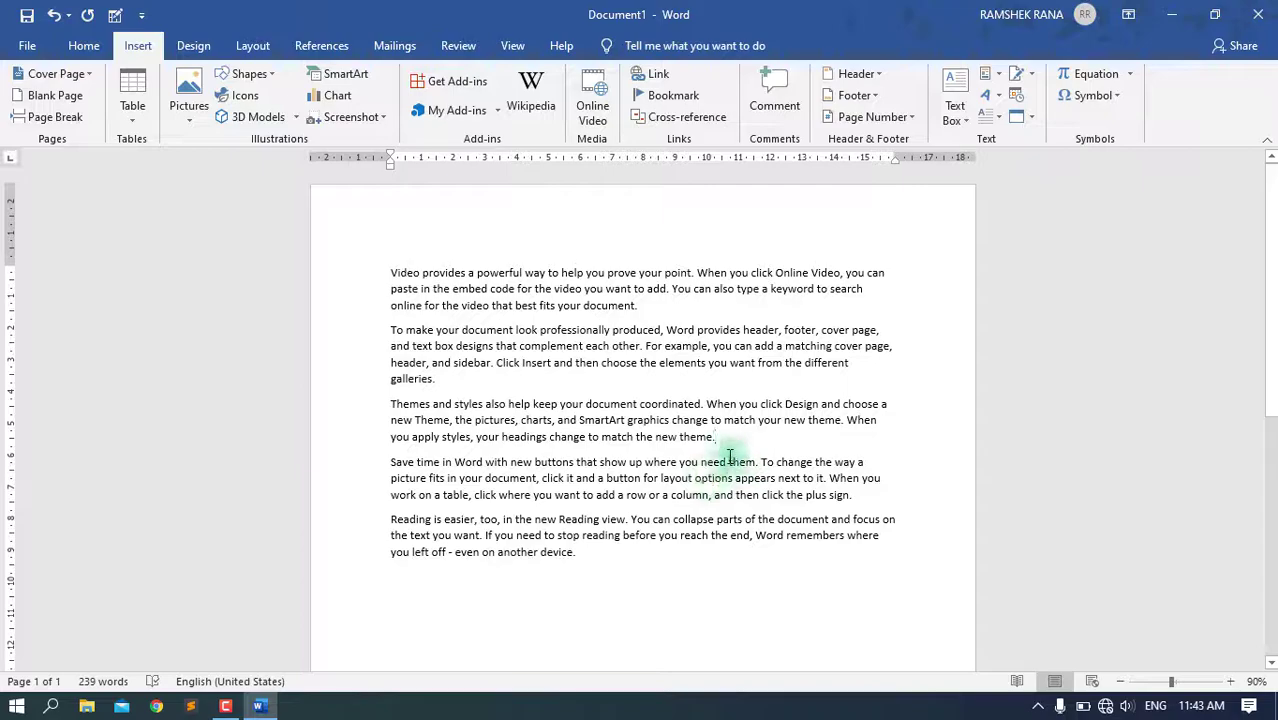
scroll(736, 440, up, 4)
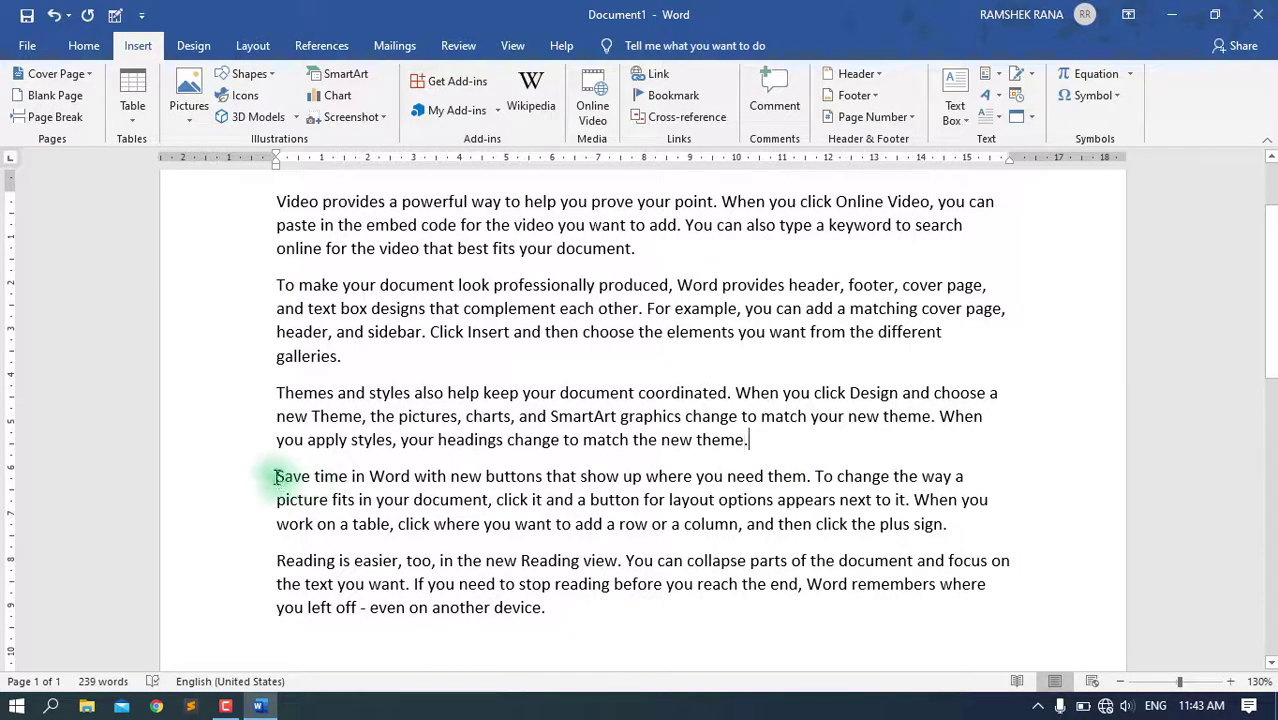
- Select different paragraph ranges, leaving the insertion point after the third paragraph
drag(276, 476, 619, 618)
click(619, 620)
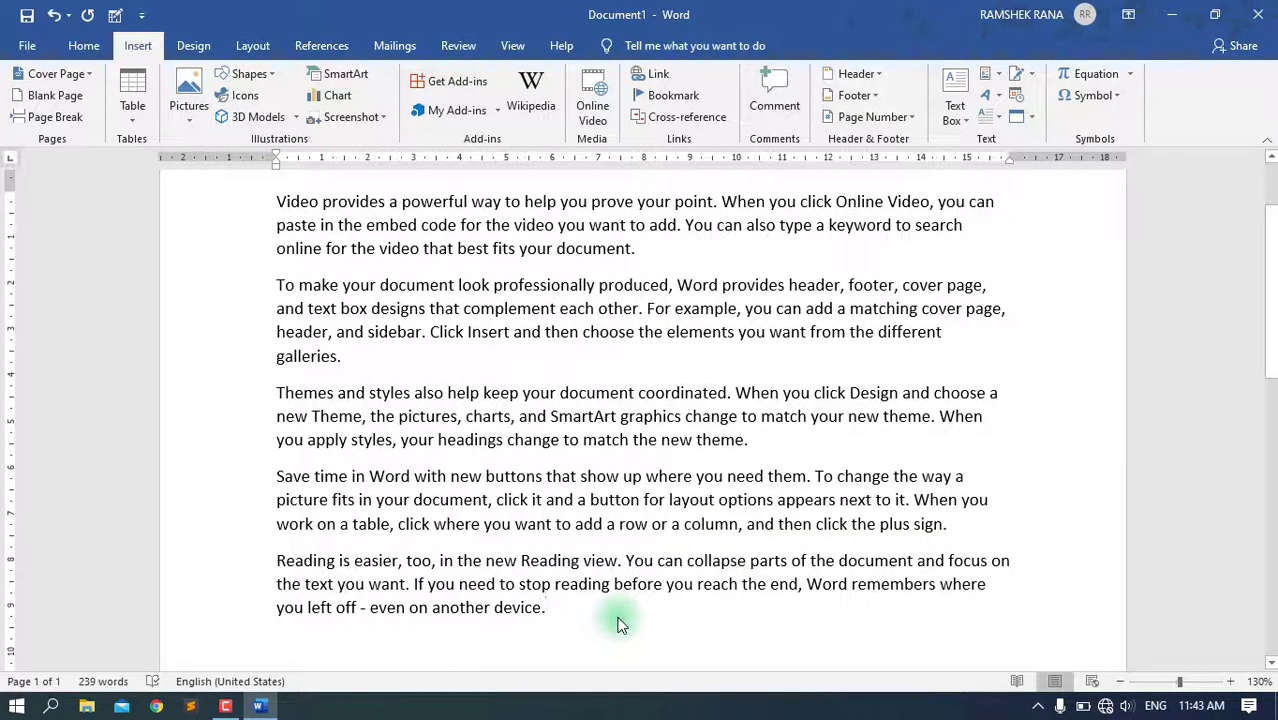
click(565, 354)
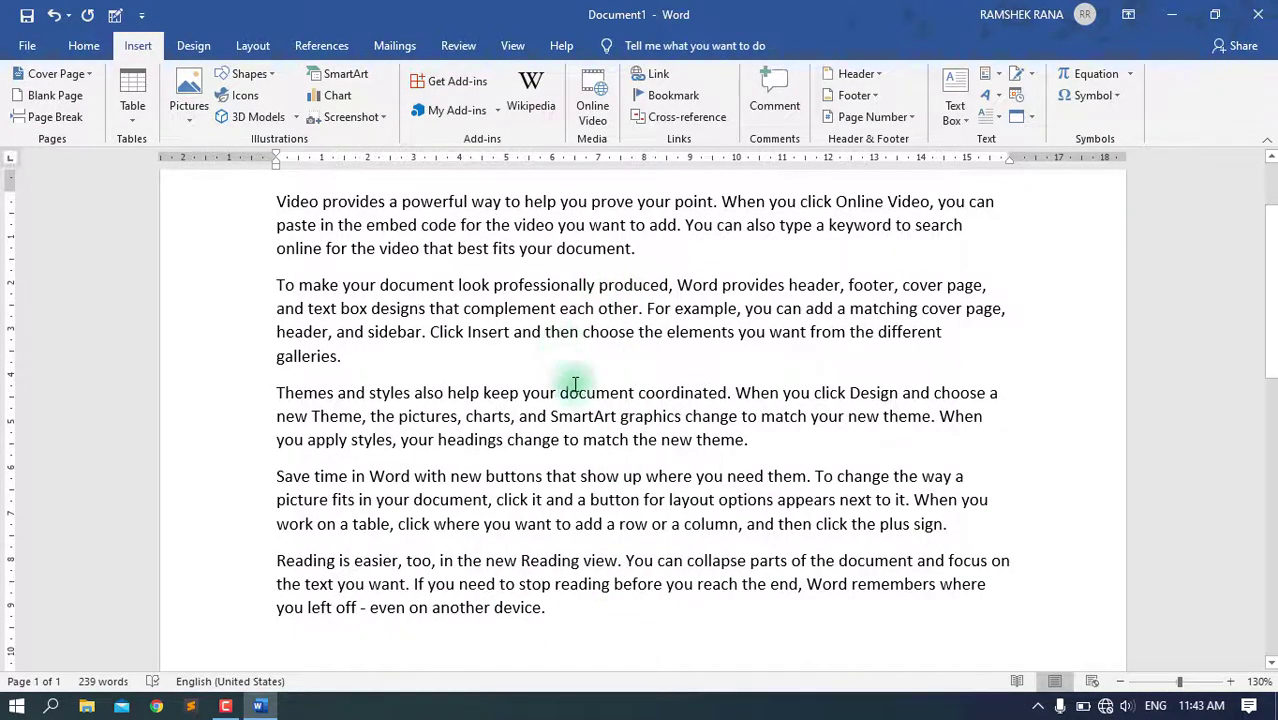
drag(750, 440, 277, 200)
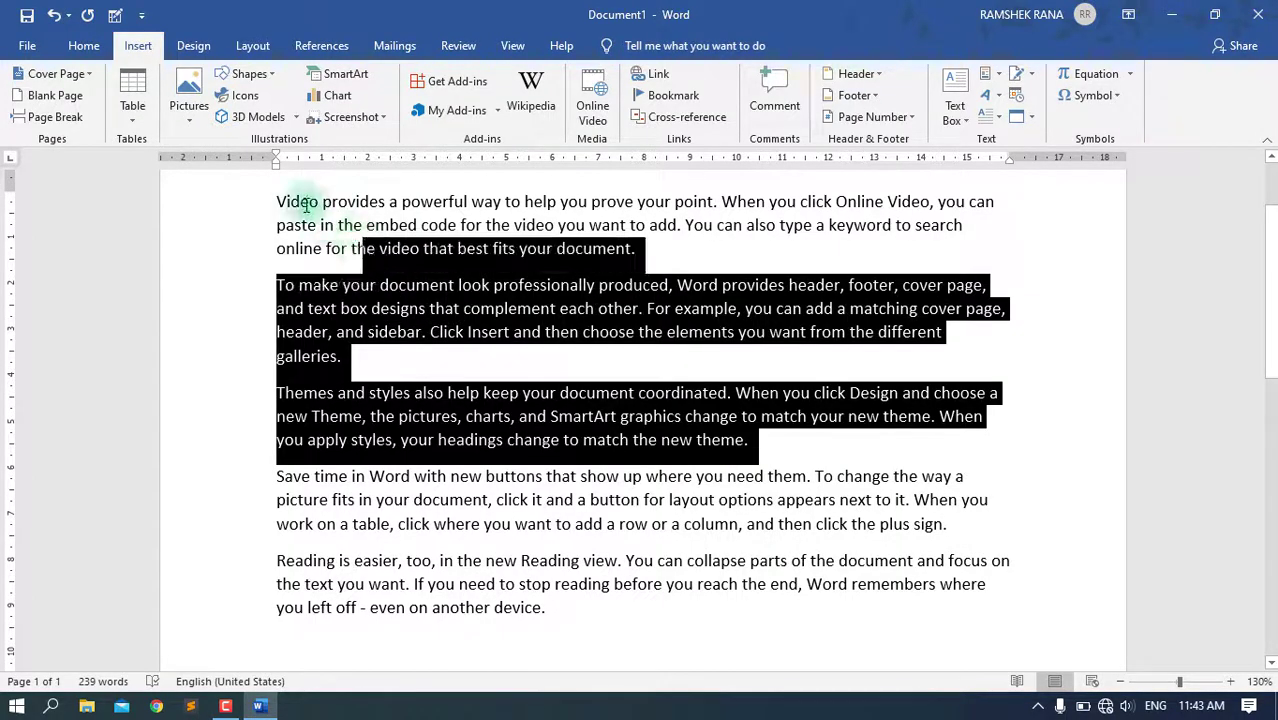
click(757, 445)
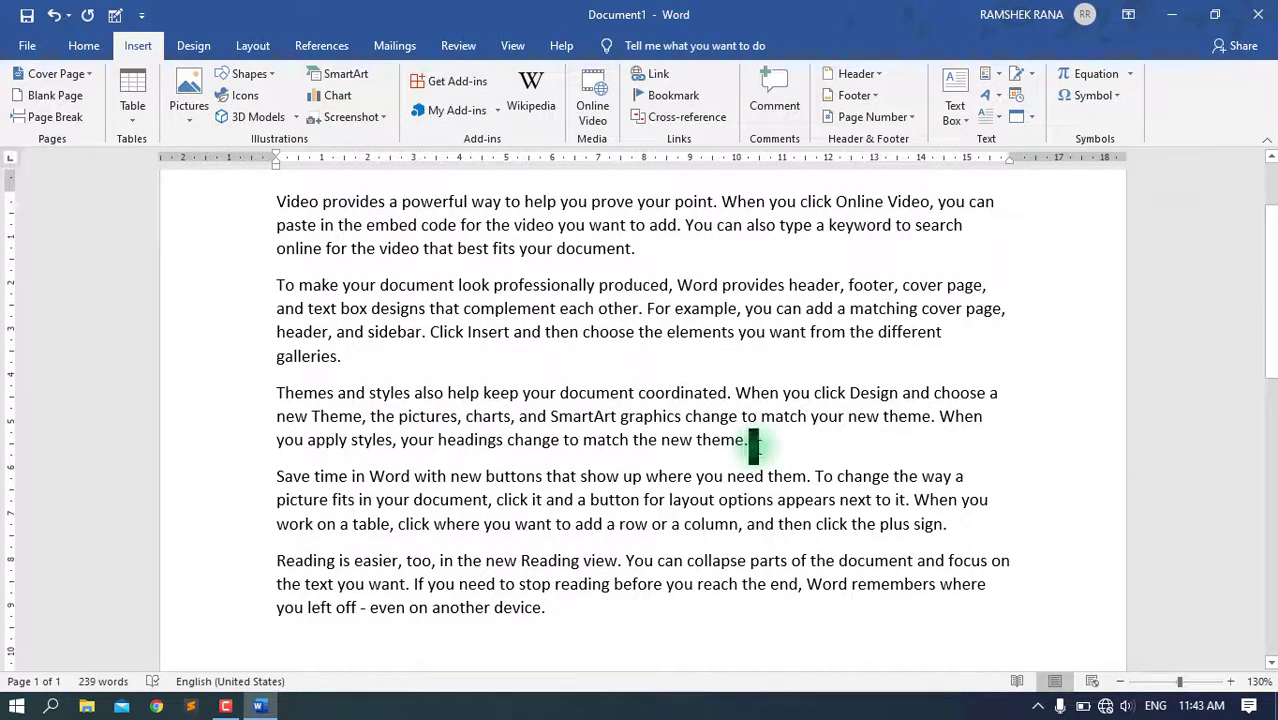
click(277, 476)
shift+click(546, 607)
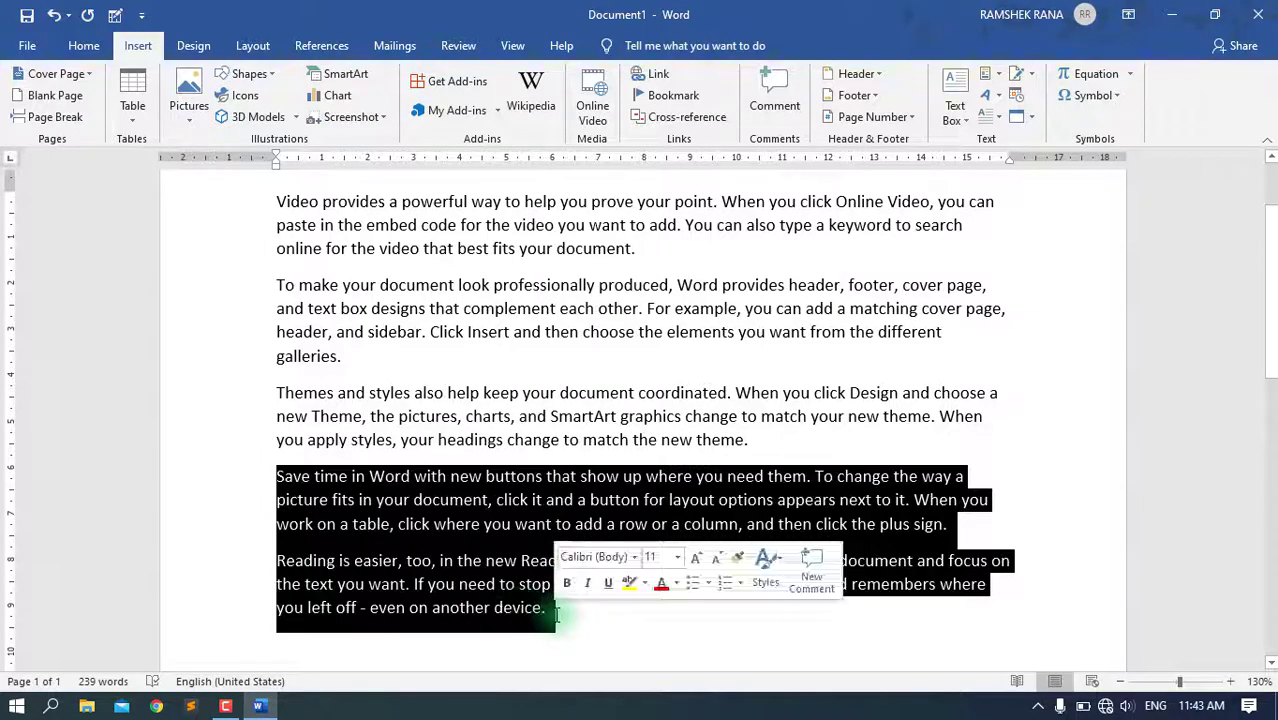
click(546, 607)
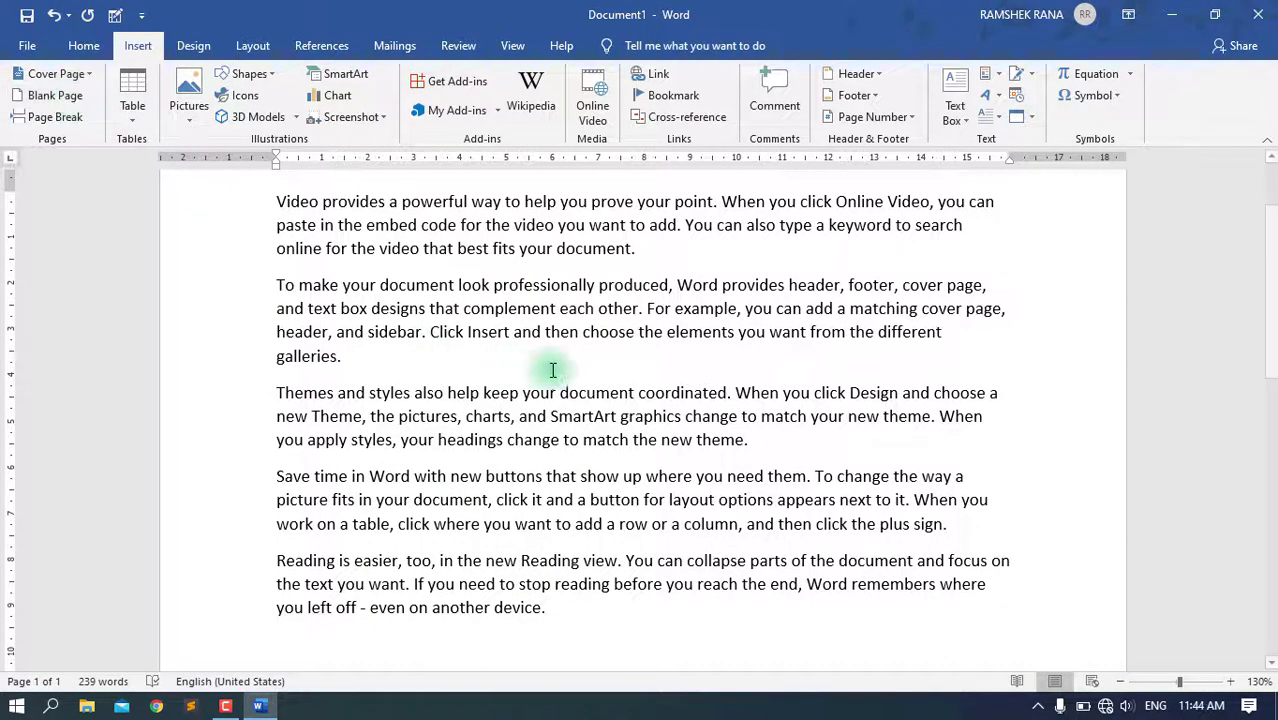
click(770, 440)
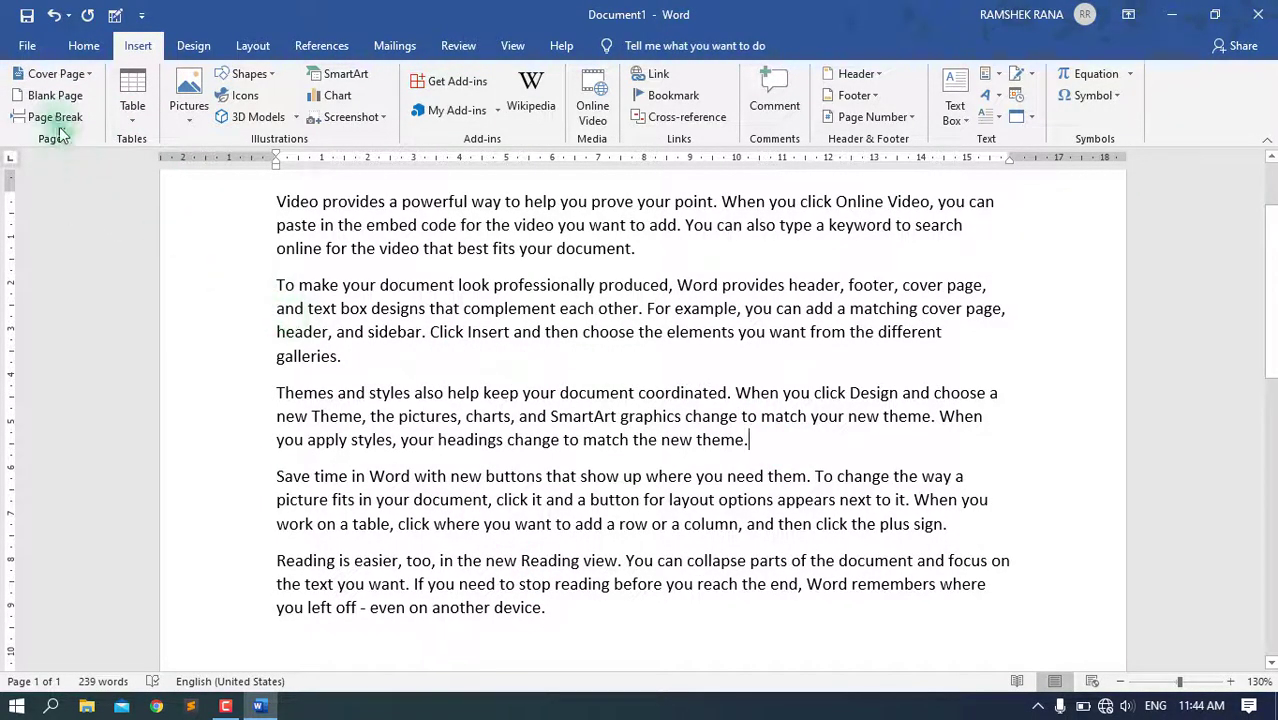
- Insert a blank page after the third paragraph and check each resulting page
click(50, 96)
scroll(741, 484, down, 12)
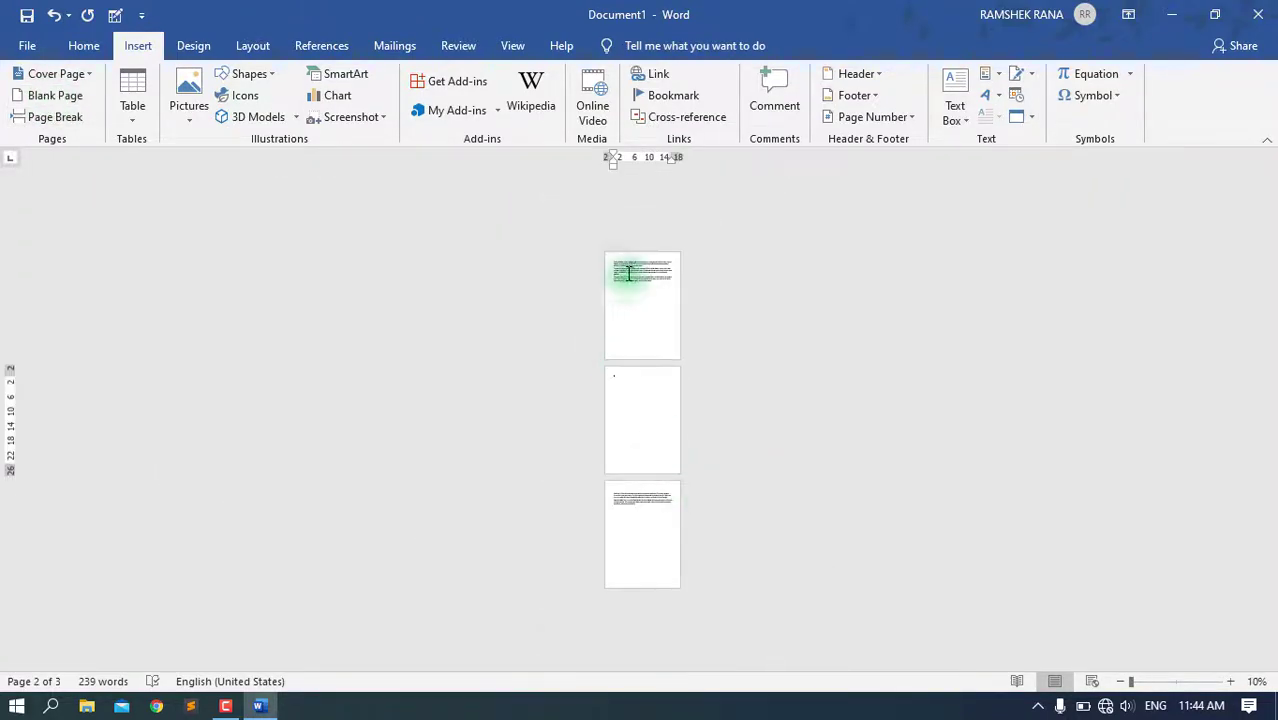
click(628, 273)
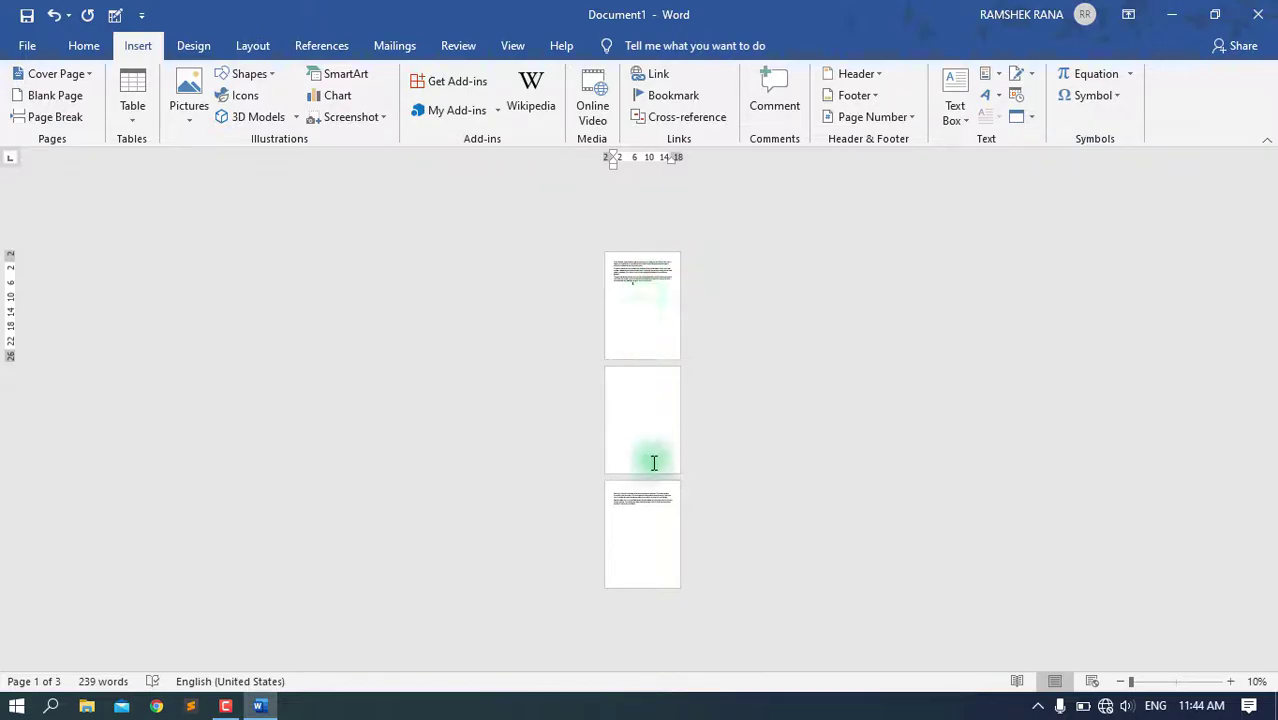
click(641, 419)
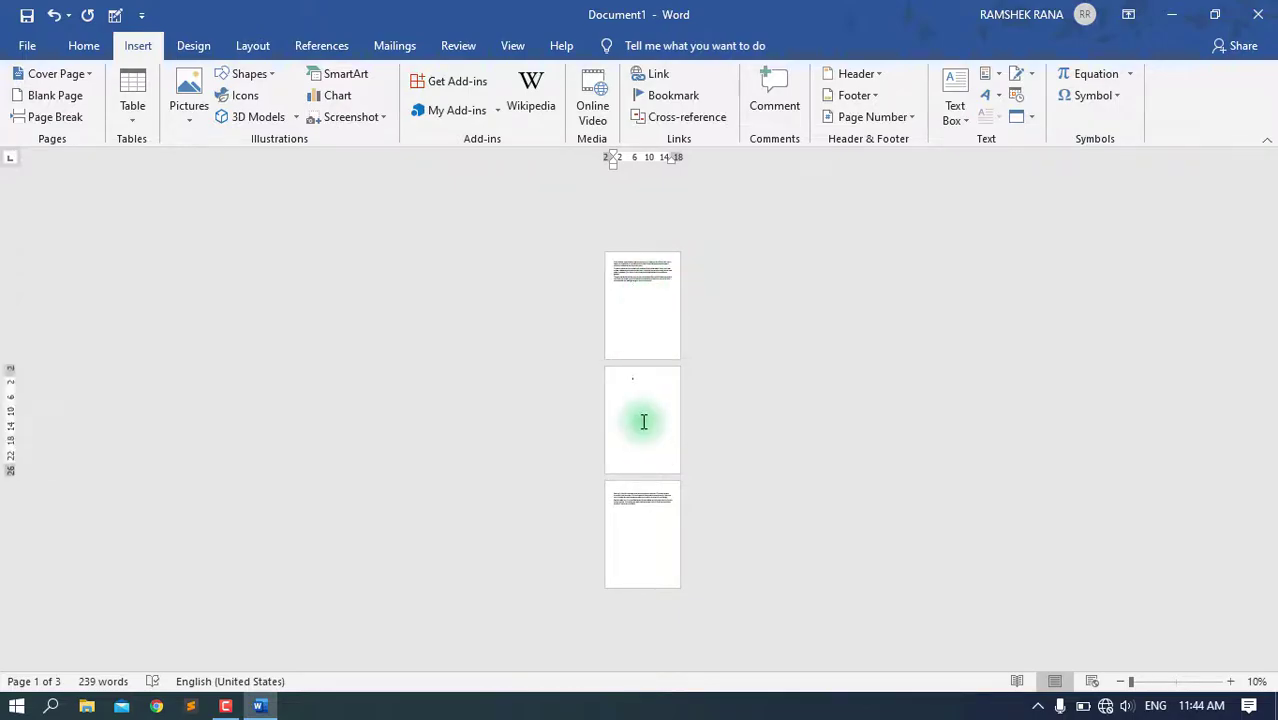
click(670, 510)
- Undo the blank pages so all five paragraphs return to a single page
scroll(665, 508, up, 7)
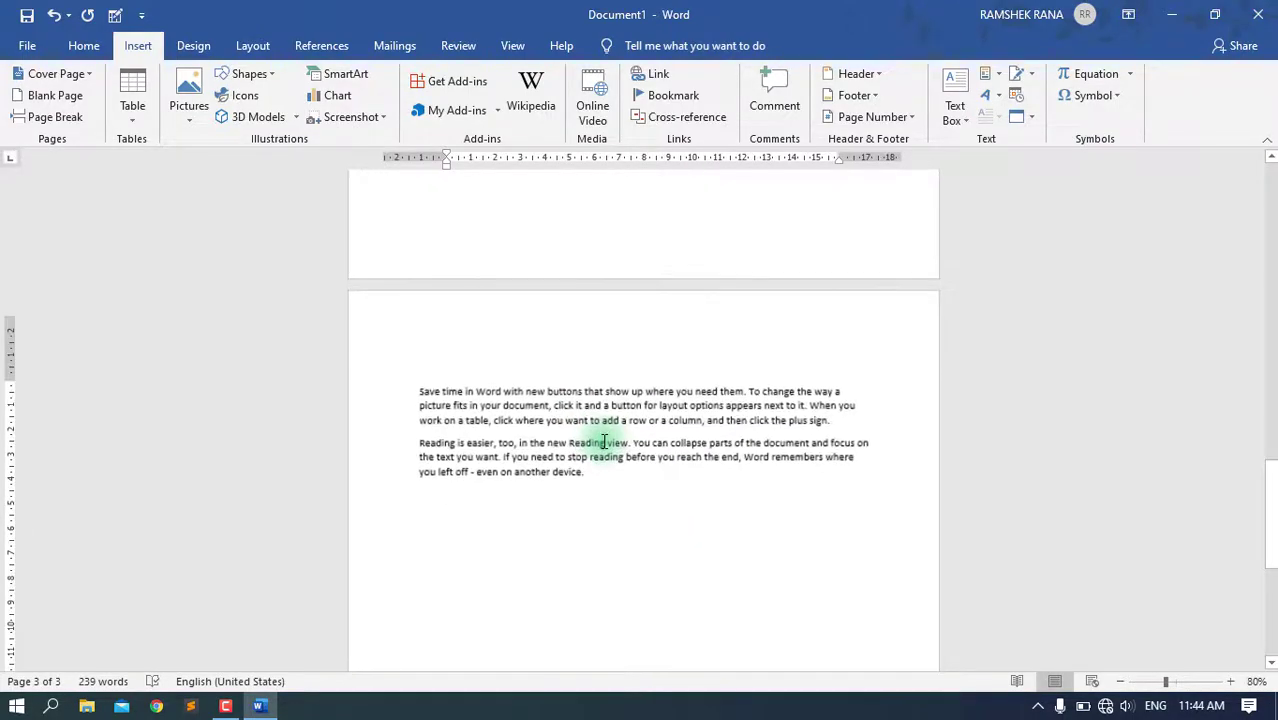
key(ctrl+z)
scroll(602, 440, down, 7)
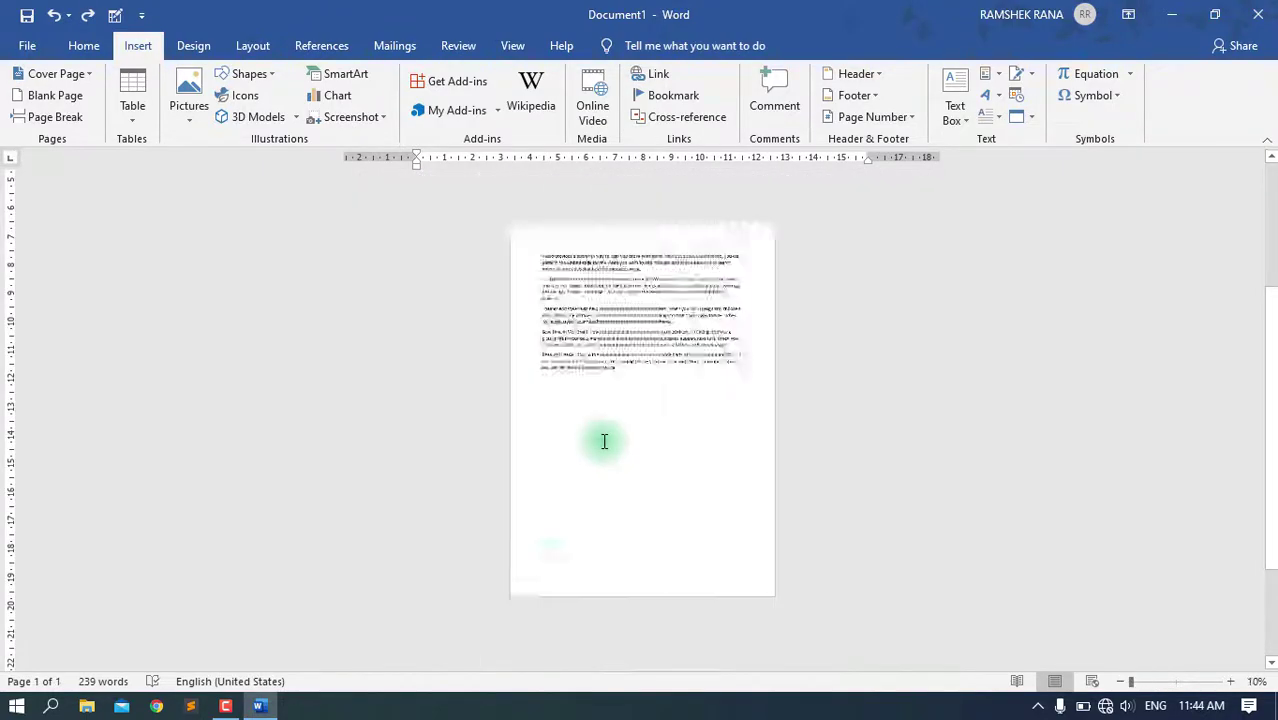
scroll(645, 390, up, 6)
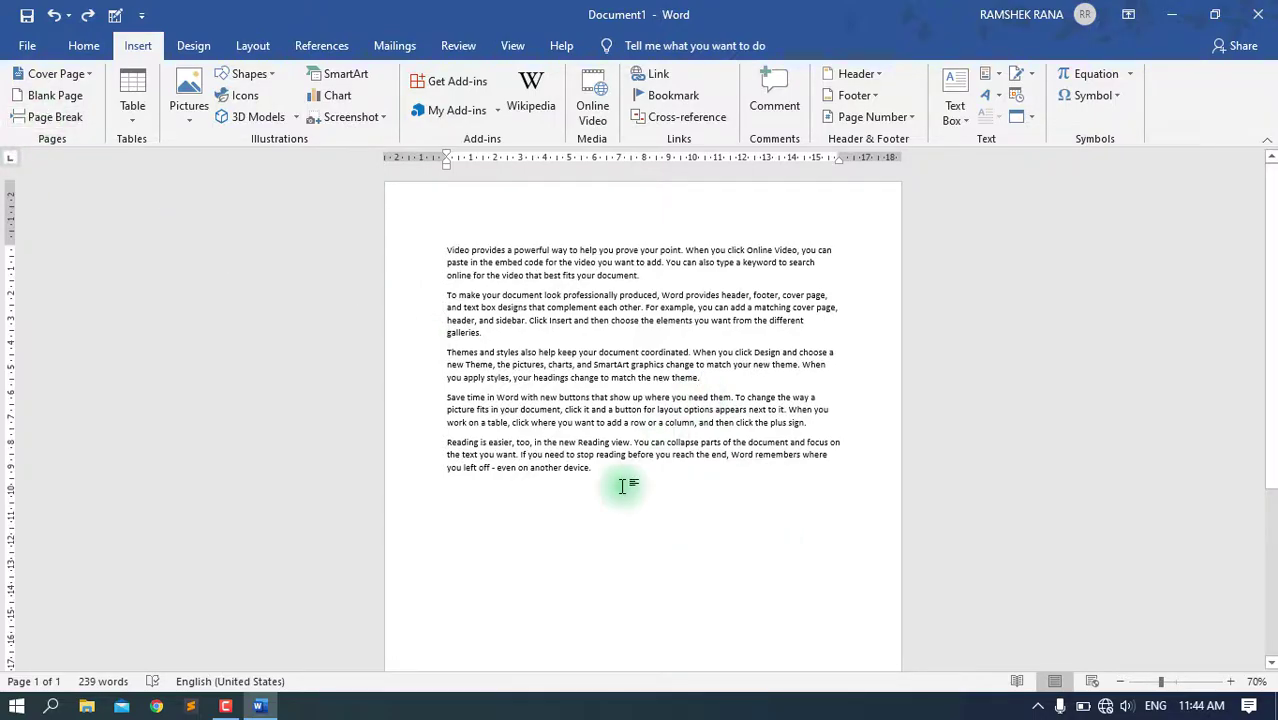
ctrl+scroll(622, 487, down, 2)
ctrl+scroll(650, 488, up, 5)
ctrl+scroll(685, 300, down, 2)
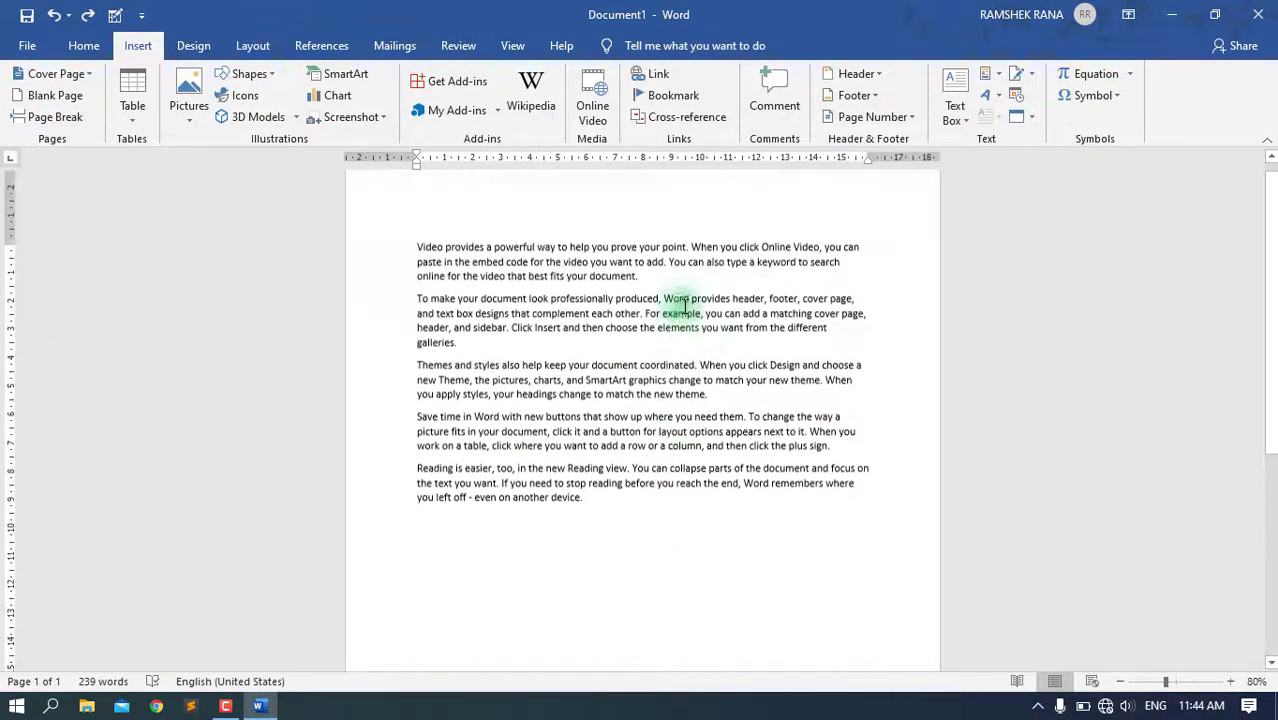
ctrl+scroll(716, 400, up, 5)
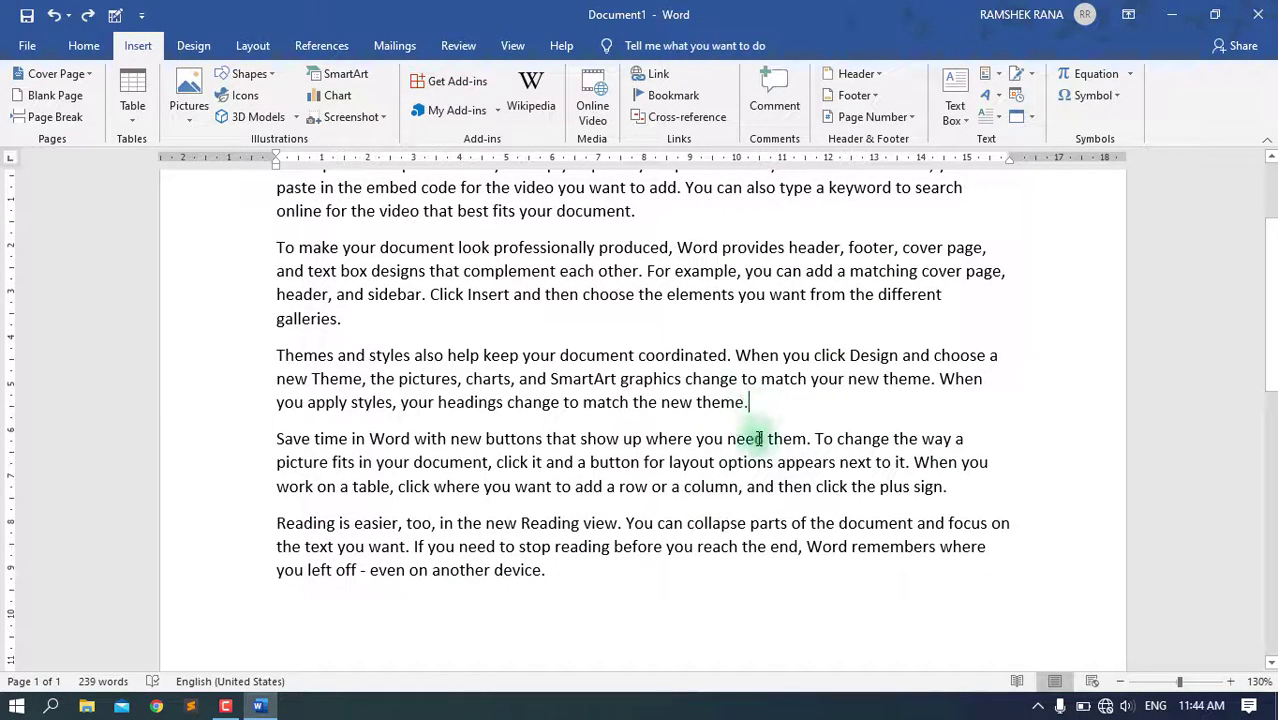
click(752, 402)
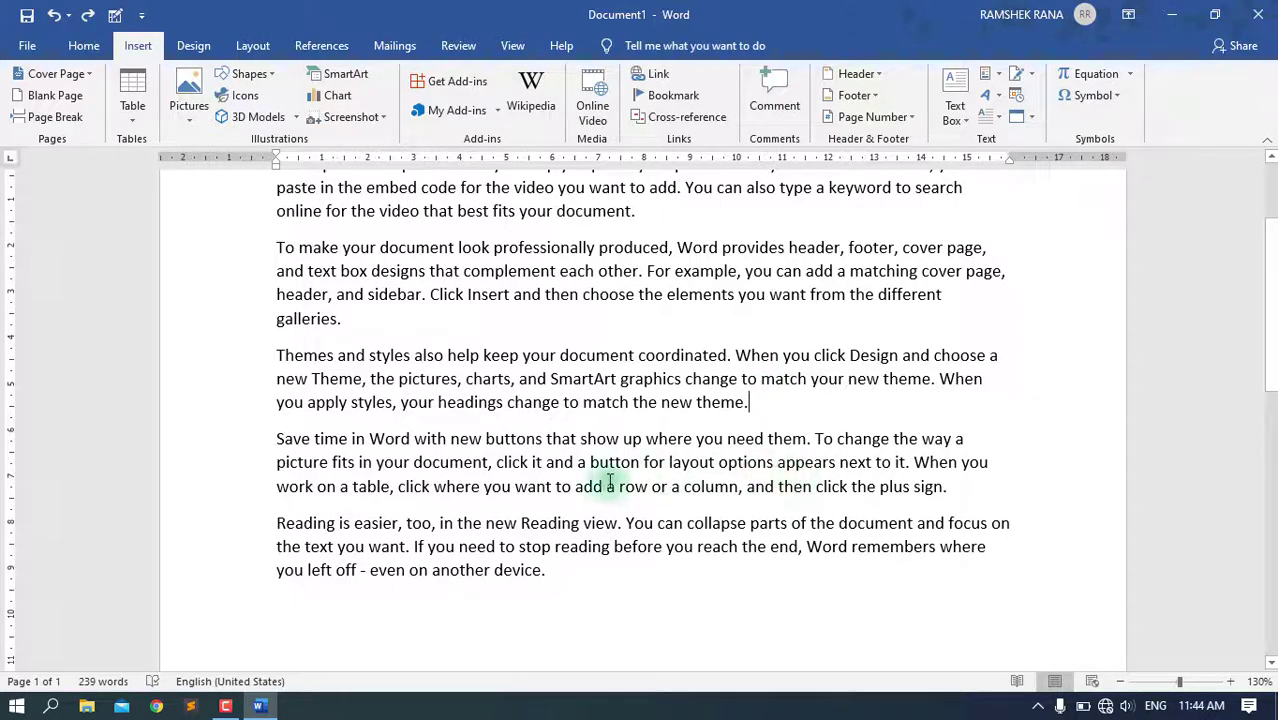
drag(302, 443, 549, 576)
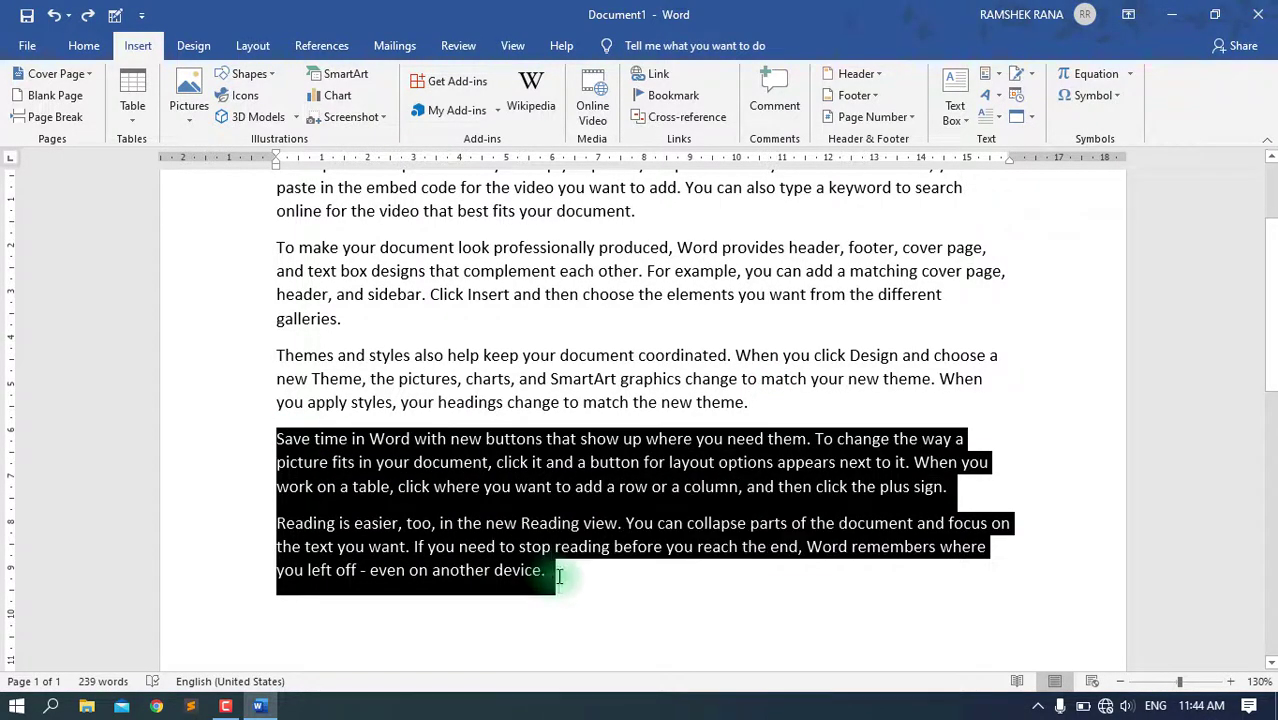
click(559, 577)
click(749, 402)
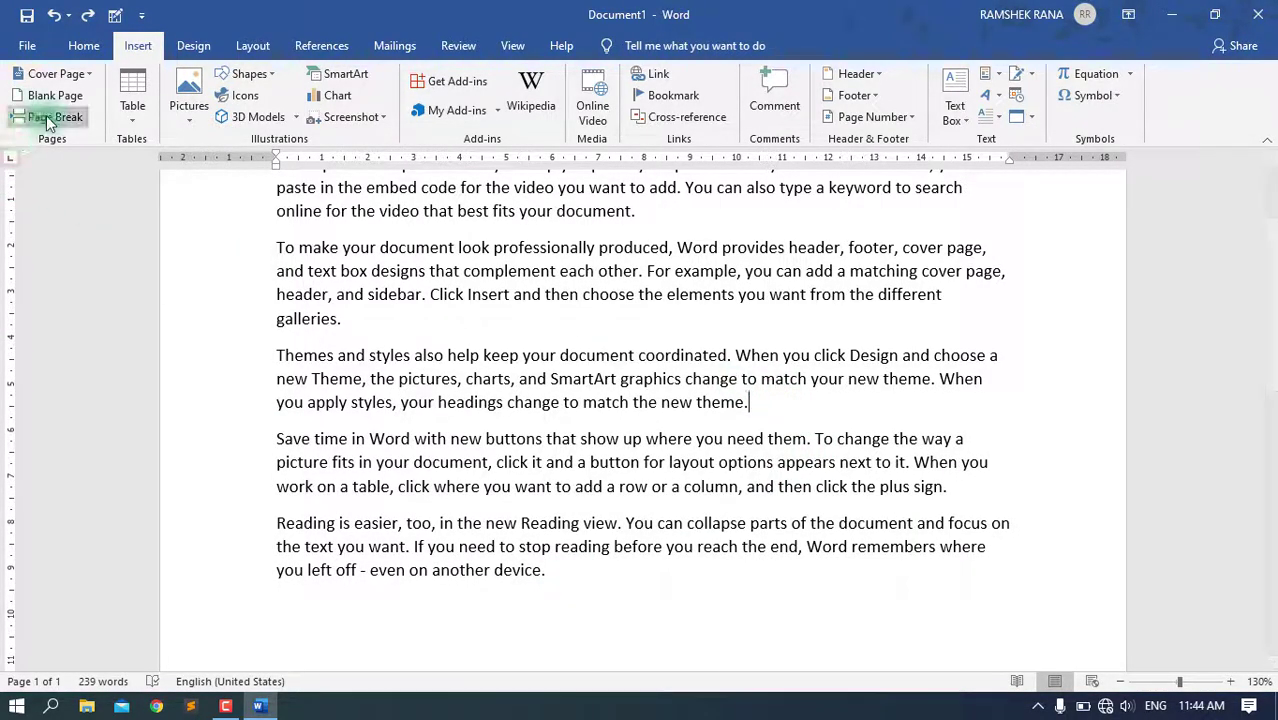
click(47, 118)
scroll(718, 435, down, 3)
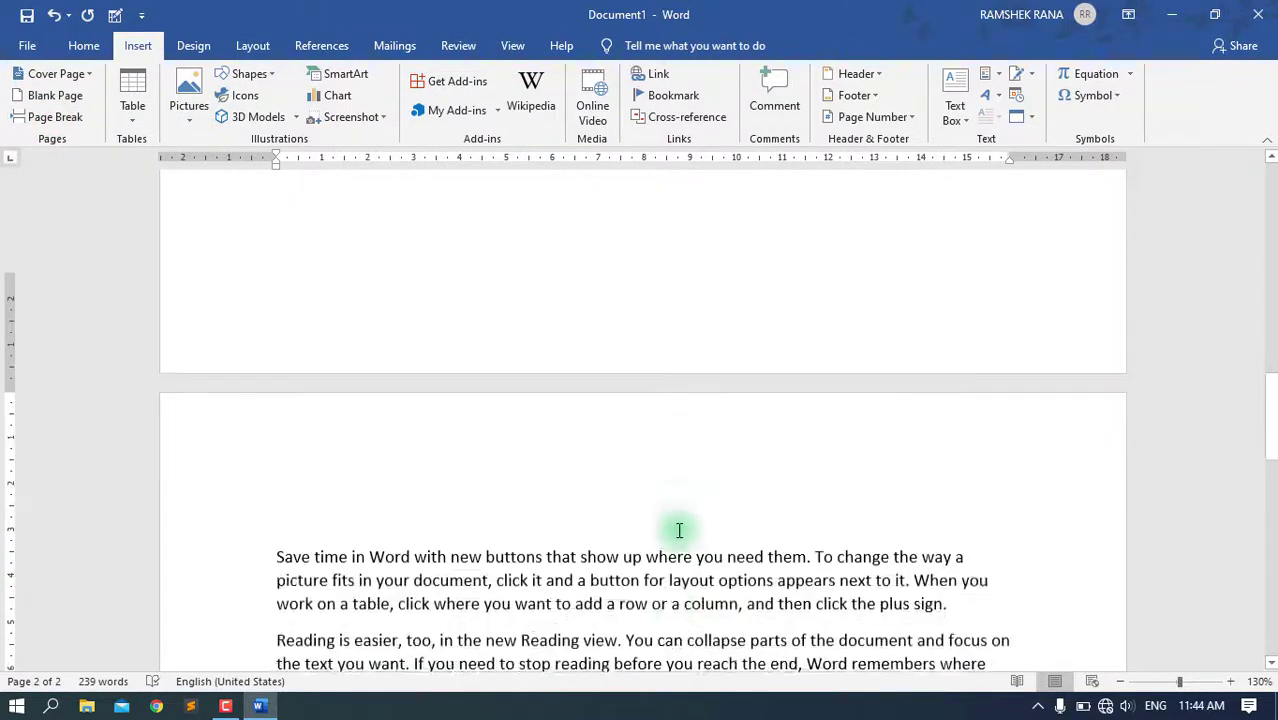
scroll(678, 532, down, 3)
scroll(453, 488, down, 3)
scroll(702, 428, up, 2)
ctrl+scroll(709, 430, down, 6)
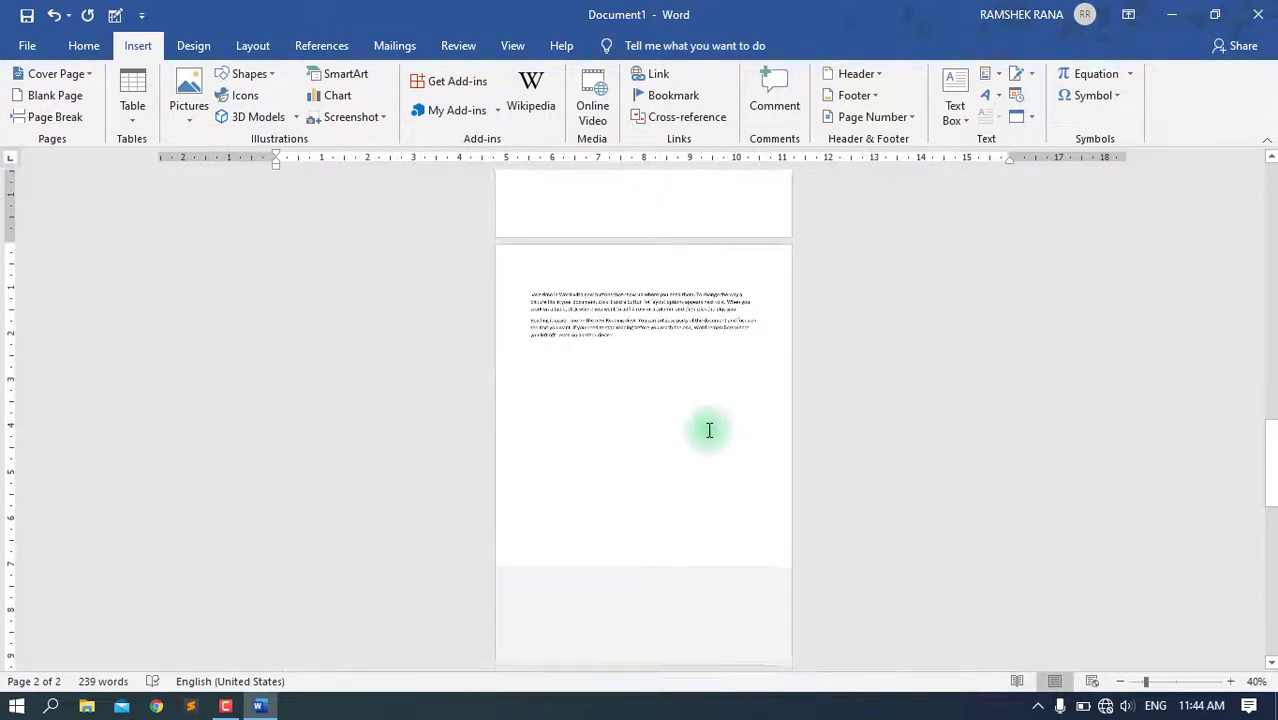
ctrl+scroll(709, 430, down, 6)
ctrl+scroll(709, 430, up, 7)
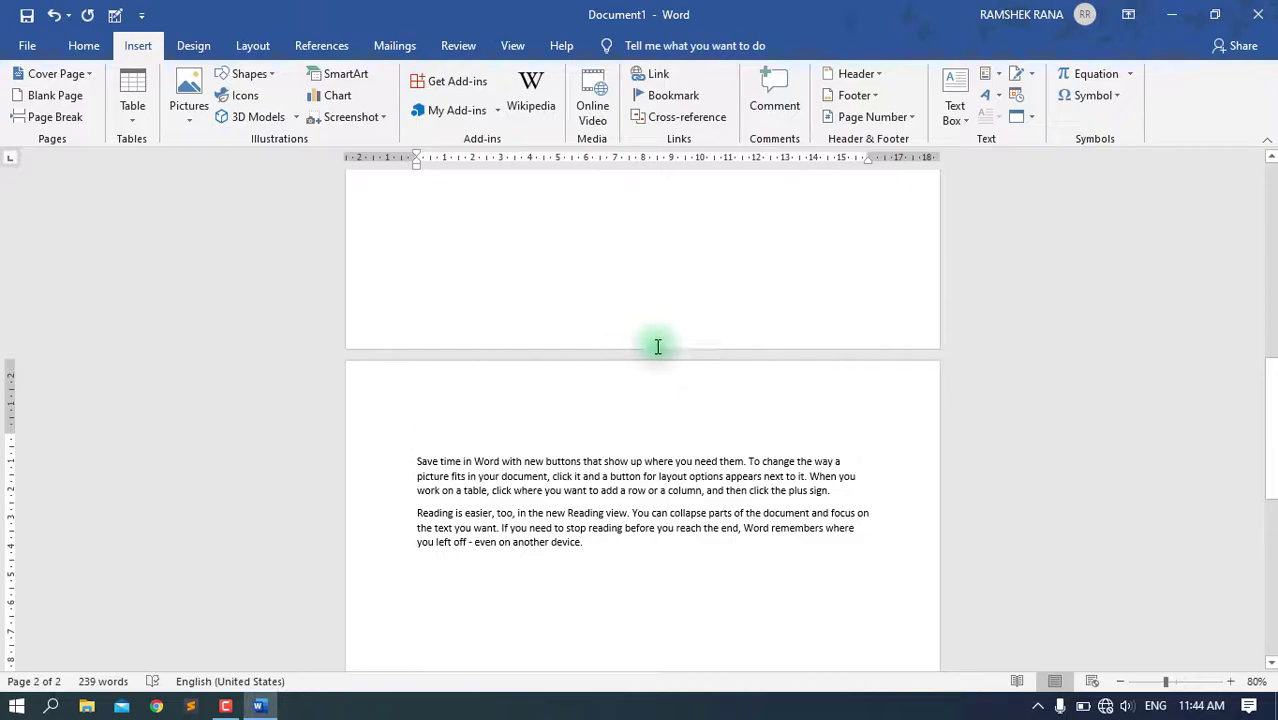
key(BackSpace)
scroll(658, 347, up, 3)
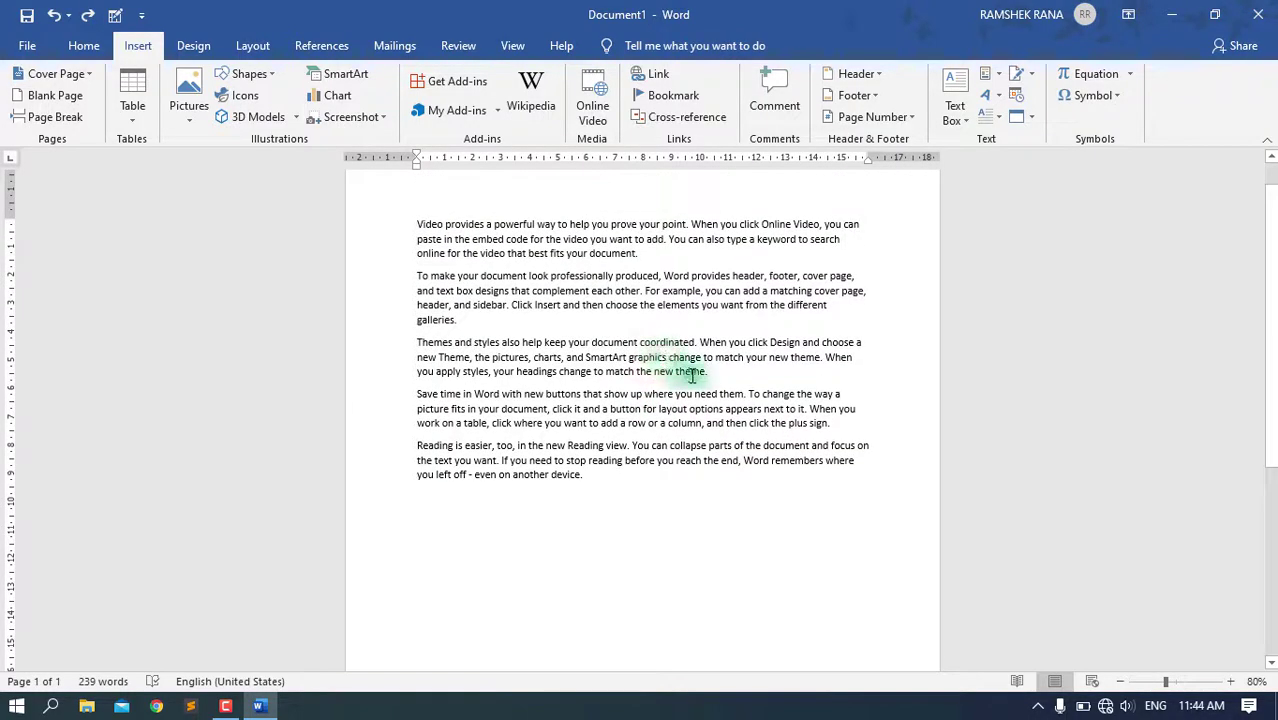
click(709, 548)
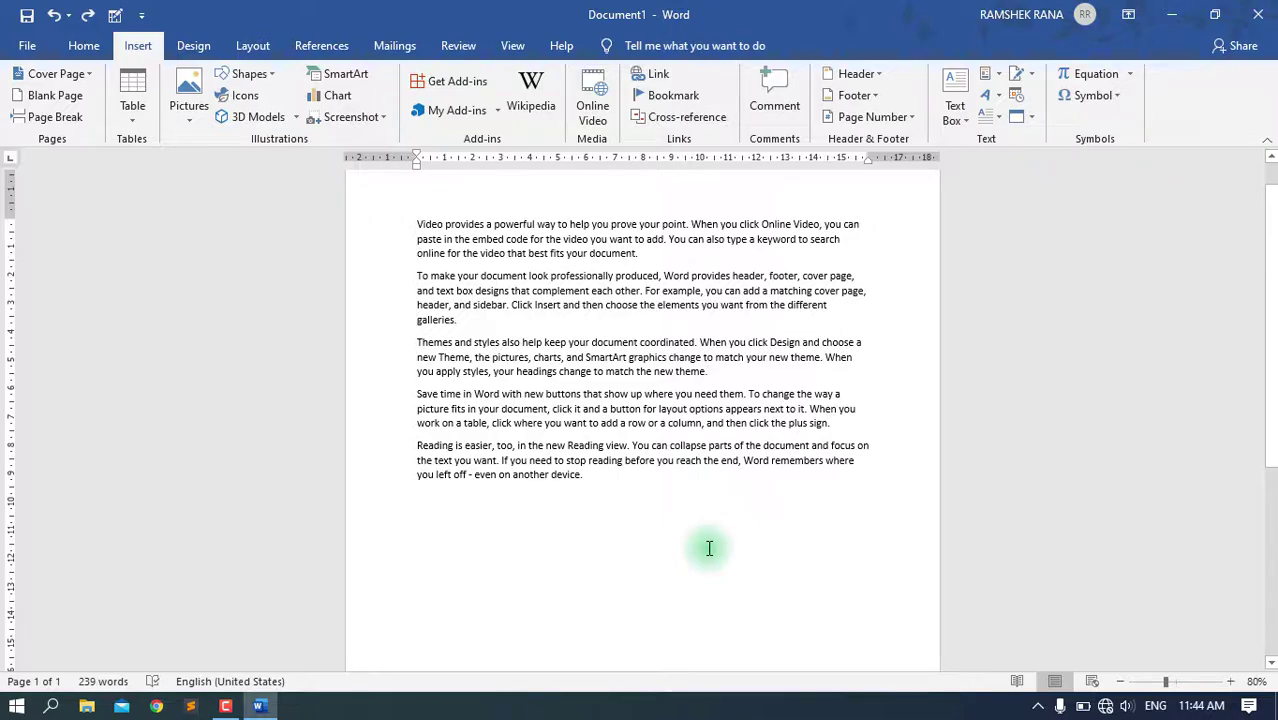
key(ctrl+z)
ctrl+scroll(712, 546, down, 6)
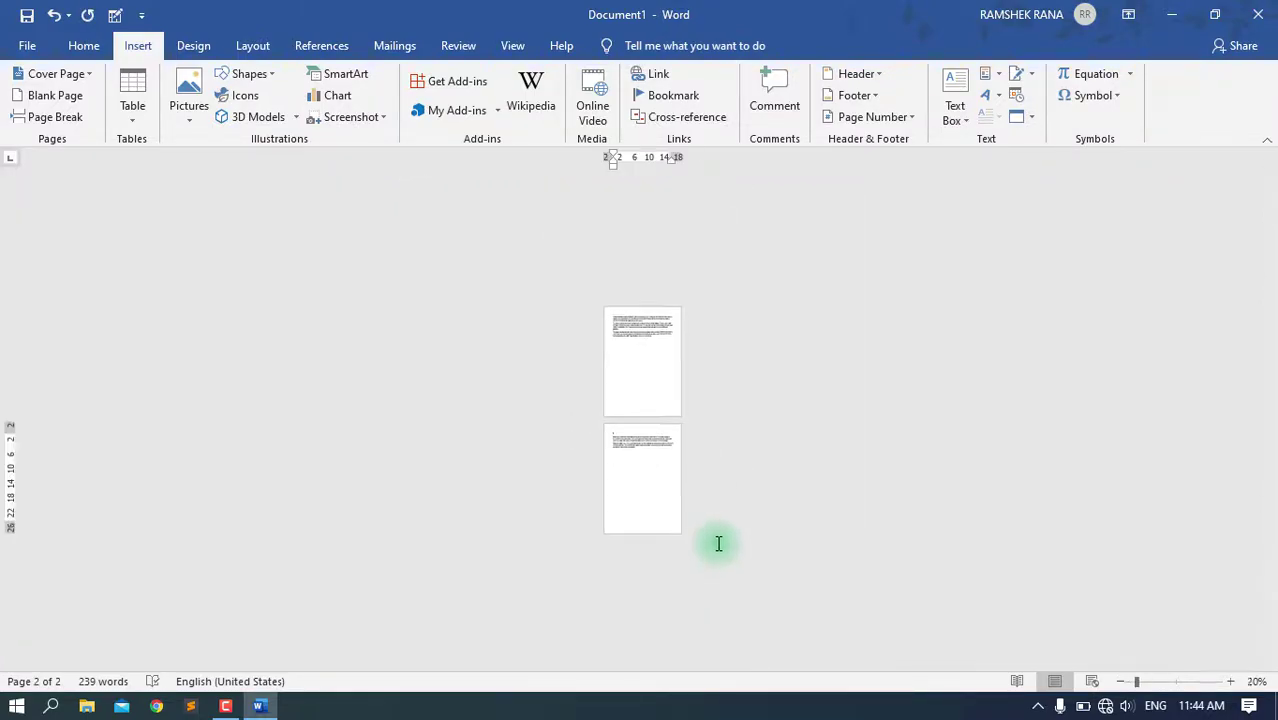
ctrl+scroll(718, 543, up, 5)
key(ctrl+y)
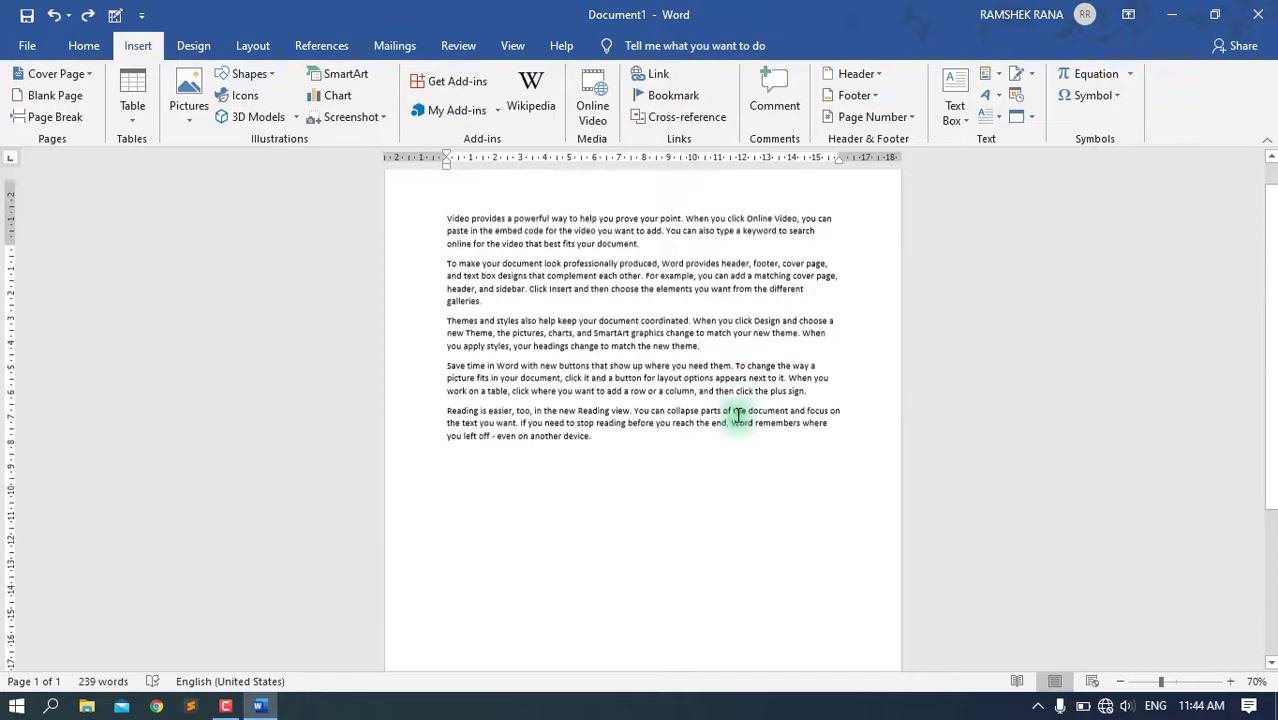
ctrl+scroll(737, 414, up, 1)
ctrl+scroll(737, 414, up, 4)
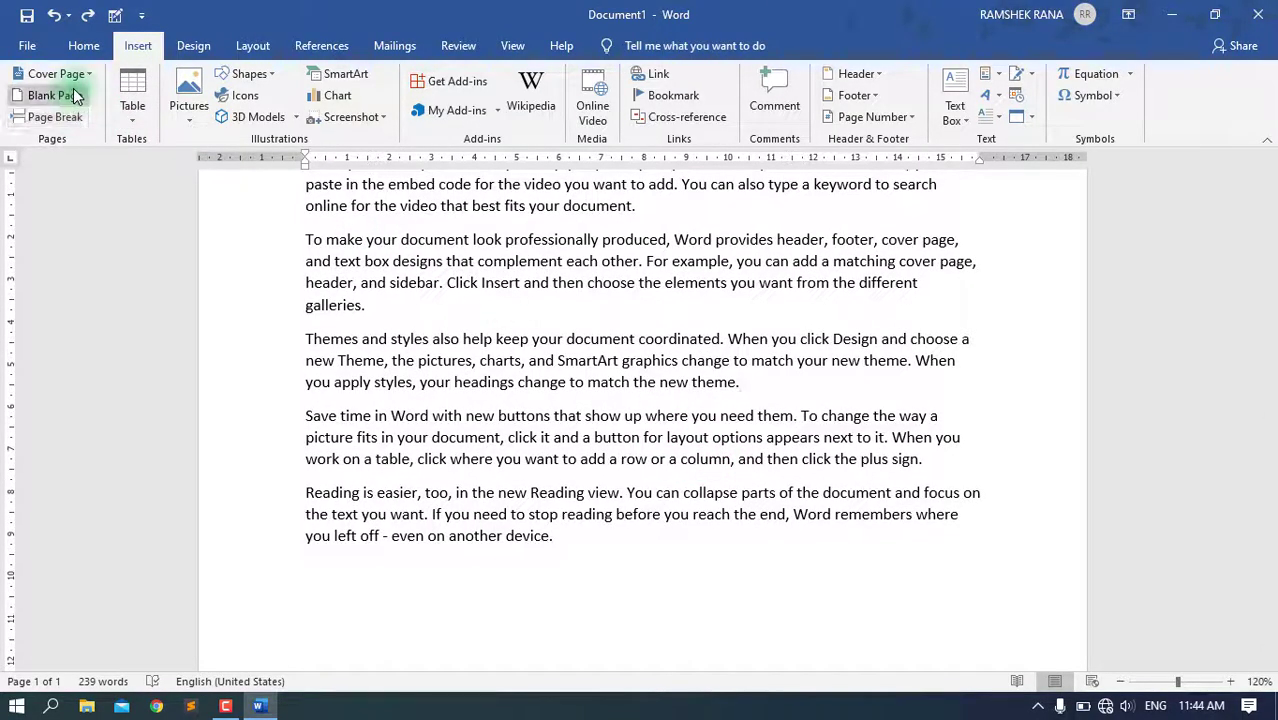
scroll(470, 362, up, 3)
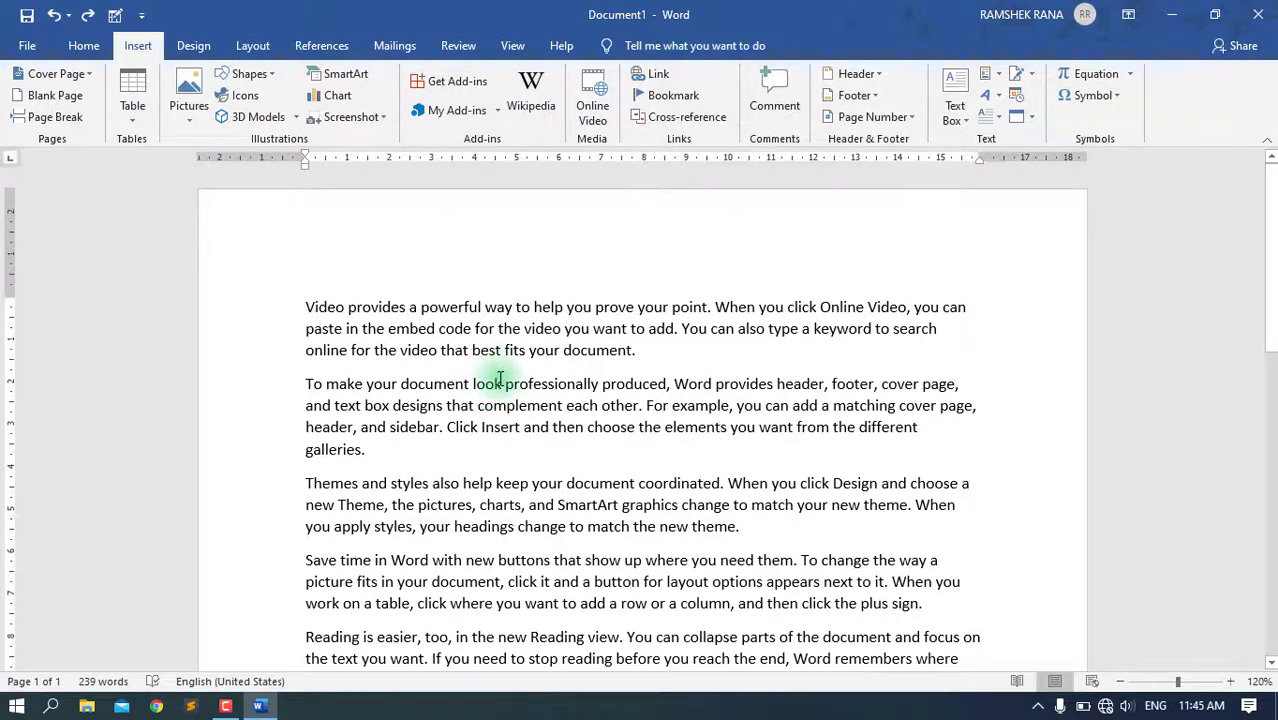
- Select and delete all 239 words of sample text with Ctrl+A and Delete
key(ctrl+a)
key(Delete)
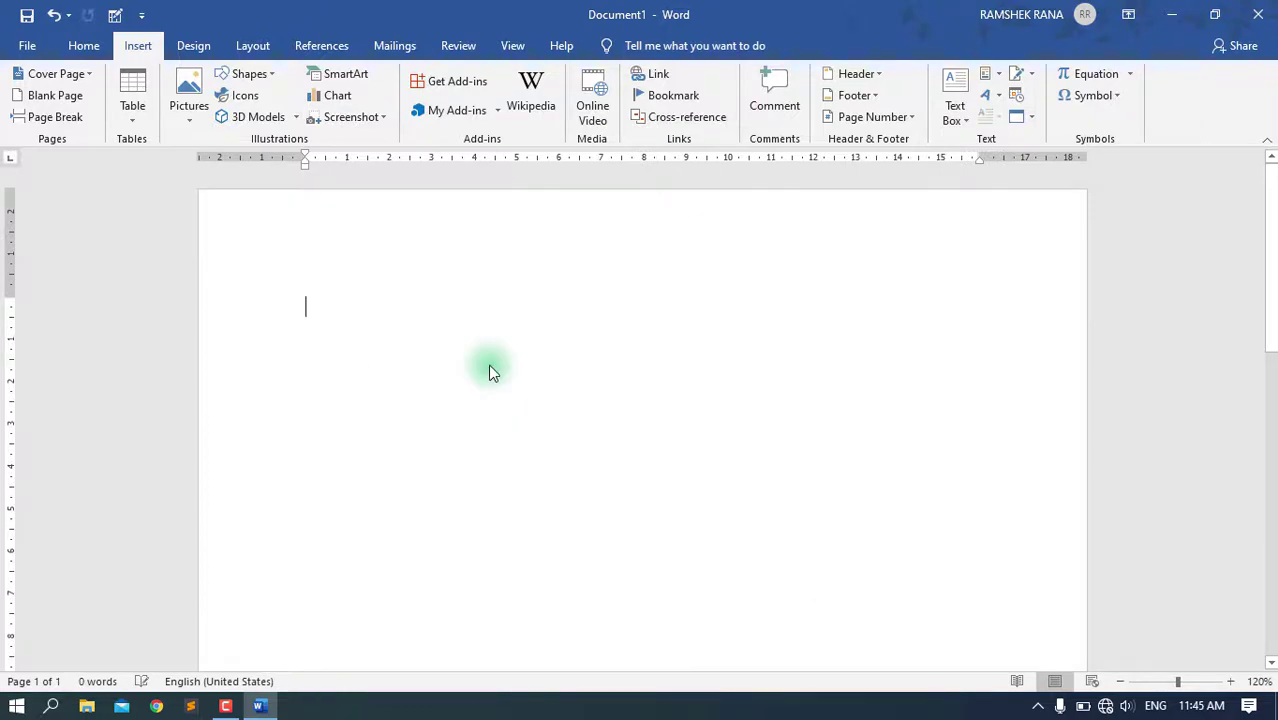
scroll(488, 364, down, 5)
scroll(493, 365, down, 1)
scroll(495, 364, up, 5)
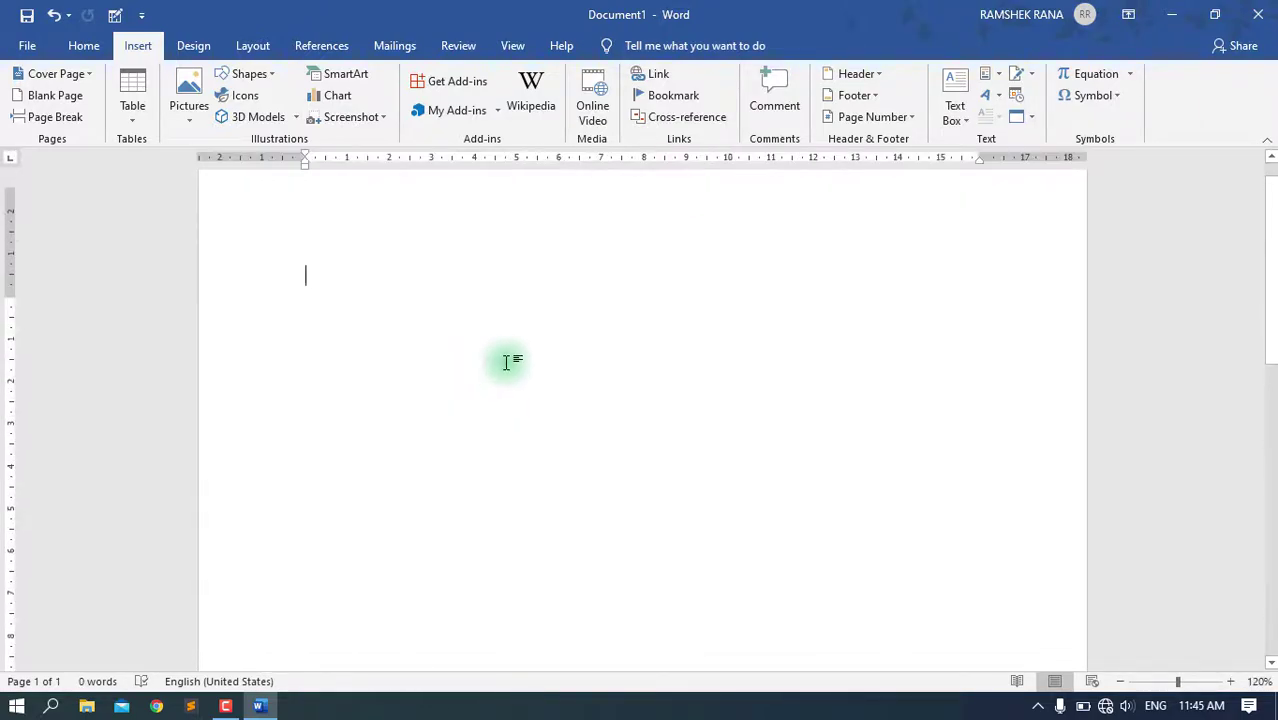
scroll(499, 363, down, 5)
scroll(501, 370, down, 3)
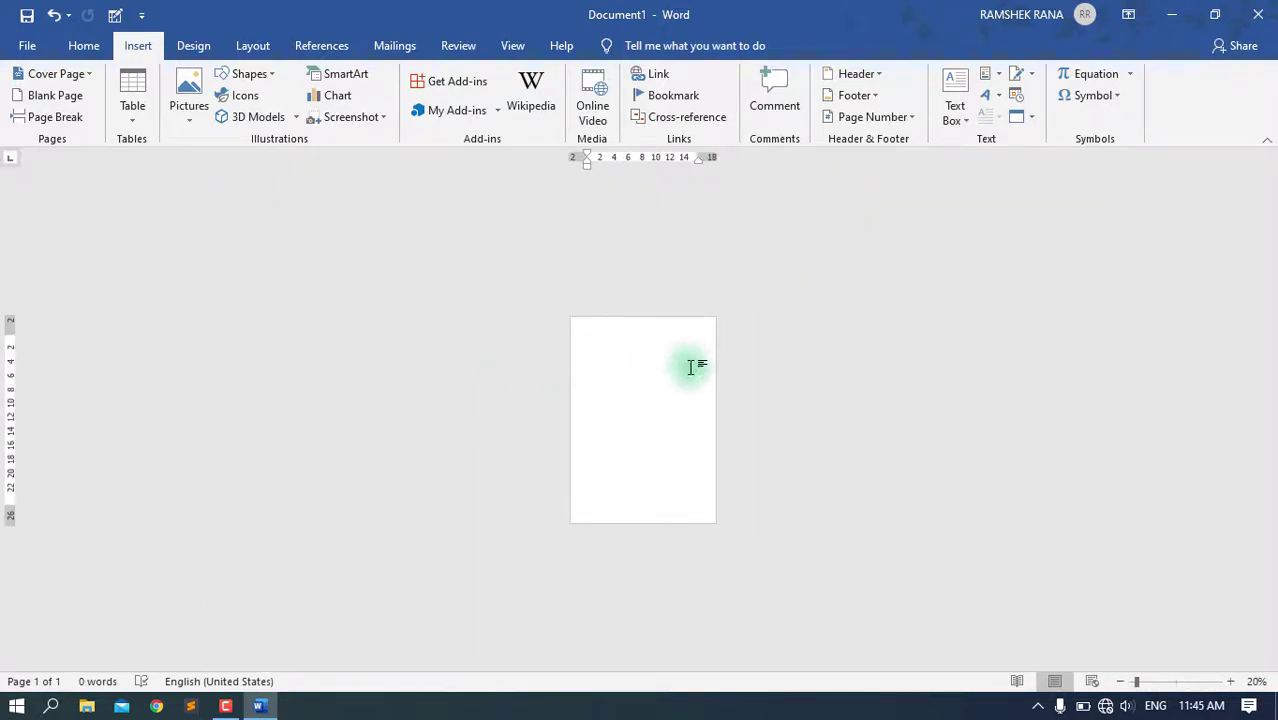
scroll(690, 365, up, 4)
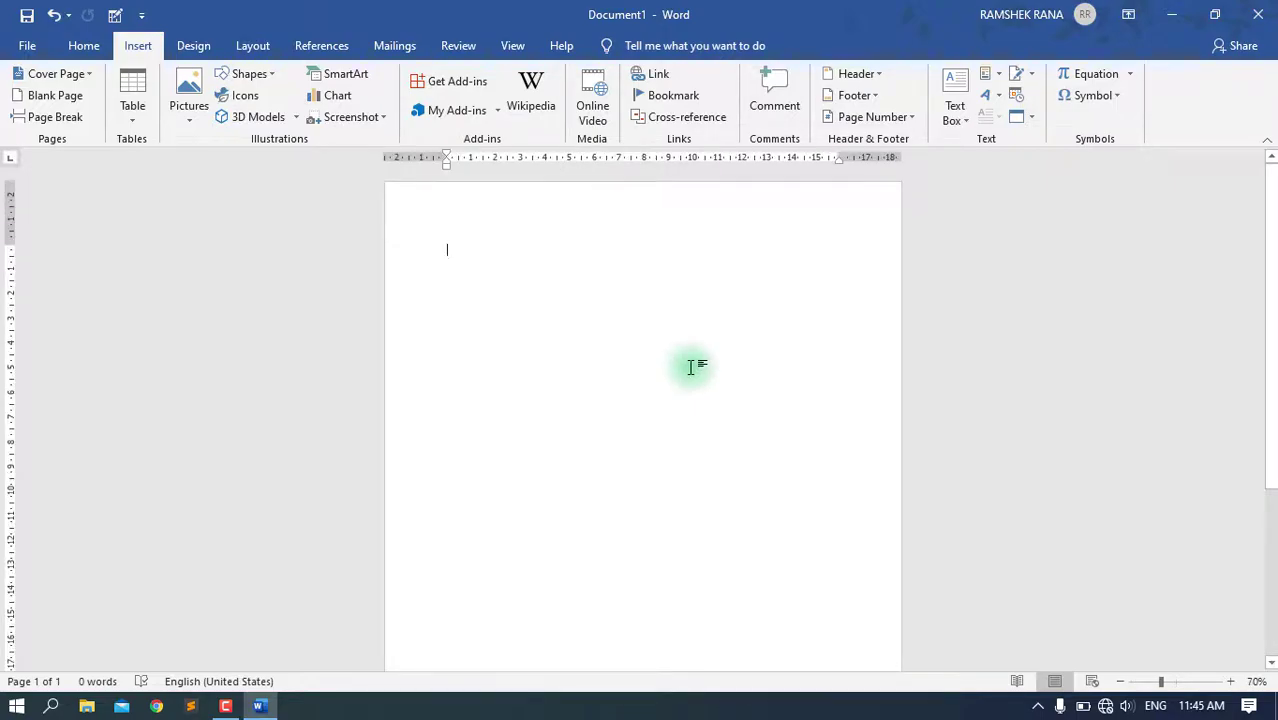
scroll(690, 365, down, 6)
scroll(685, 358, up, 7)
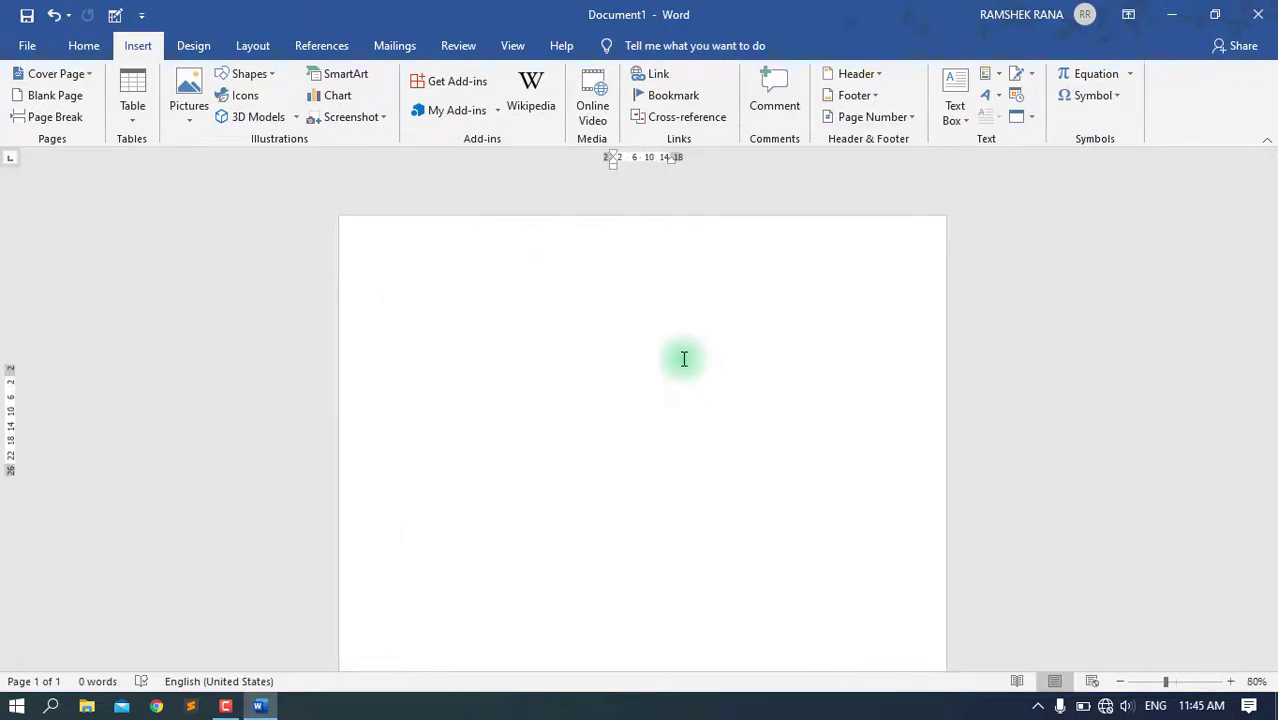
scroll(652, 342, up, 5)
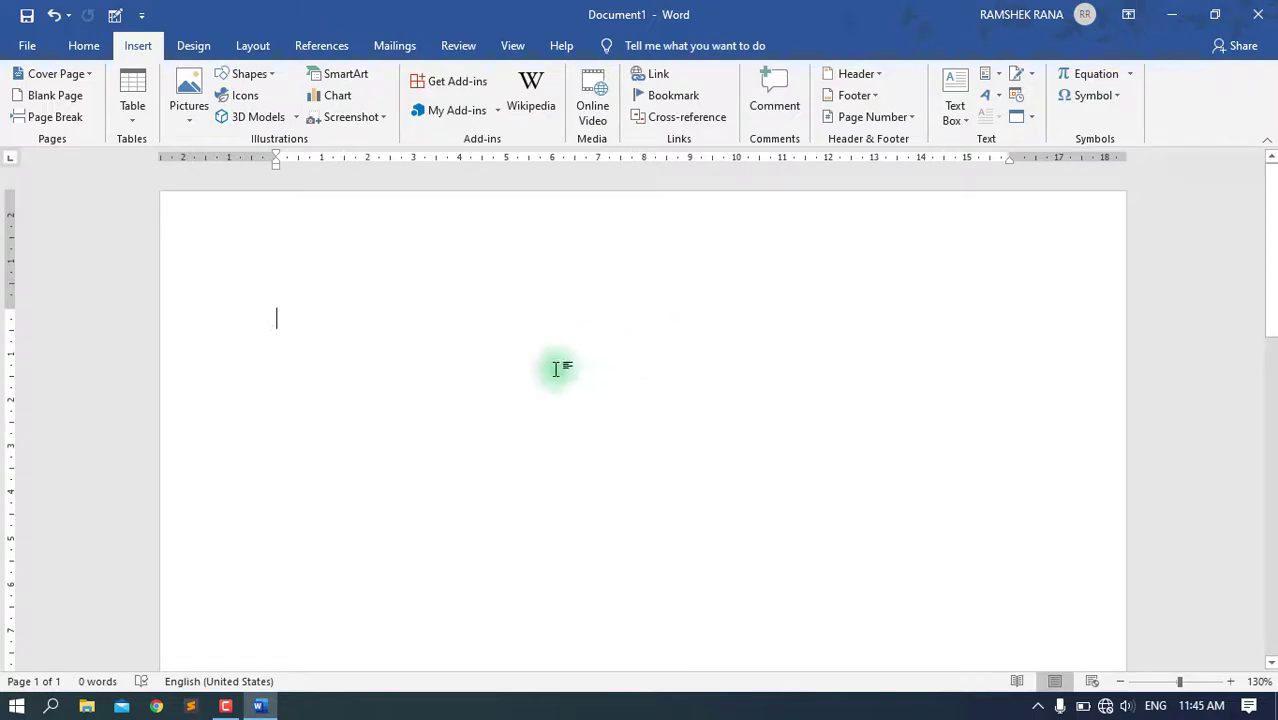
click(131, 120)
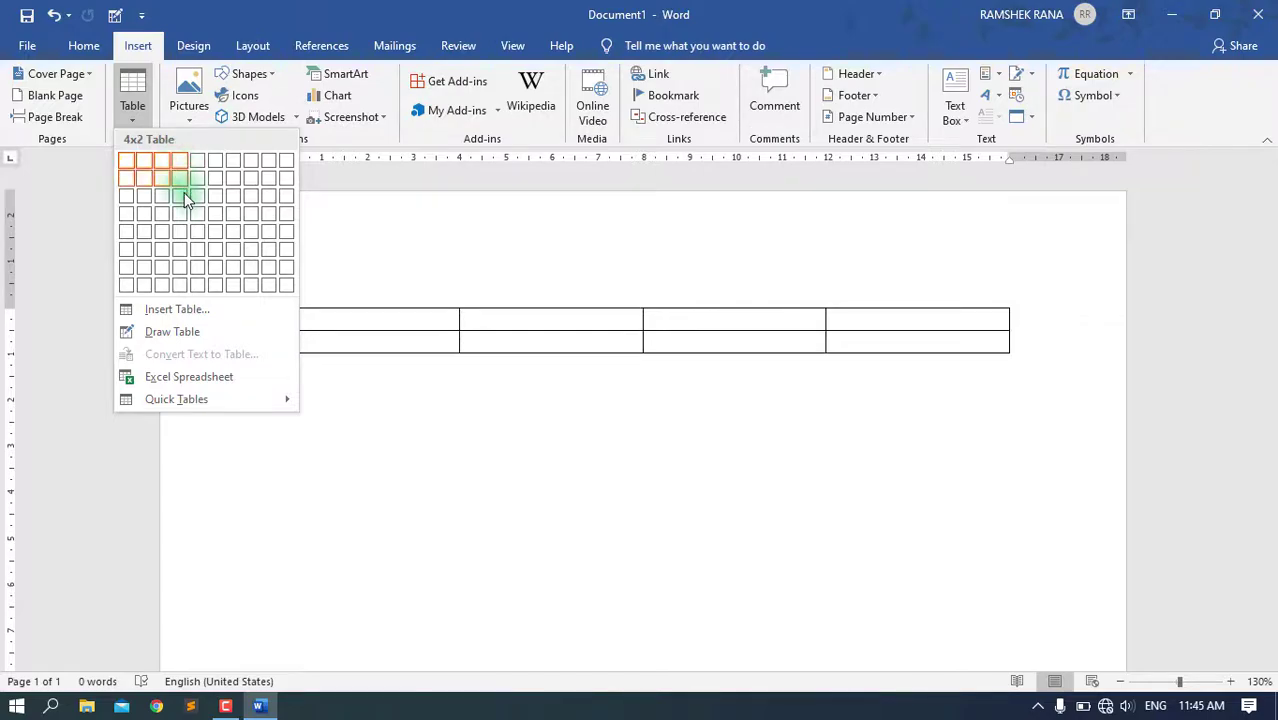
click(181, 195)
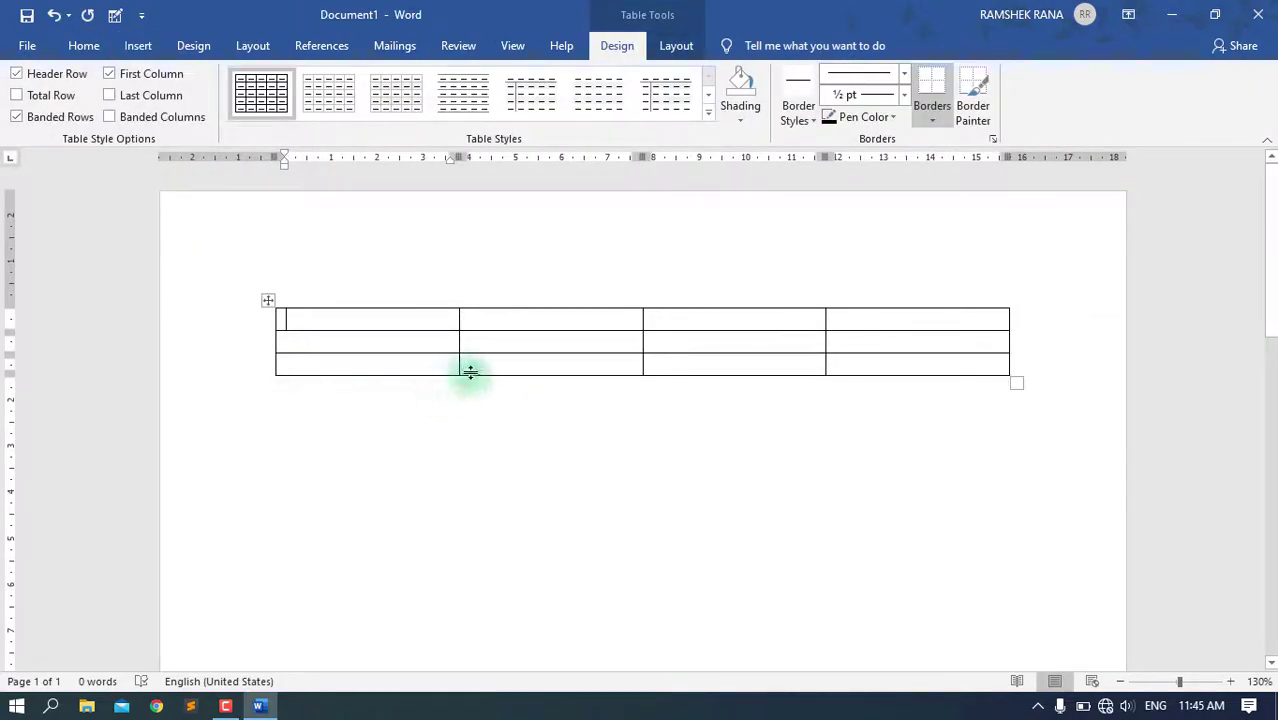
scroll(471, 371, down, 5)
scroll(488, 272, up, 5)
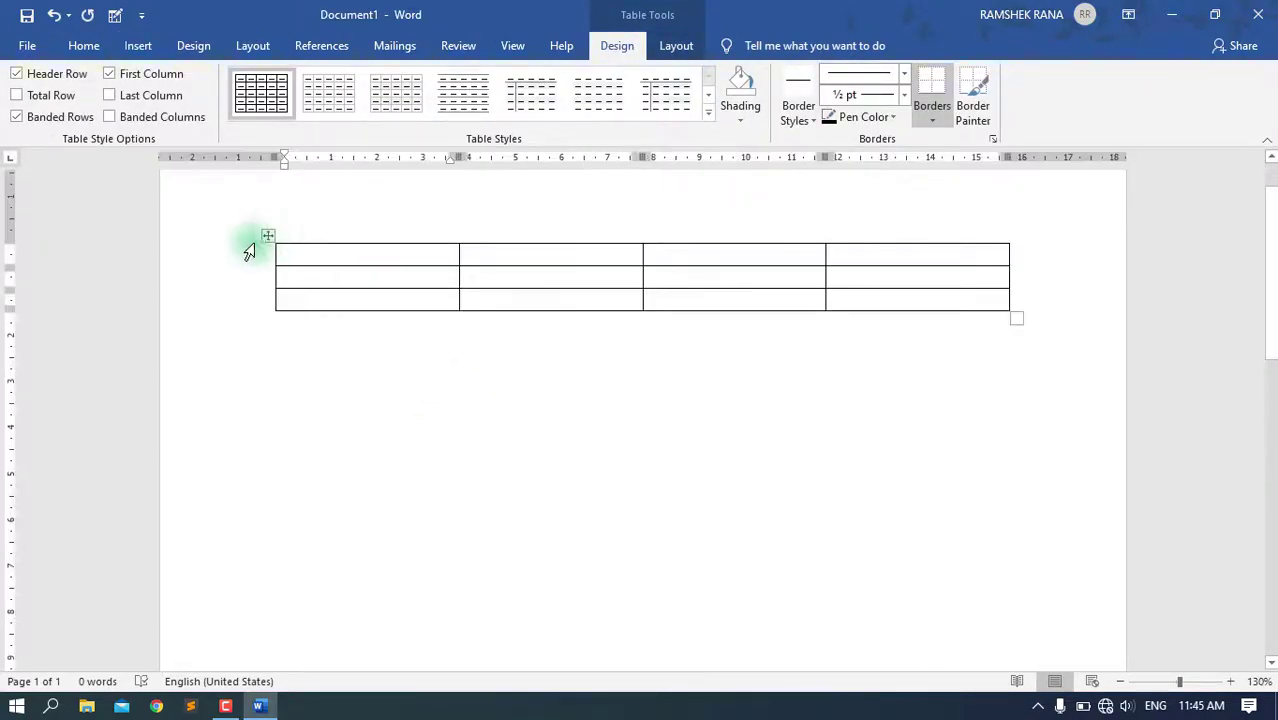
click(264, 238)
right_click(267, 238)
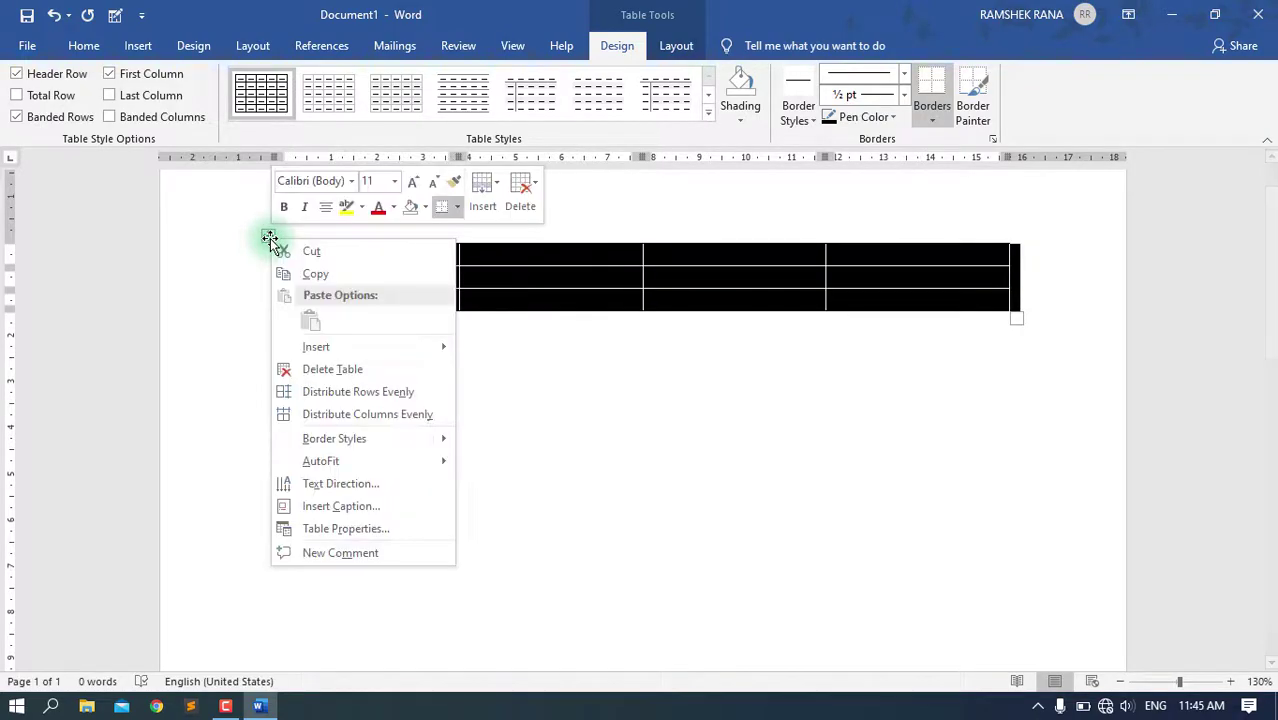
click(338, 370)
- Insert a 4-column, 3-row table through the Insert Table dialog
click(160, 52)
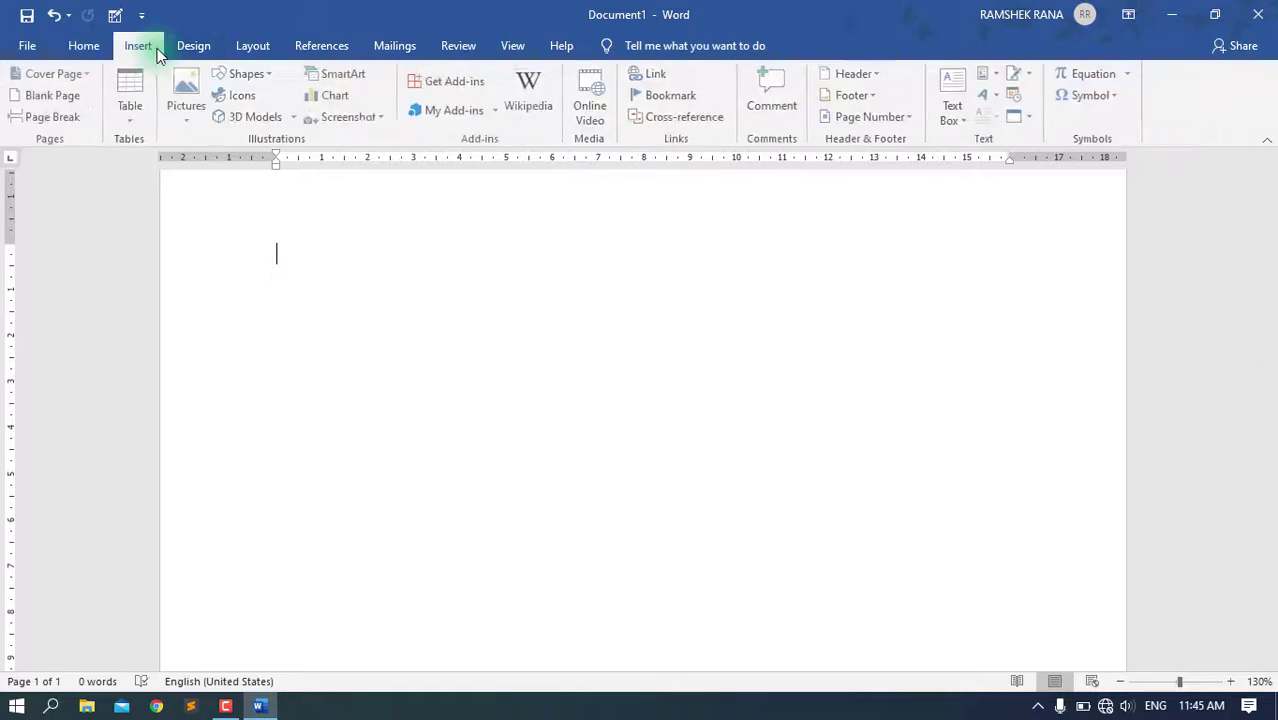
click(143, 124)
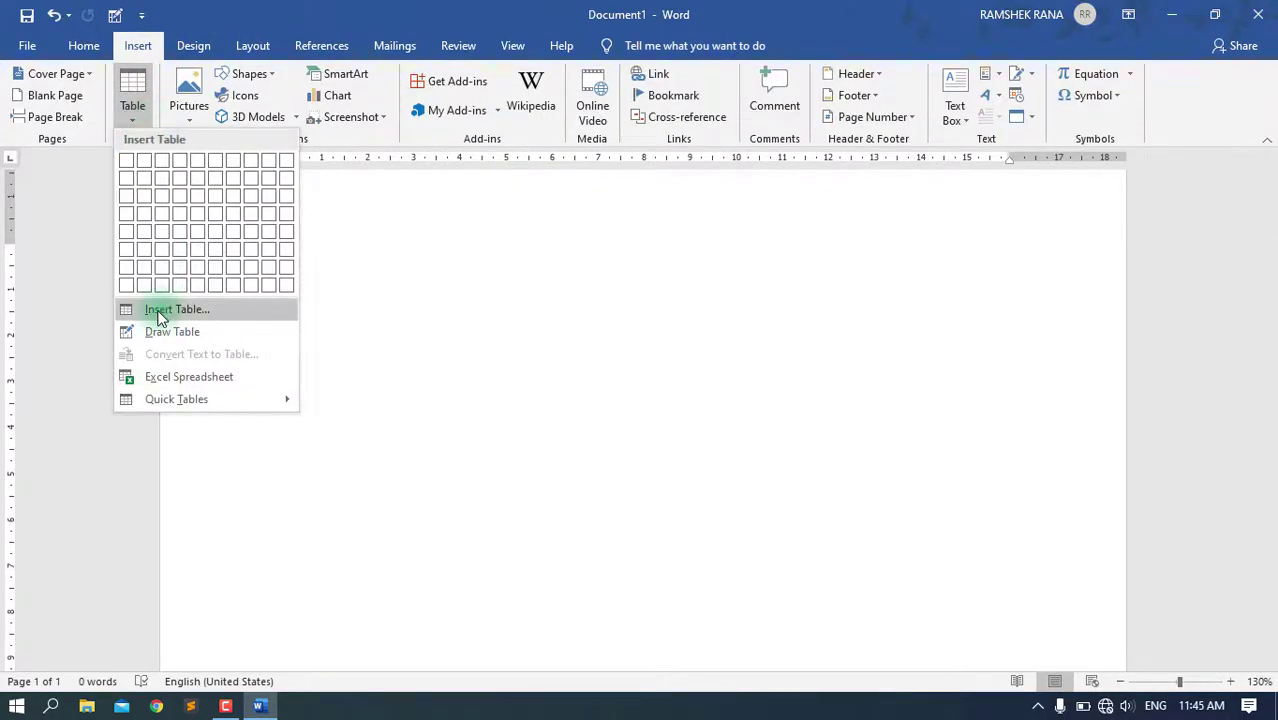
click(203, 316)
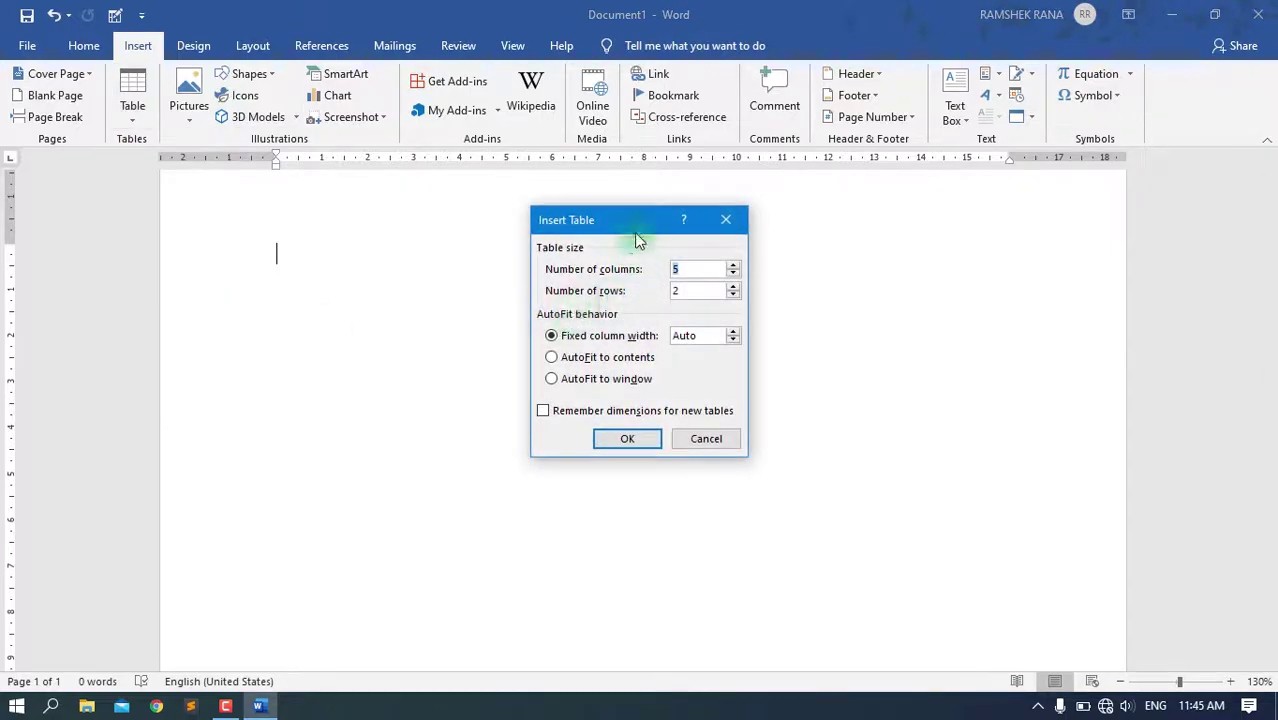
drag(640, 234, 672, 304)
click(726, 337)
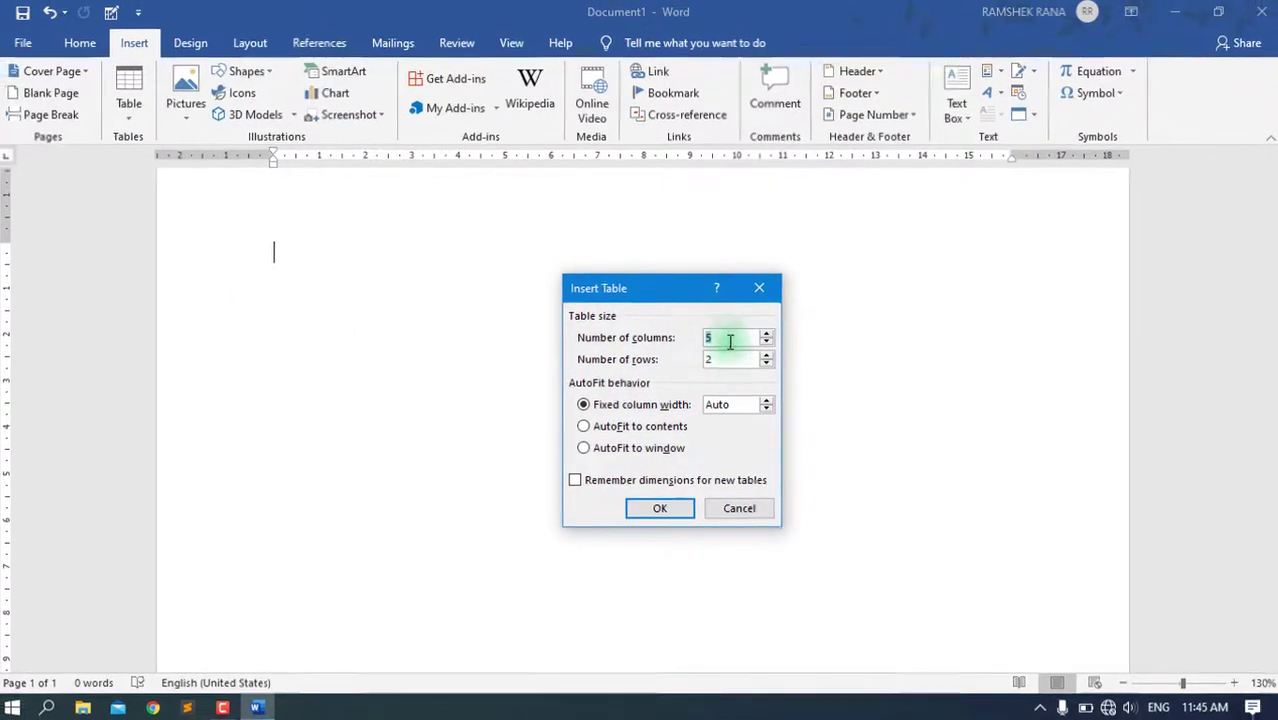
mouse_move(749, 280)
mouse_down()
mouse_move(687, 283)
mouse_move(700, 288)
mouse_up()
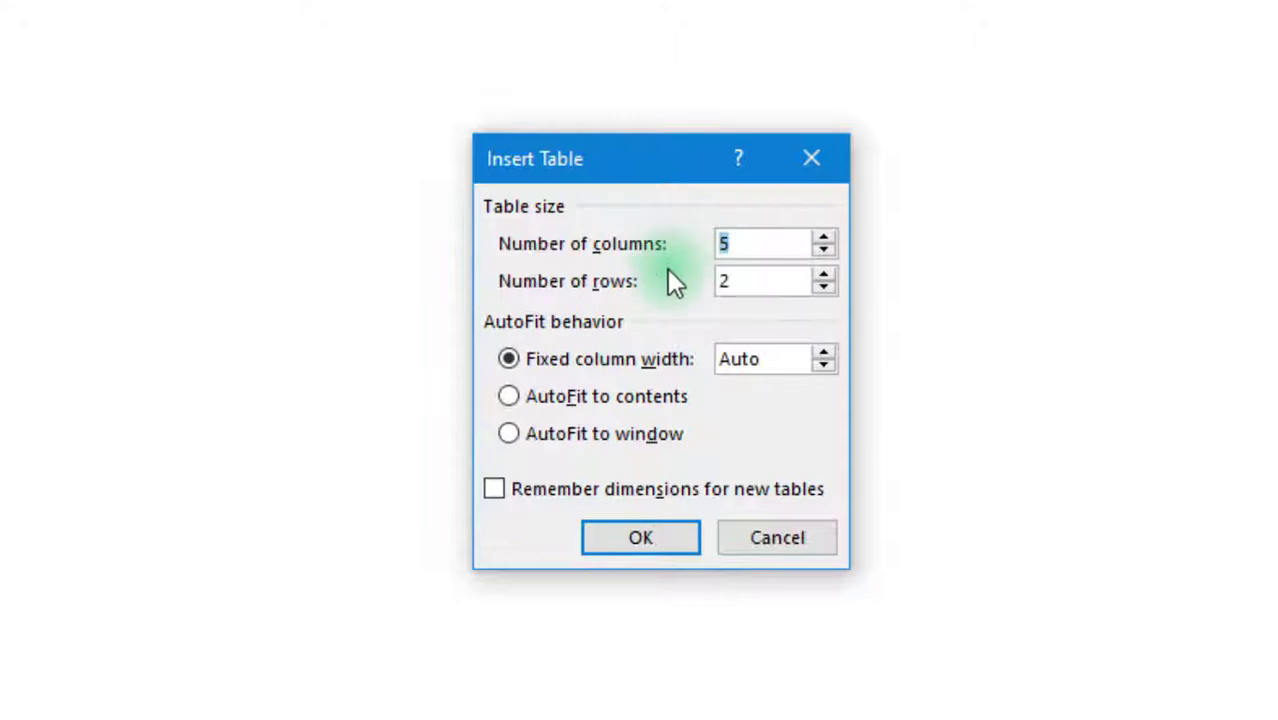
text(4)
key(Tab)
text(3)
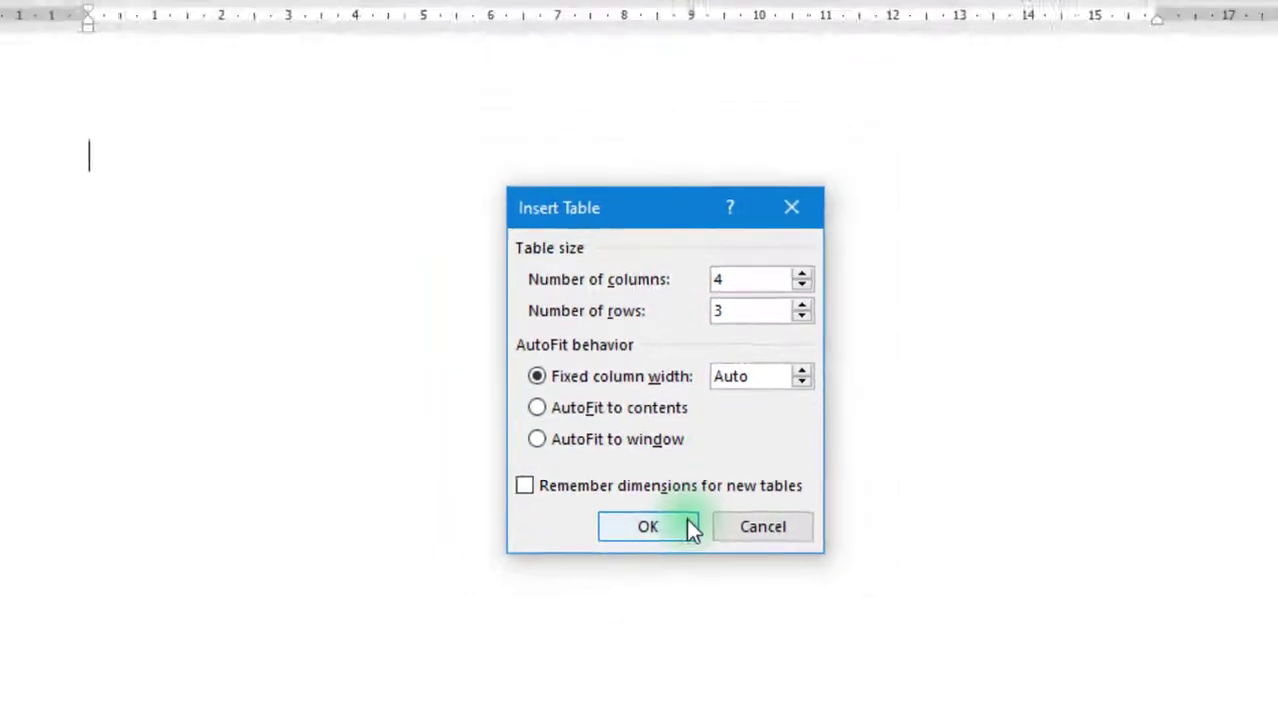
click(685, 530)
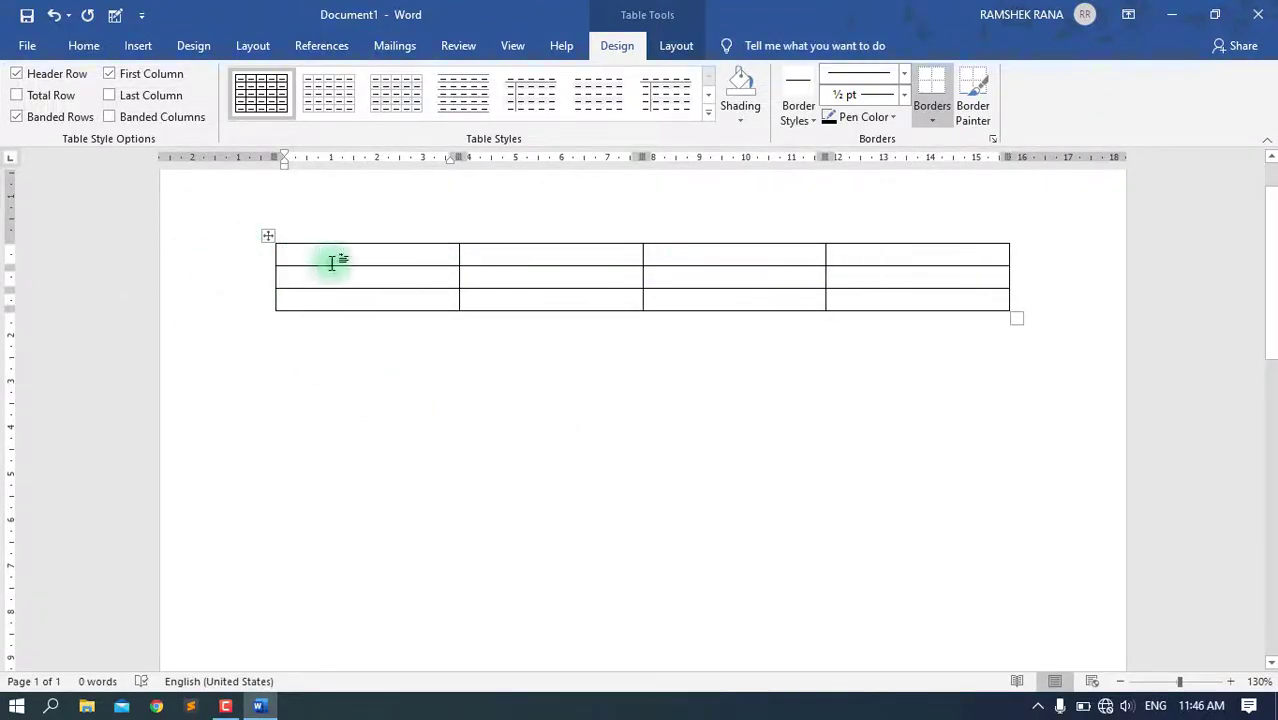
- Select each of the three rows and four columns in turn, then show the Insert > Table dropdown
click(228, 257)
click(231, 284)
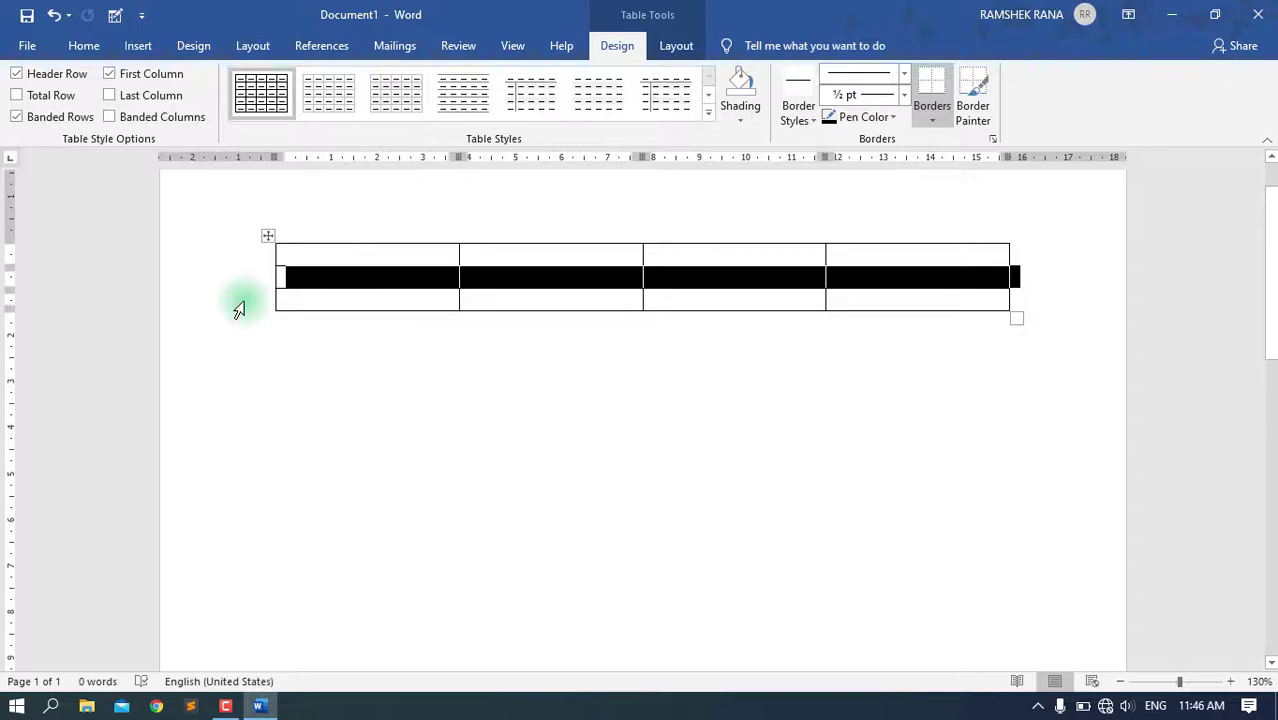
click(236, 299)
click(332, 401)
click(381, 230)
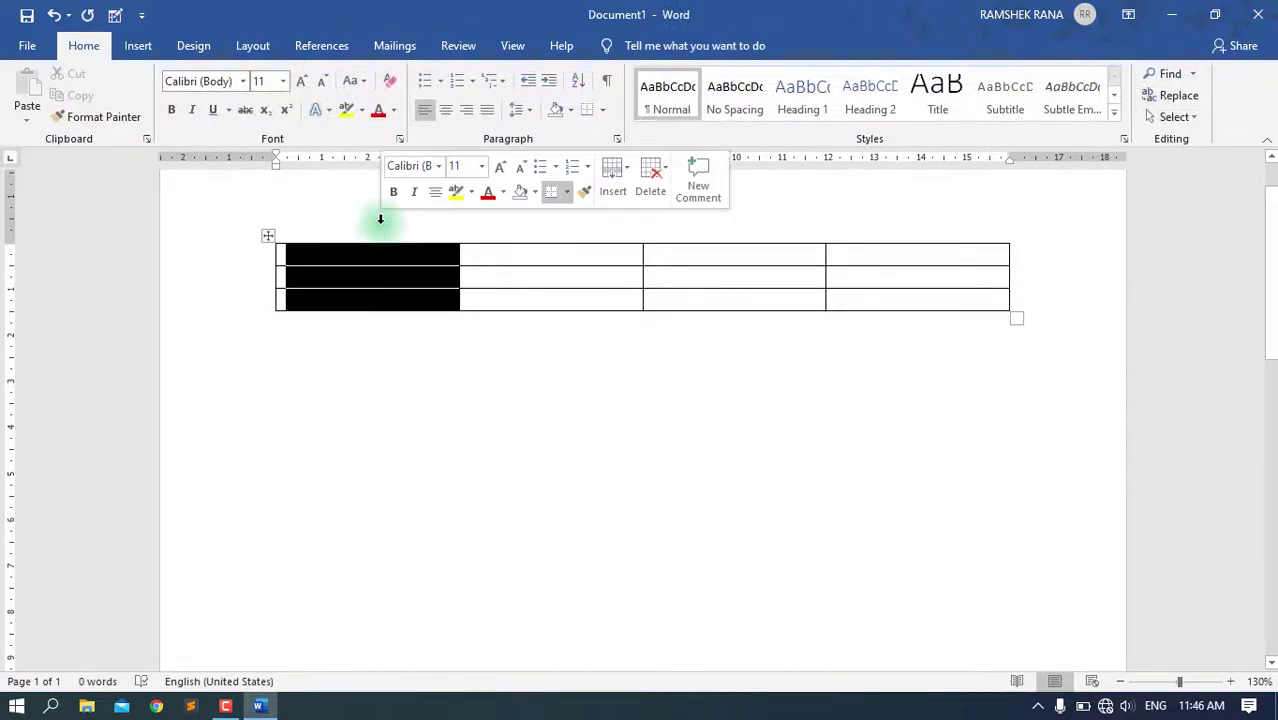
click(560, 228)
click(740, 227)
click(850, 228)
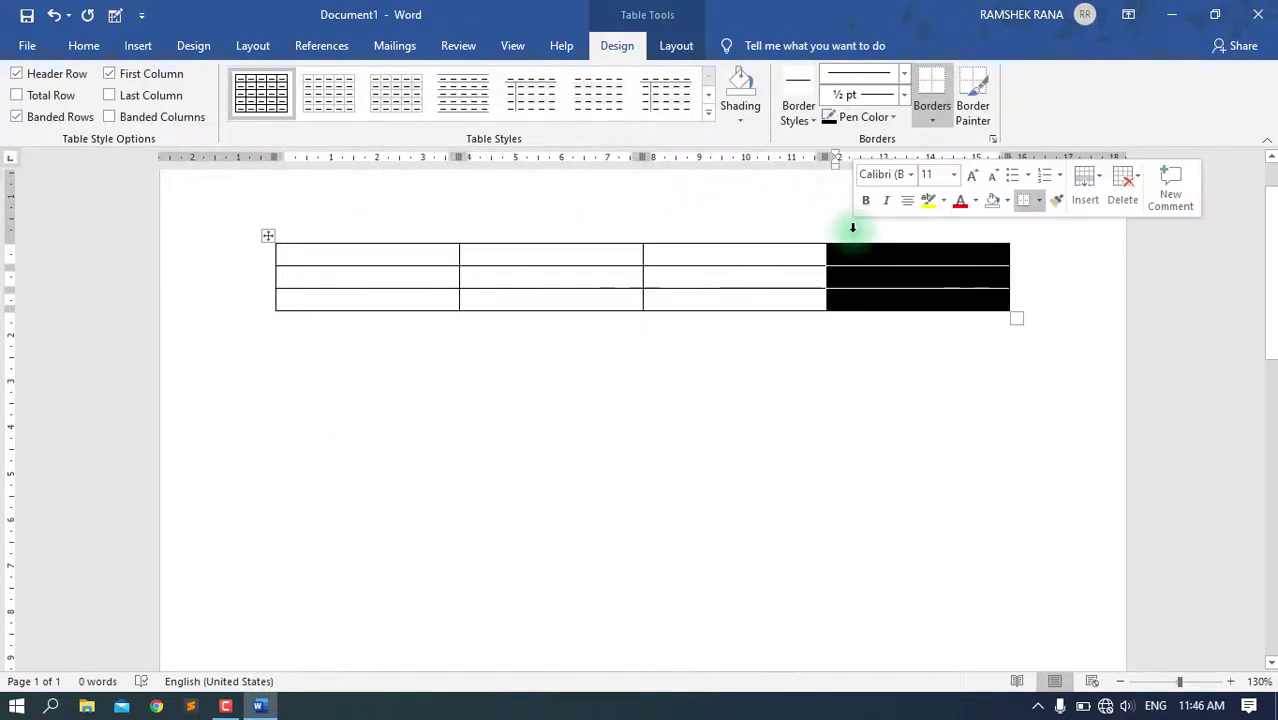
click(516, 370)
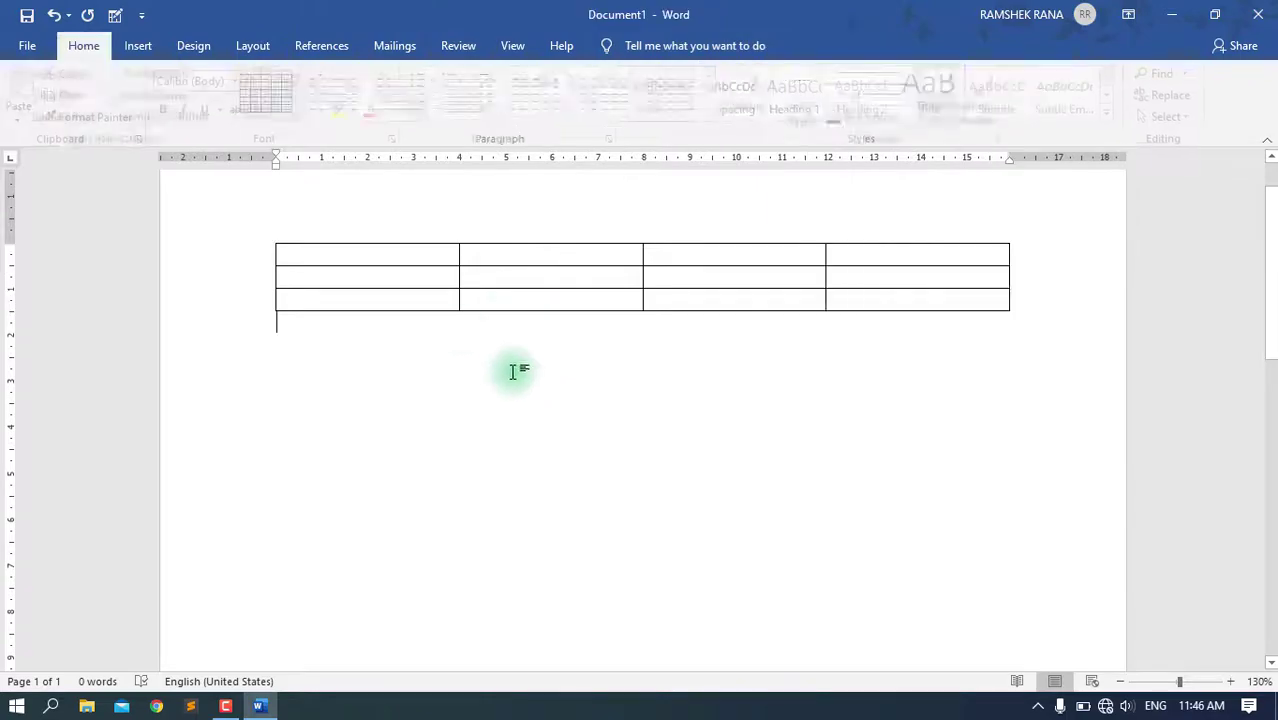
click(138, 46)
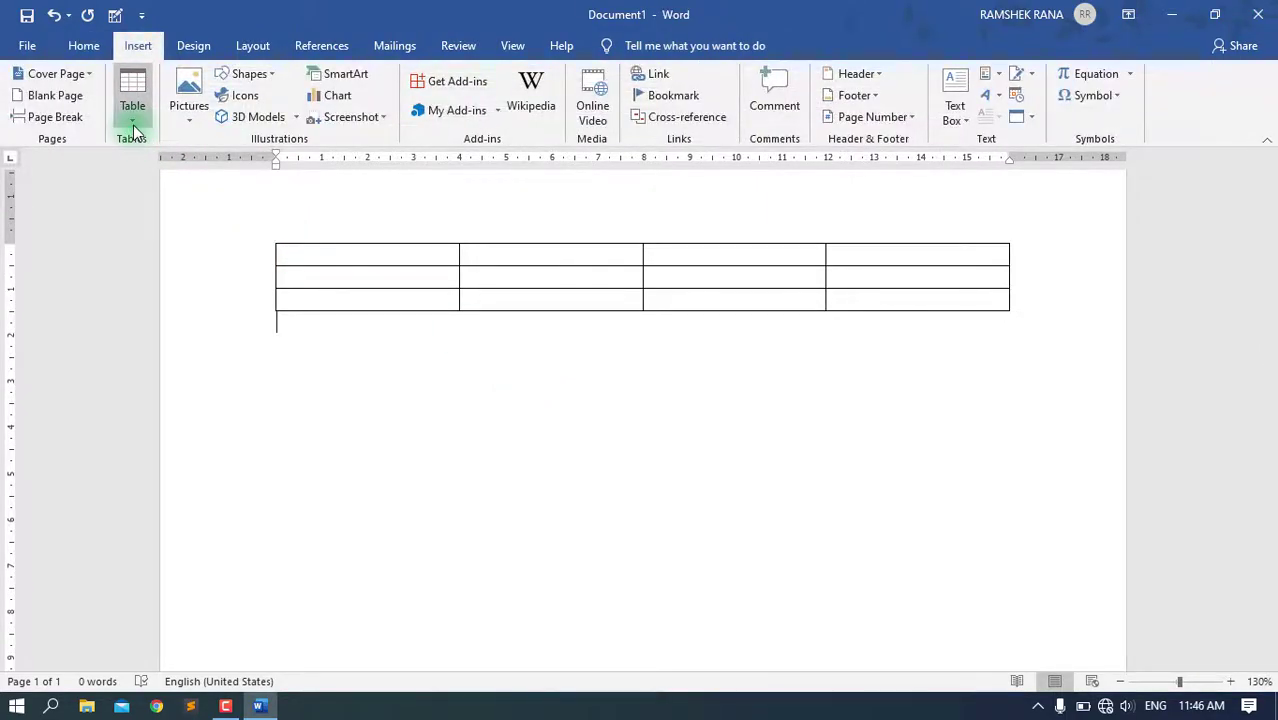
click(133, 125)
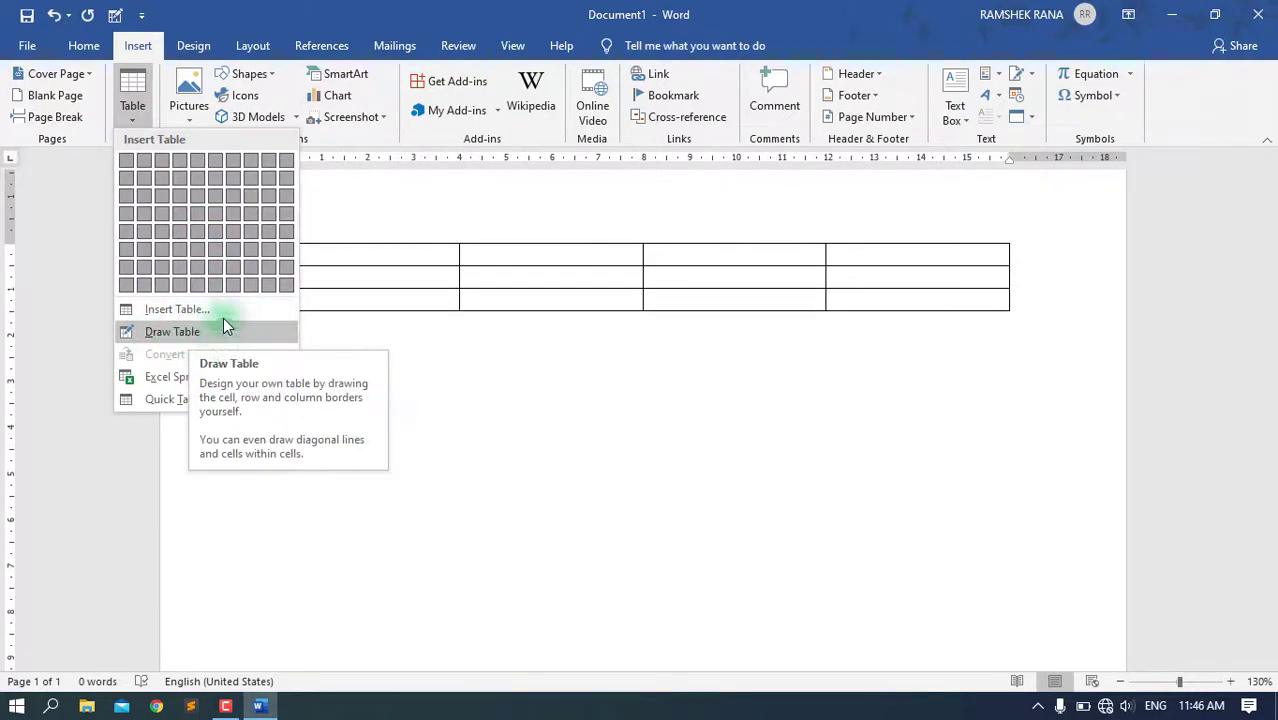
- Fill the table with headers Serial Number, Name of Student, Physics, Chemistry and marks for Amol and Rohit
click(360, 440)
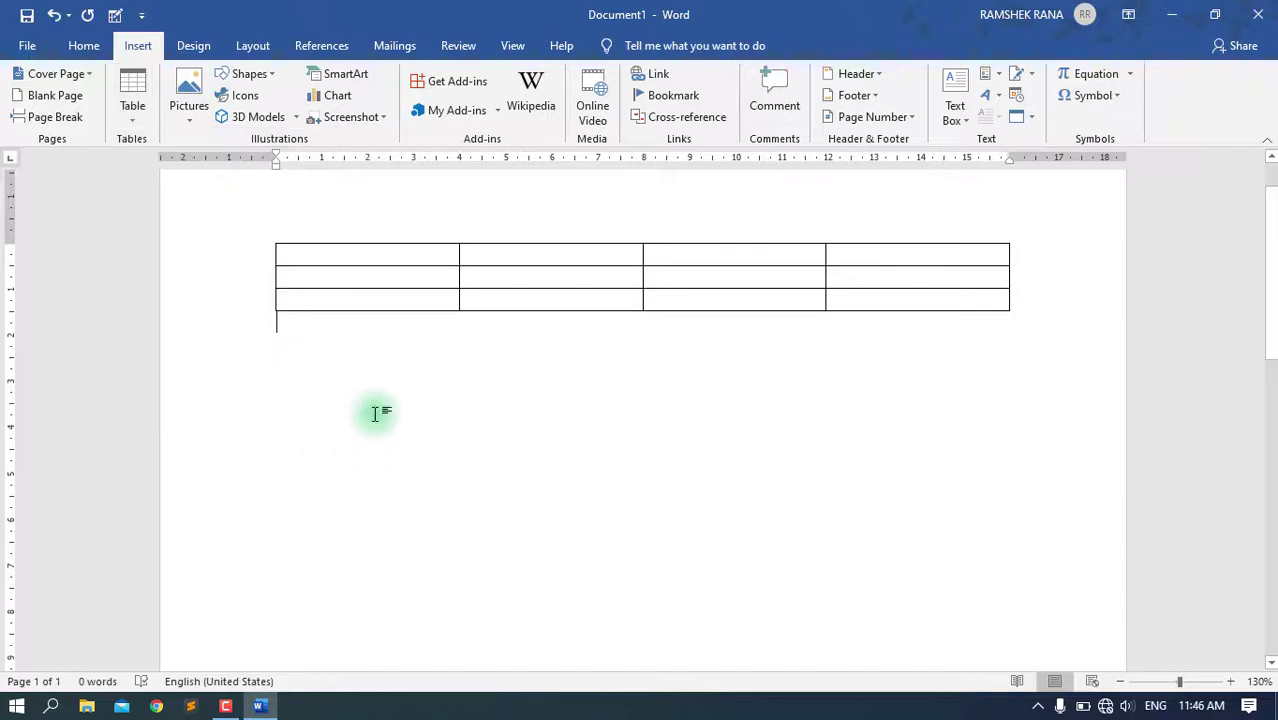
click(328, 272)
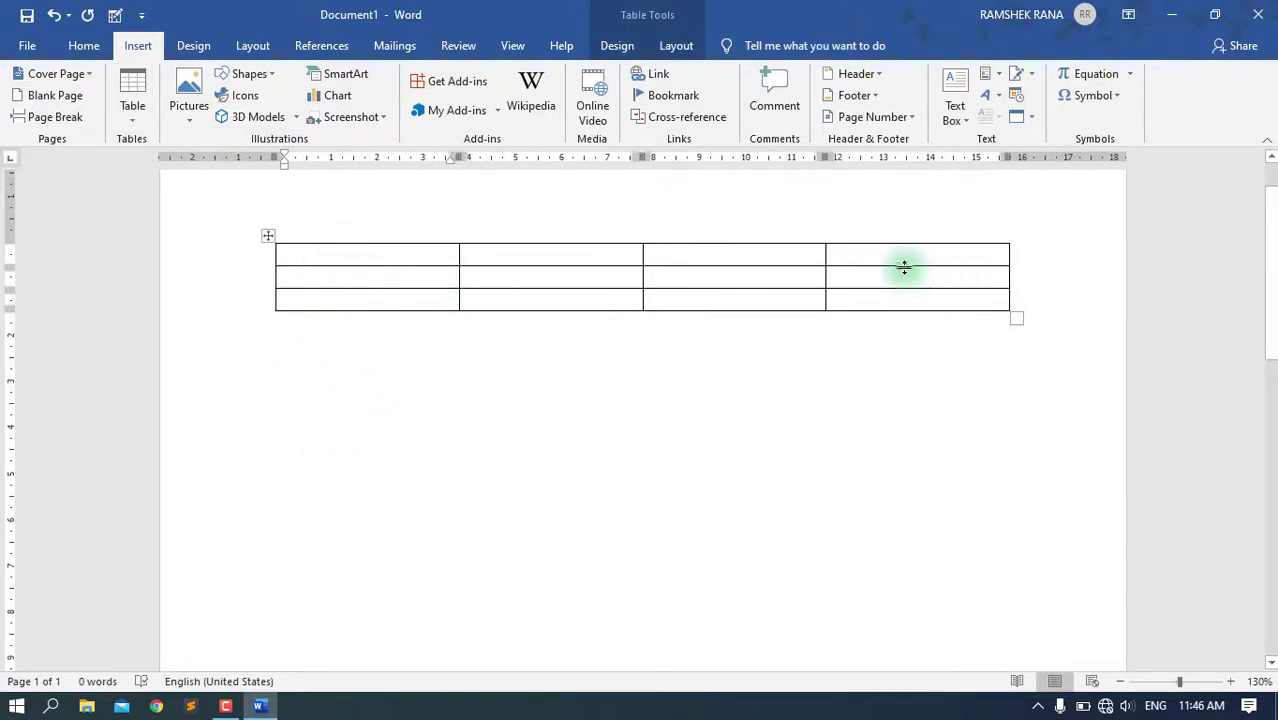
scroll(944, 377, up, 1)
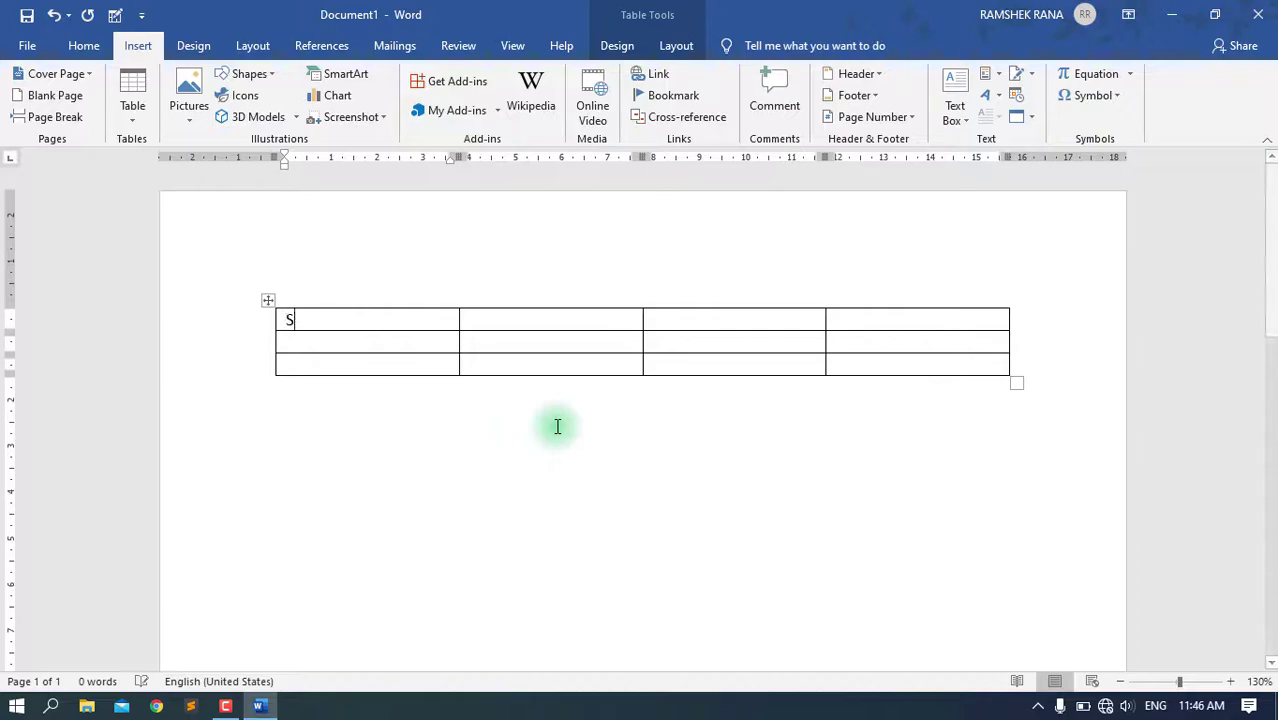
text(erial Number)
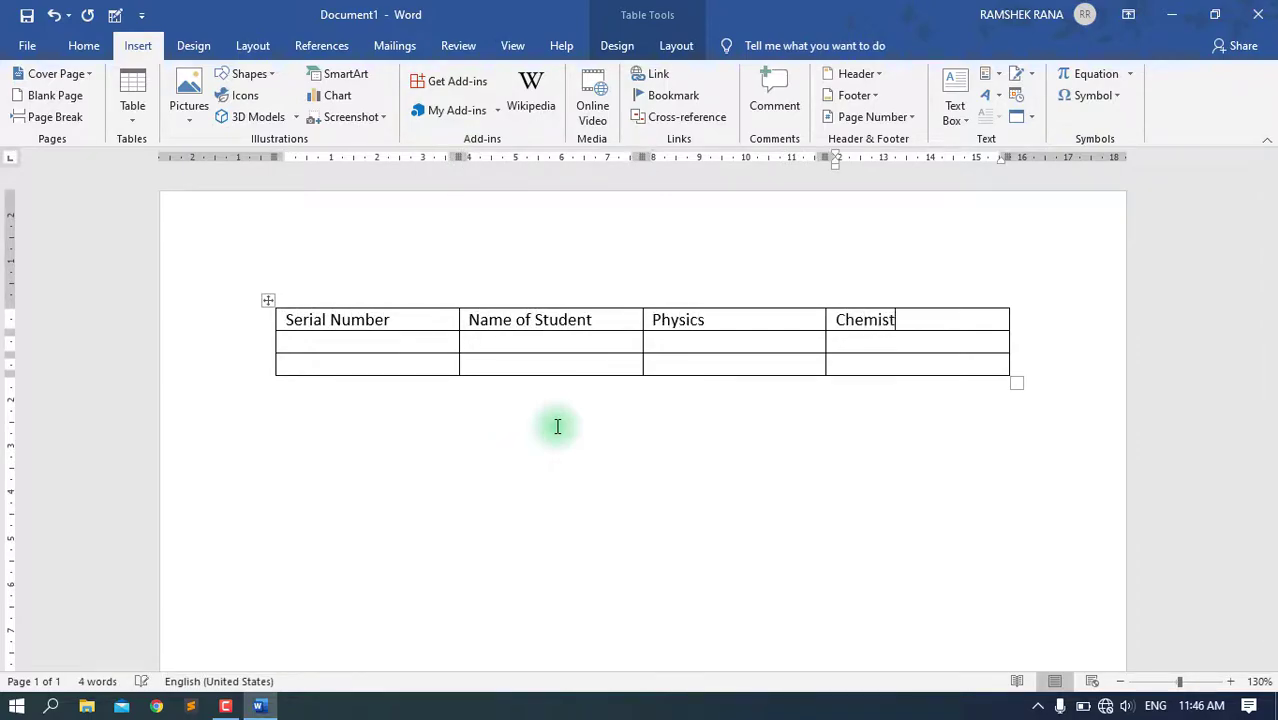
text(1)
key(Tab)
text(Amo)
key(Tab)
text(6)
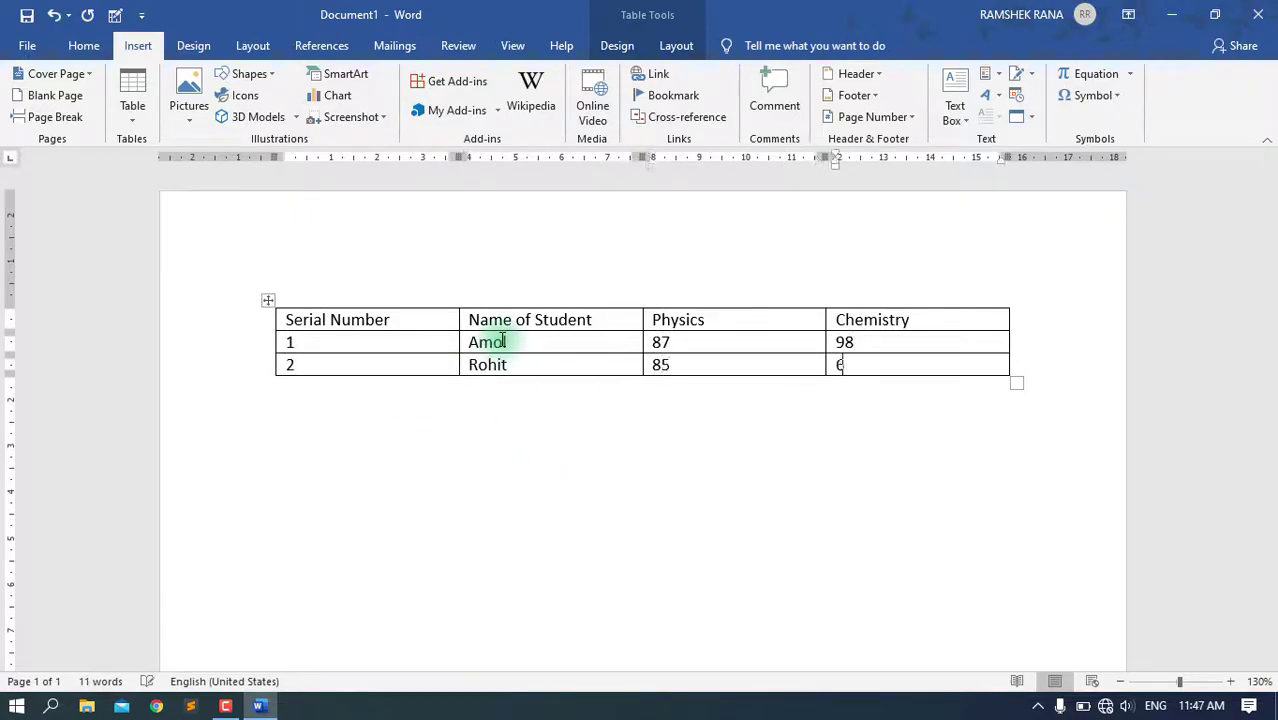
text(8)
key(Up)
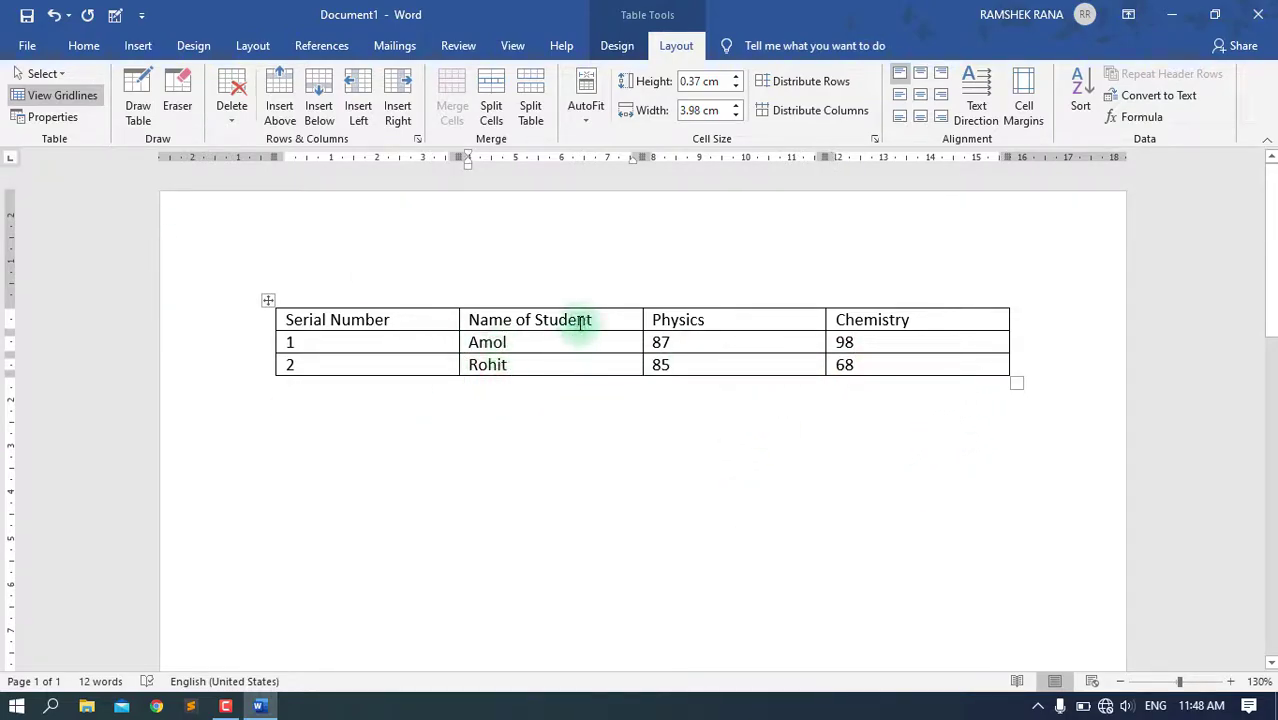
click(626, 50)
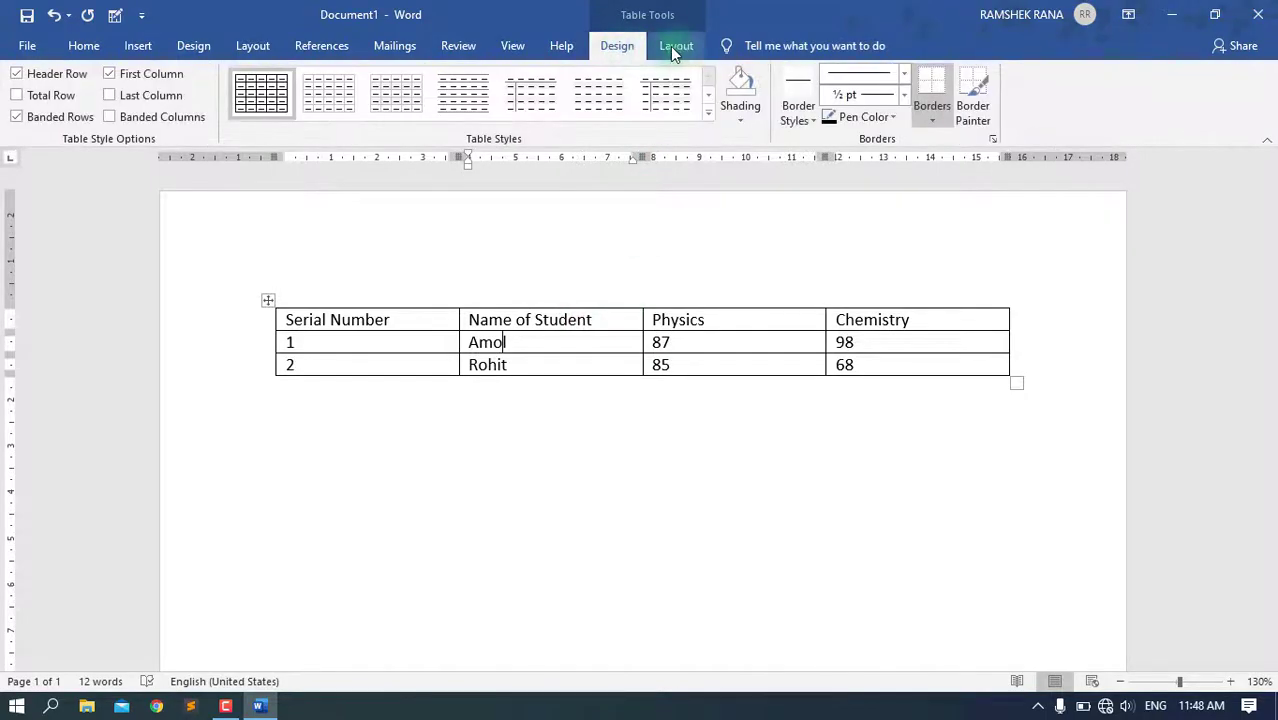
click(676, 46)
click(629, 48)
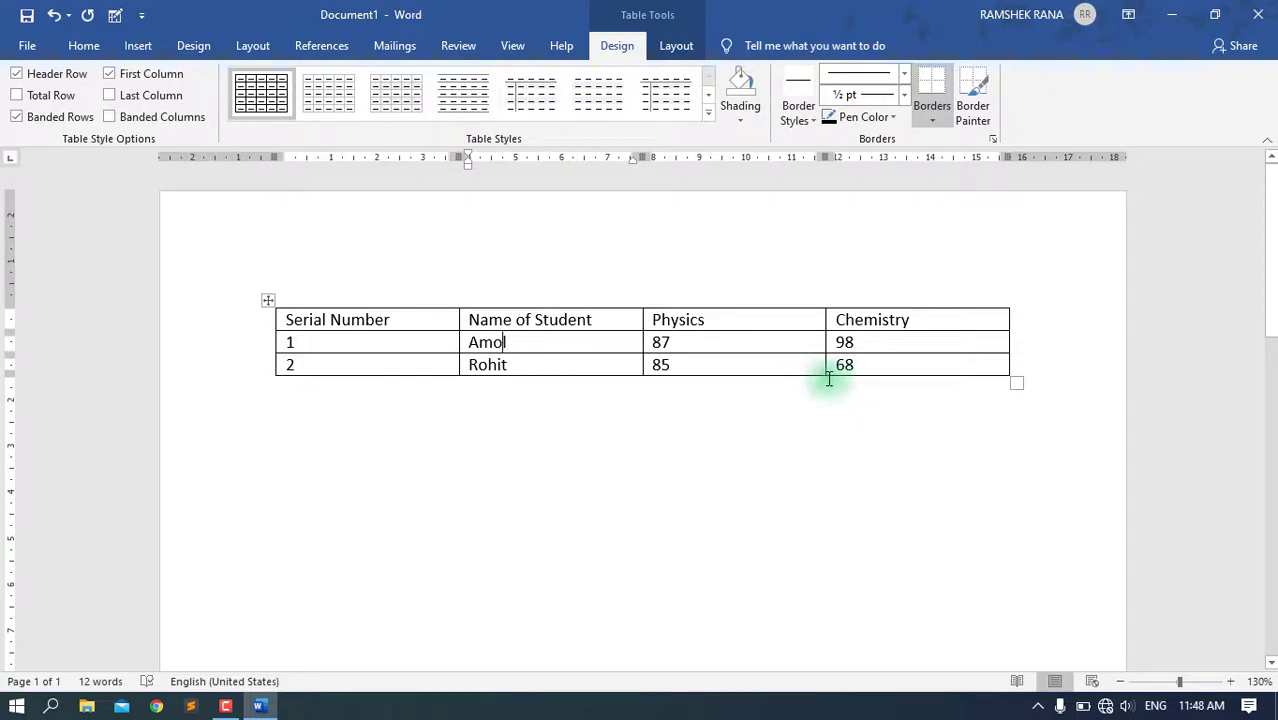
click(694, 47)
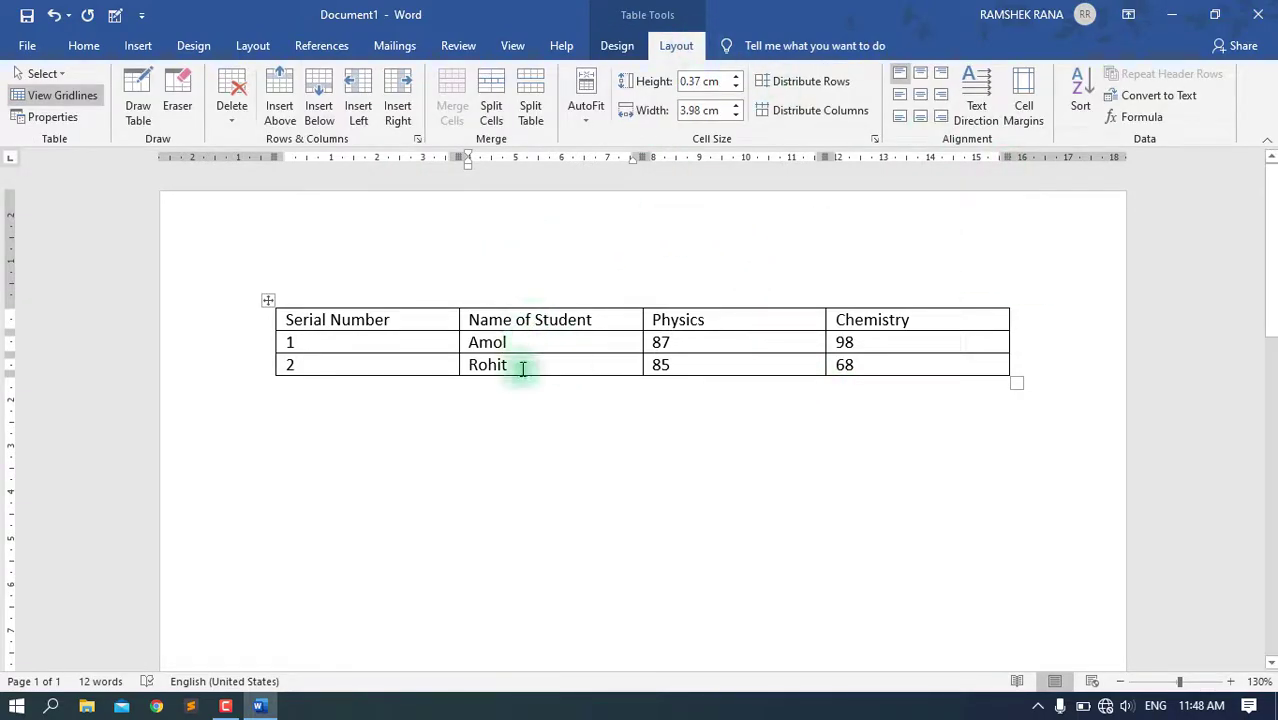
click(722, 366)
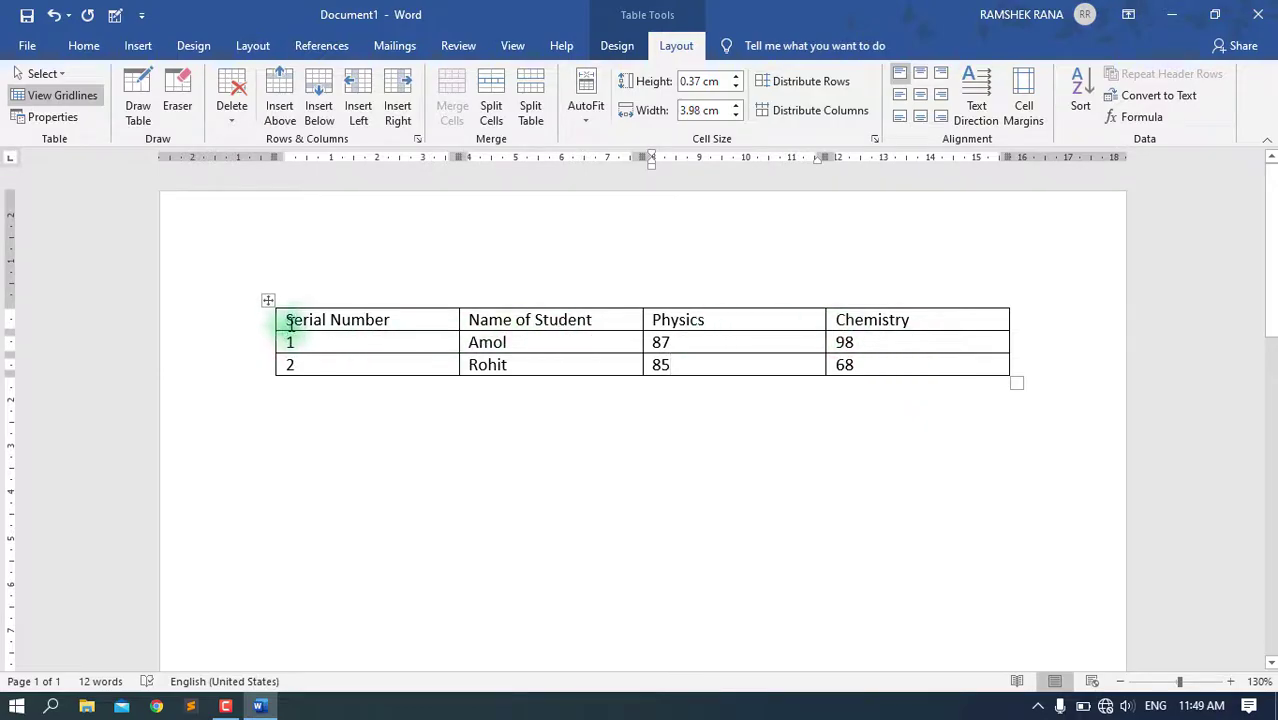
drag(287, 320, 400, 320)
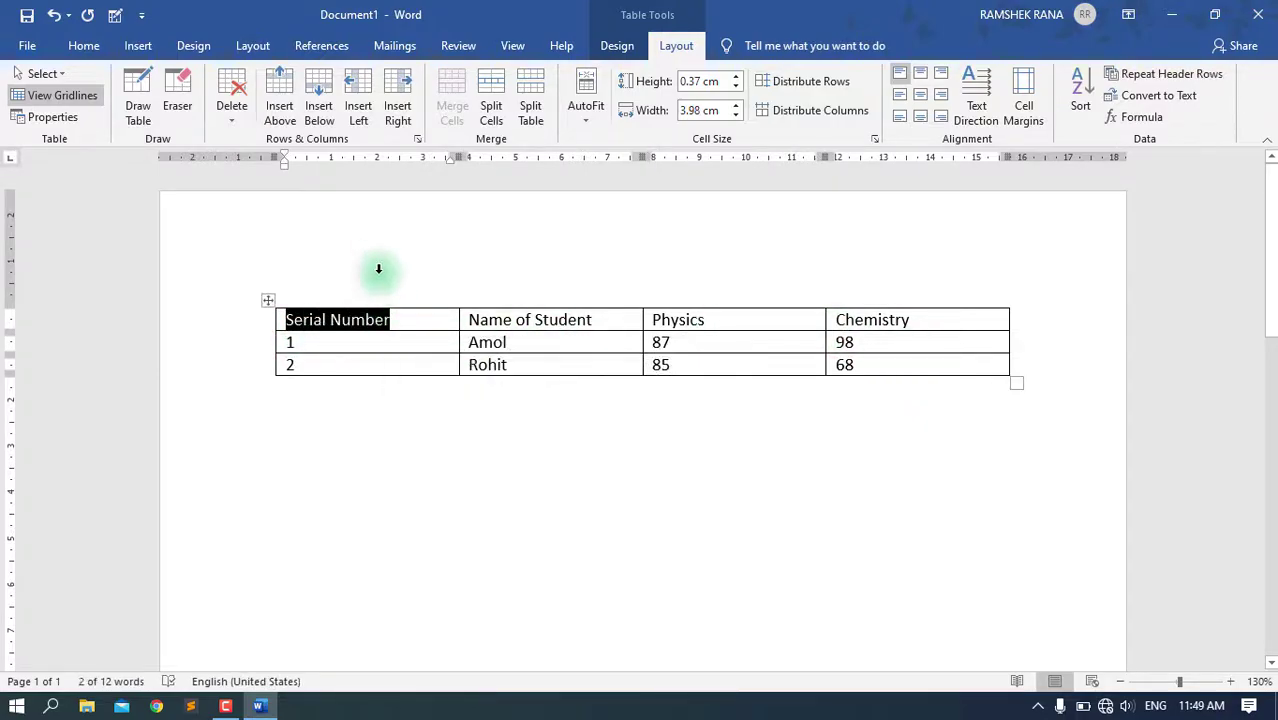
click(450, 296)
click(573, 288)
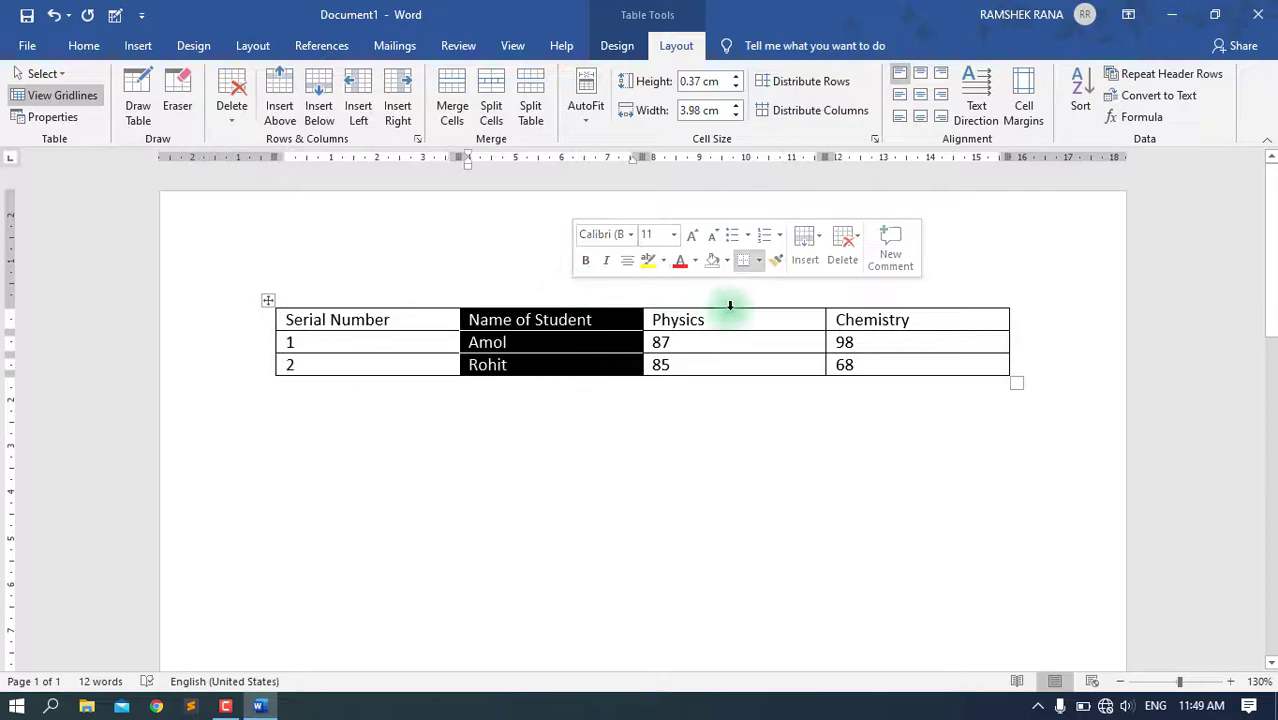
click(727, 299)
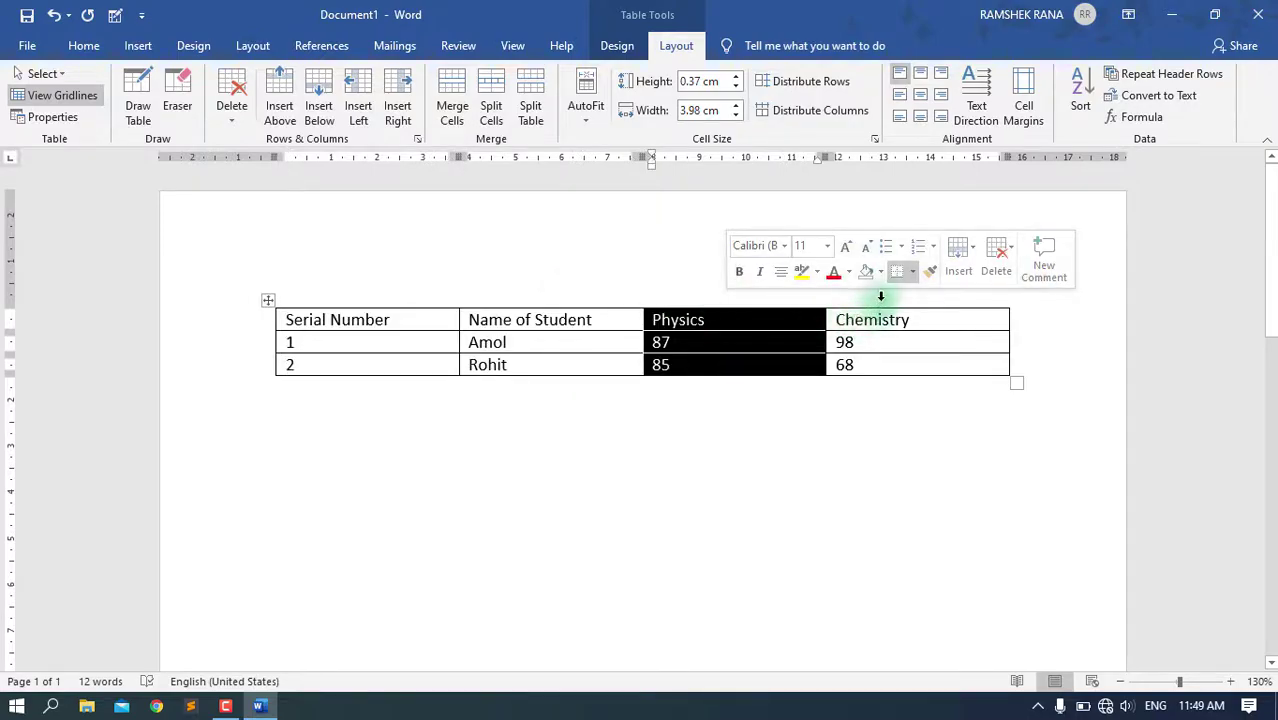
click(881, 296)
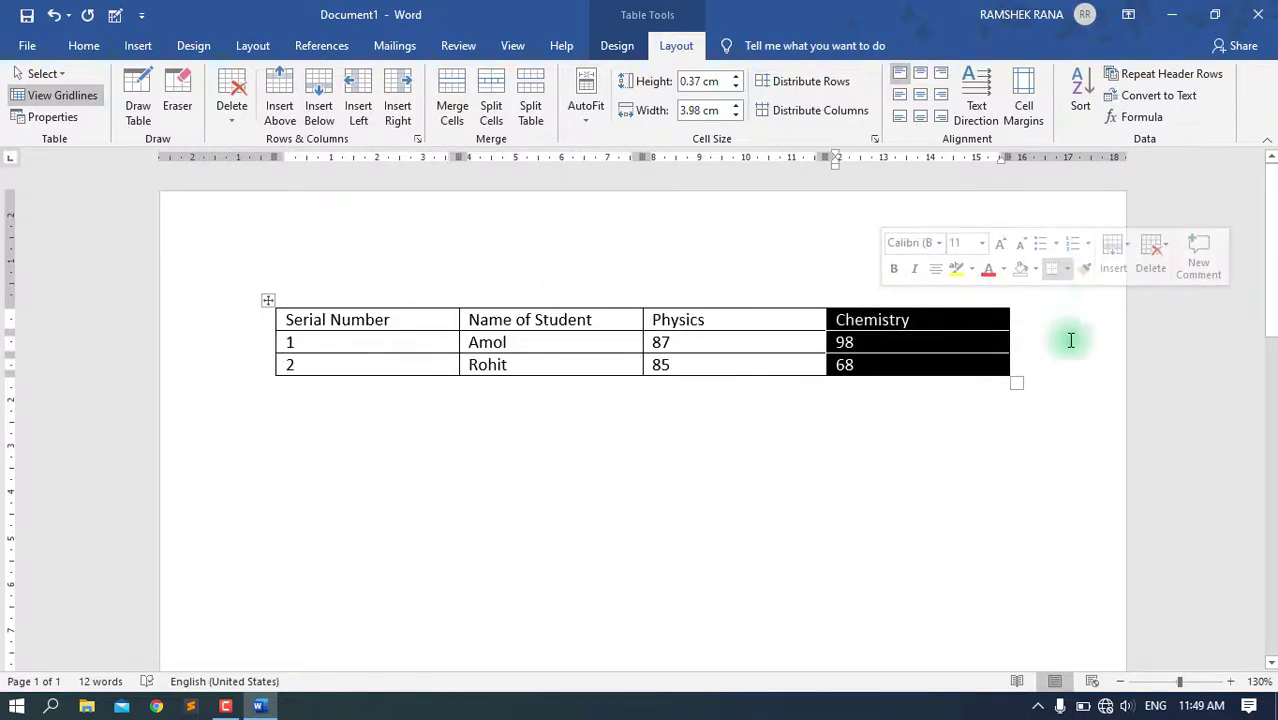
click(948, 345)
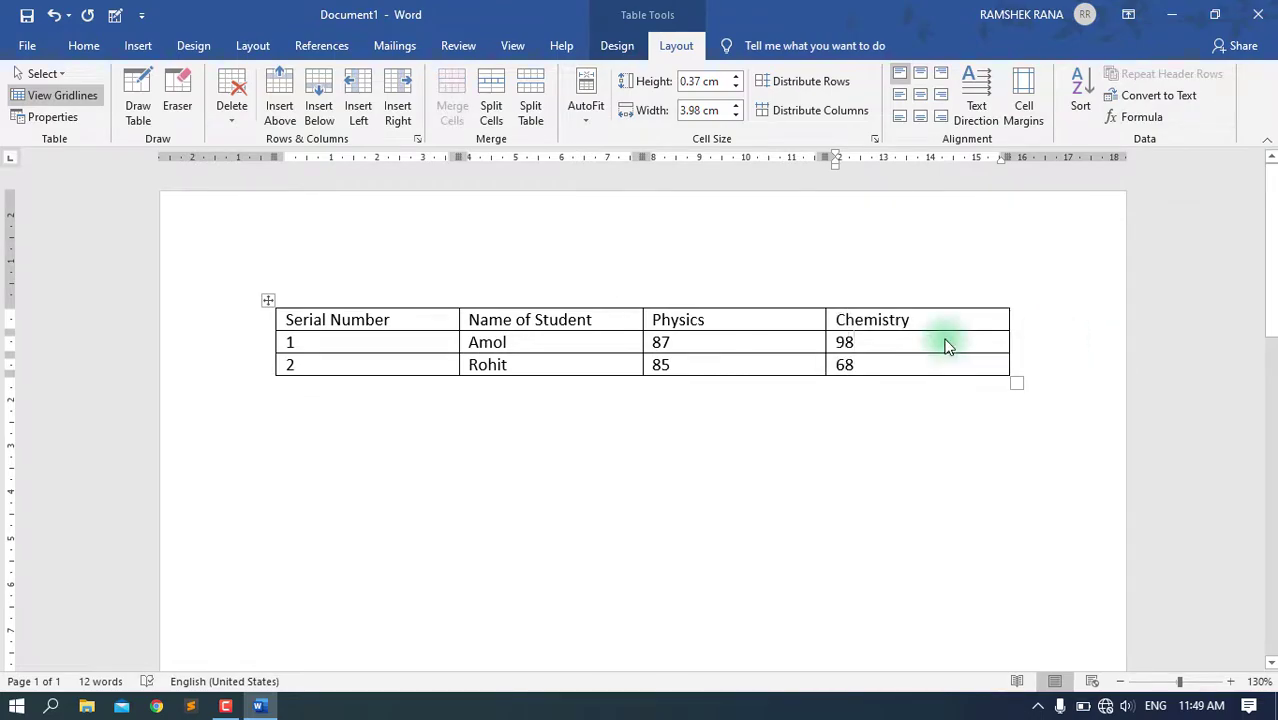
click(974, 320)
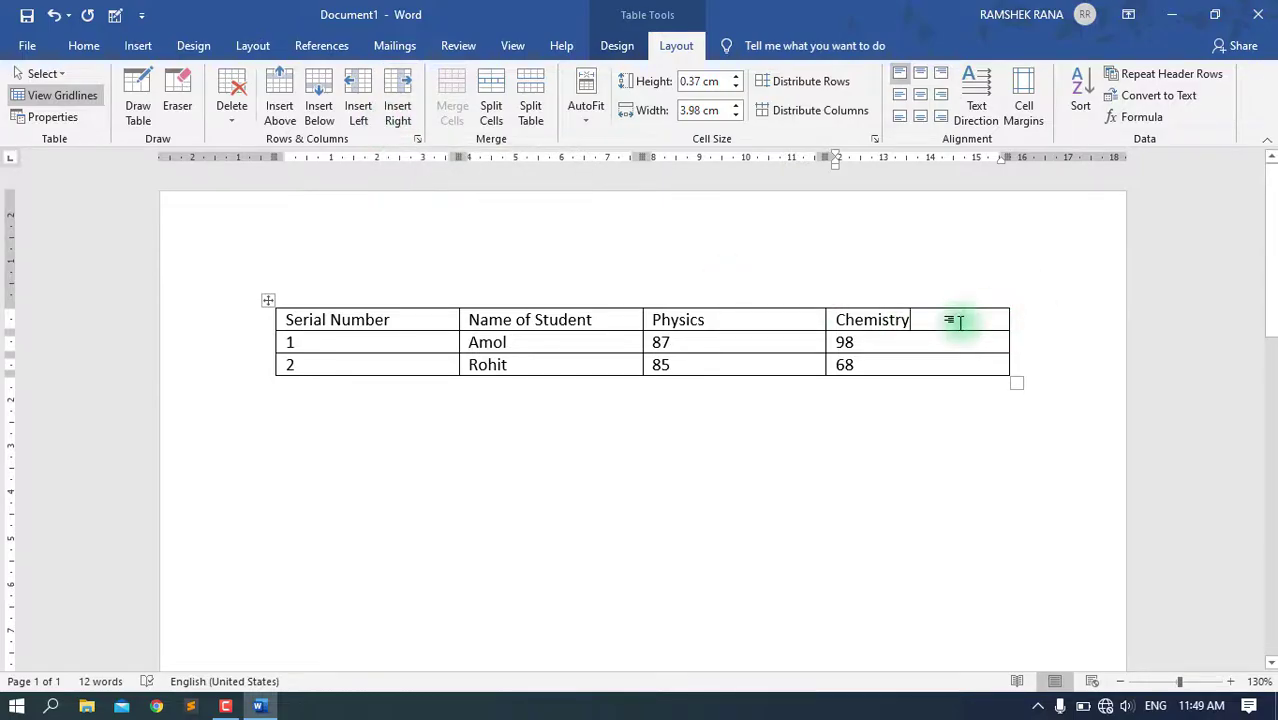
- Insert a Math column right of Chemistry holding 58 for Amol and 65 for Rohit
click(958, 322)
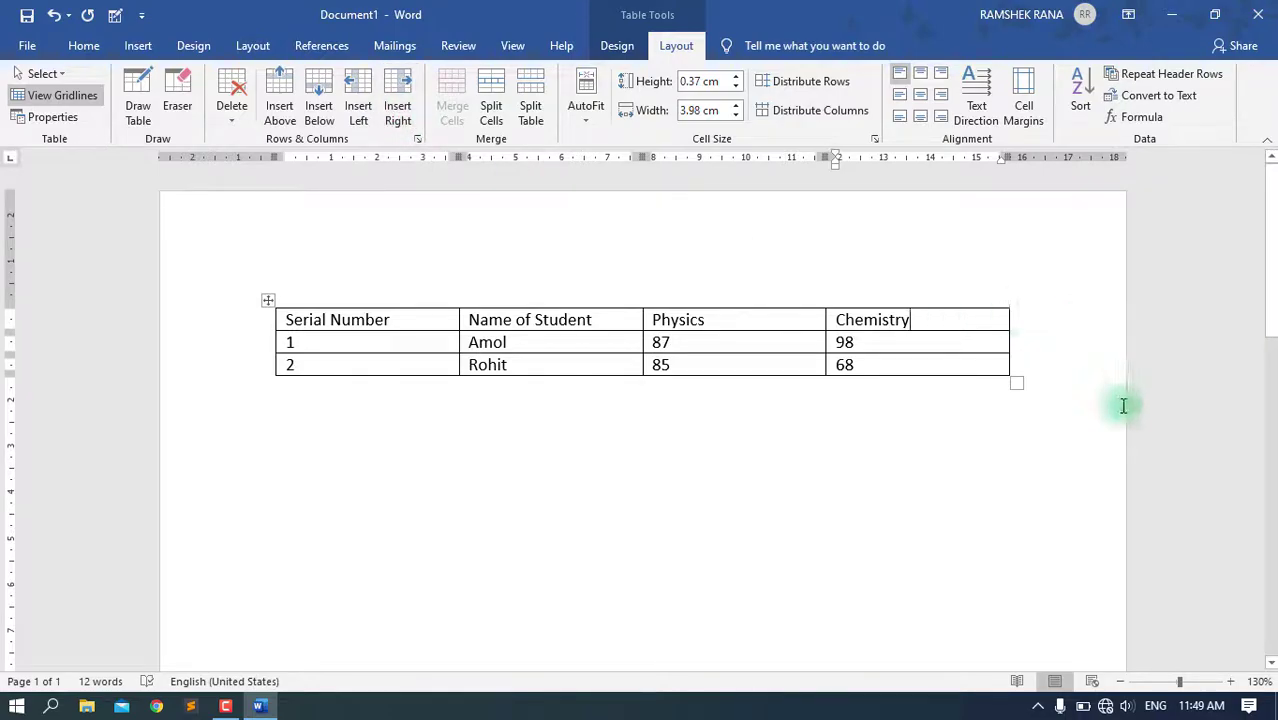
click(406, 122)
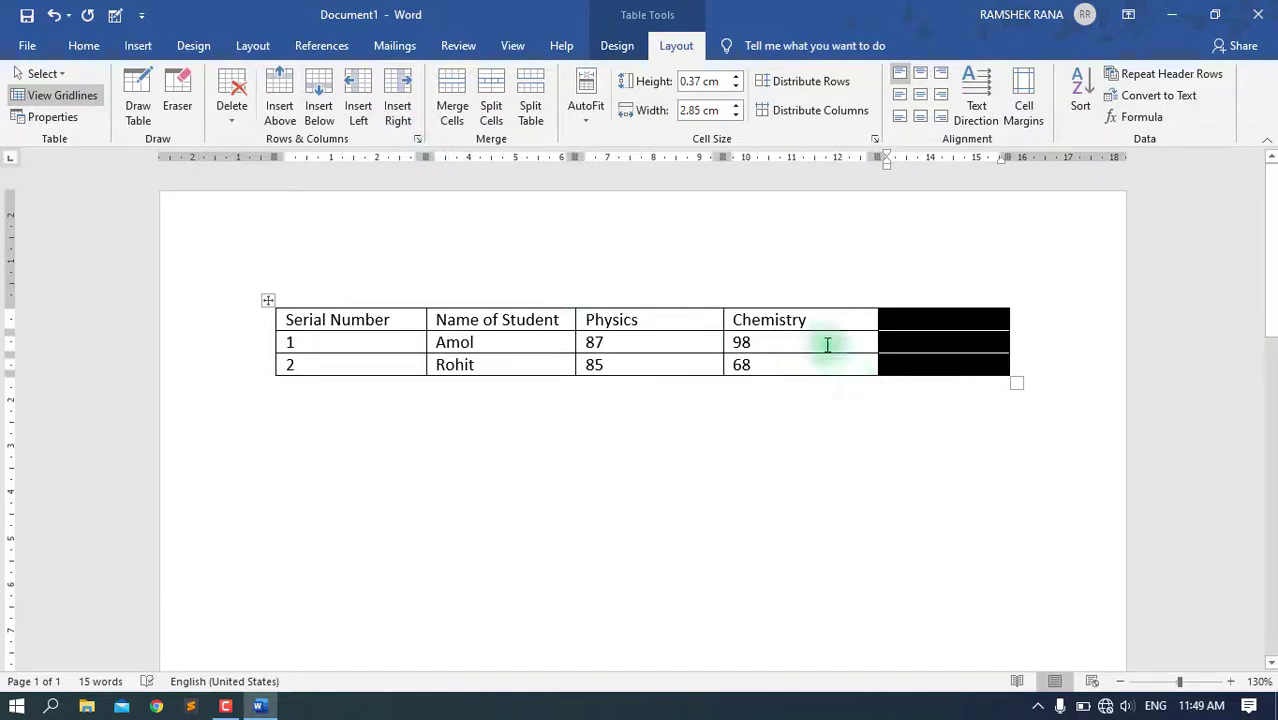
click(827, 344)
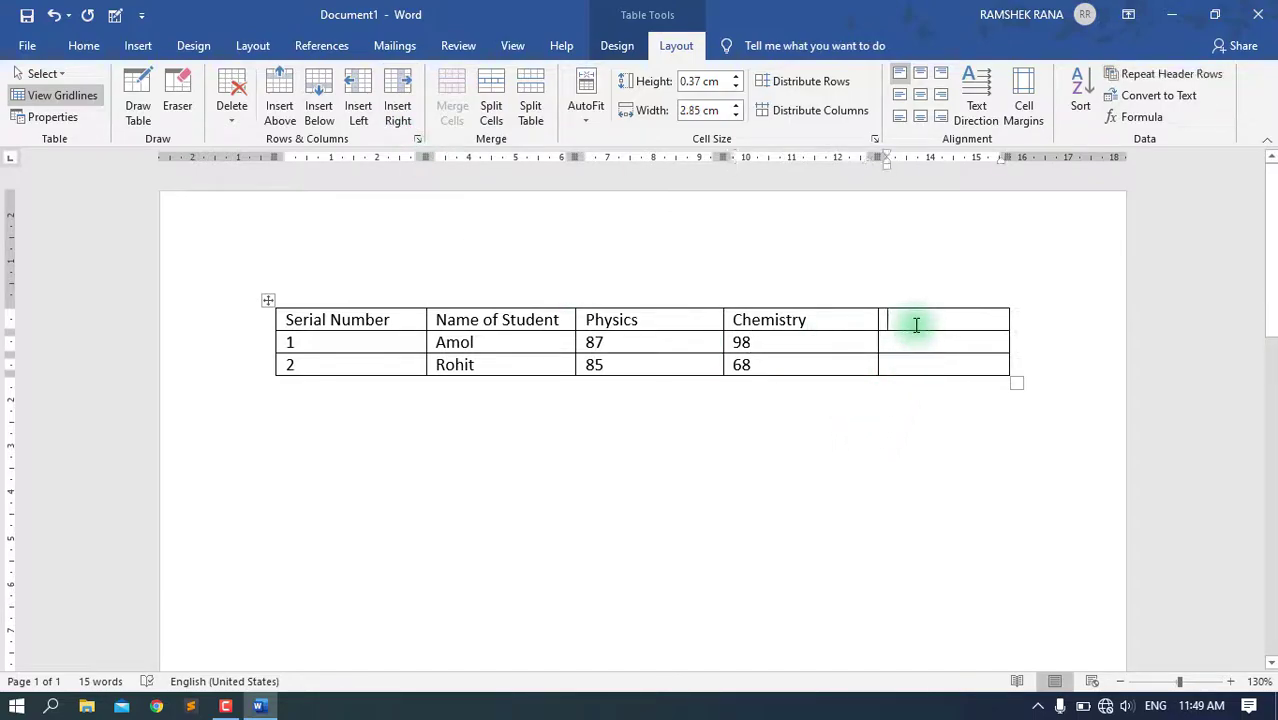
text(Math)
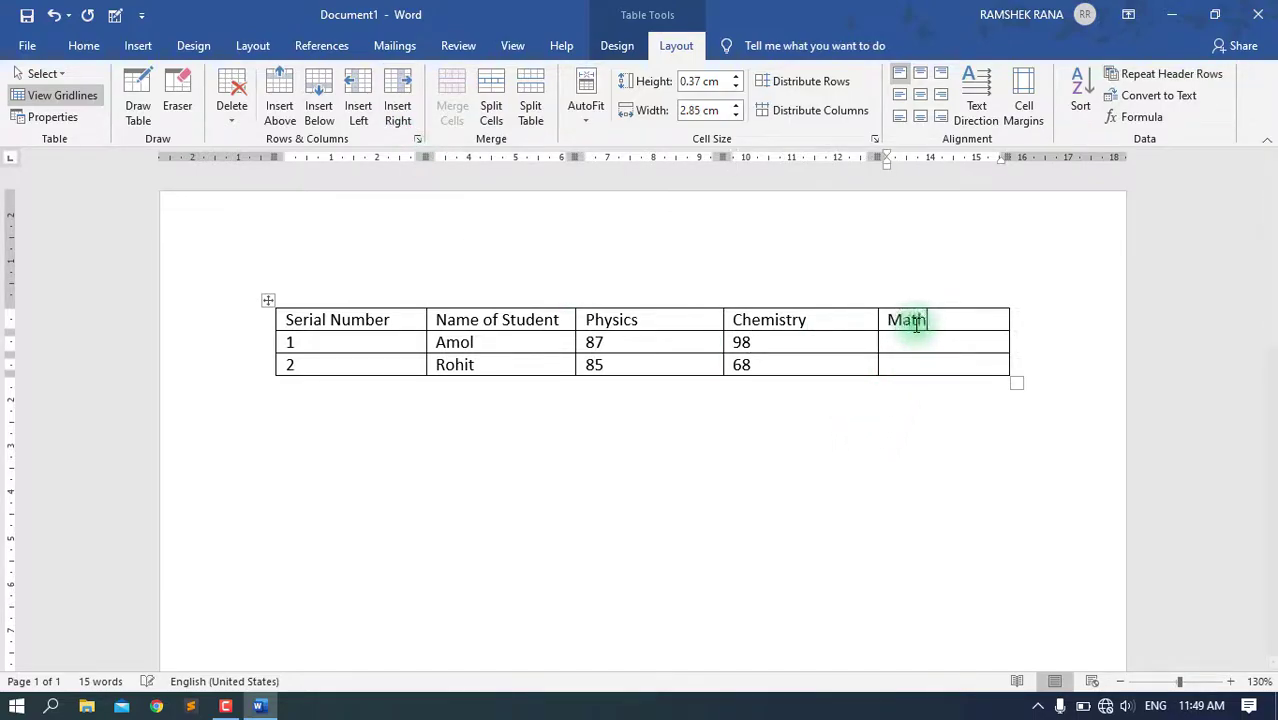
click(918, 343)
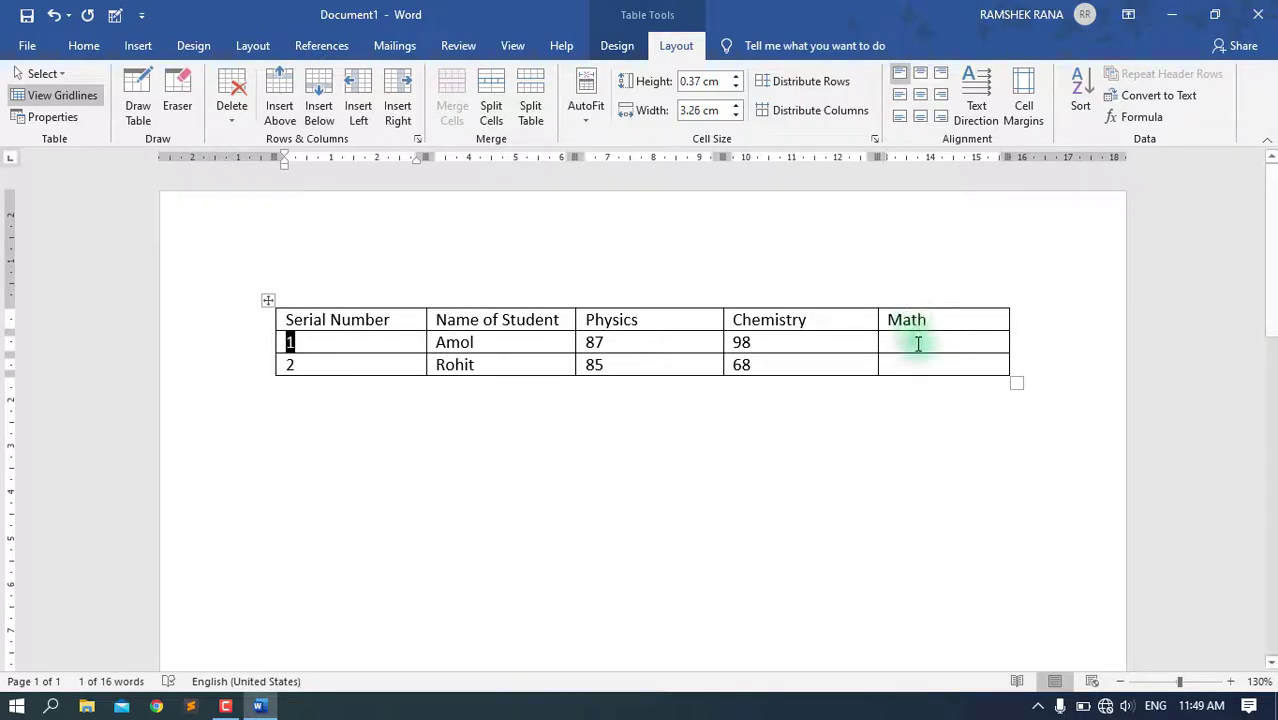
text(58)
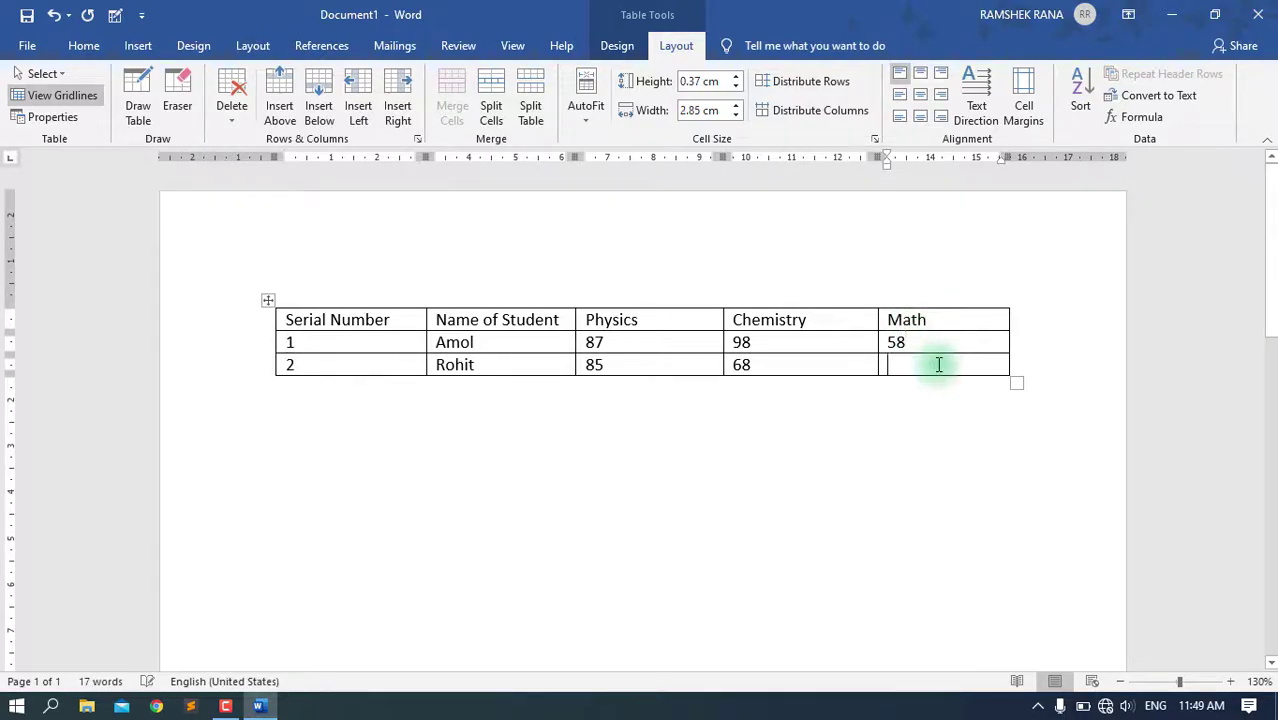
text(65)
click(835, 364)
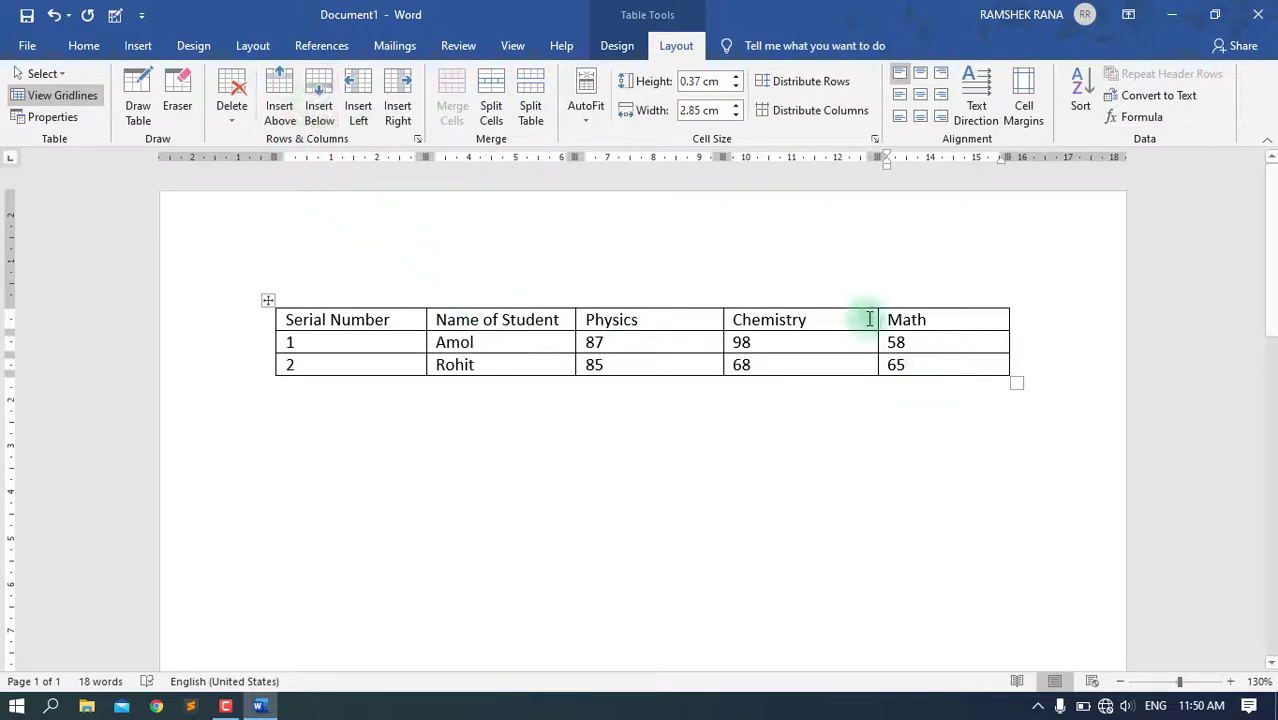
- Add empty rows at the bottom of the marks table below Rohit's row
click(316, 112)
click(355, 388)
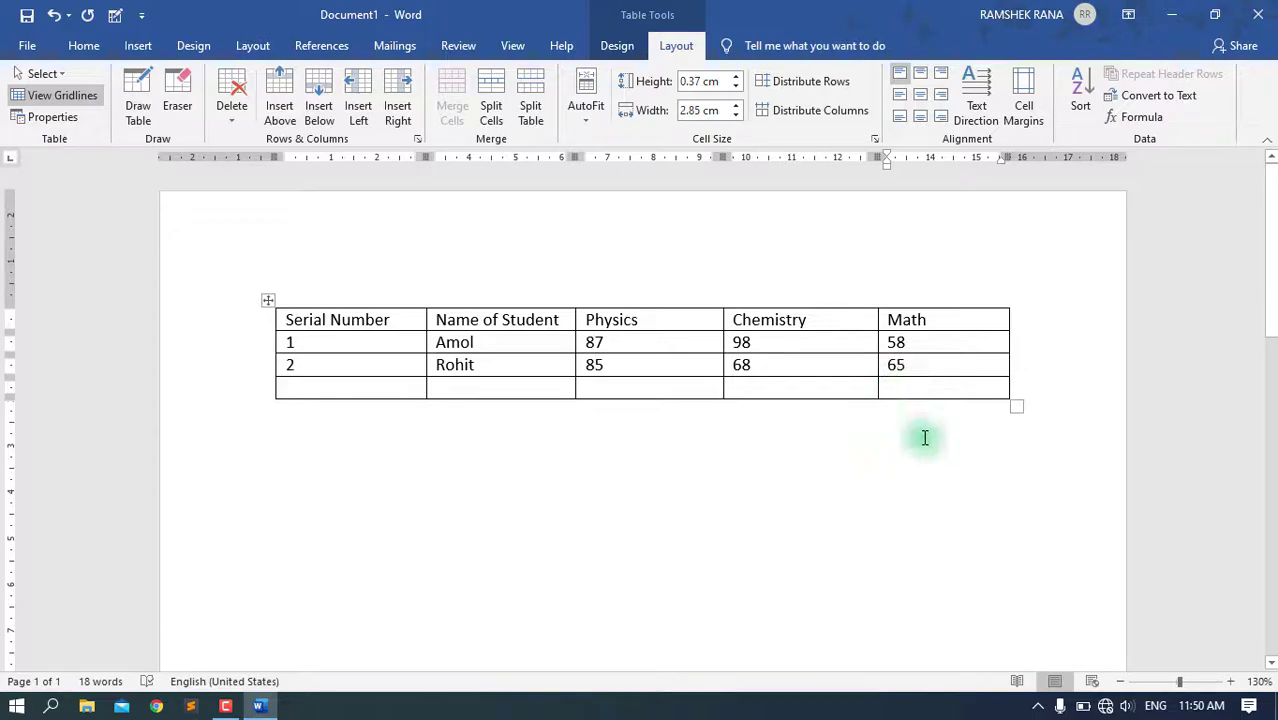
key(Tab)
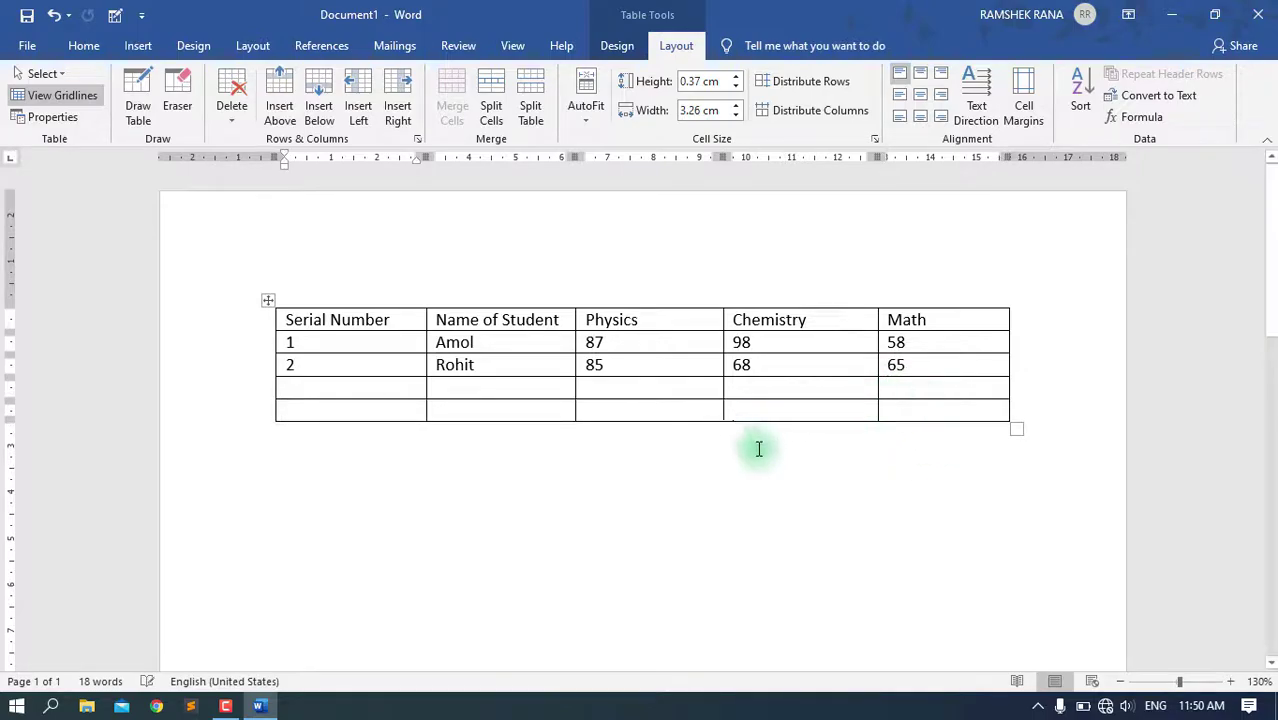
key(Tab)
key(Tab)
key(Tab)
key(Tab)
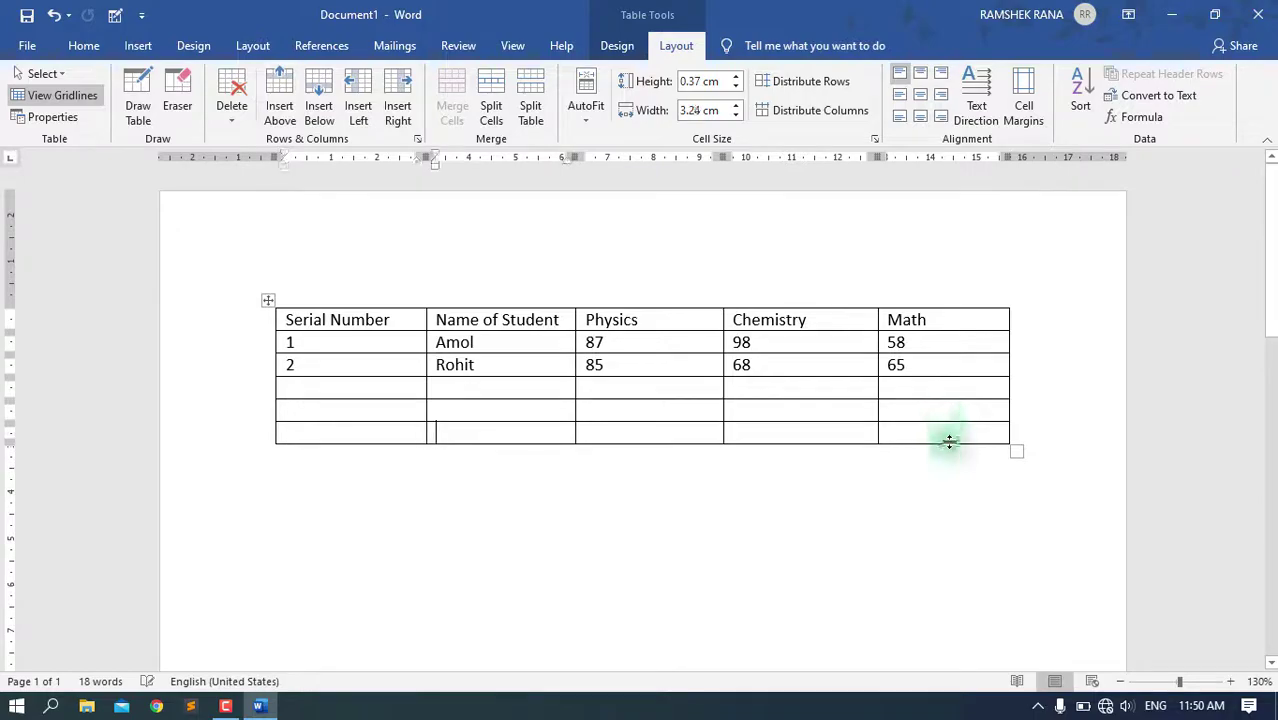
key(Tab)
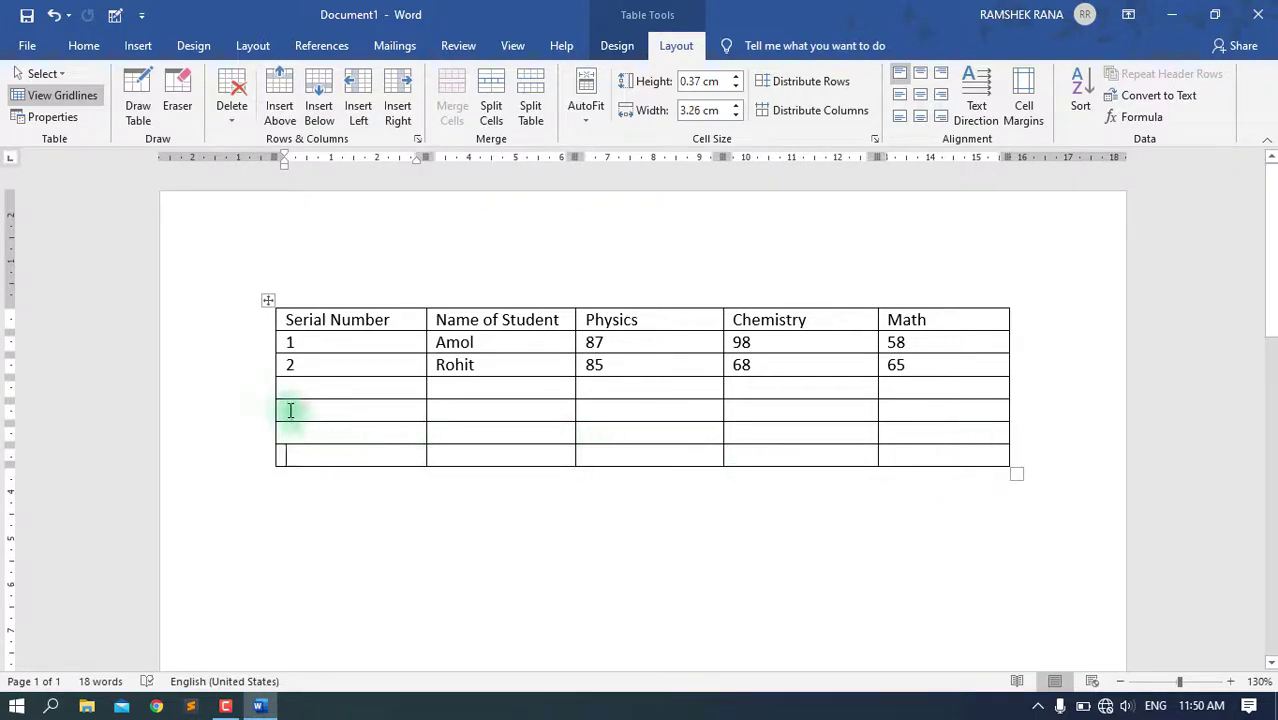
- Select the bottom two empty rows and delete them, keeping two blank rows under Rohit
drag(300, 417, 430, 450)
click(345, 433)
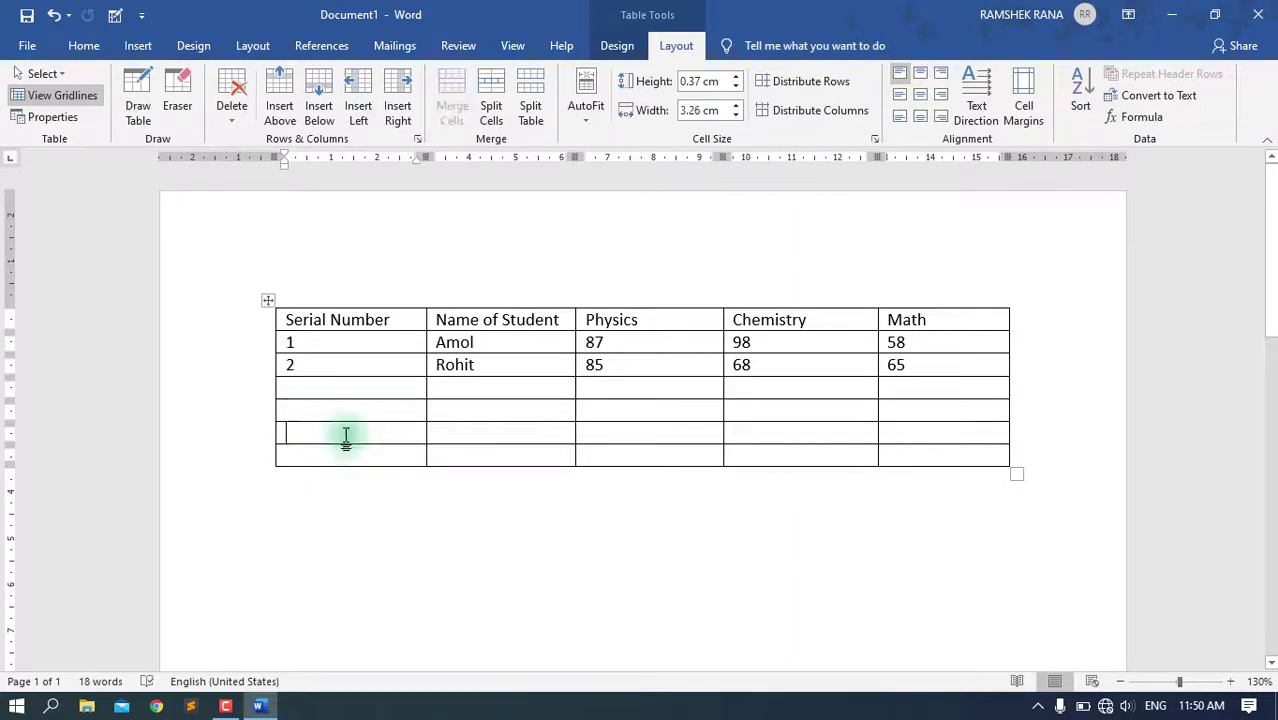
drag(515, 455, 960, 436)
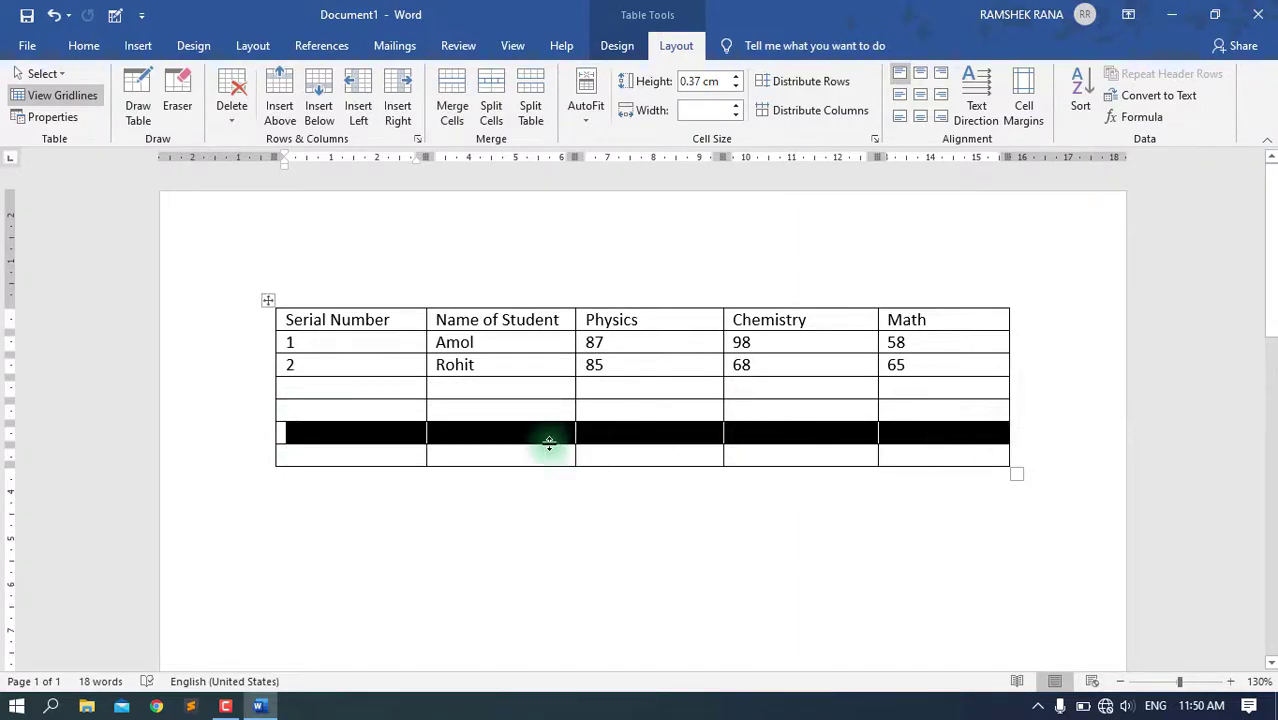
click(350, 440)
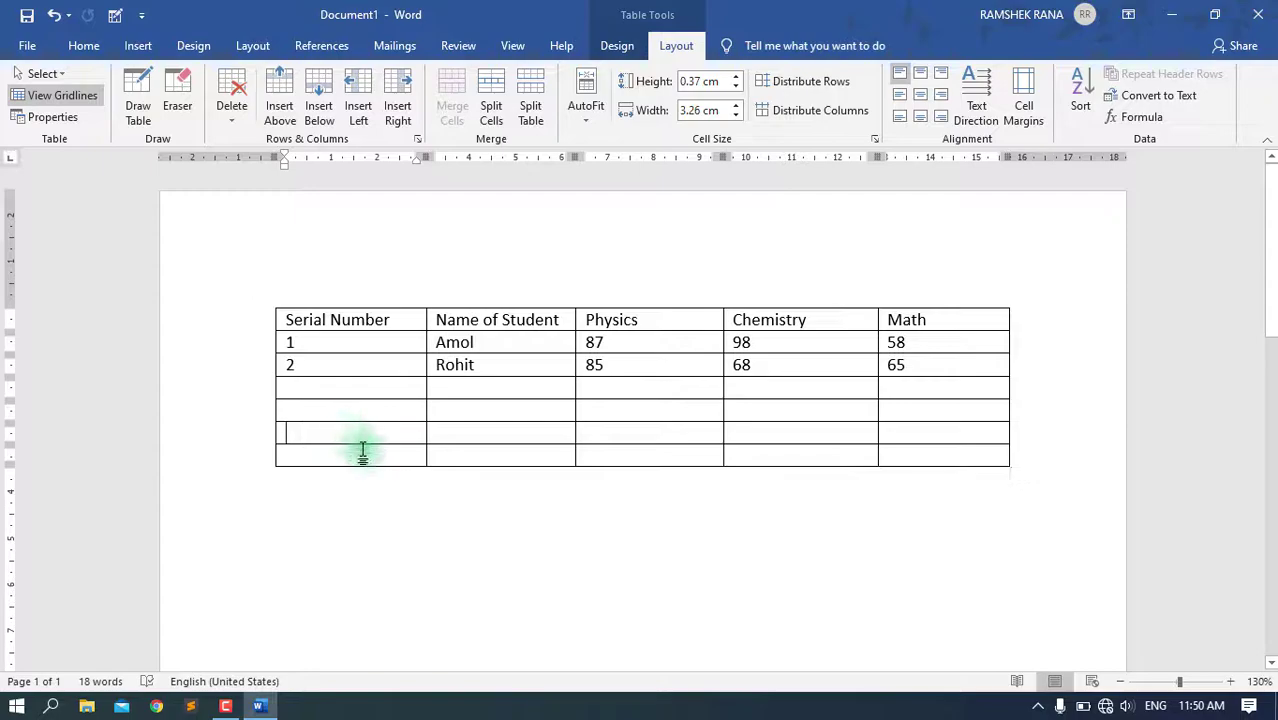
drag(362, 451, 885, 452)
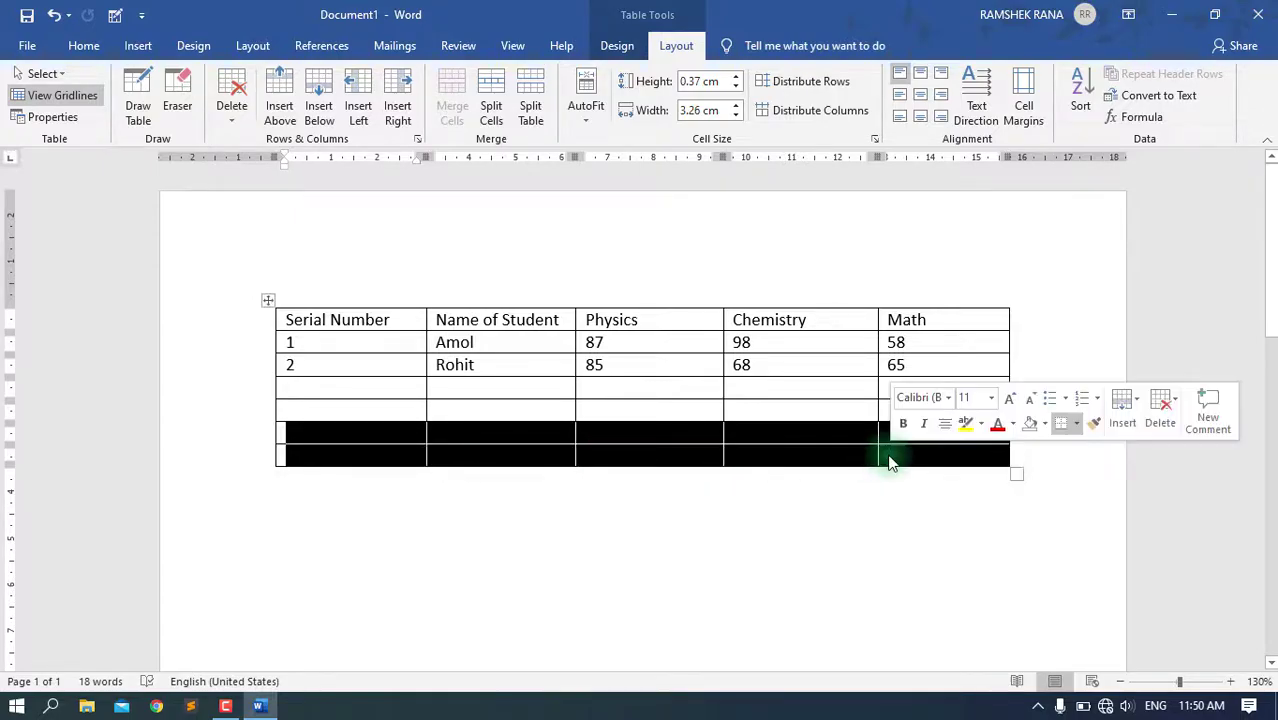
click(230, 108)
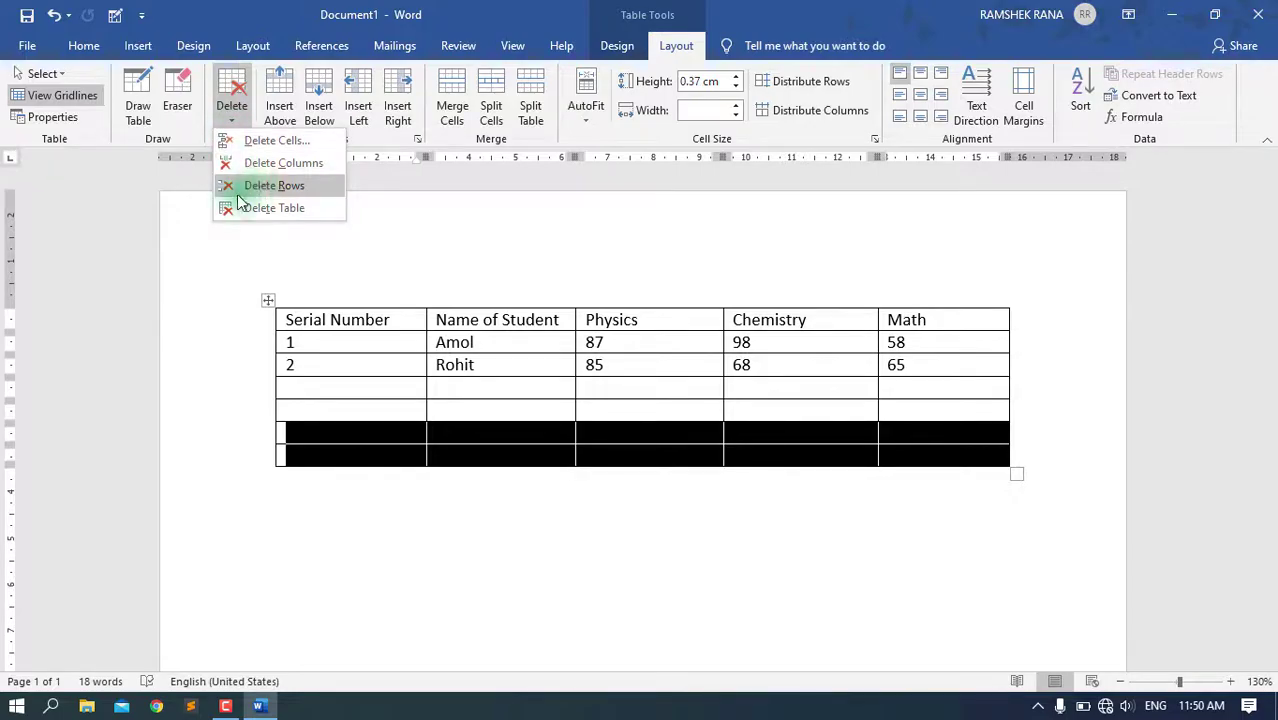
click(279, 194)
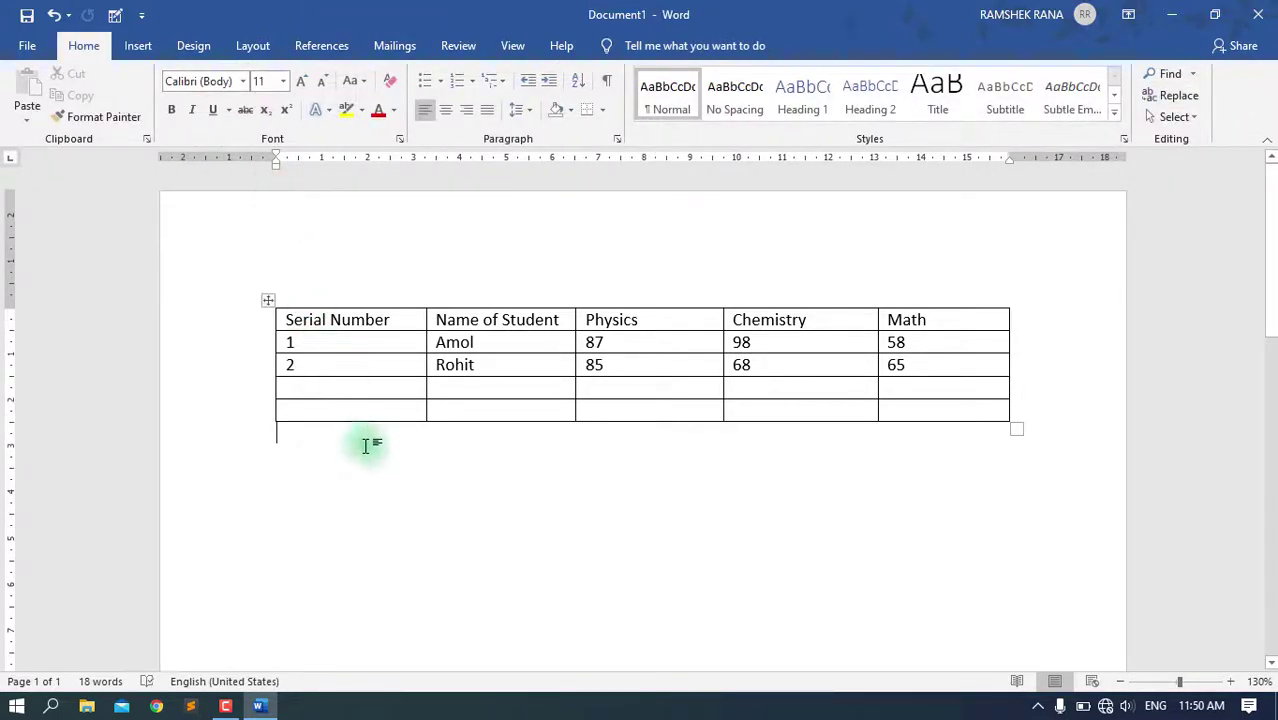
click(945, 303)
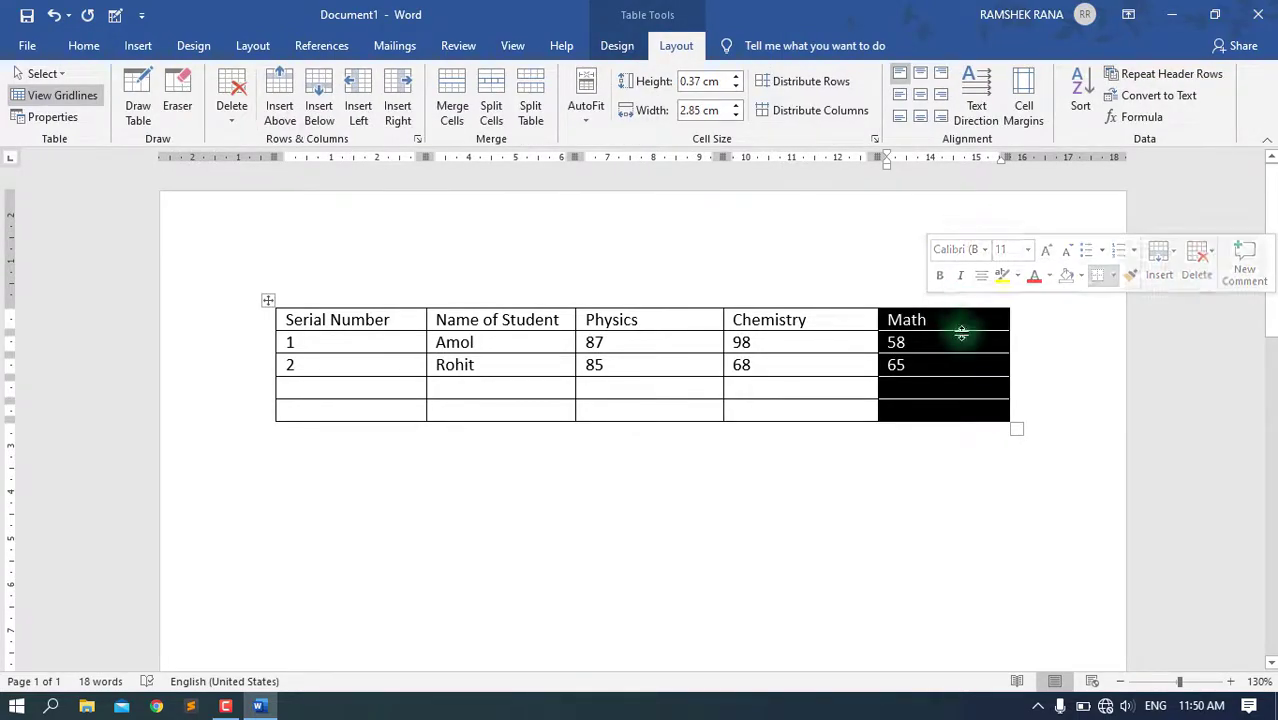
click(950, 322)
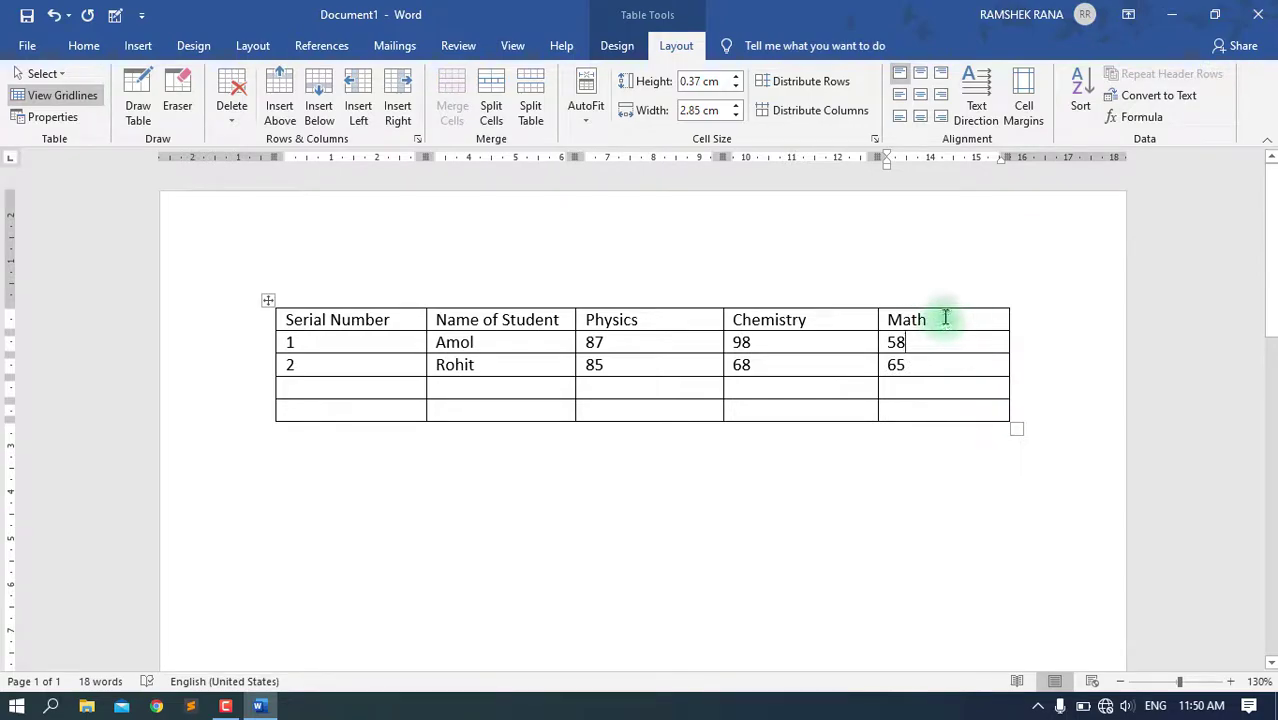
click(945, 318)
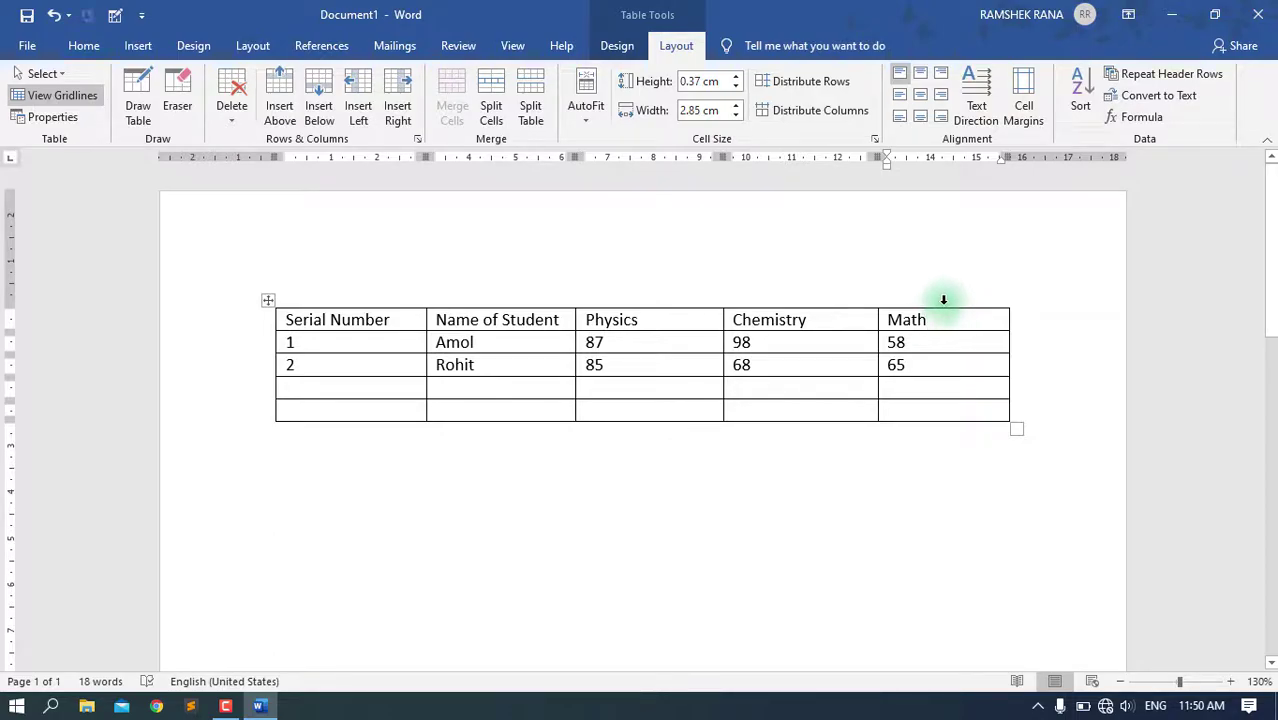
click(949, 296)
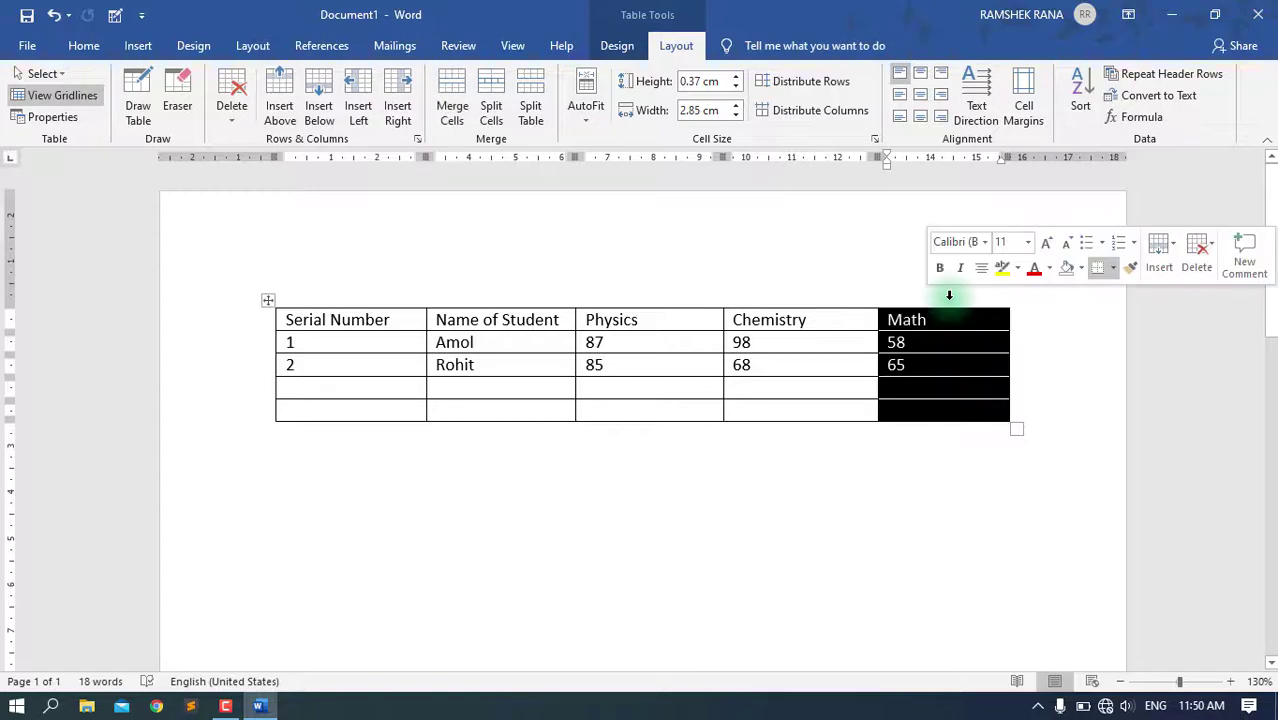
shift+click(808, 297)
click(645, 297)
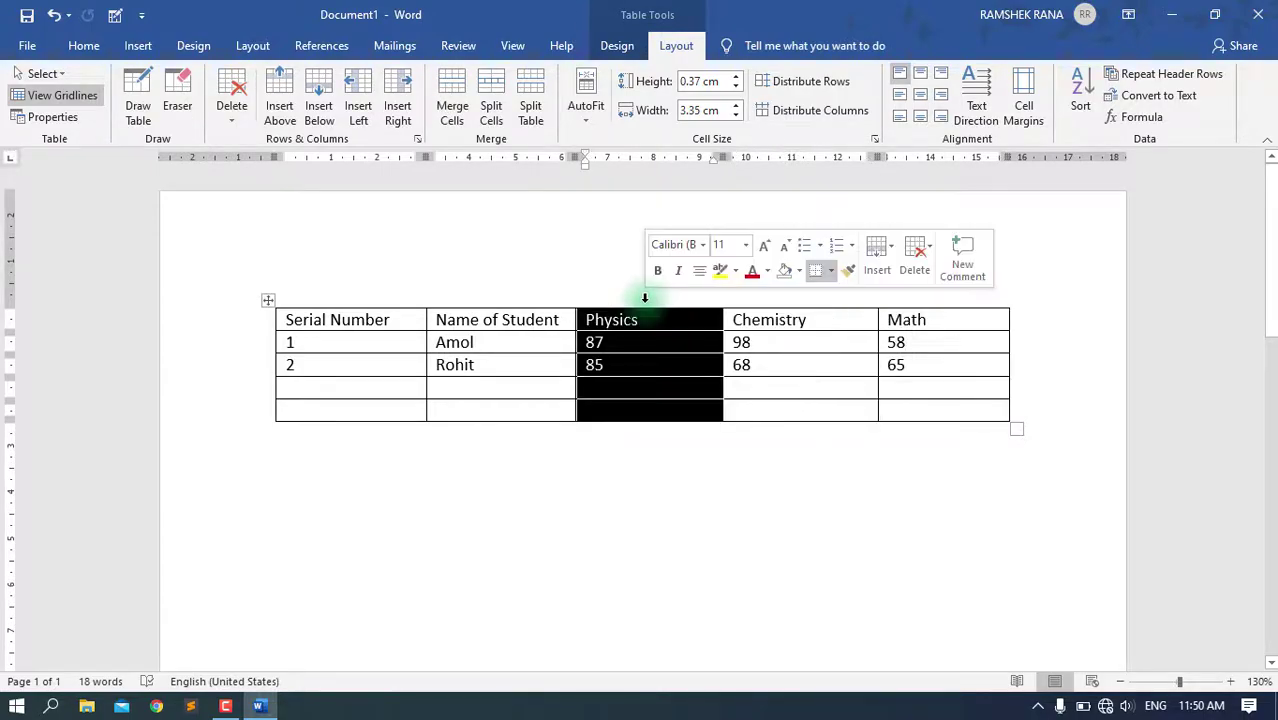
drag(608, 294, 645, 334)
click(645, 334)
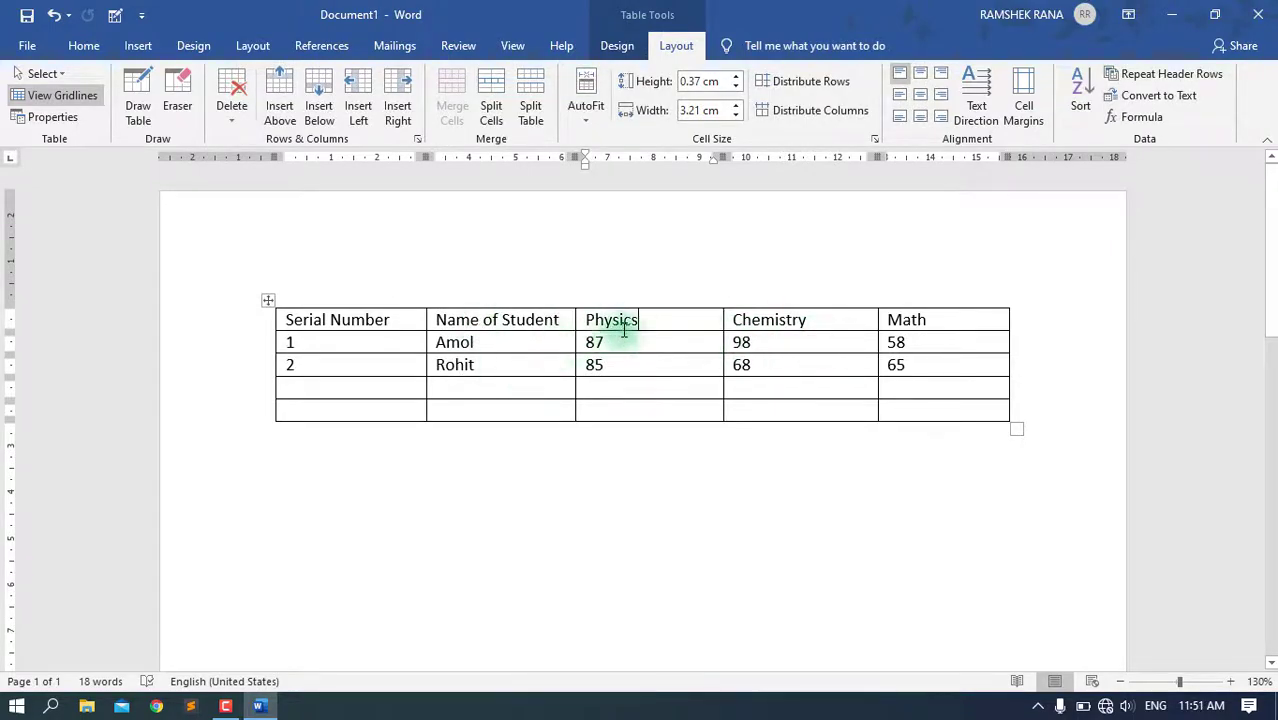
click(642, 295)
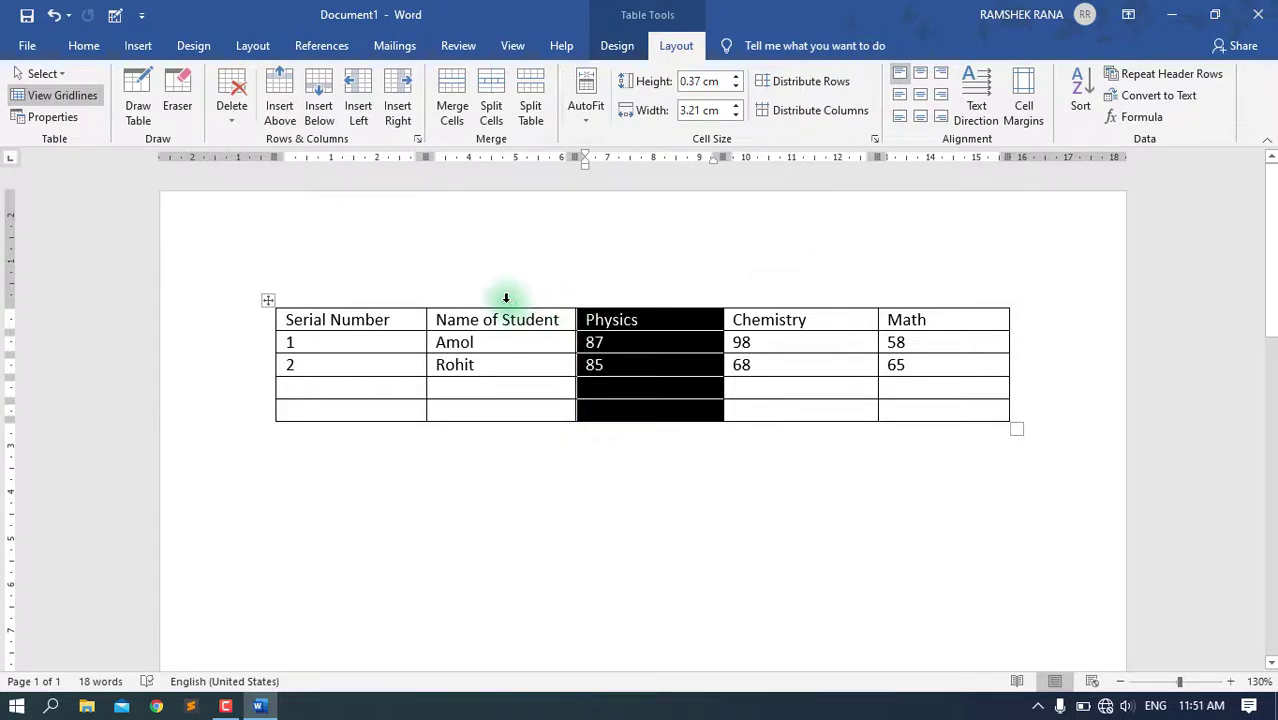
drag(506, 297, 910, 300)
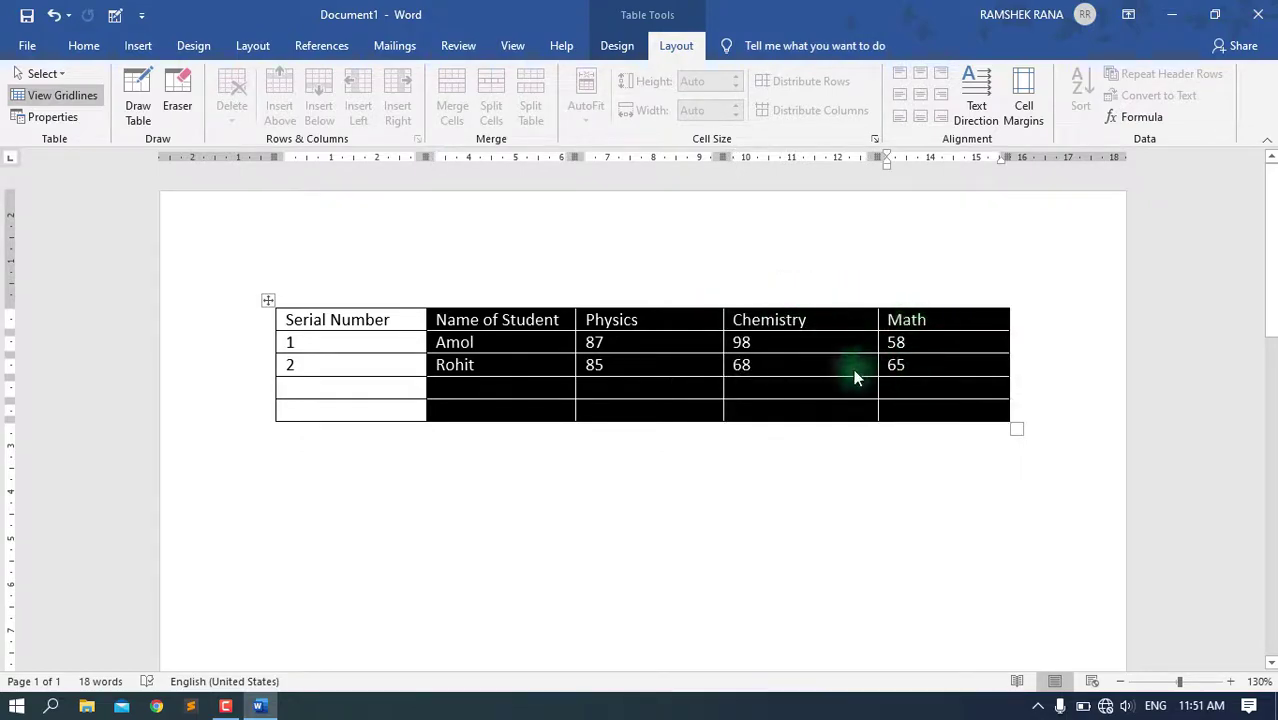
click(839, 395)
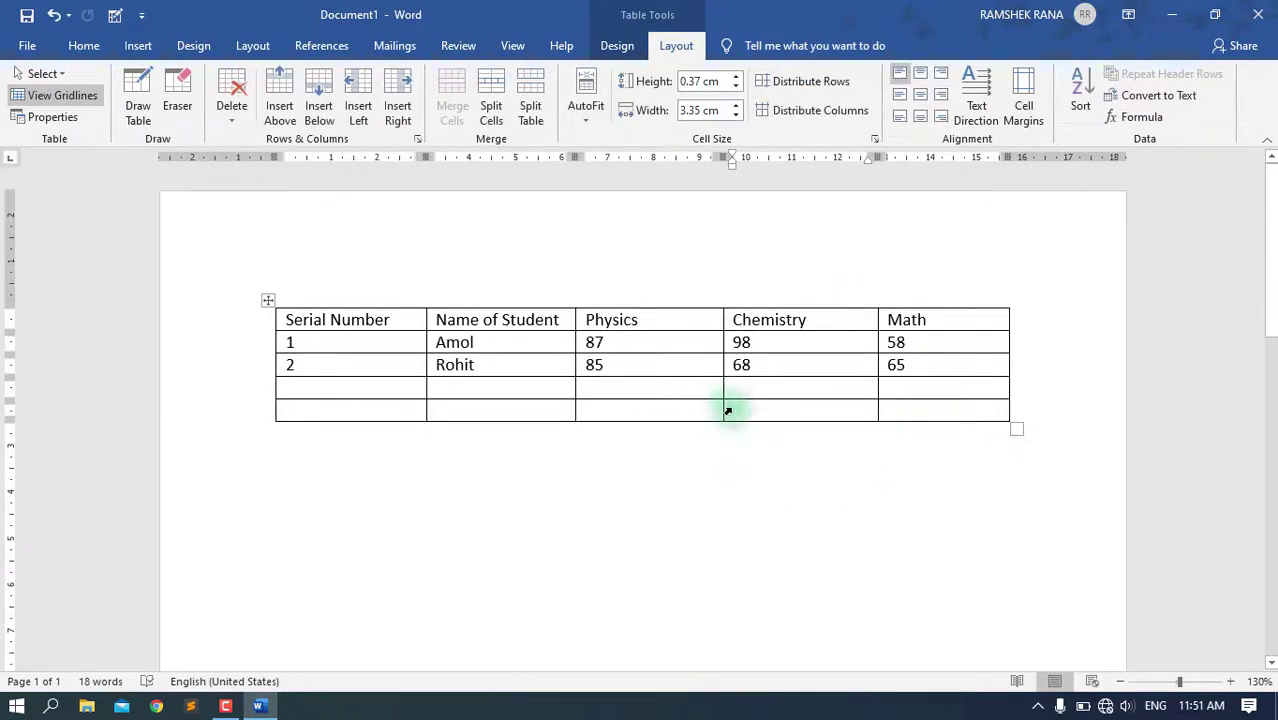
mouse_move(252, 355)
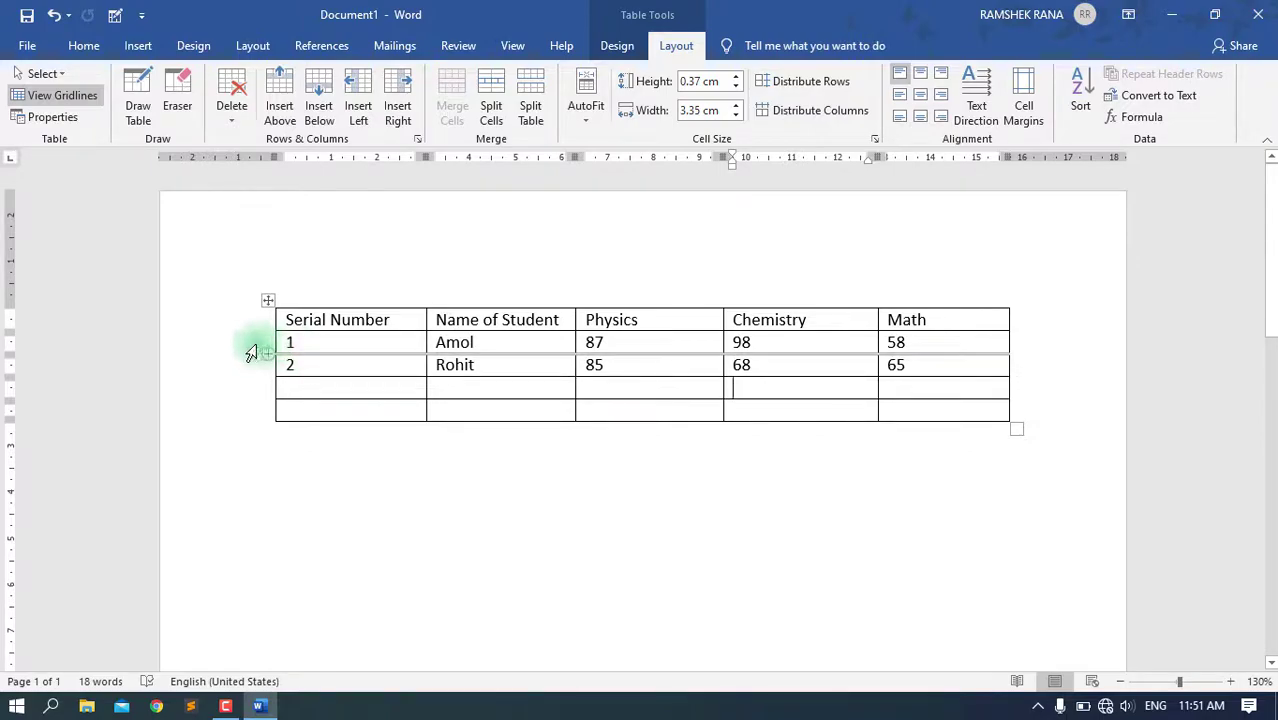
click(251, 352)
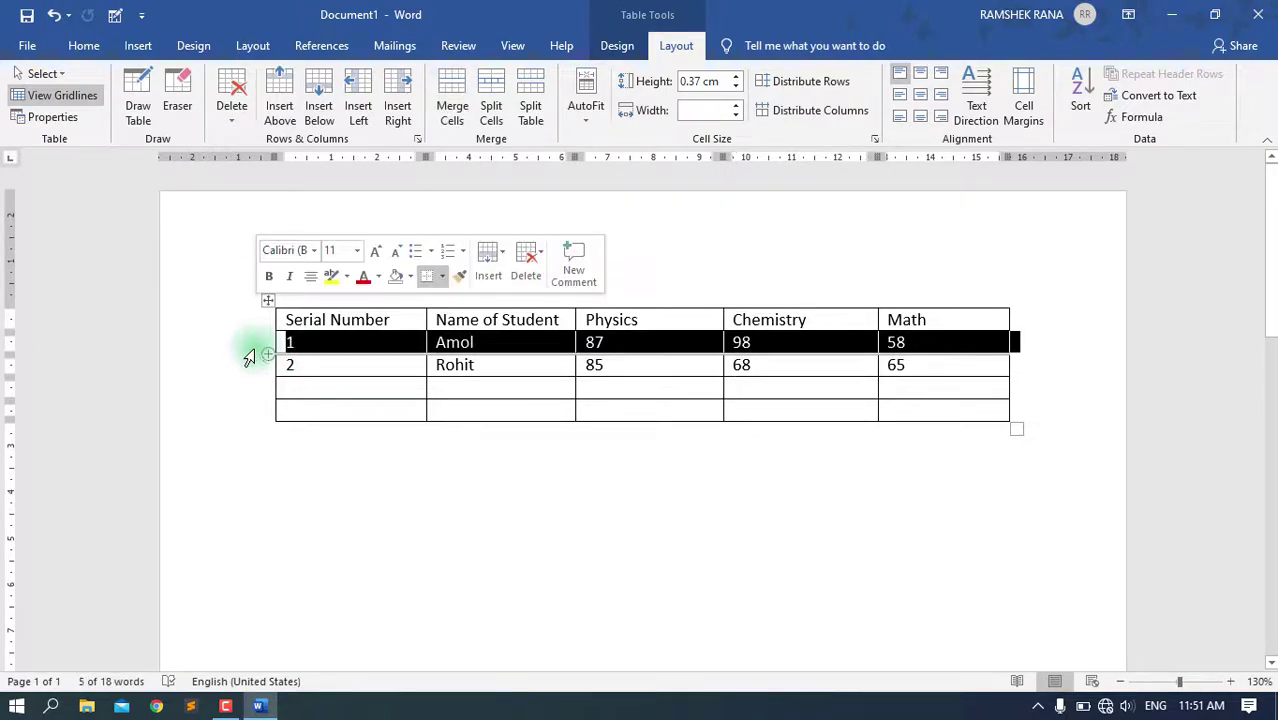
click(250, 366)
click(250, 390)
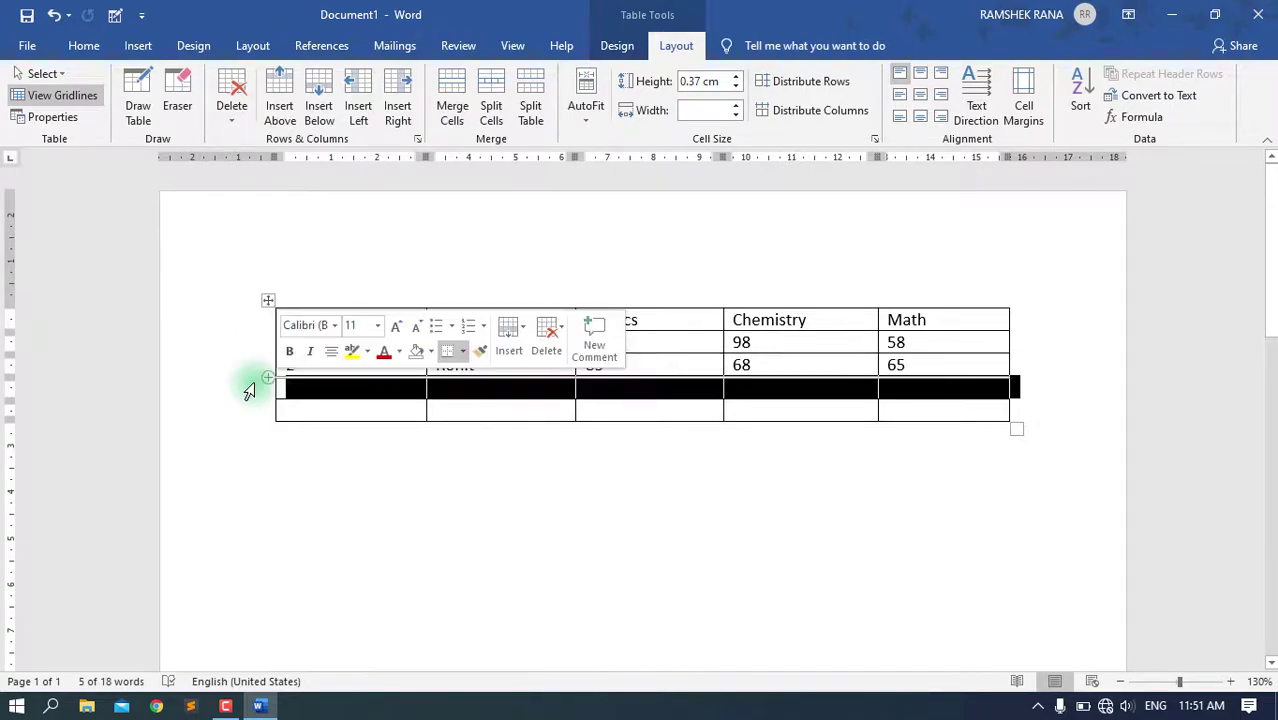
click(379, 502)
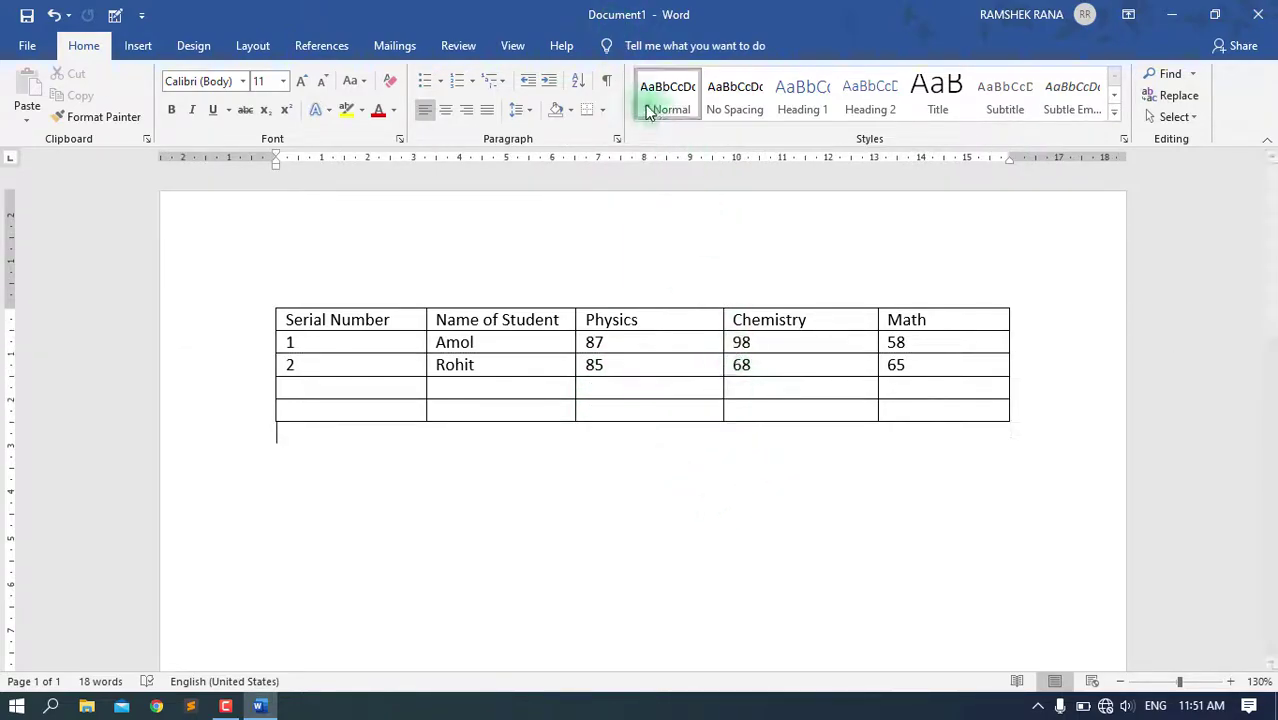
click(659, 409)
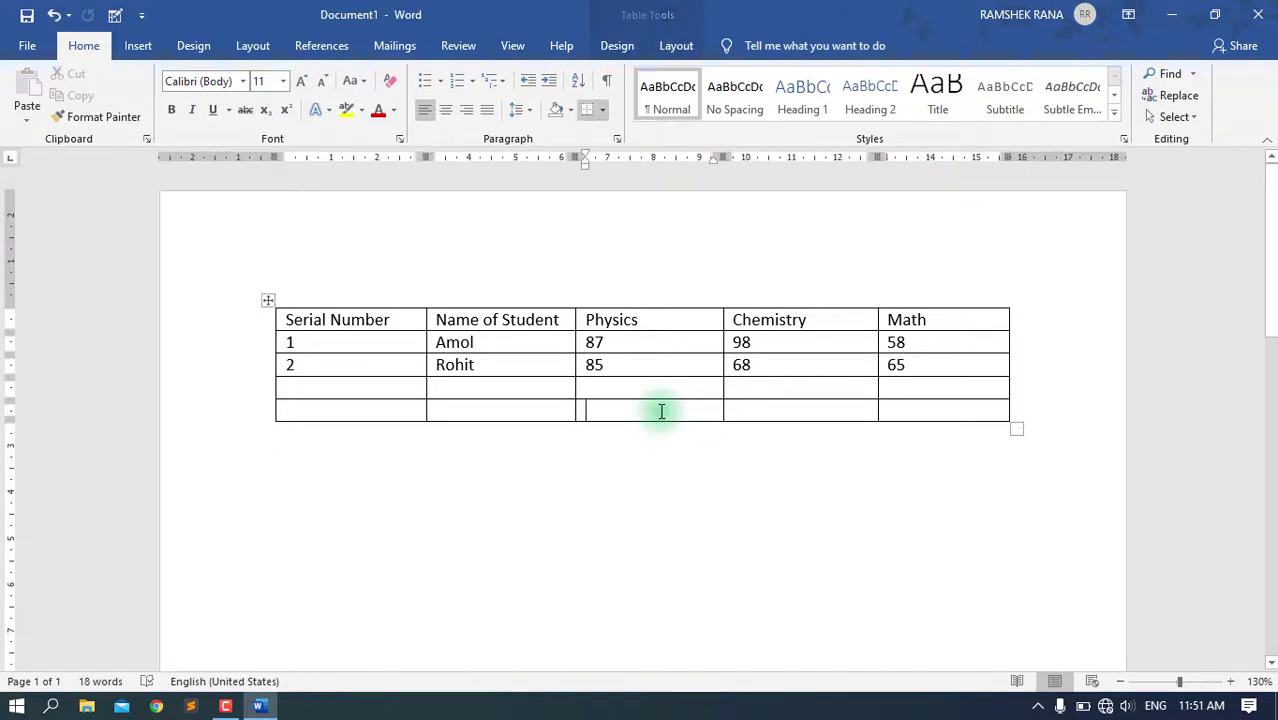
- Insert an empty row above the Serial Number header row
click(686, 49)
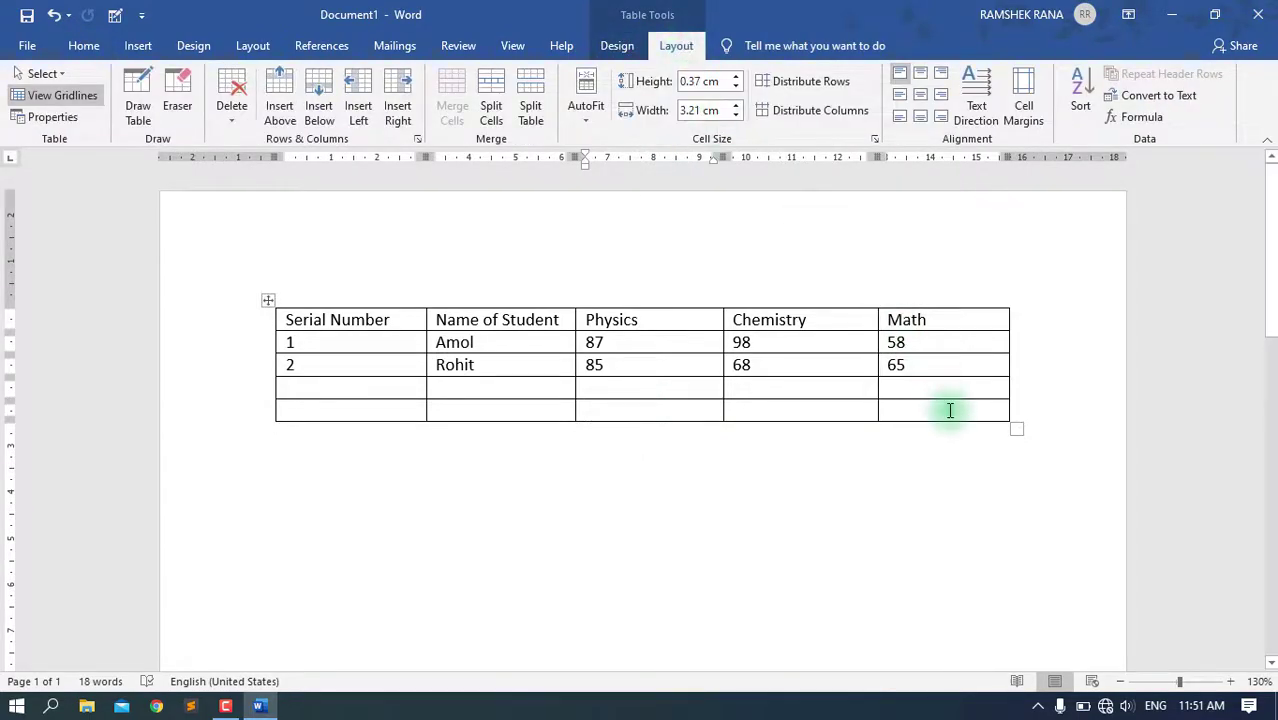
click(421, 320)
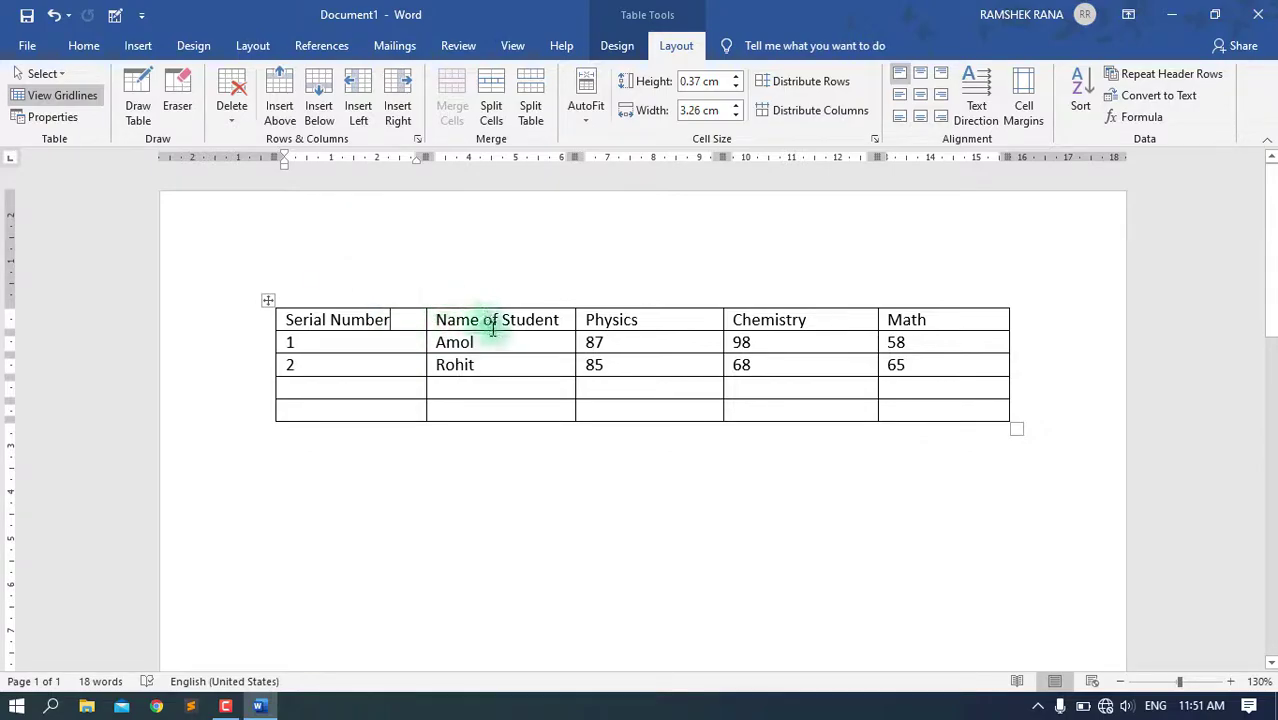
click(613, 320)
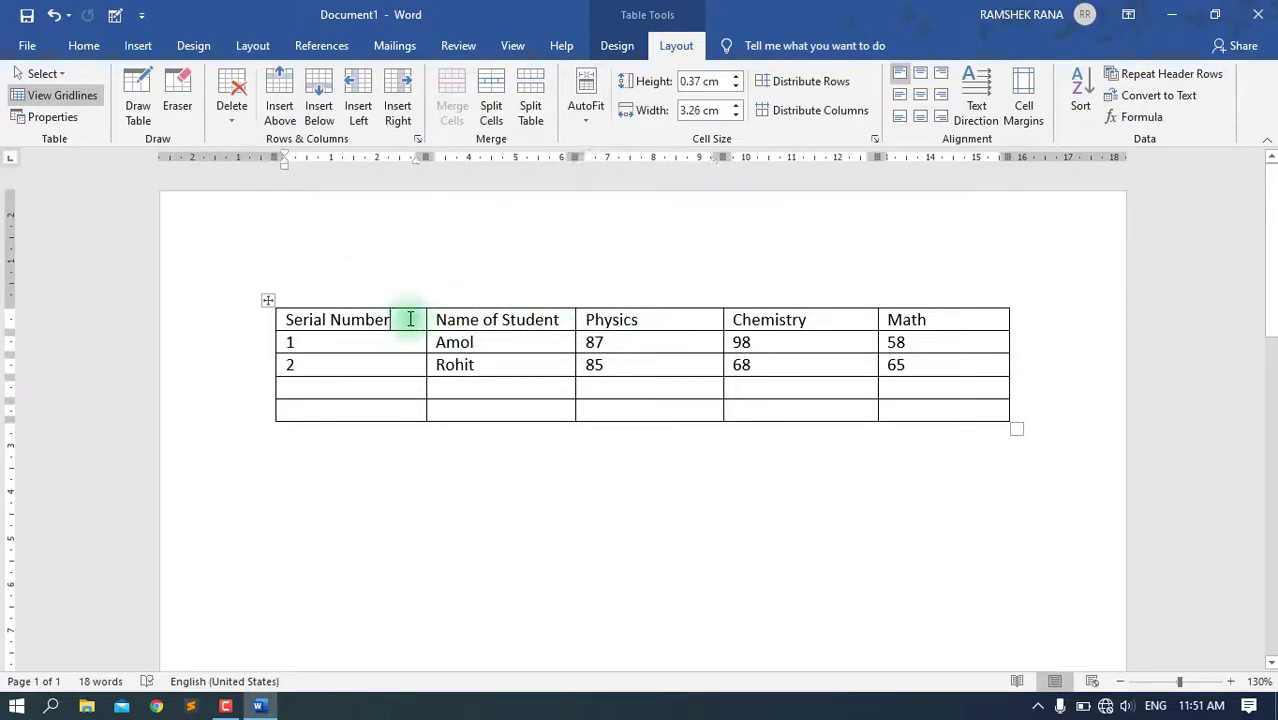
click(281, 110)
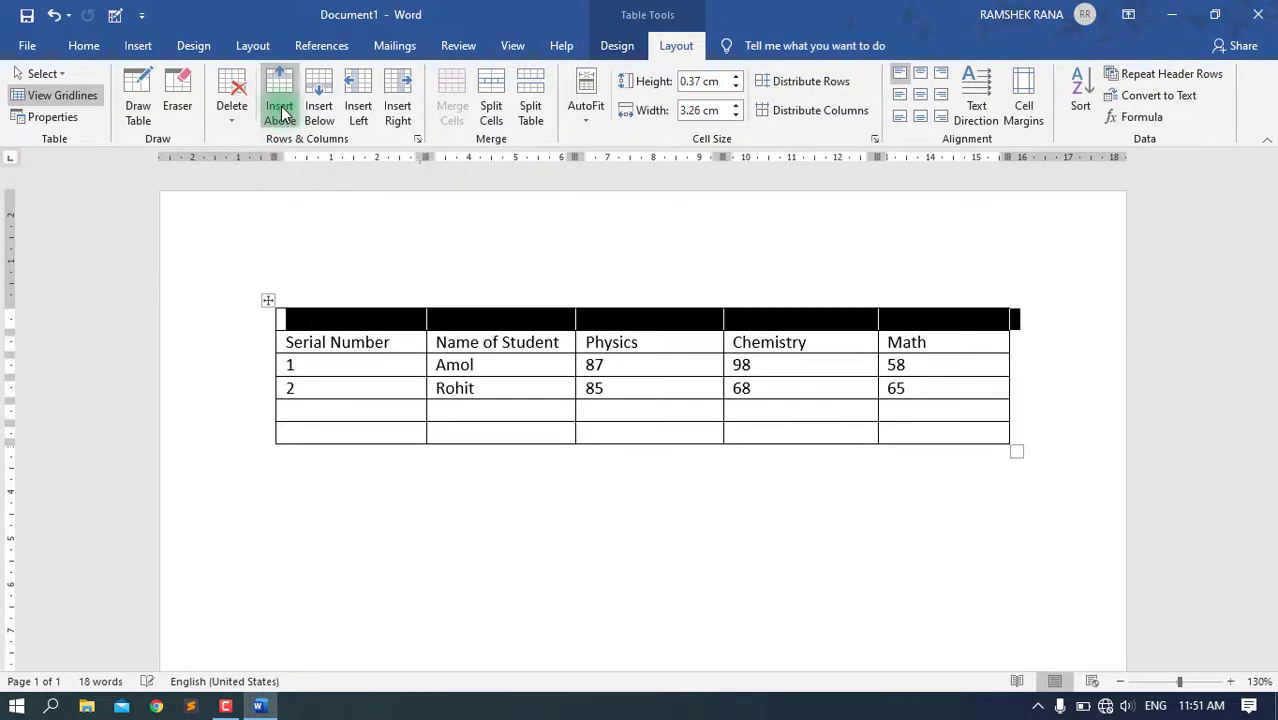
click(390, 320)
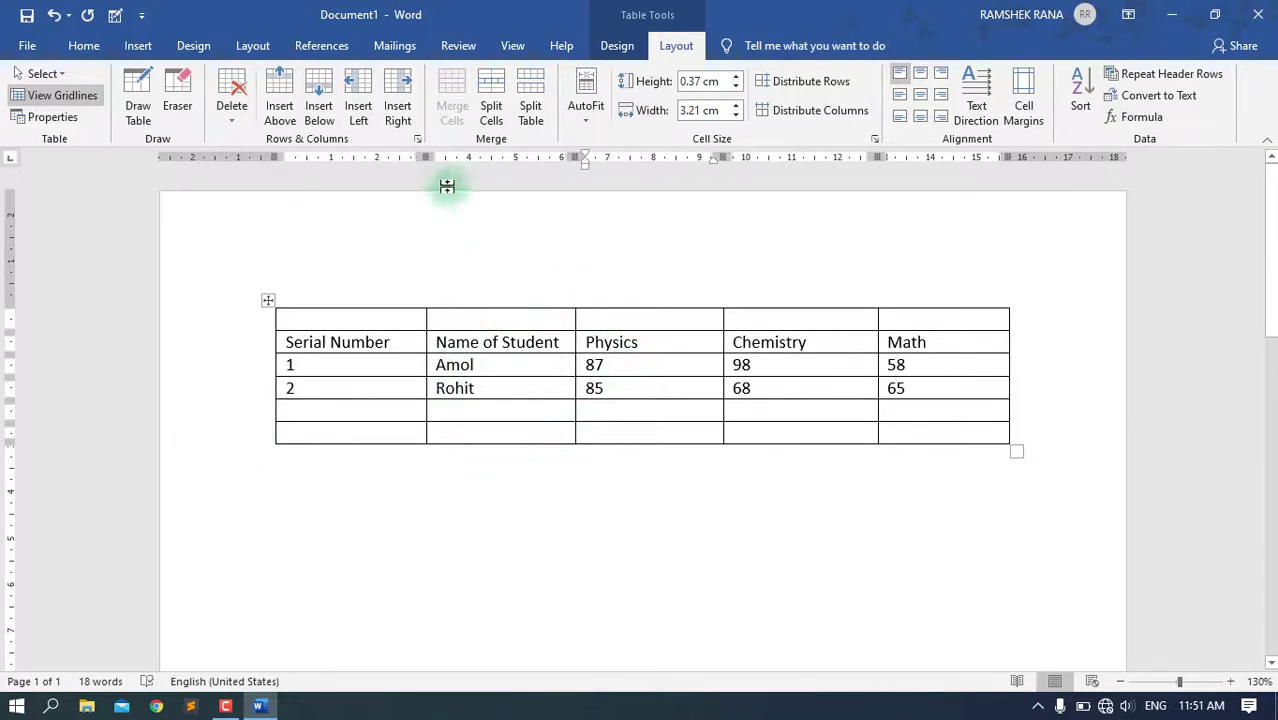
- Insert an empty column before Physics, then undo it with Ctrl+Z
click(356, 112)
click(570, 450)
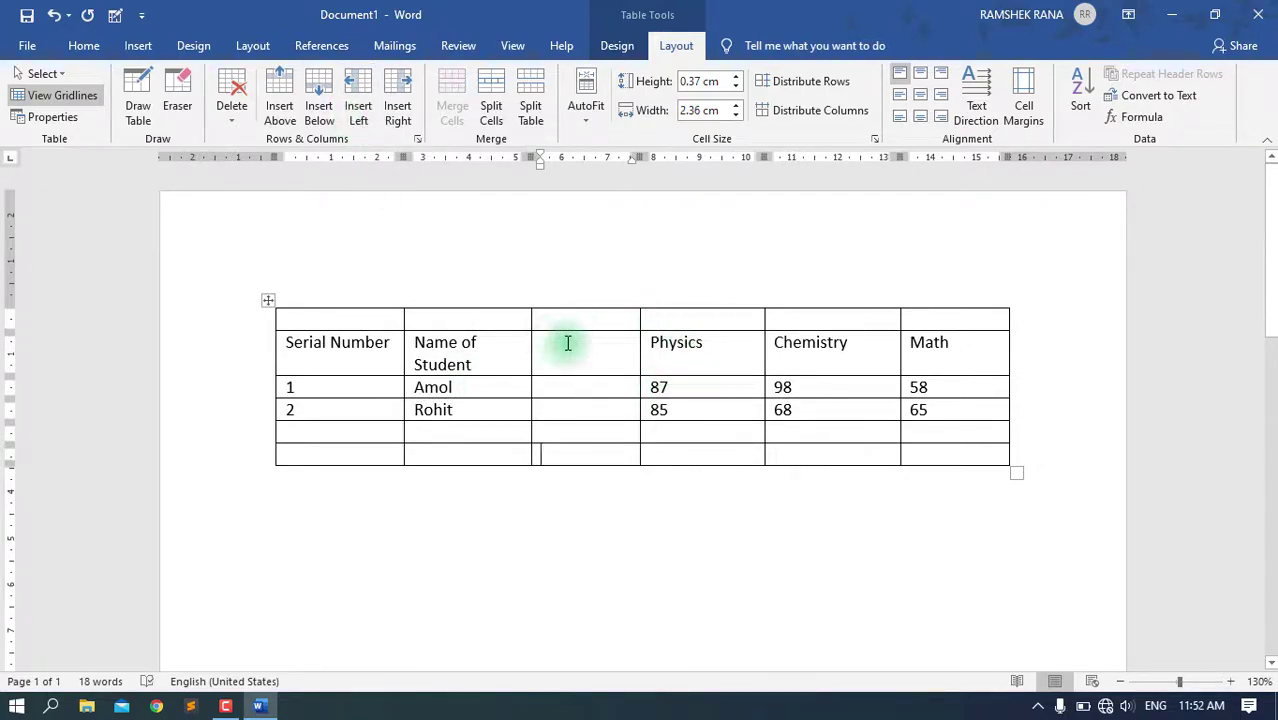
key(ctrl+z)
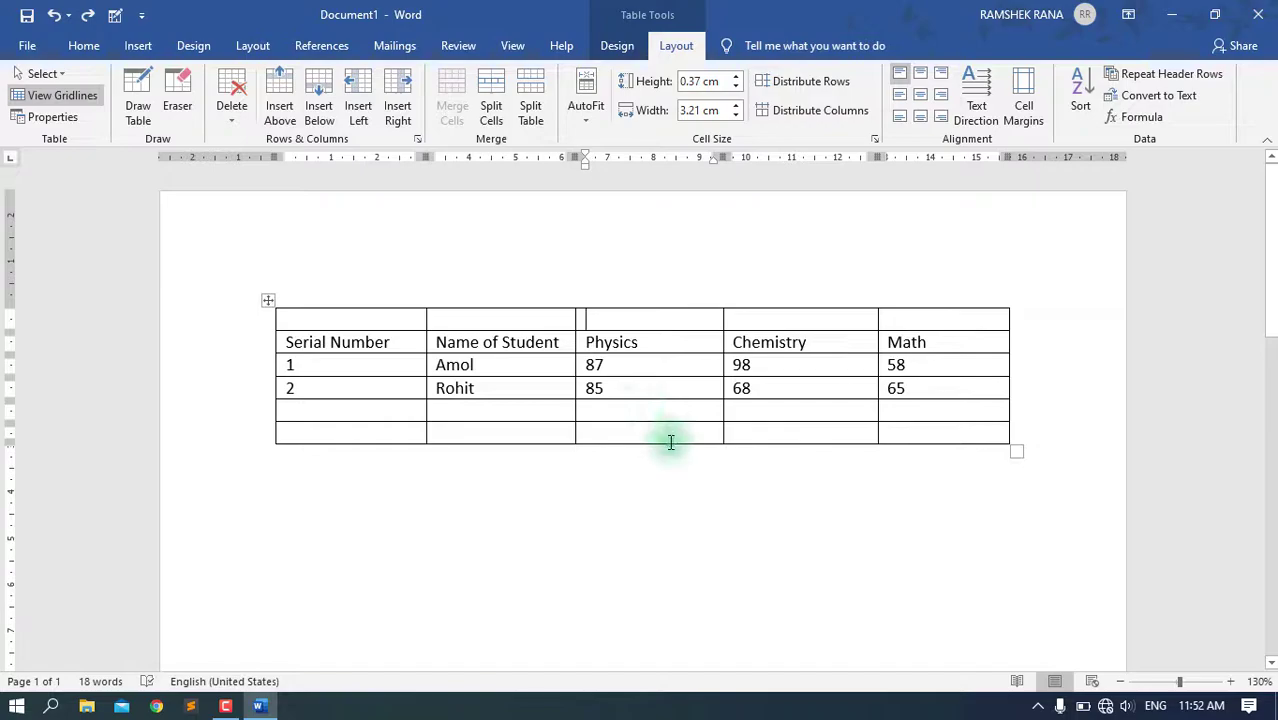
- Merge the new empty top row into one cell spanning the full table width
click(247, 322)
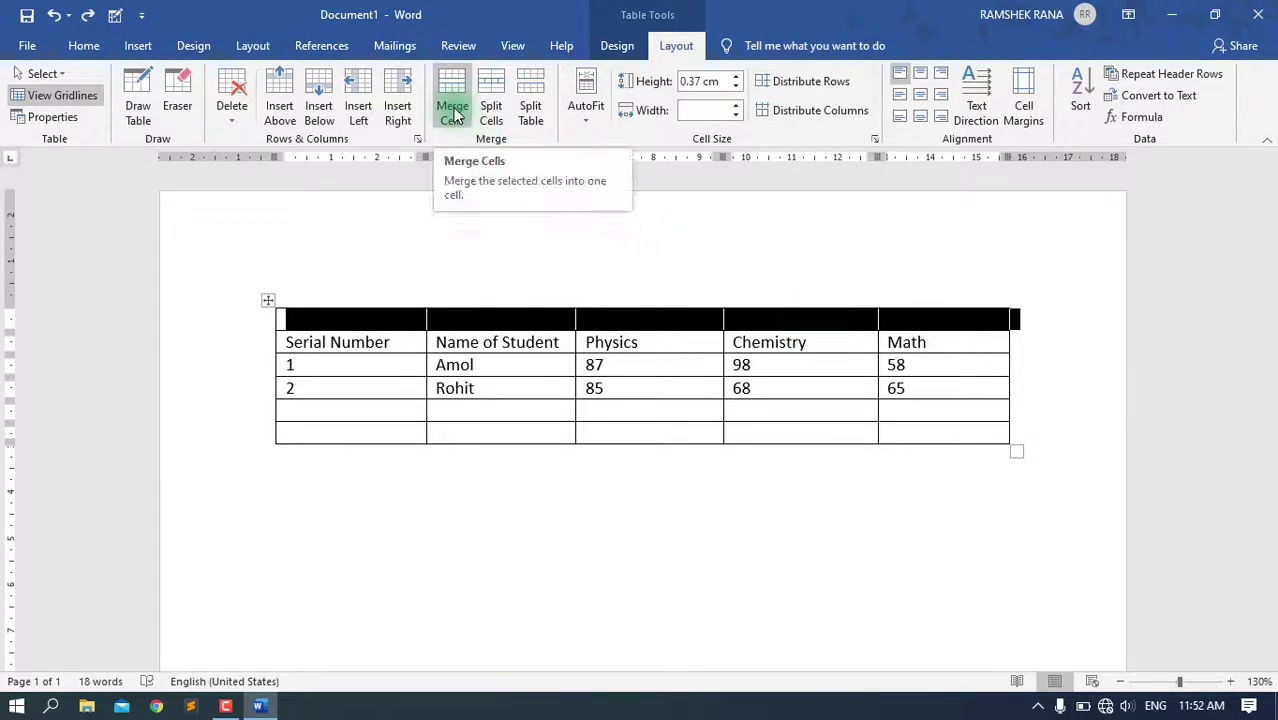
click(444, 366)
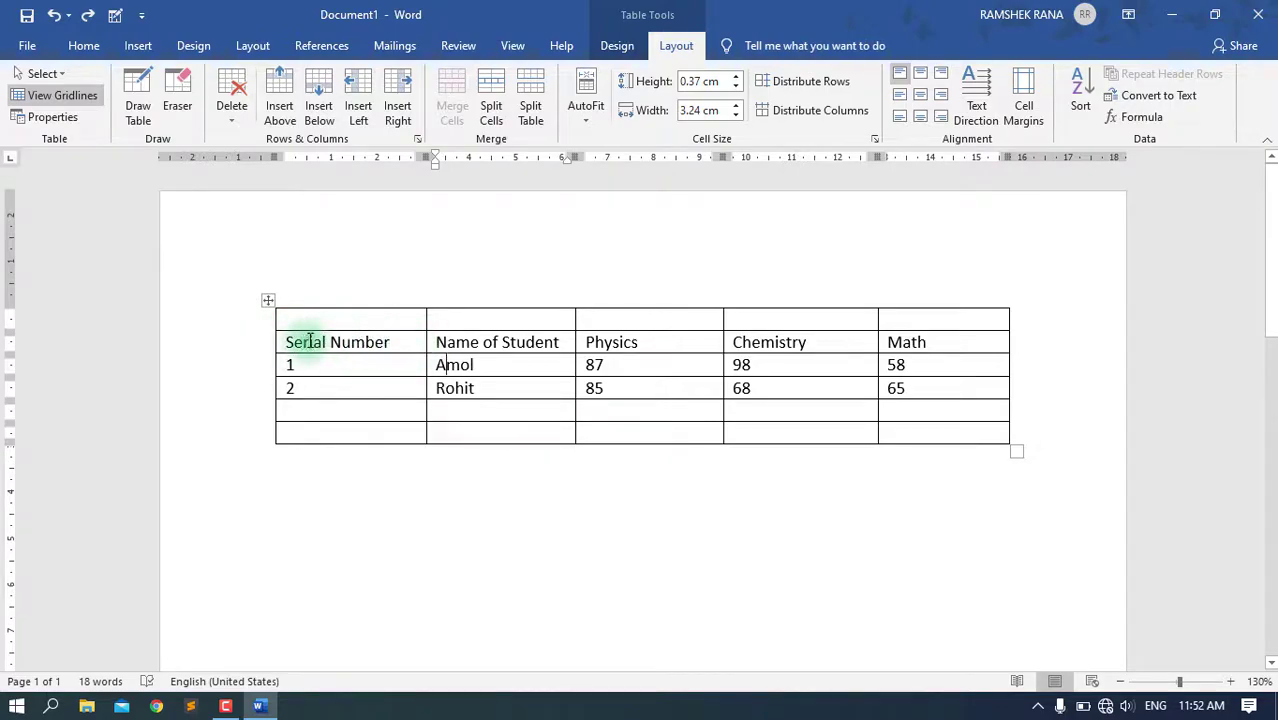
click(263, 320)
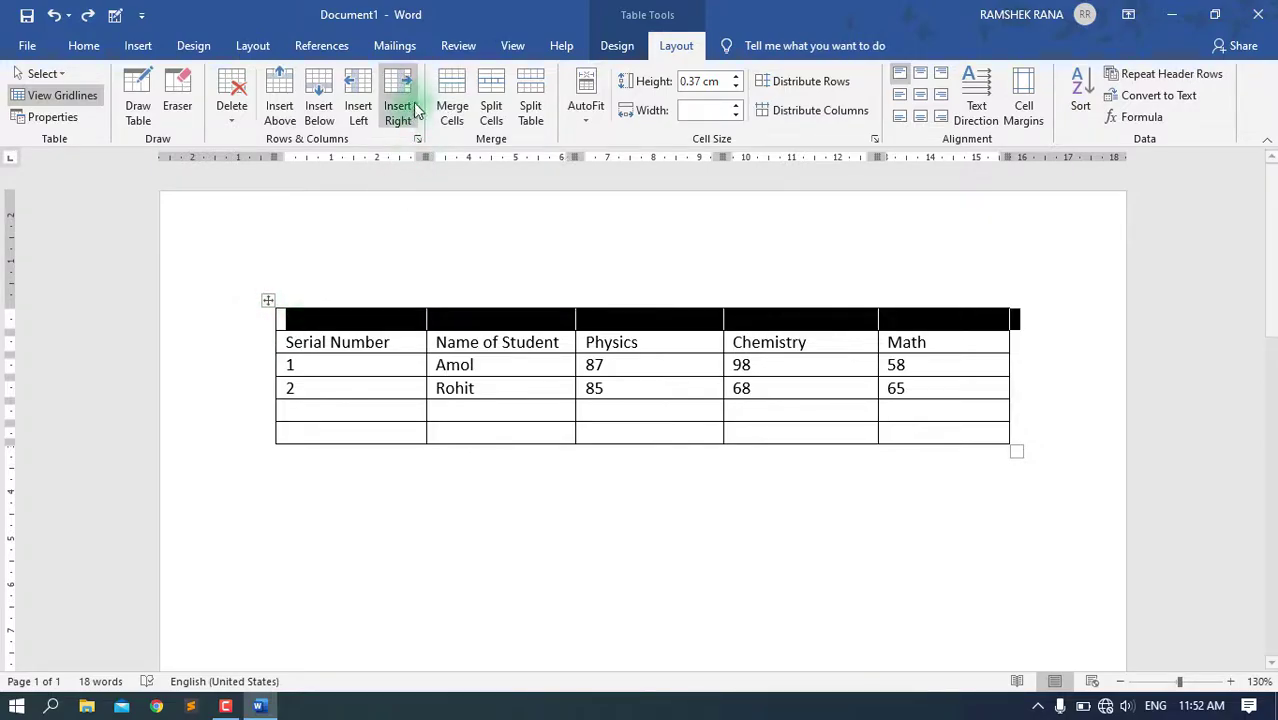
click(452, 106)
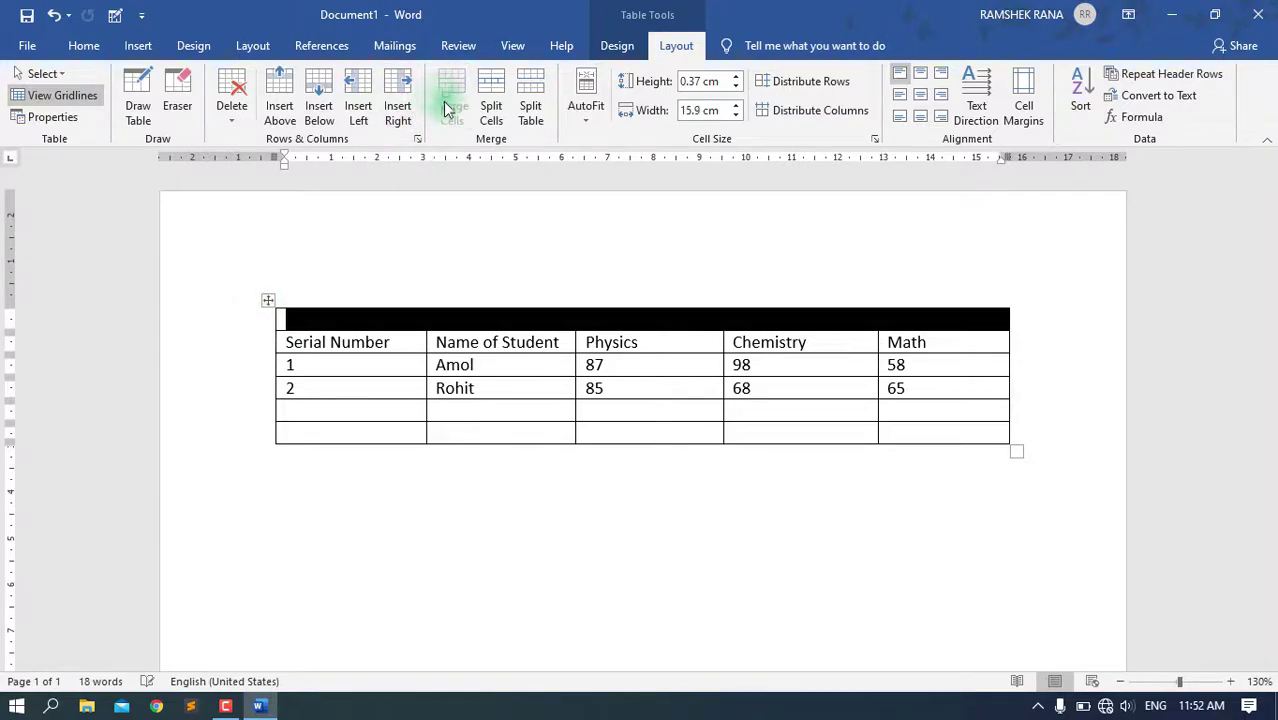
click(718, 322)
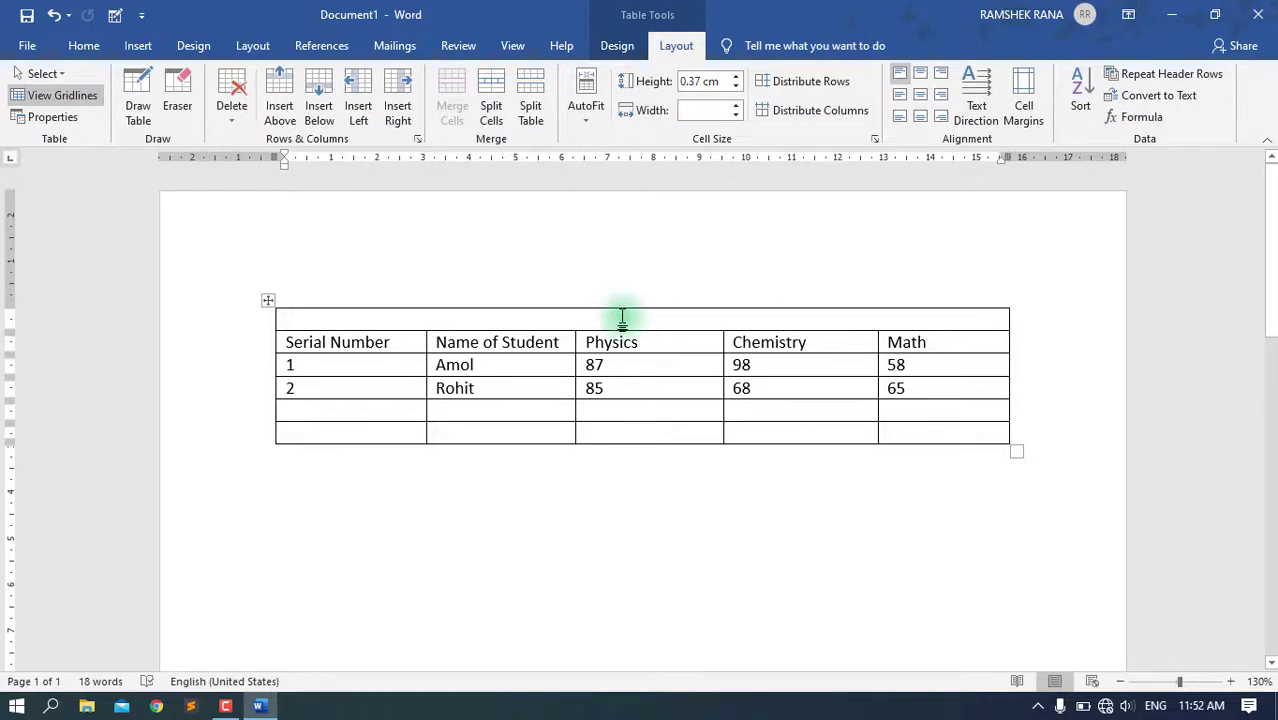
- Type the title 'Student DATA' in the merged top row and center it
text(Student DATA)
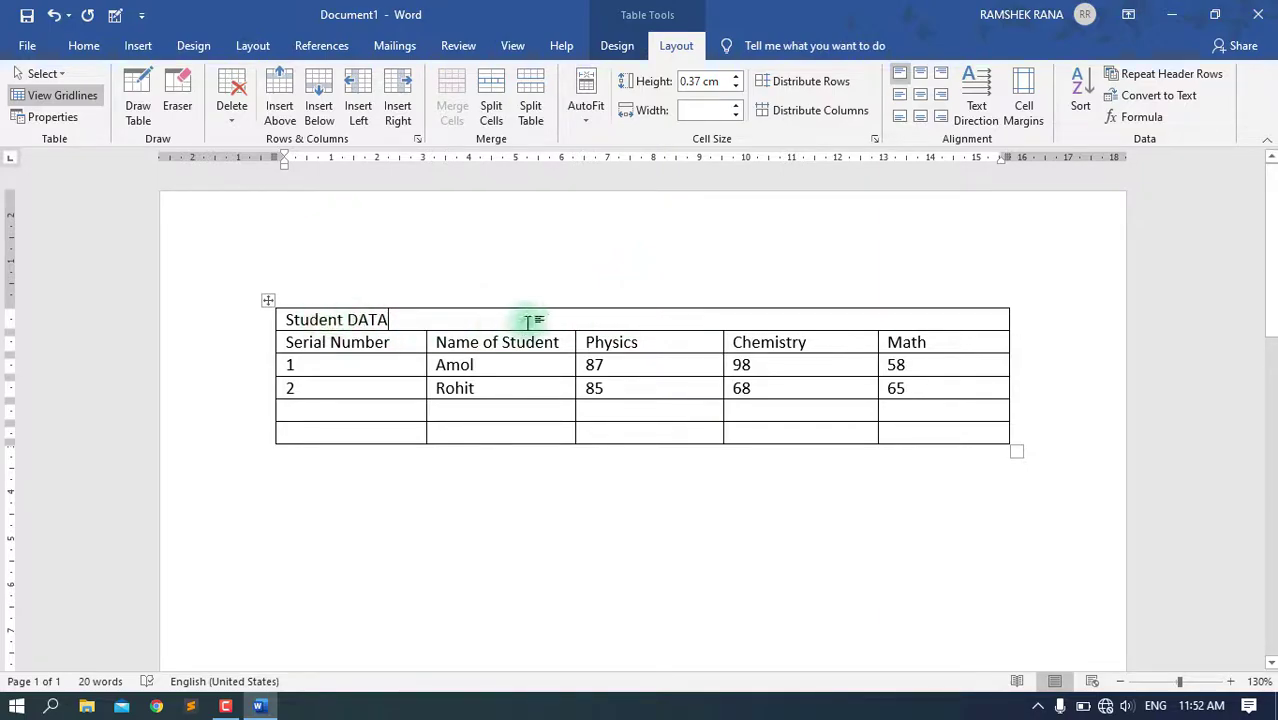
click(407, 320)
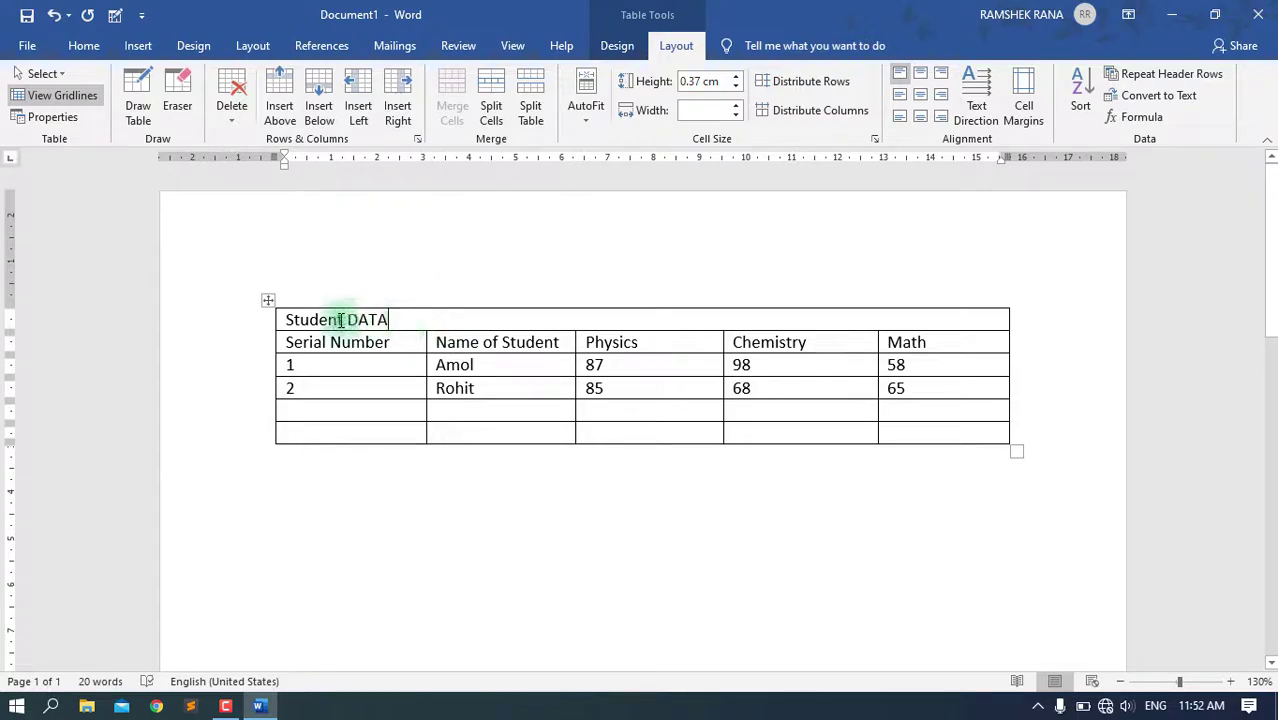
click(261, 328)
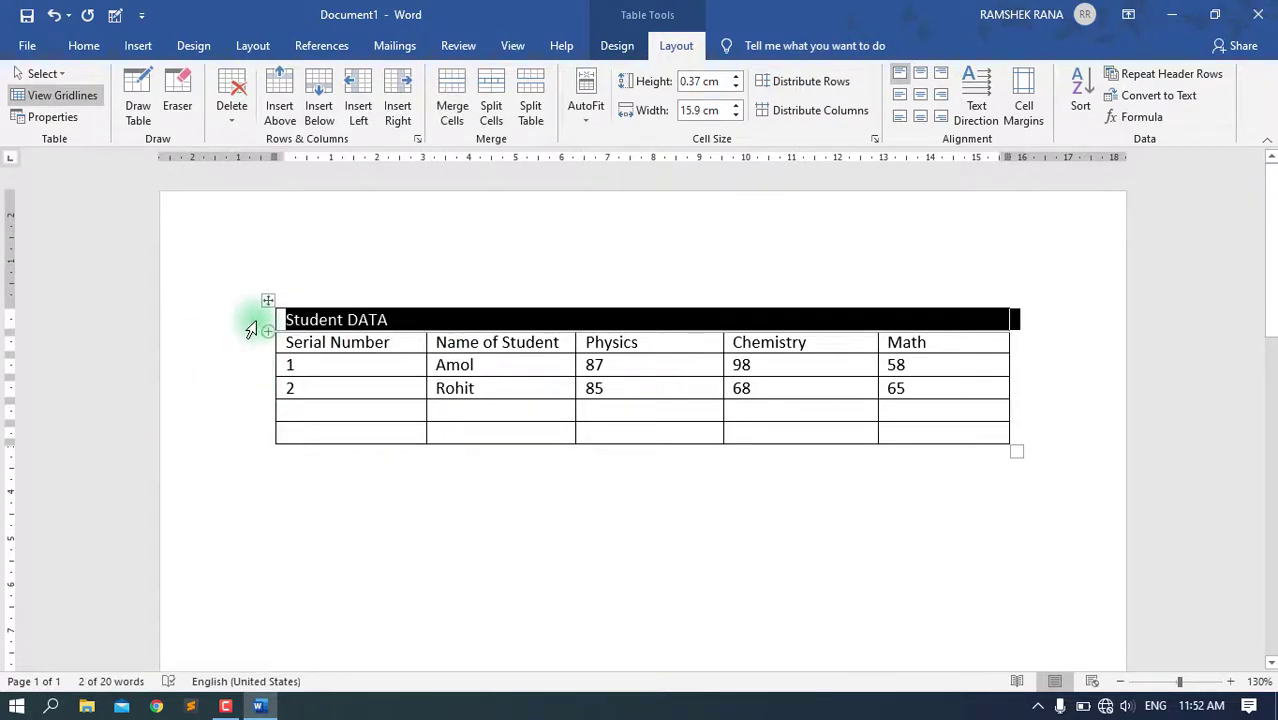
click(926, 94)
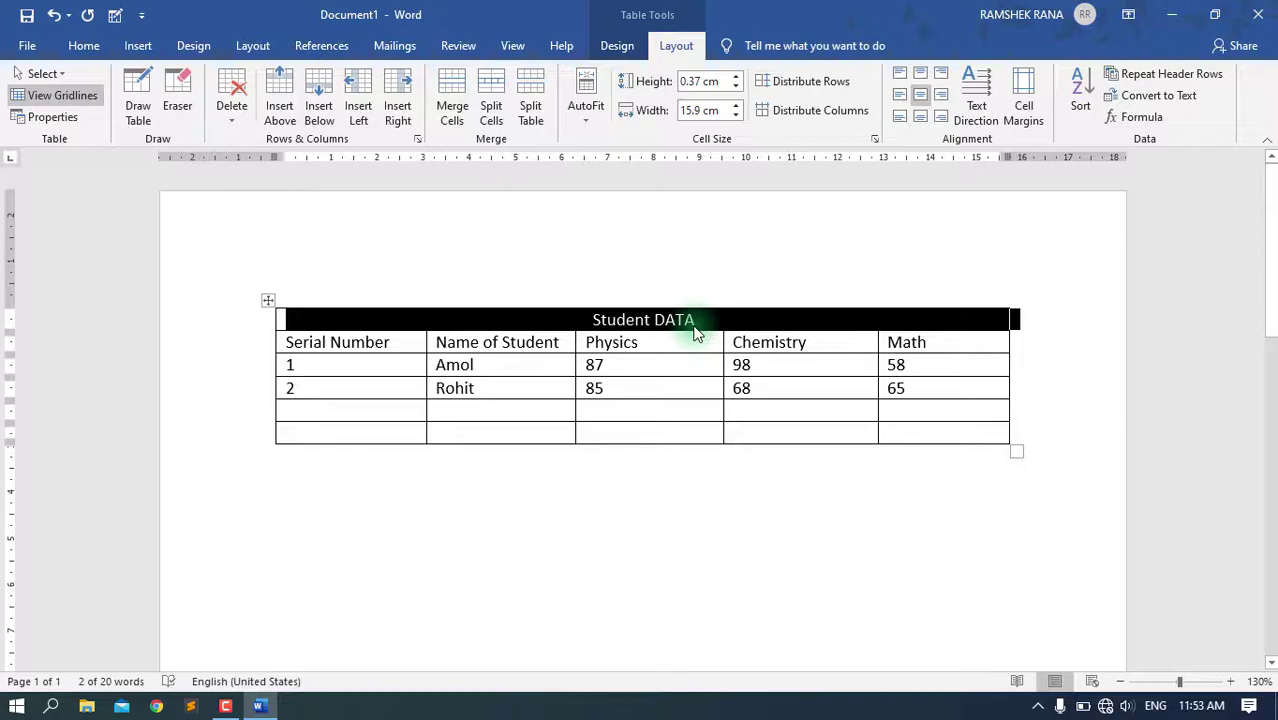
click(694, 326)
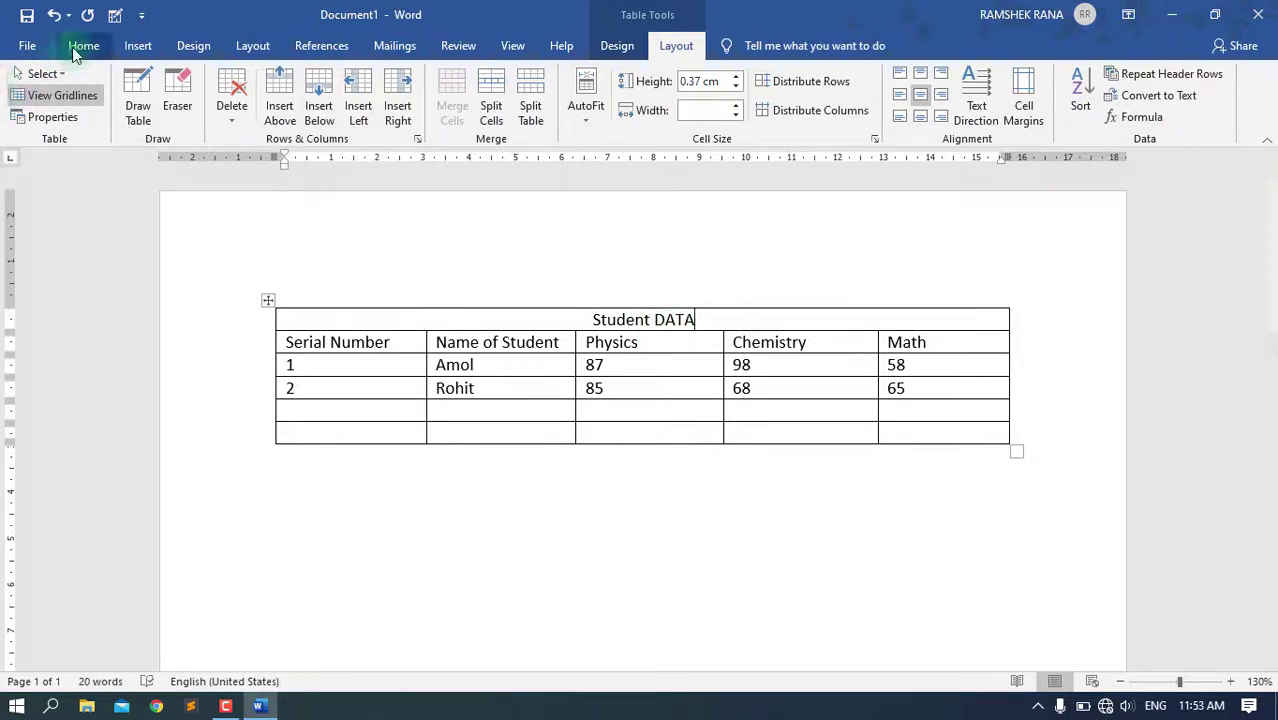
- Make the 'Student DATA' title bold with a blue font colour
double_click(636, 320)
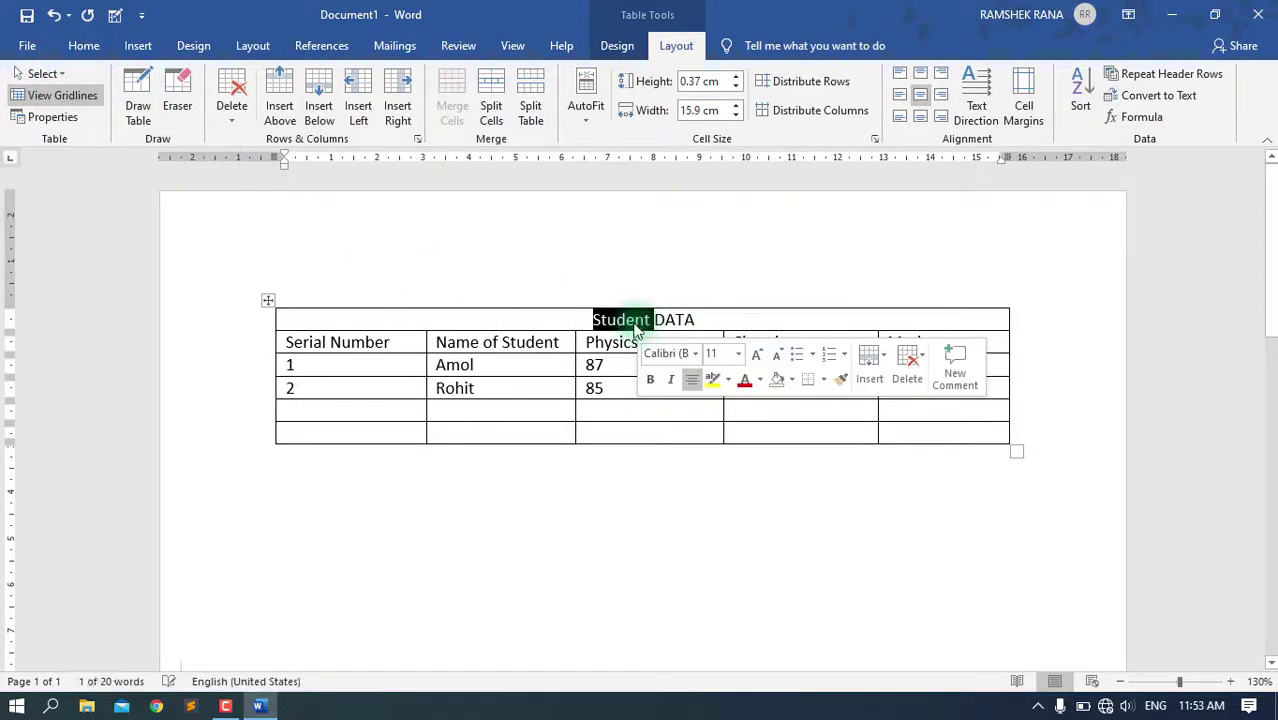
drag(593, 320, 695, 320)
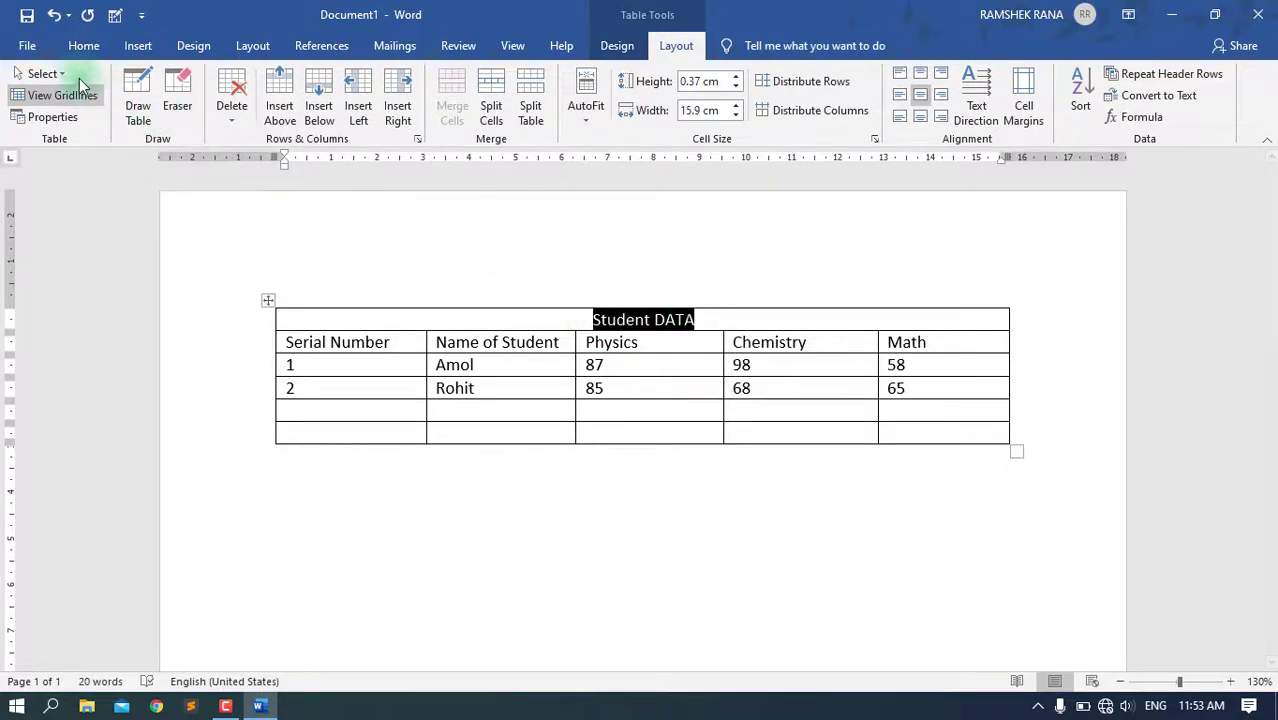
click(84, 45)
click(170, 112)
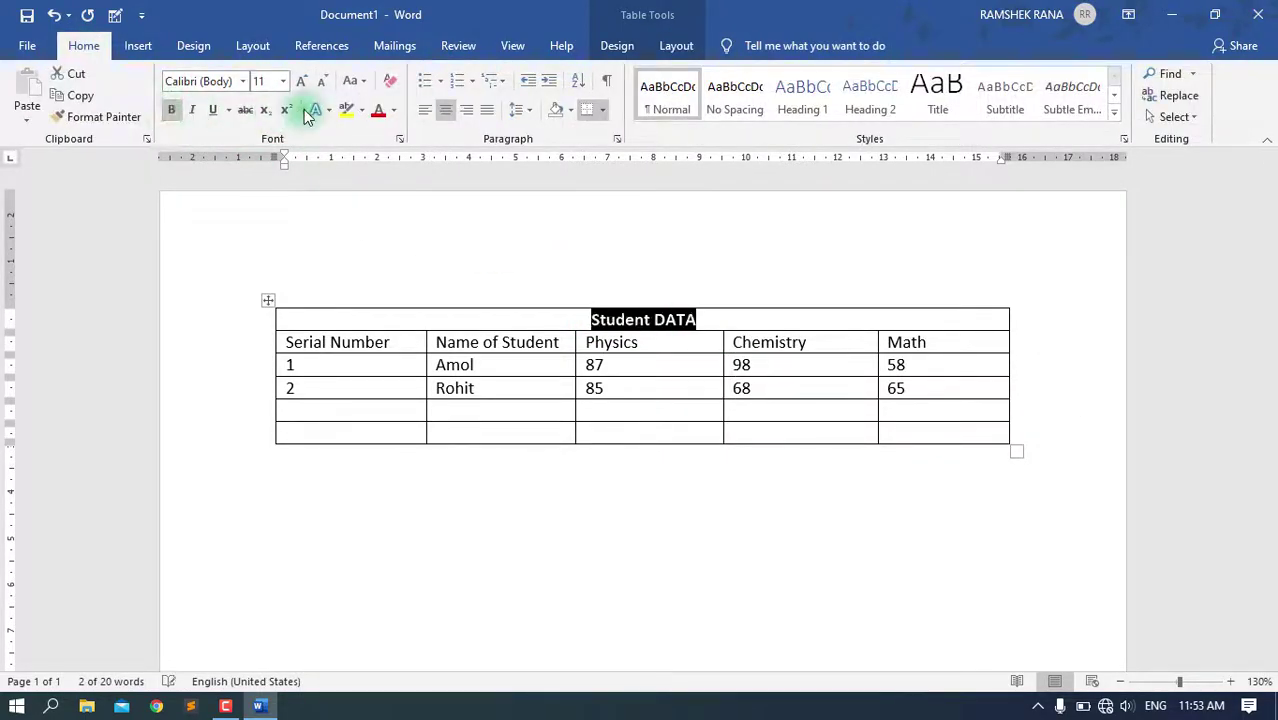
click(395, 112)
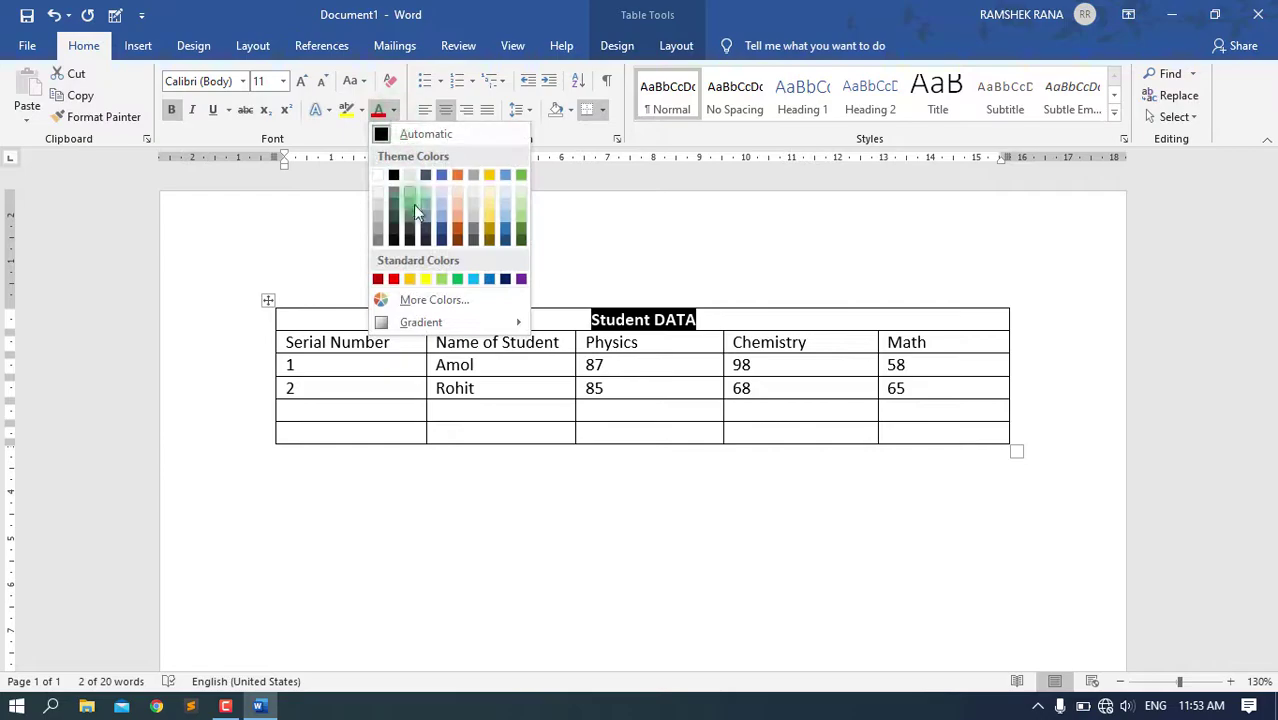
click(488, 275)
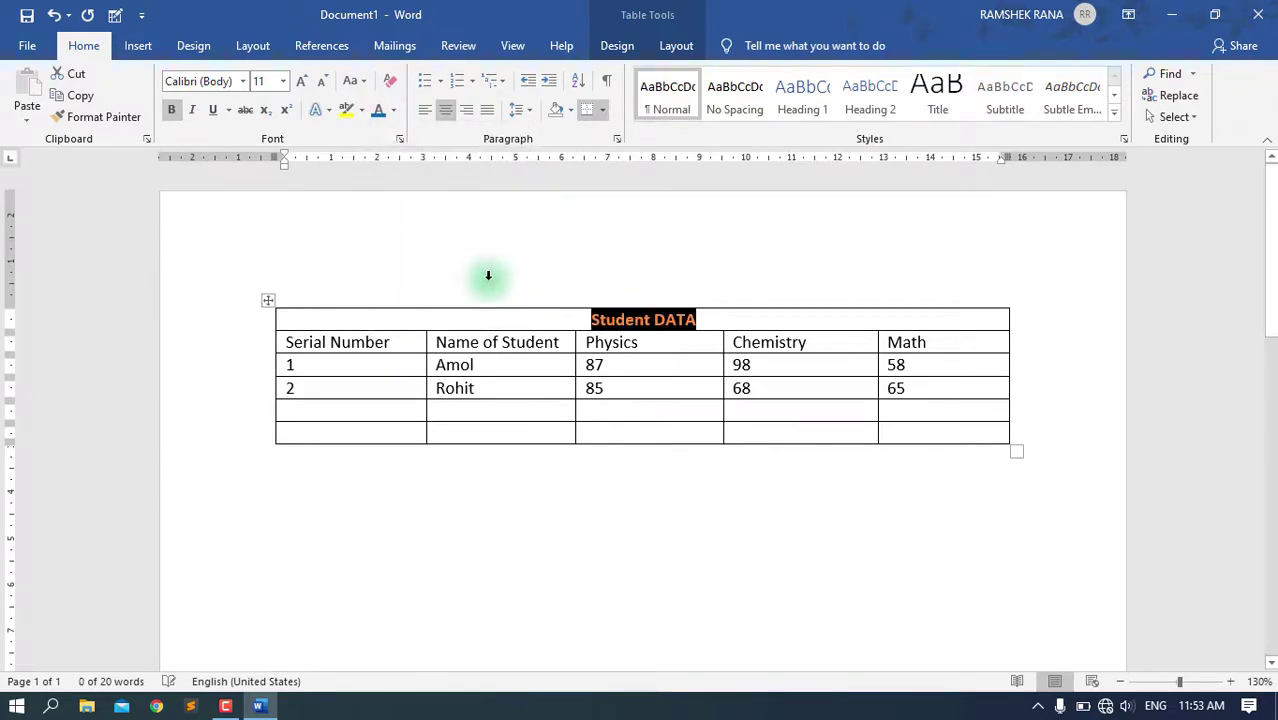
click(524, 320)
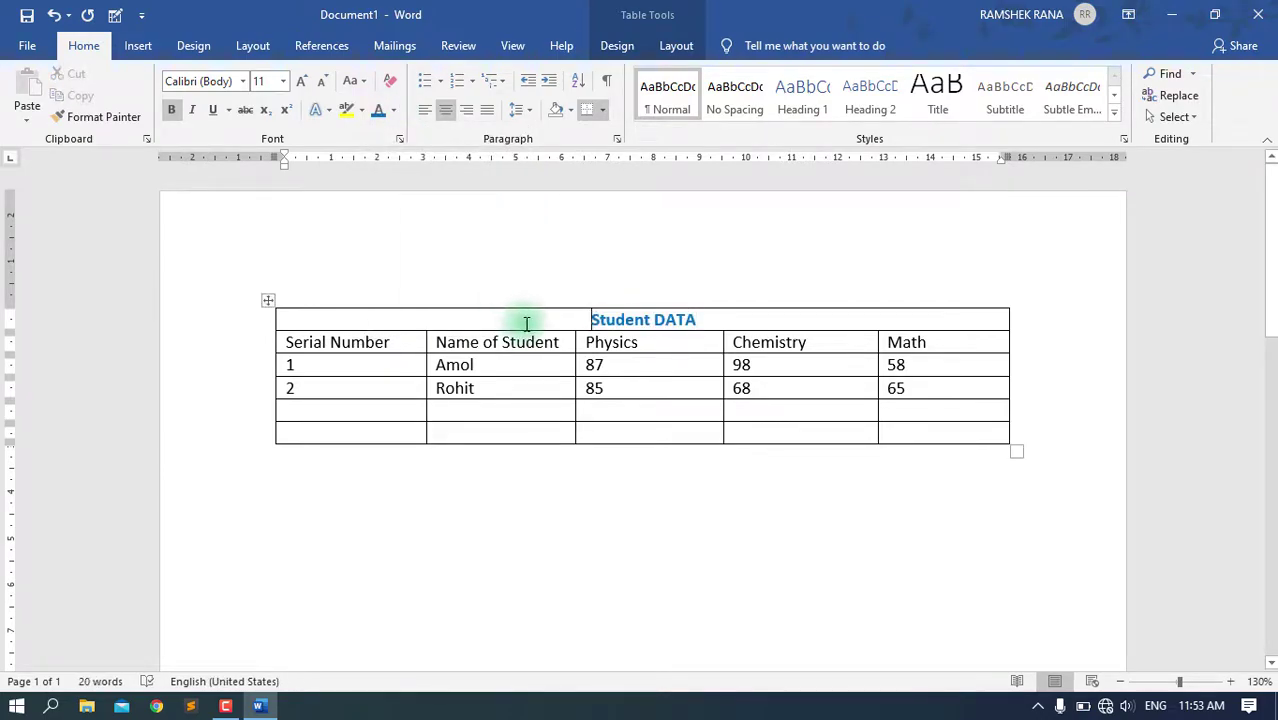
- Select the entire marks table and apply Align Center to every cell
click(145, 48)
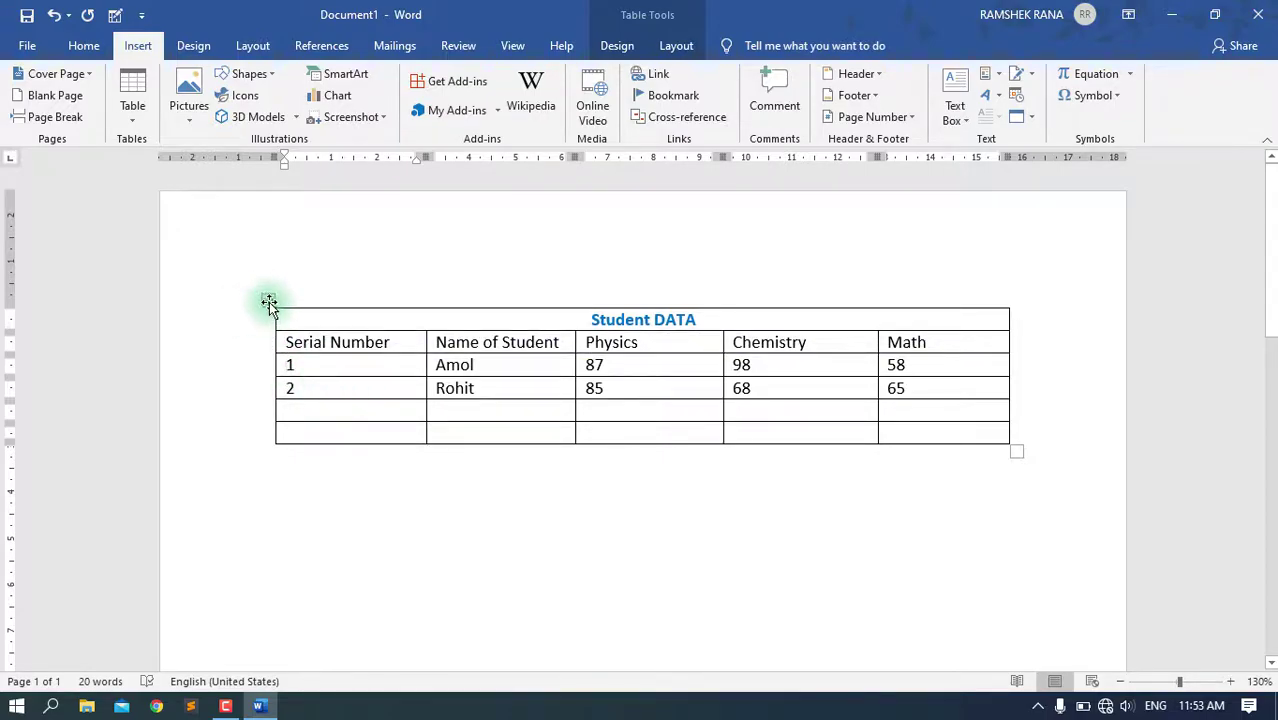
click(269, 303)
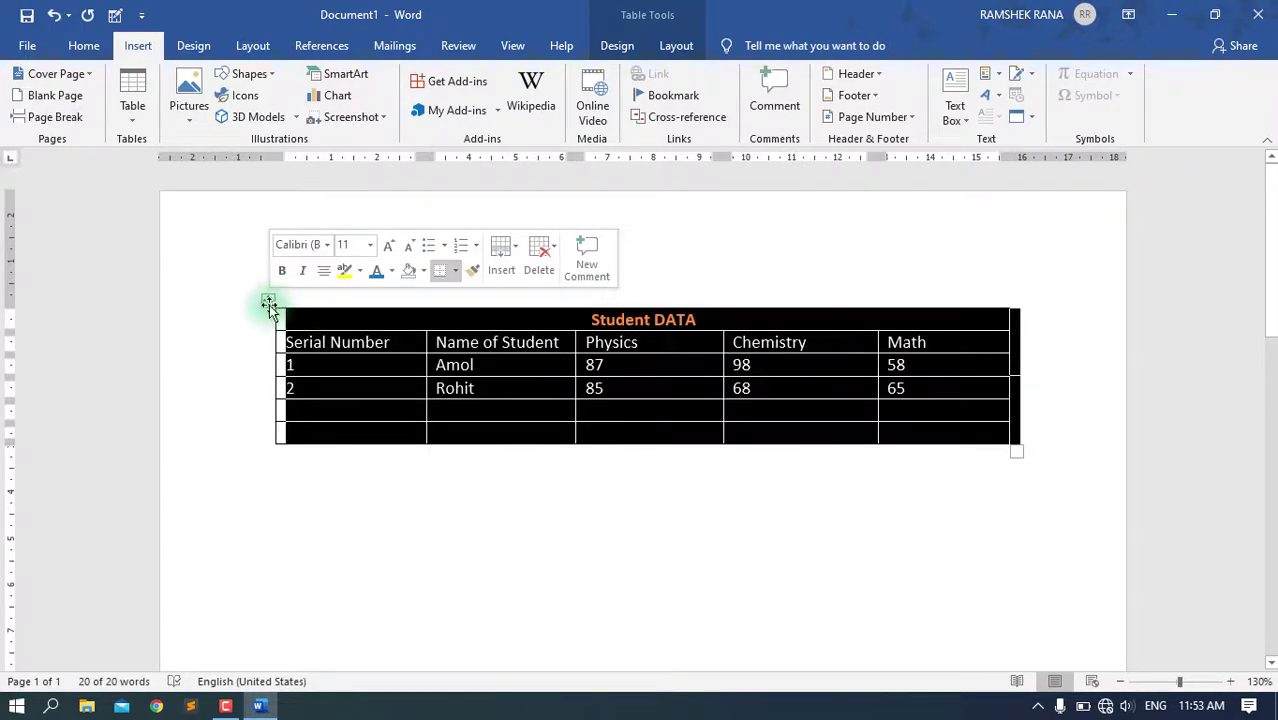
click(676, 46)
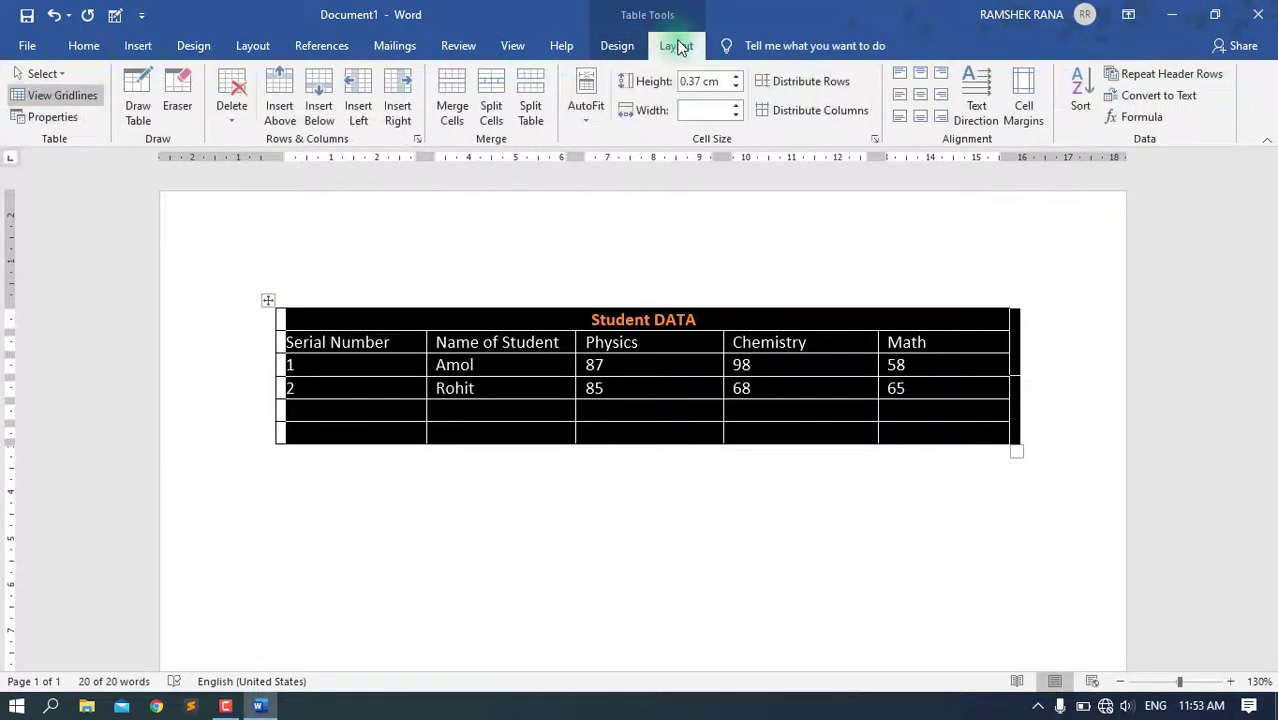
click(920, 96)
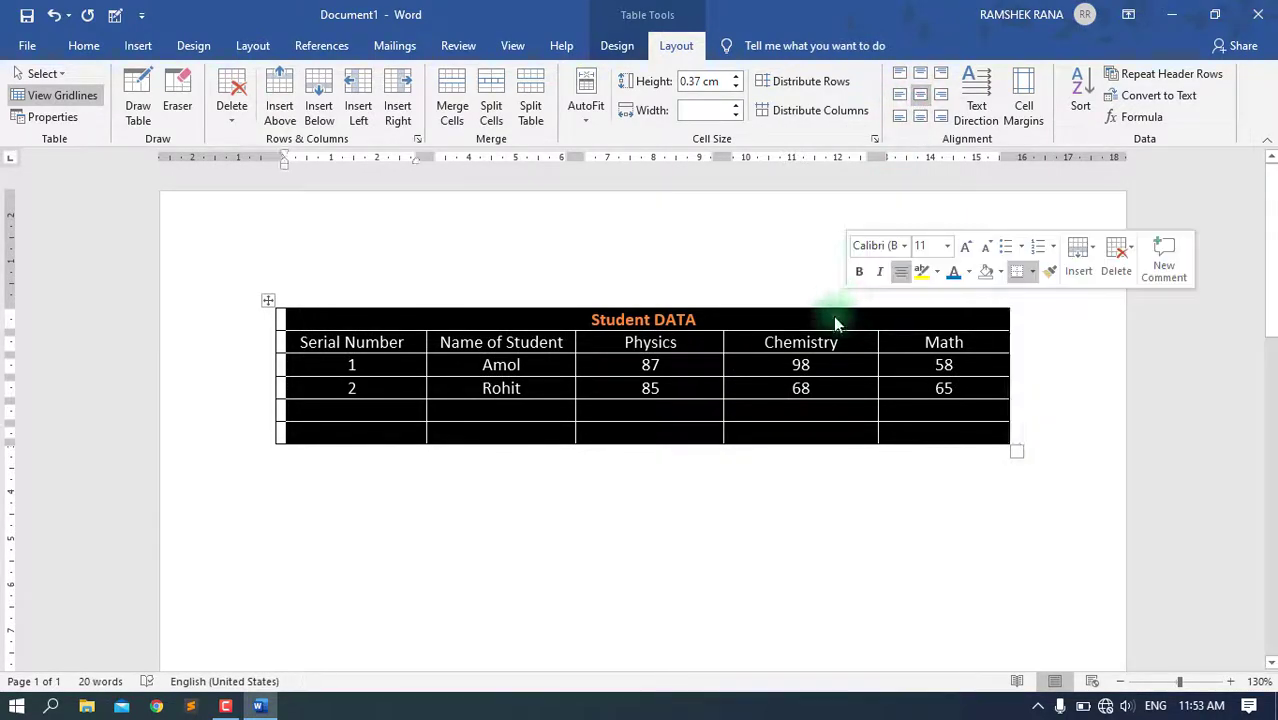
click(940, 548)
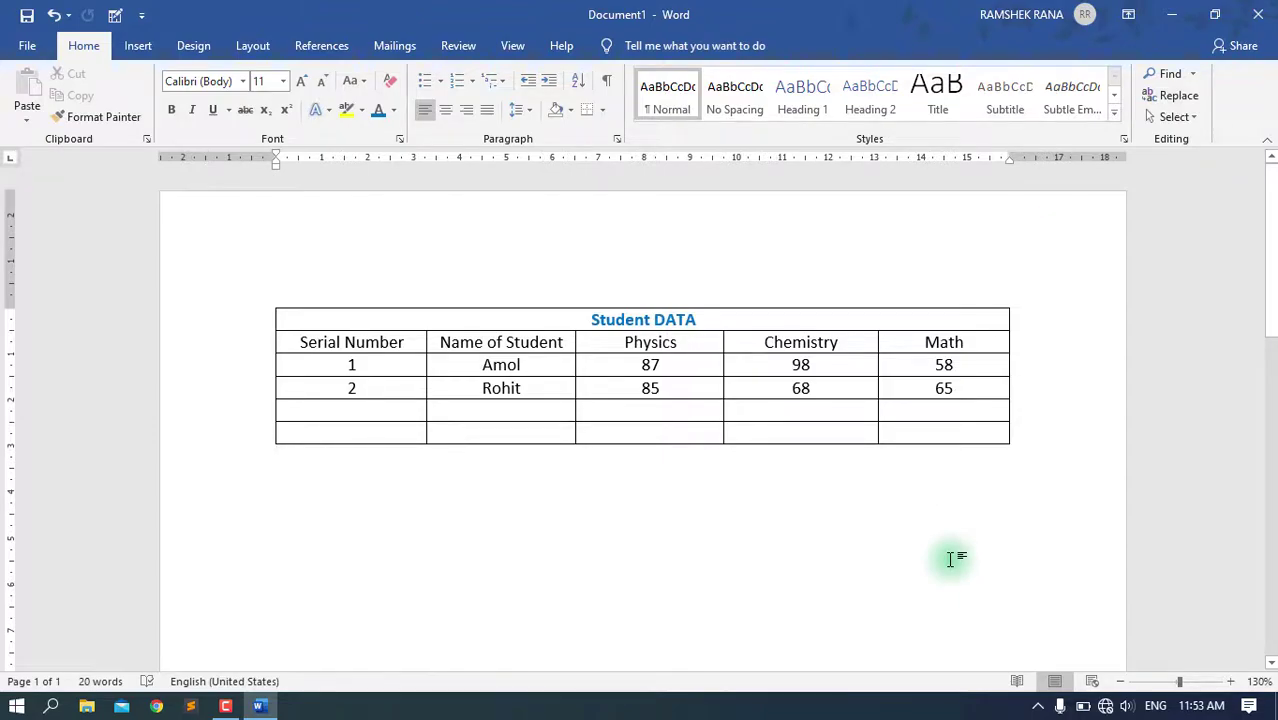
- Split the Chemistry header cell into 1 column and 2 rows, leaving an empty cell below
click(750, 397)
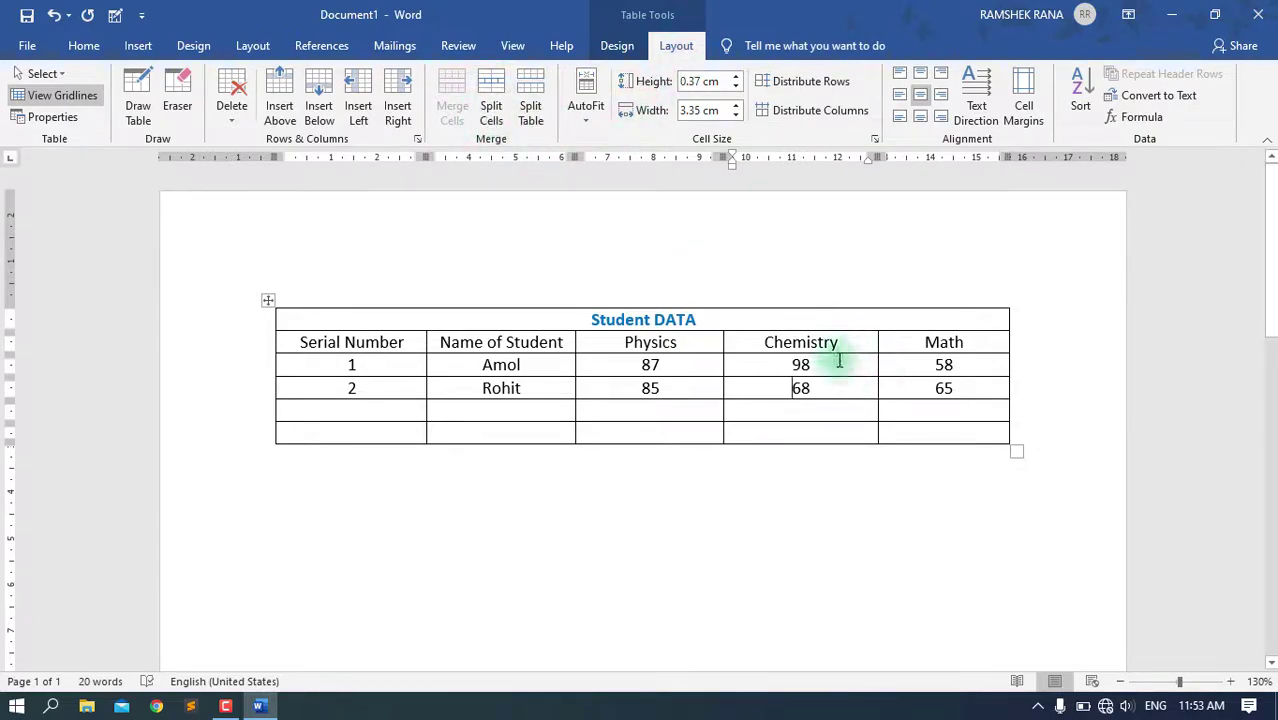
drag(766, 341, 840, 342)
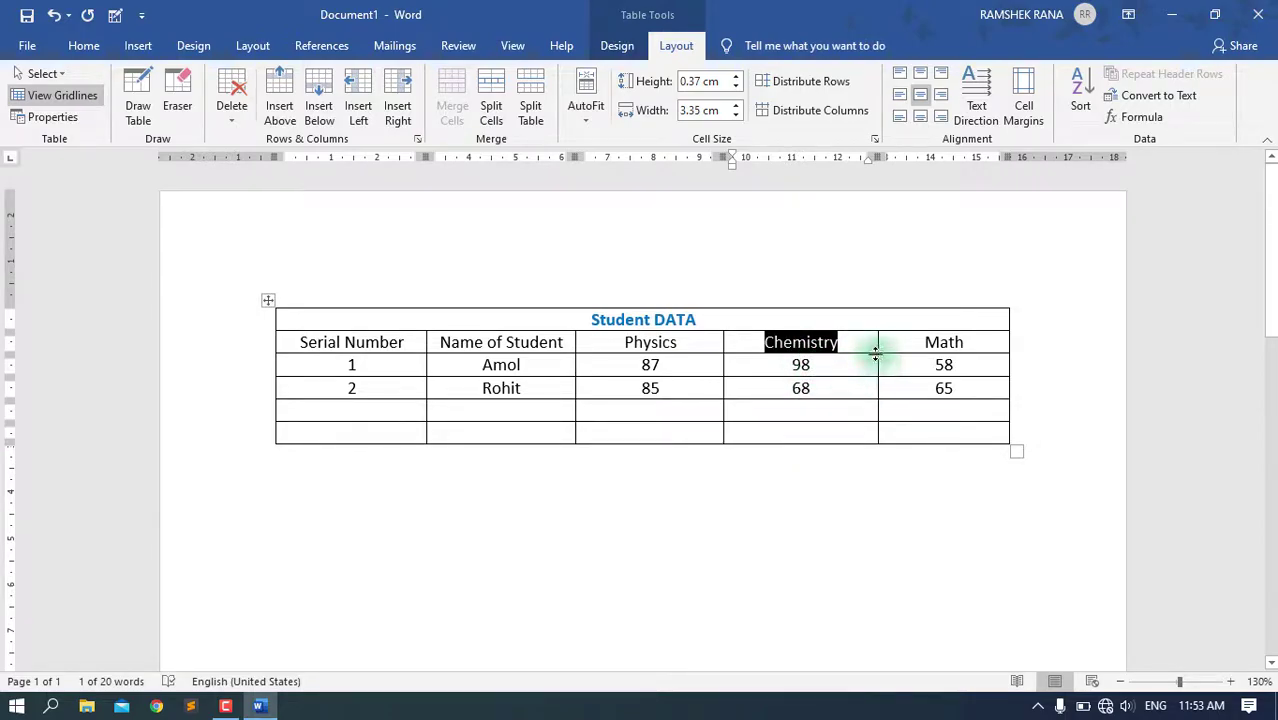
click(820, 340)
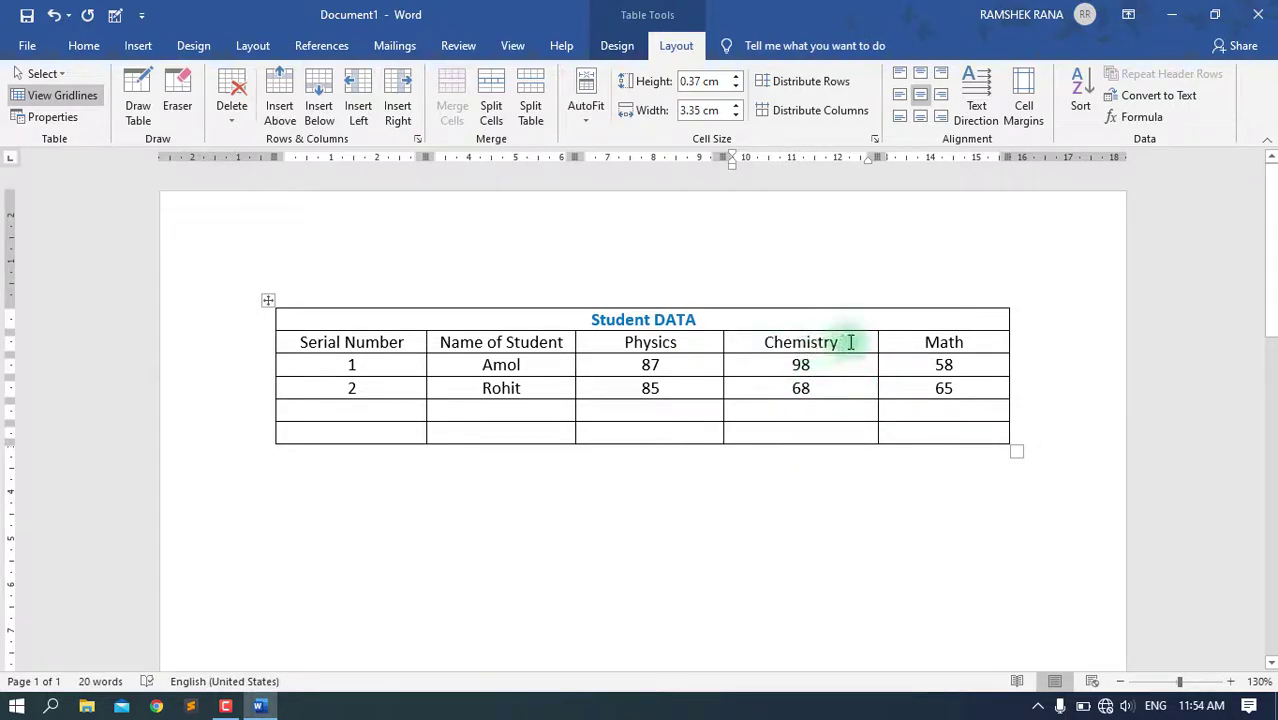
drag(850, 342, 765, 342)
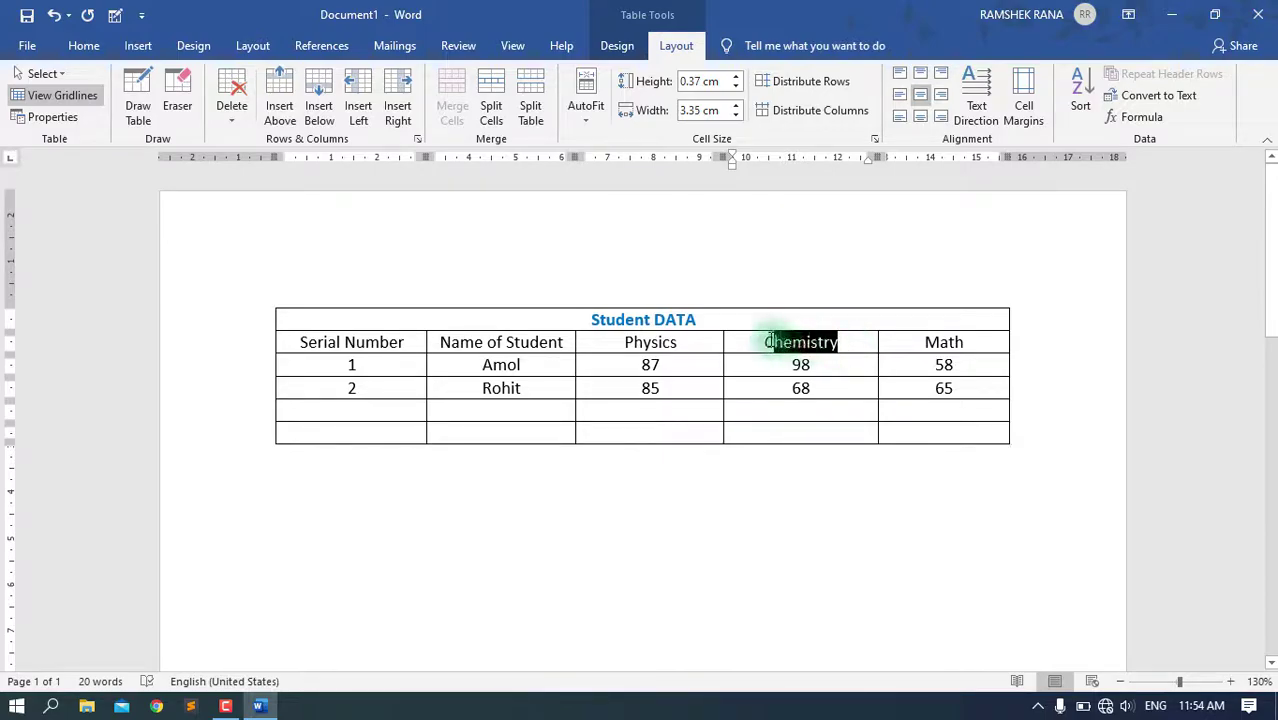
click(765, 342)
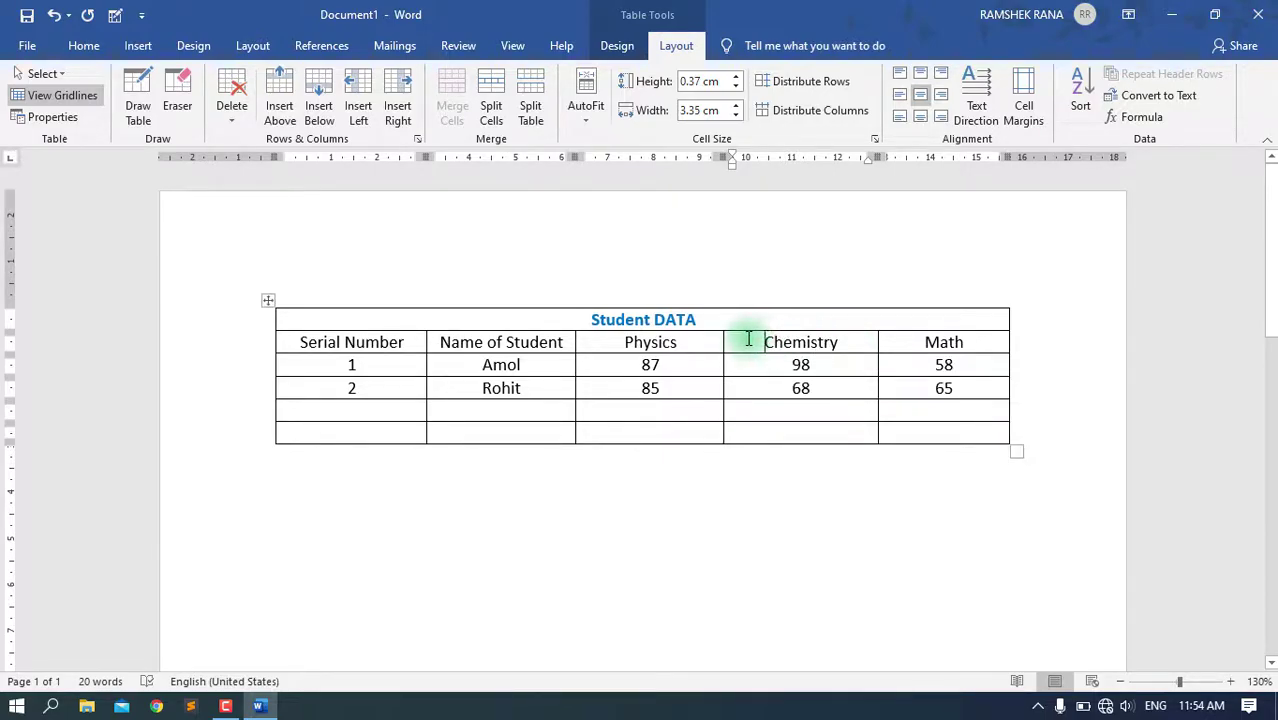
click(850, 345)
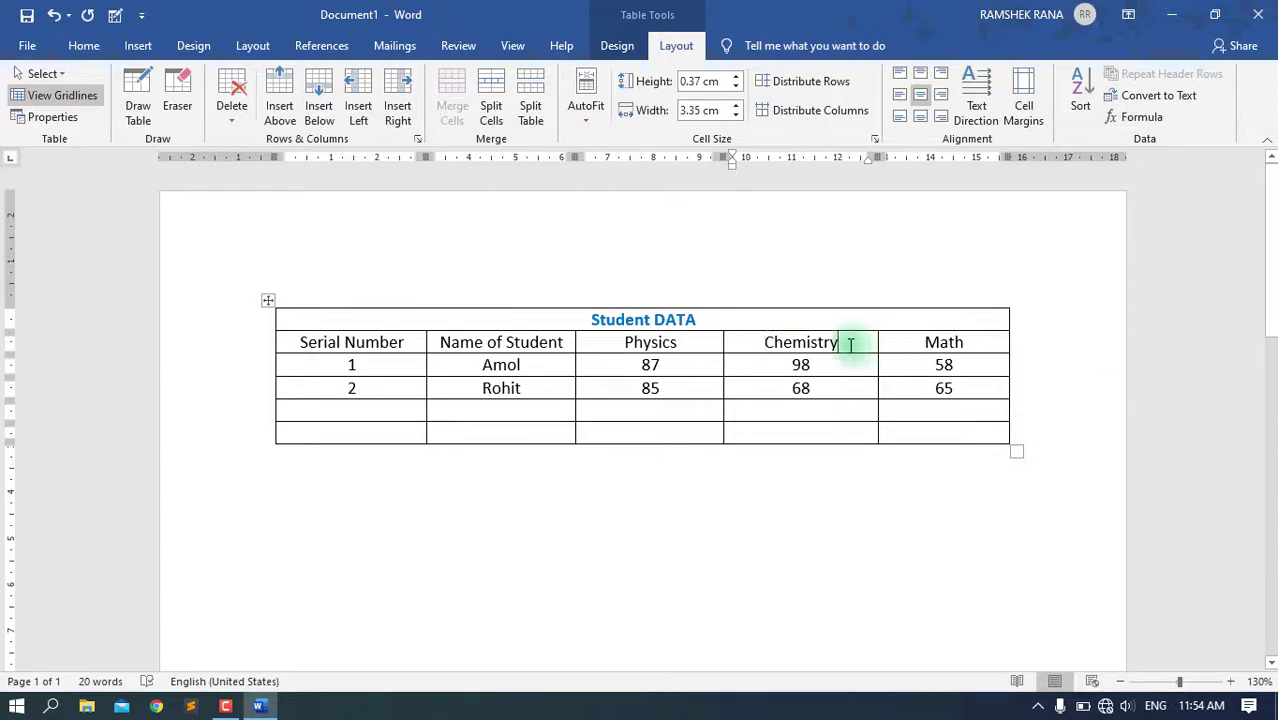
click(505, 119)
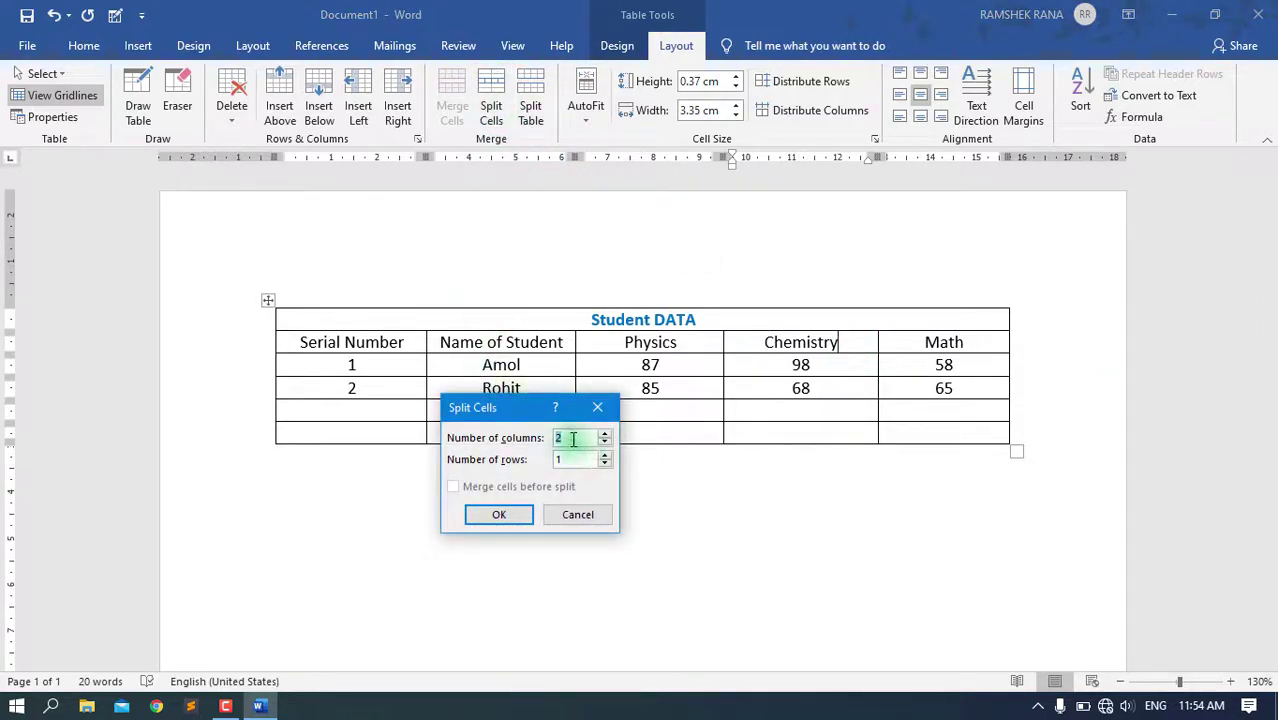
text(1)
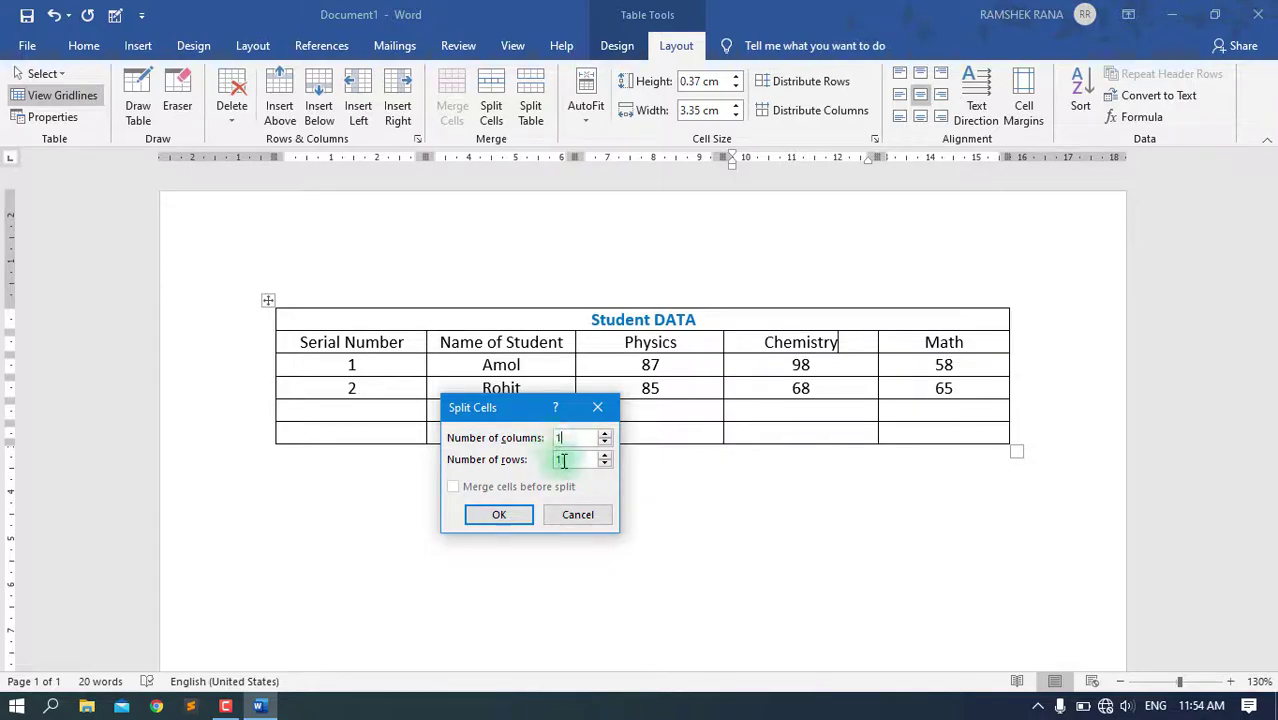
text(2)
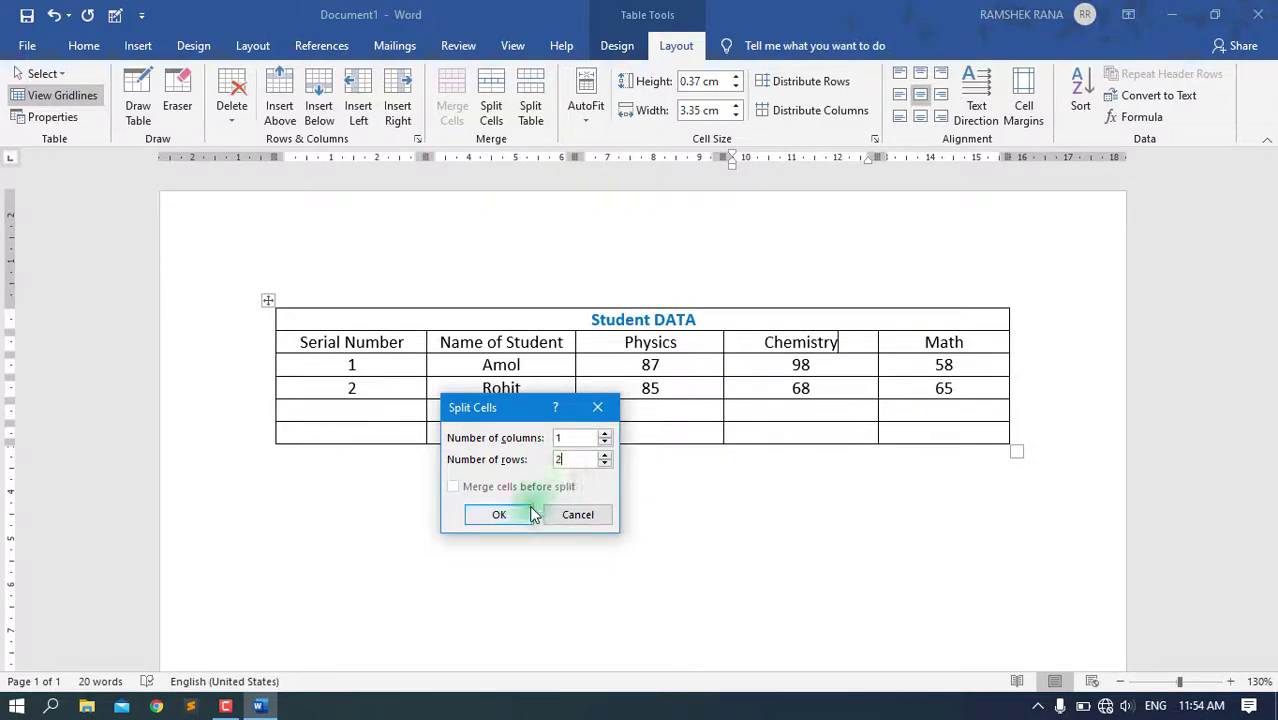
click(499, 514)
click(802, 364)
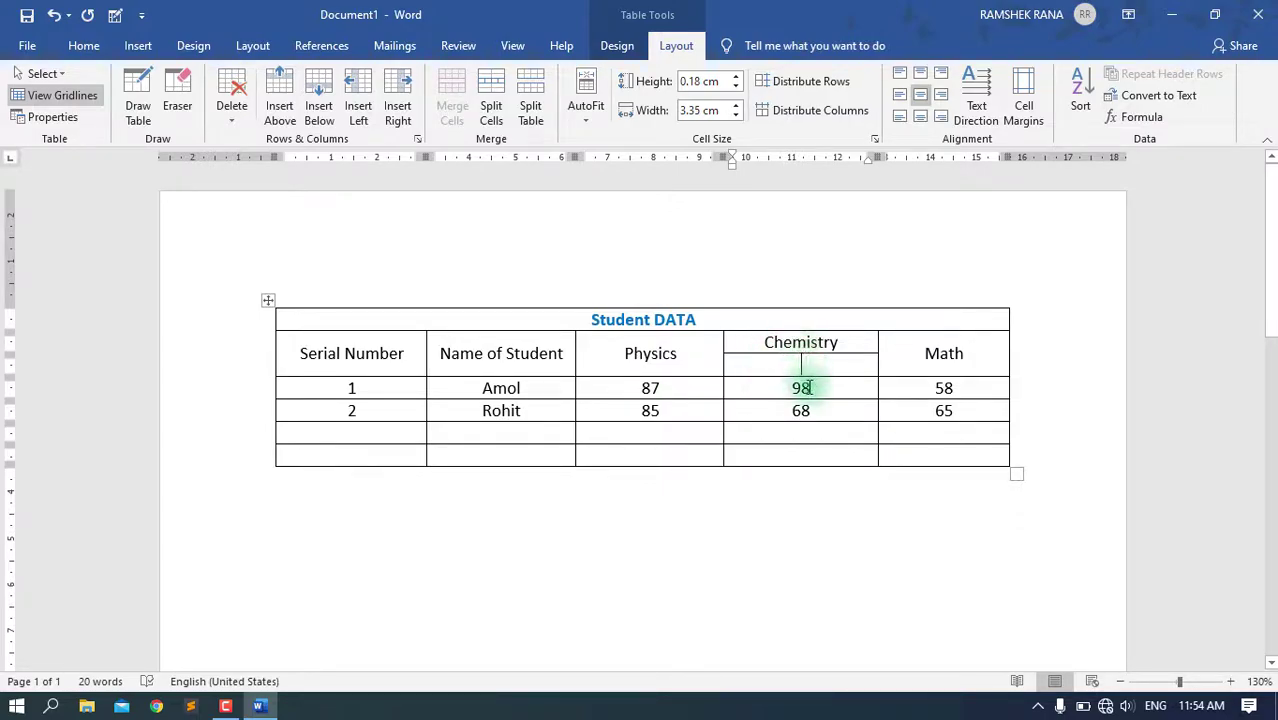
- Split the Chemistry cells below the header into 2 columns and 5 rows, merging before splitting
drag(811, 367, 810, 455)
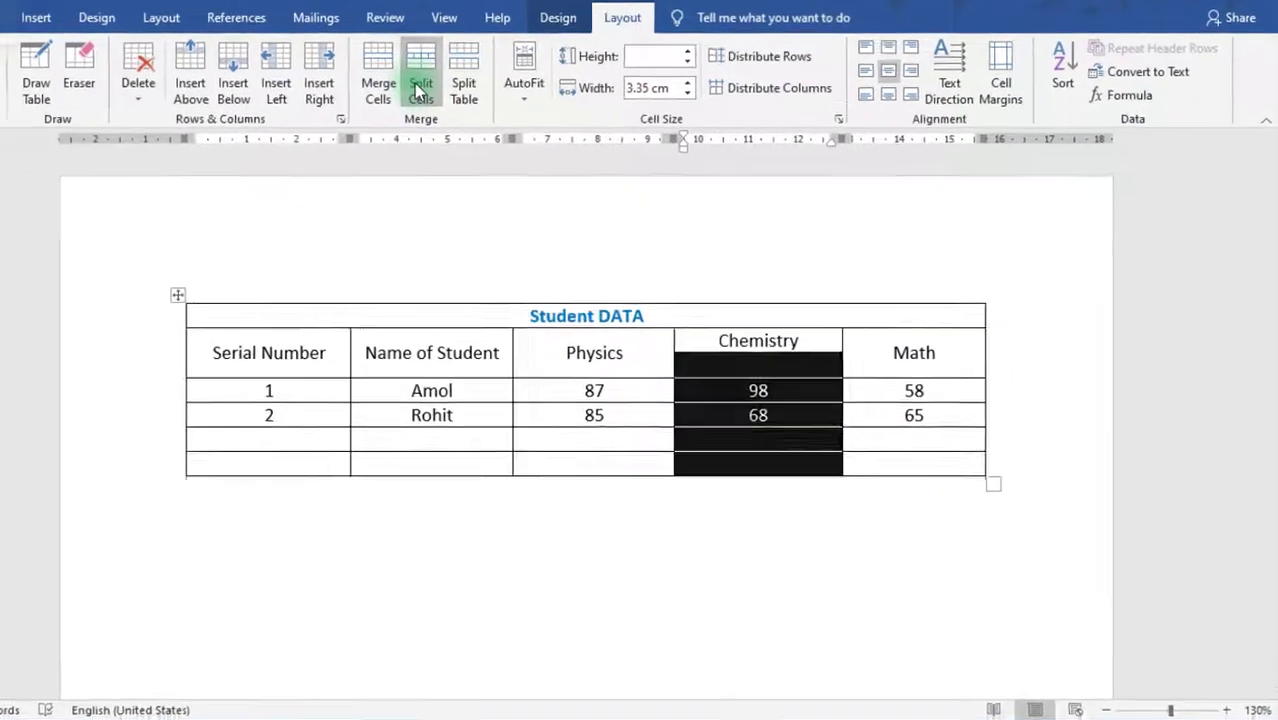
click(418, 90)
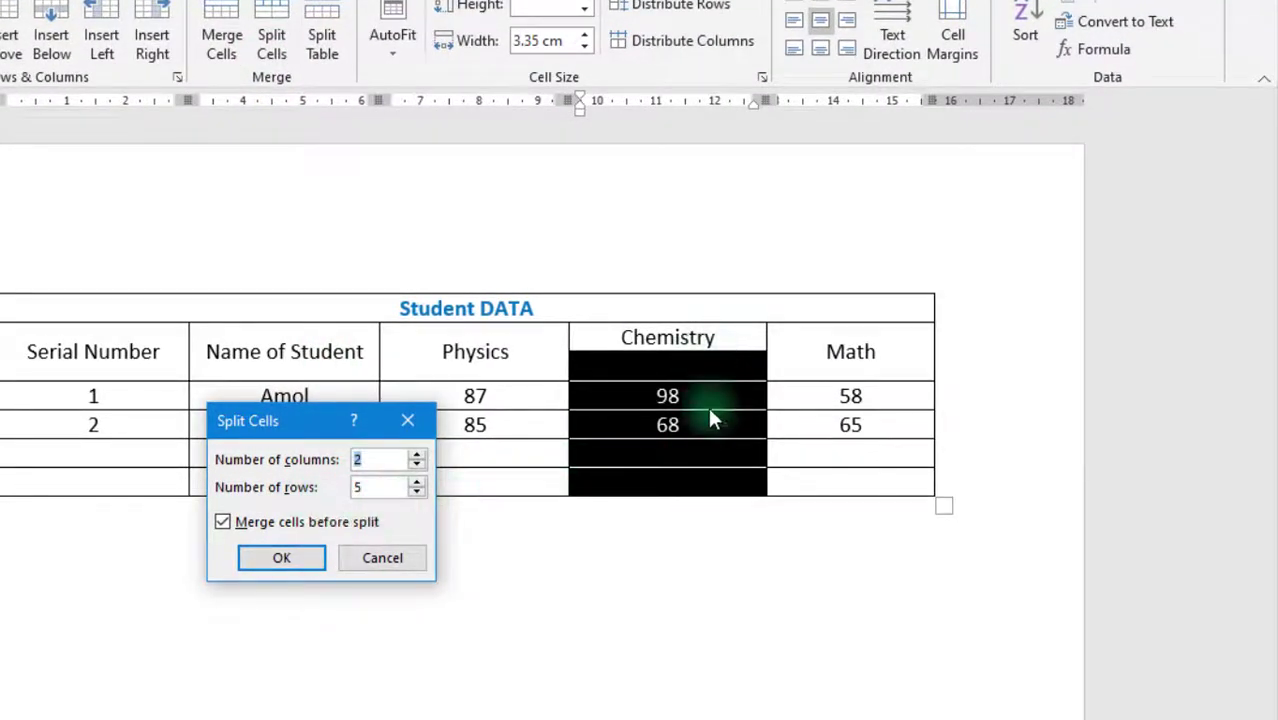
click(355, 488)
click(379, 462)
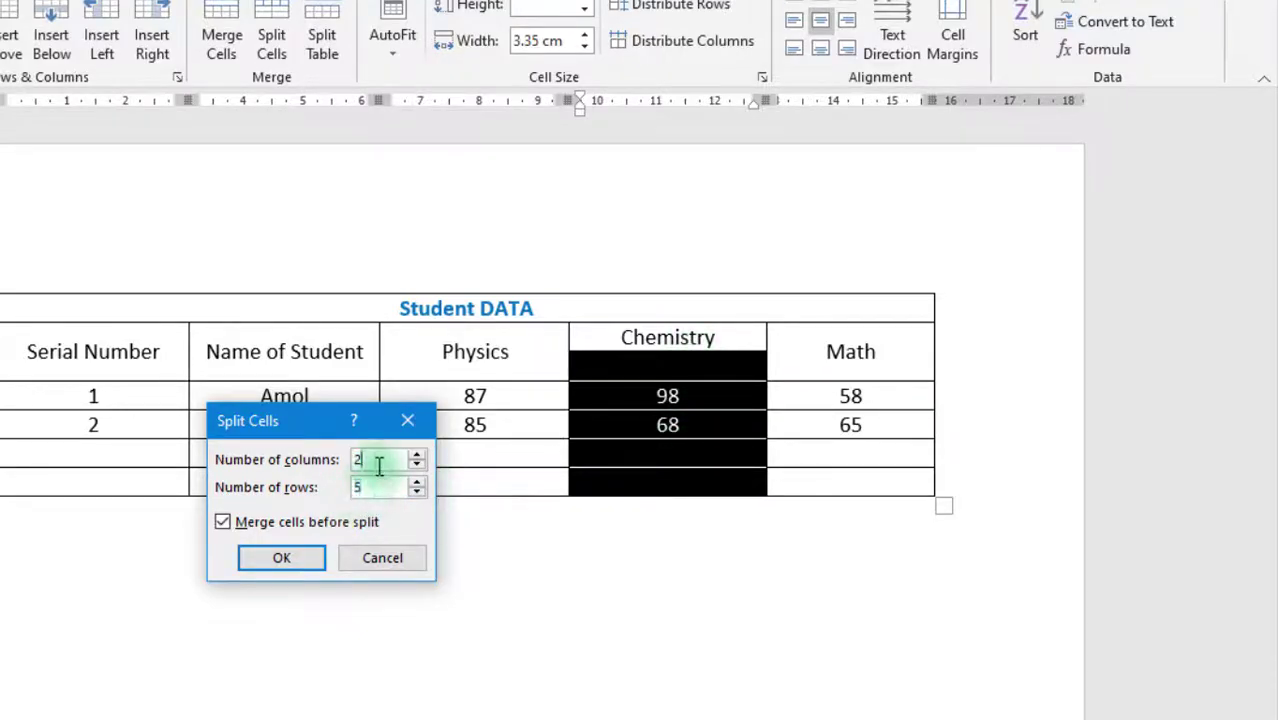
drag(379, 459, 354, 459)
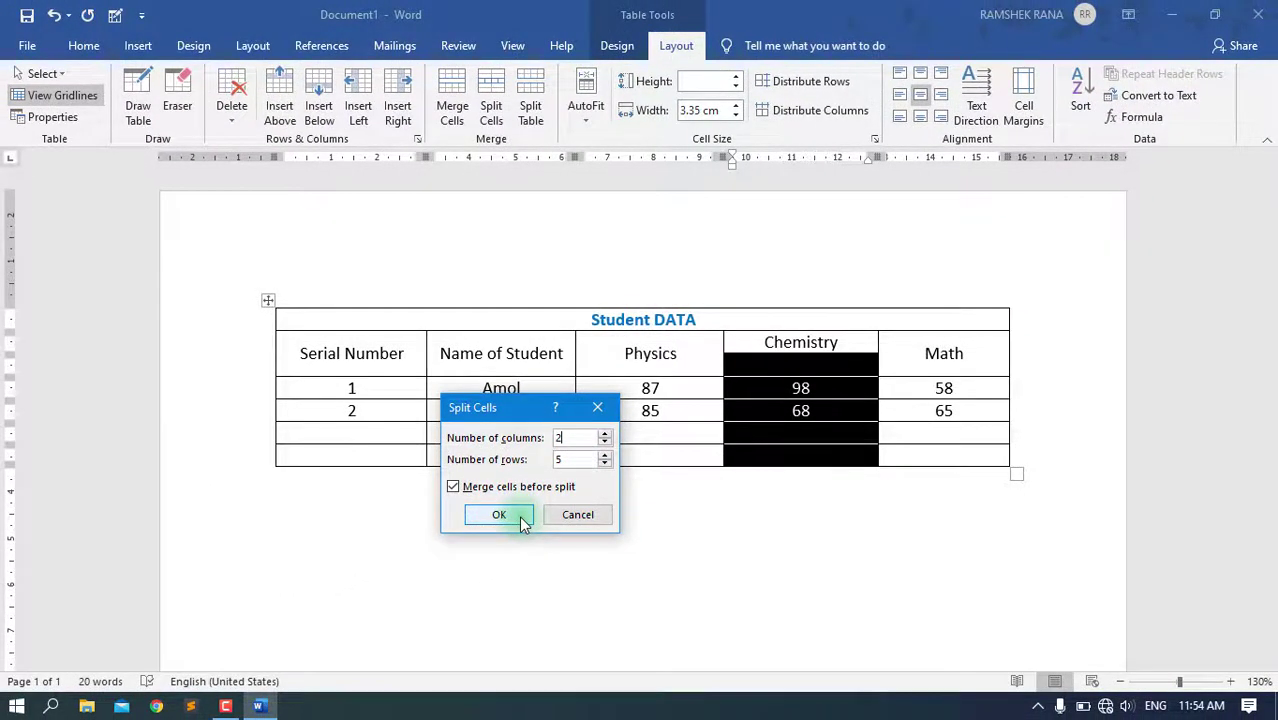
click(499, 514)
- Replace the 98 and 68 placeholders under Chemistry with Theory and Practical subheadings
click(815, 432)
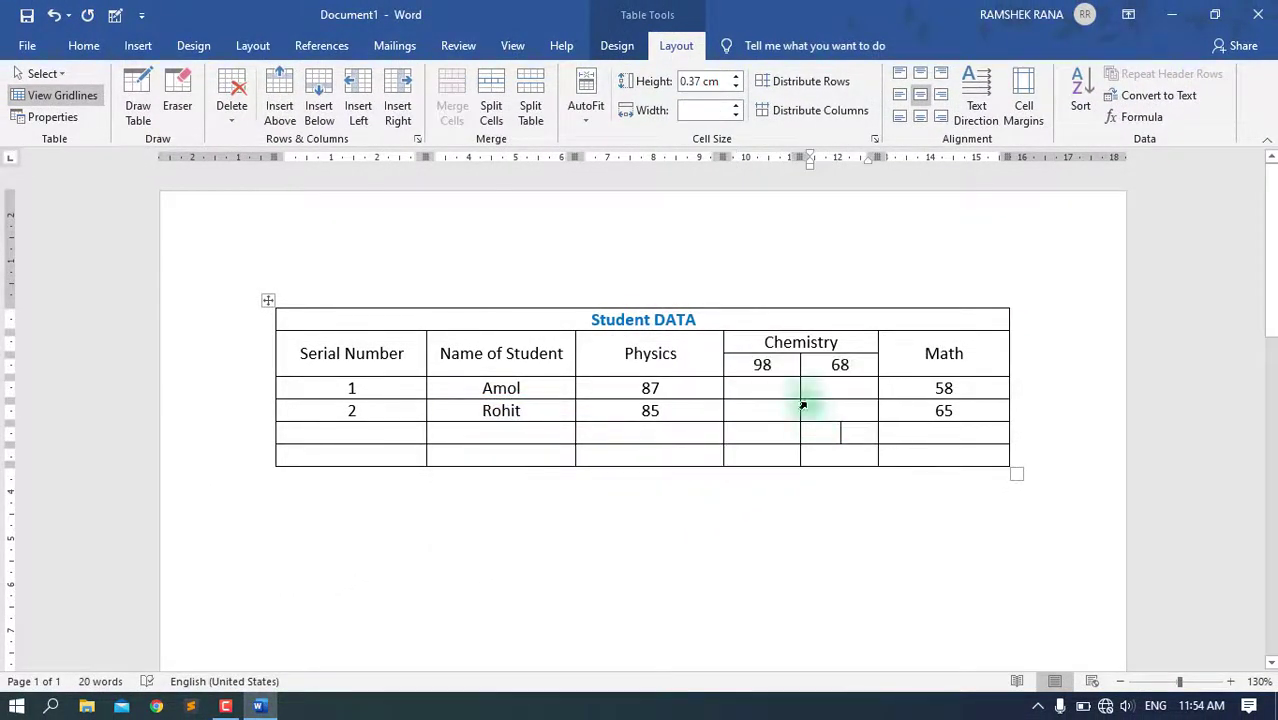
double_click(762, 364)
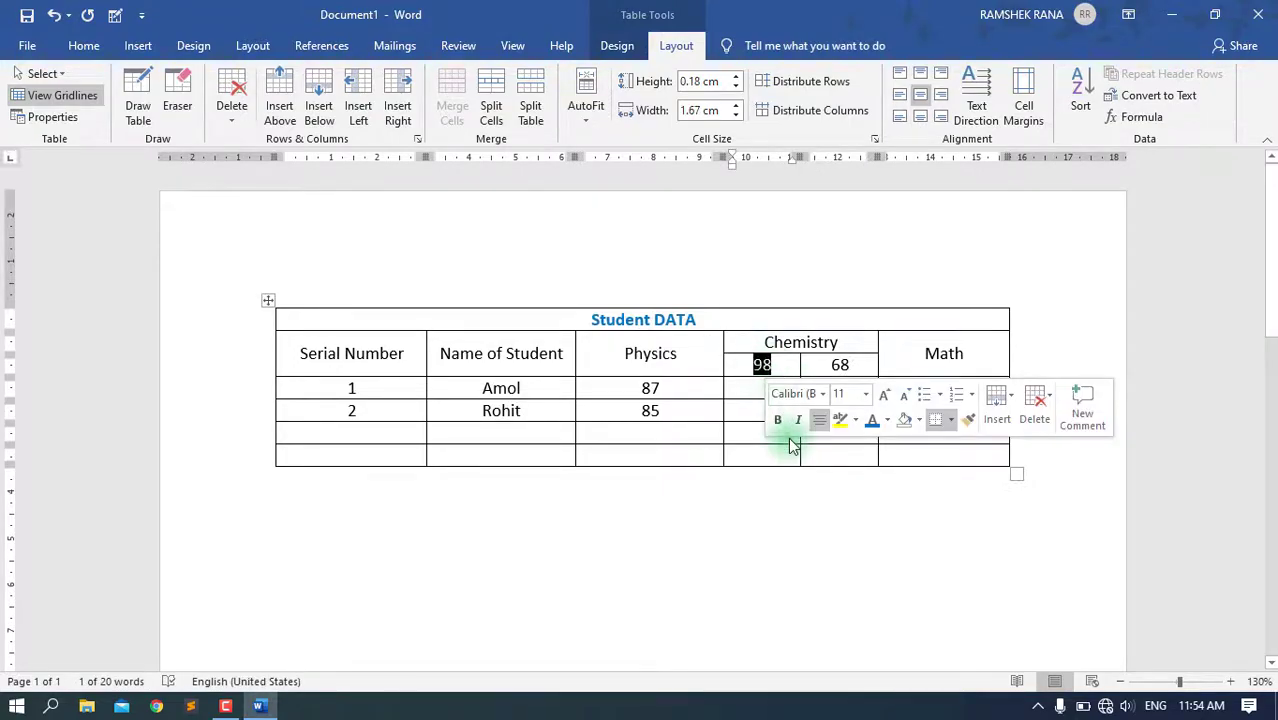
text(T)
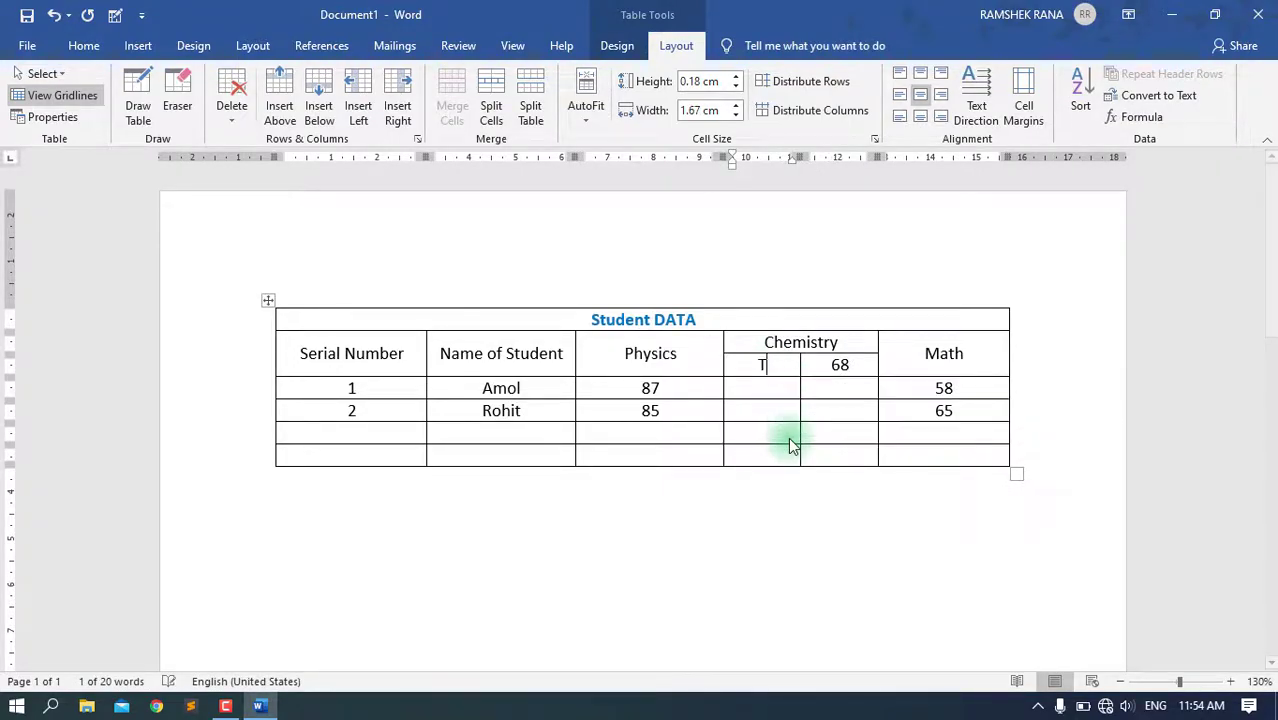
text(heory)
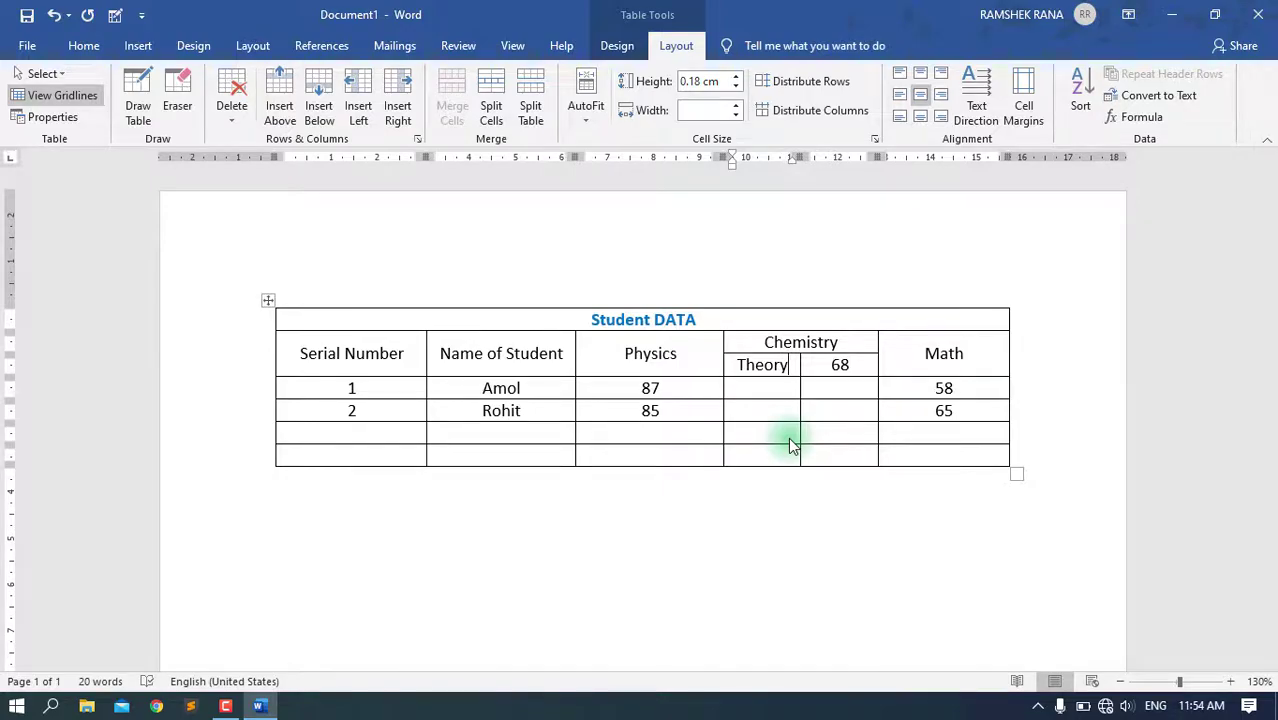
key(Tab)
text(Prac)
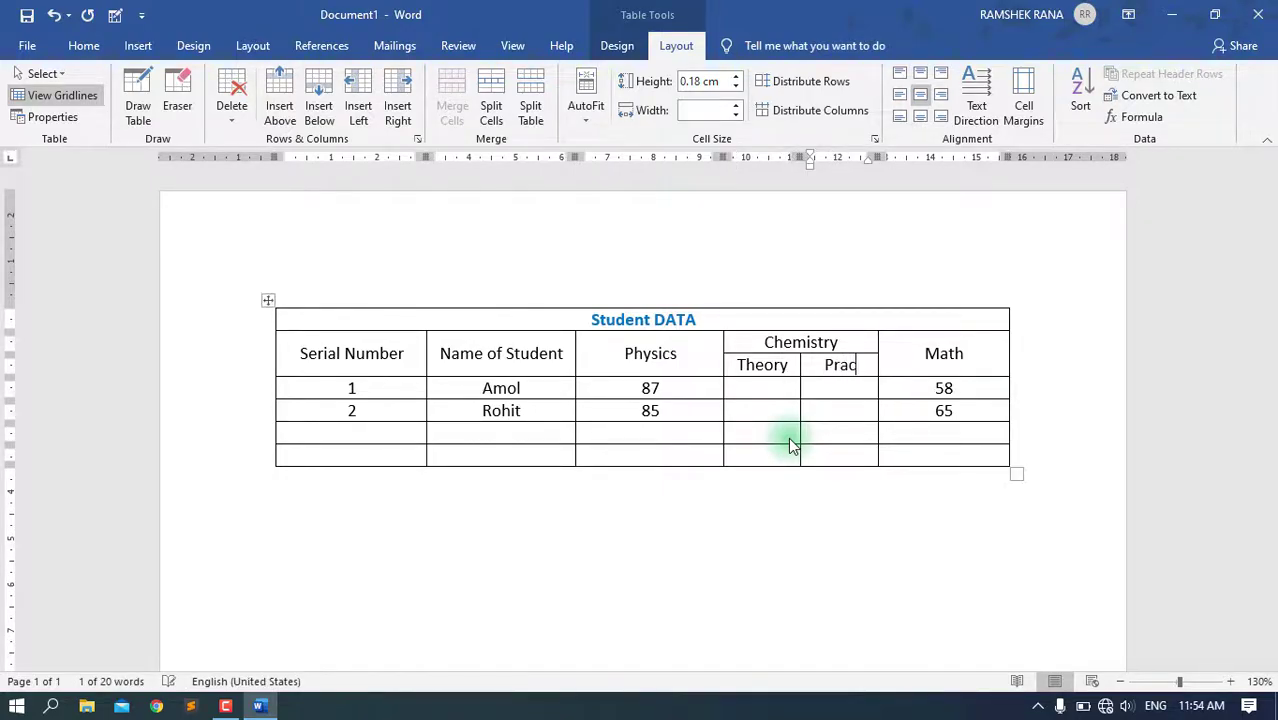
text(tical)
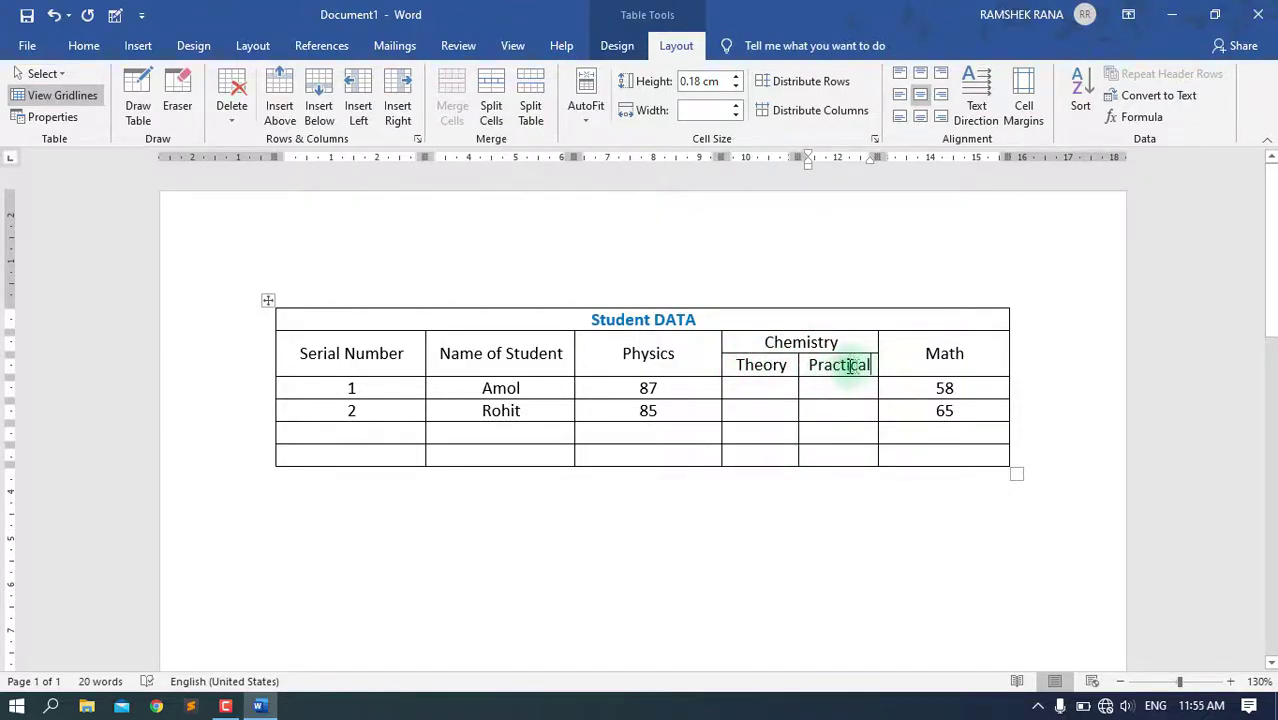
- Enter Theory and Practical marks: 54 and 23 in row 1, 62 and 25 in row 2
click(762, 388)
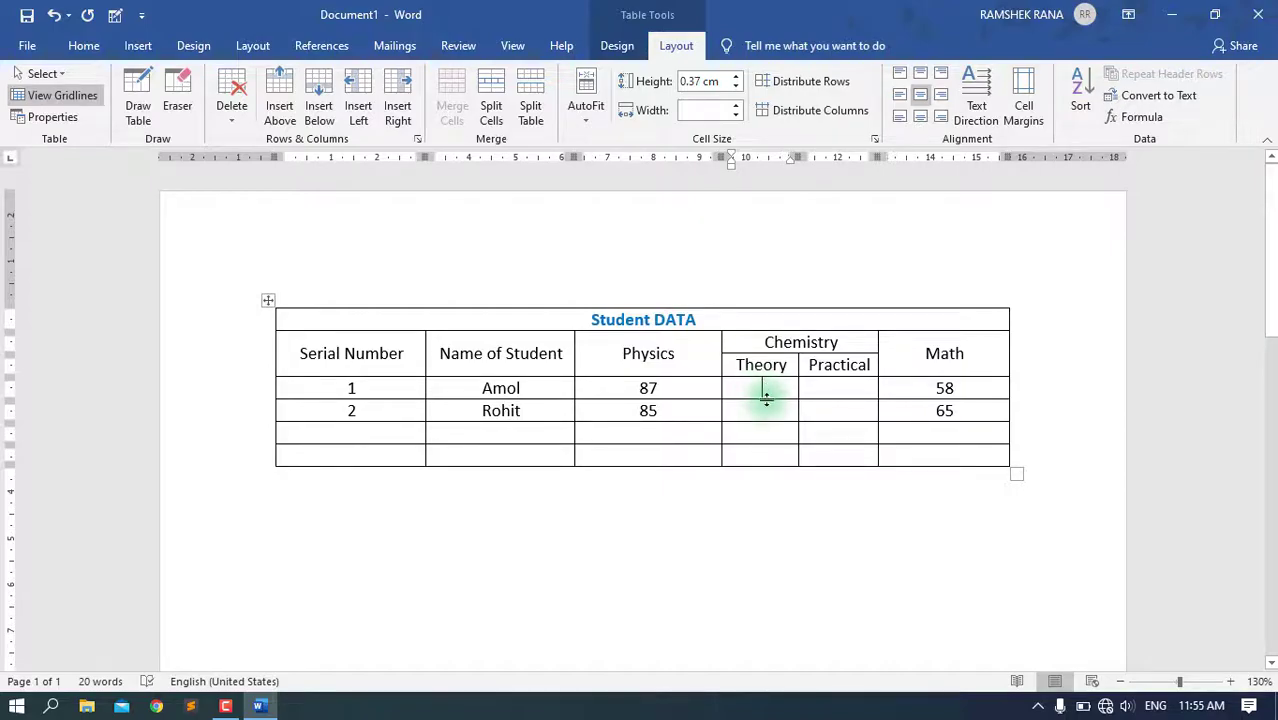
text(54)
click(766, 410)
text(6)
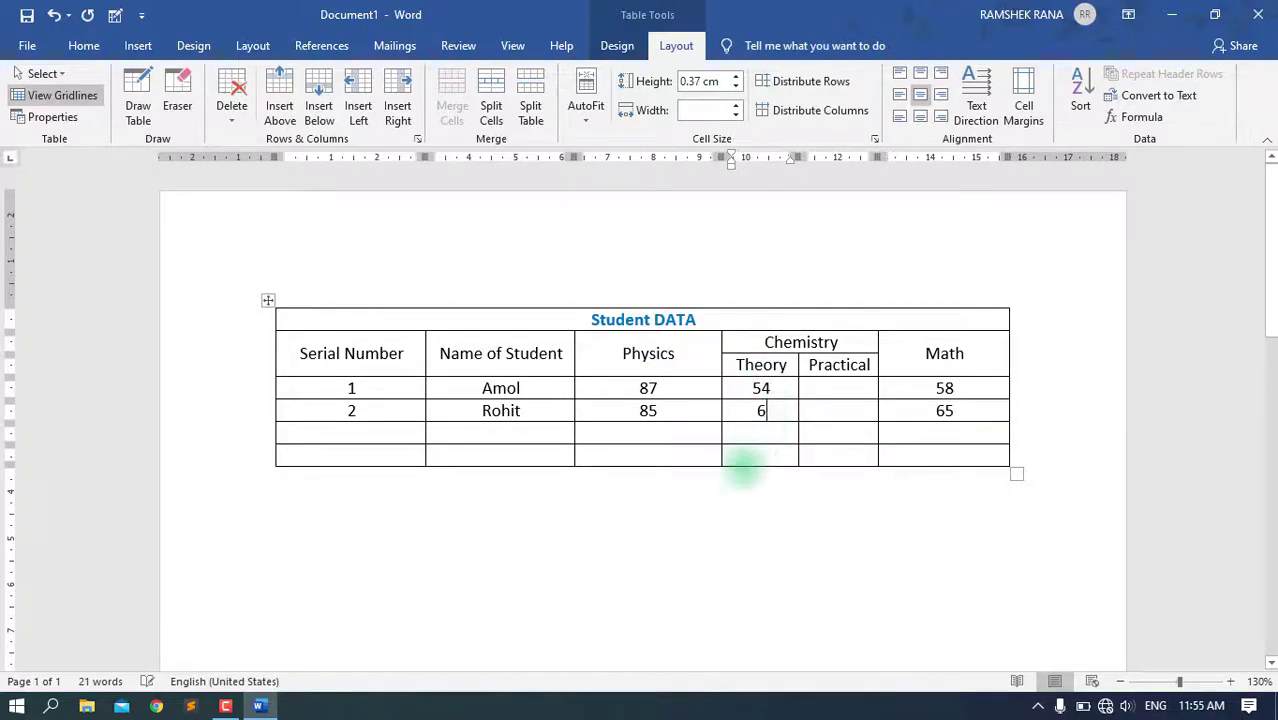
text(2)
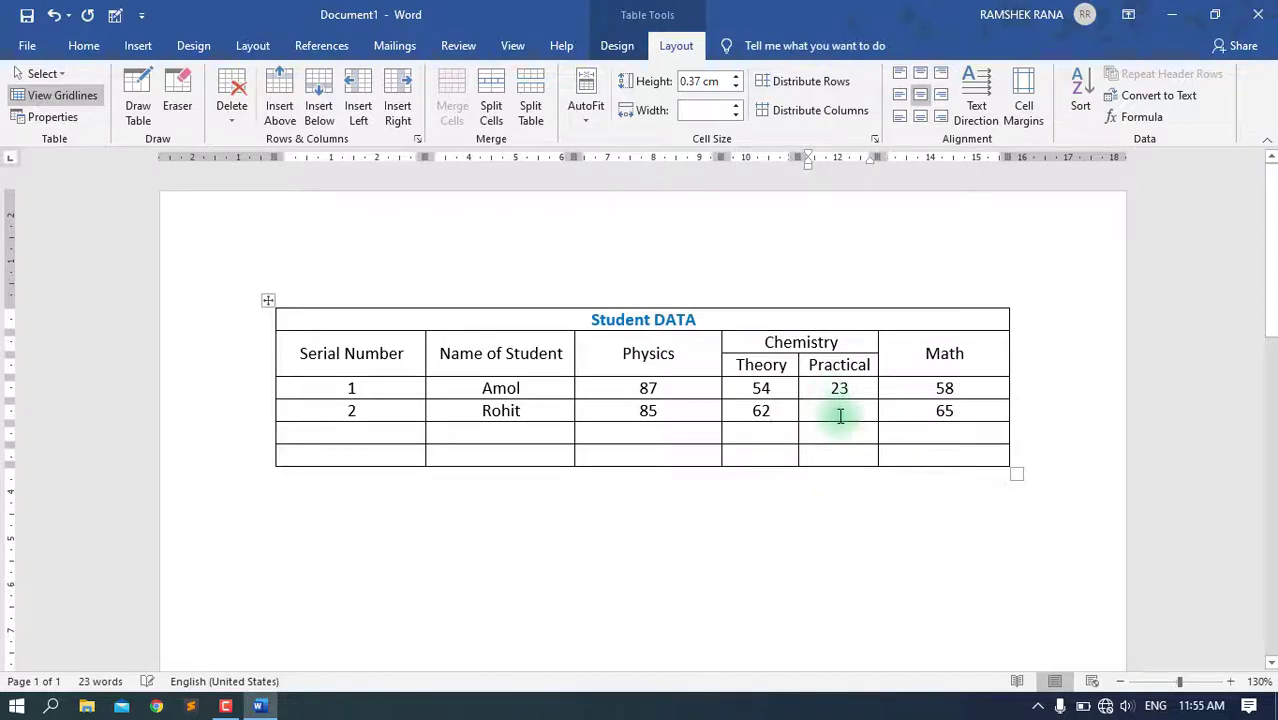
text(5)
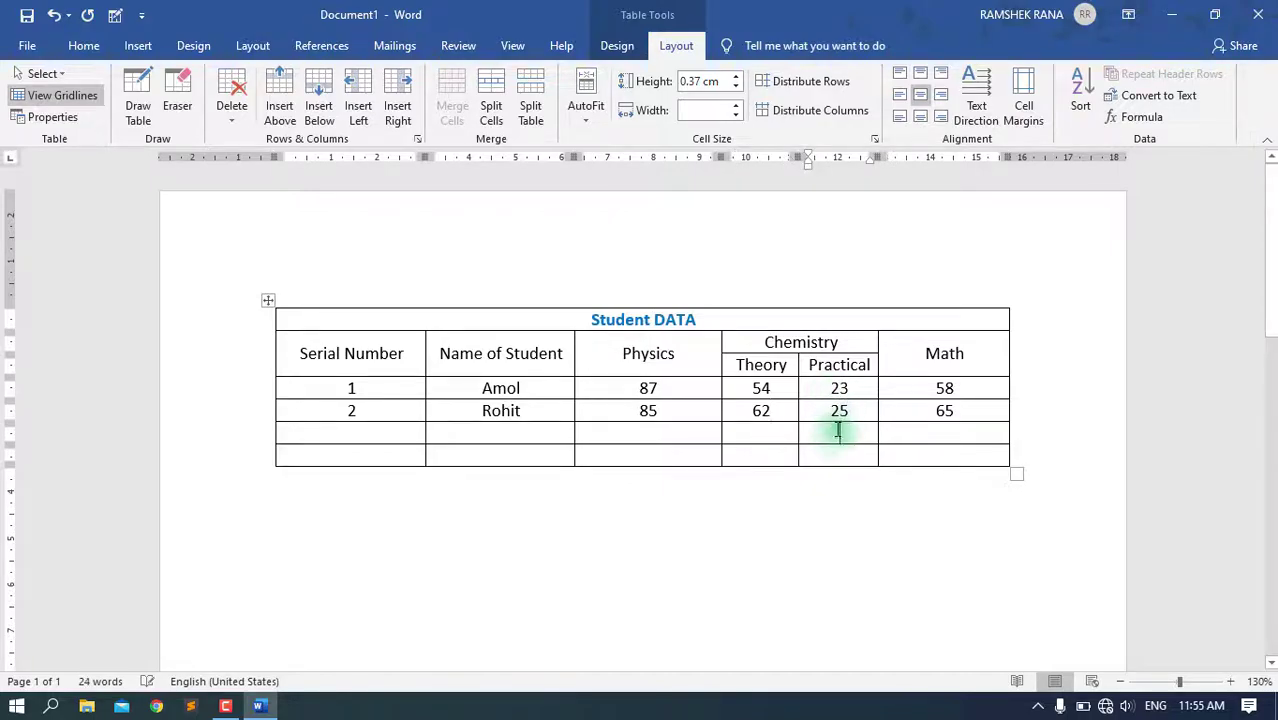
click(838, 430)
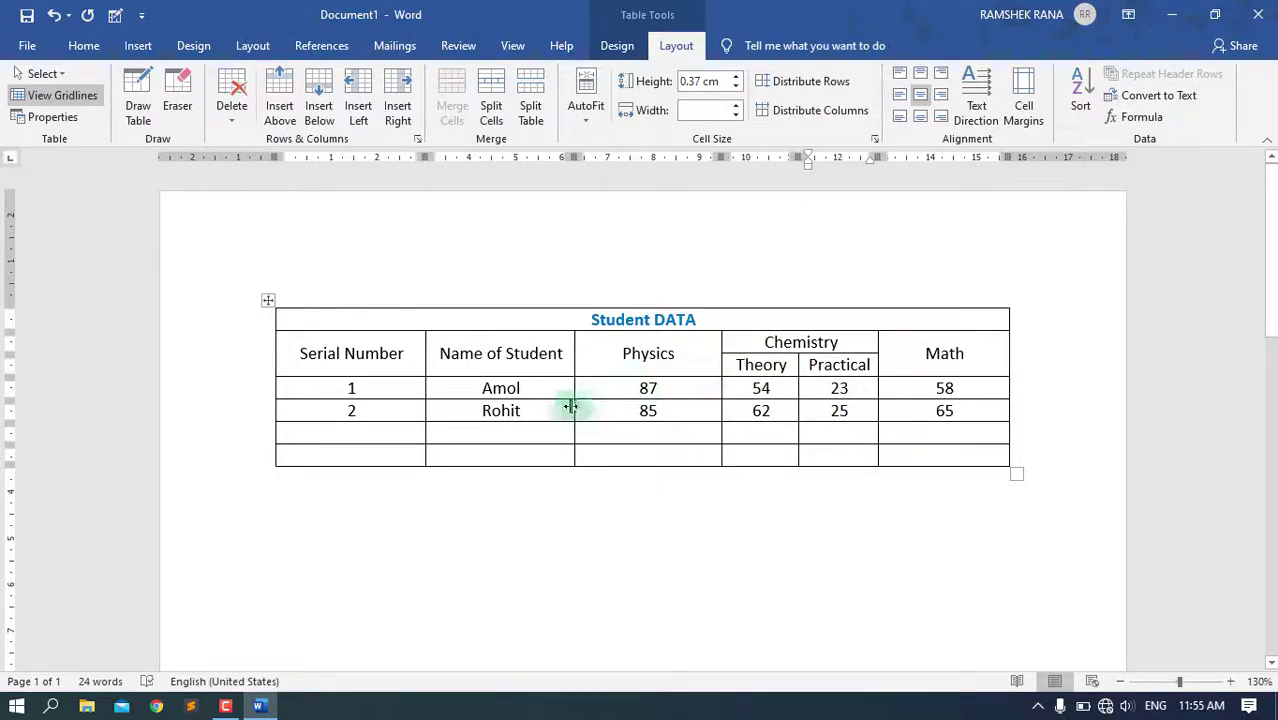
- Colour the header row text blue
click(263, 362)
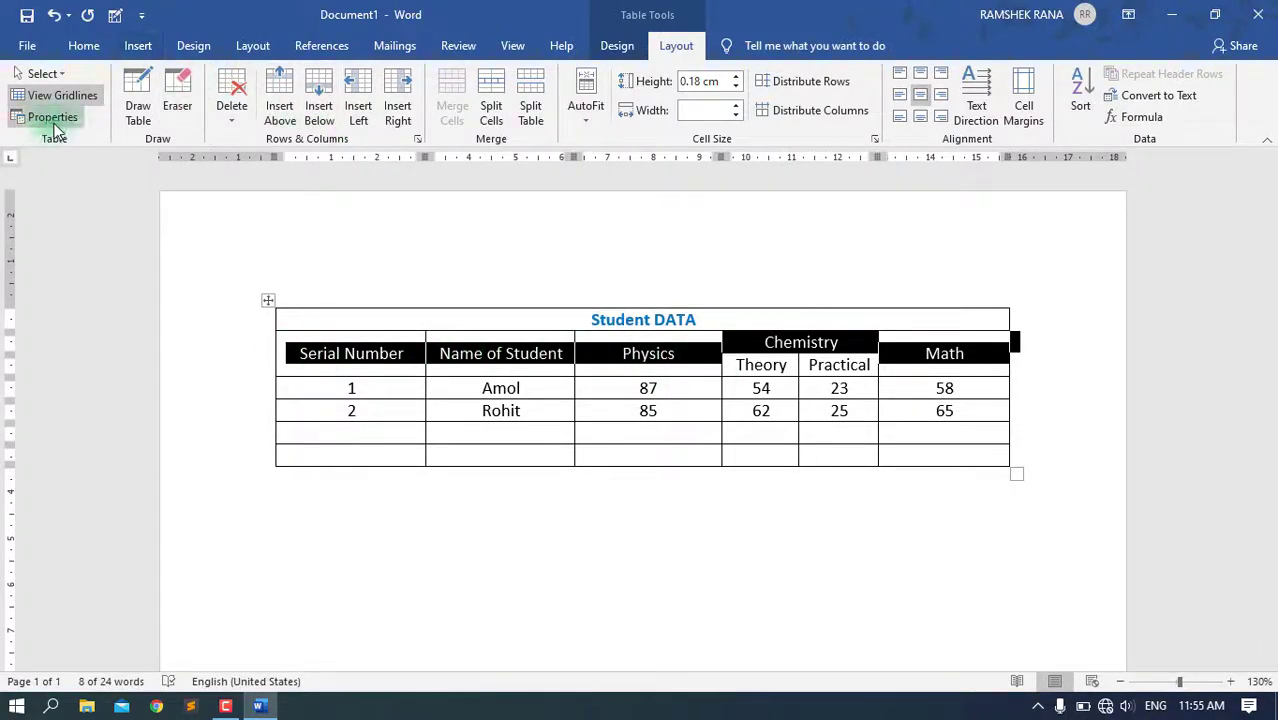
click(84, 45)
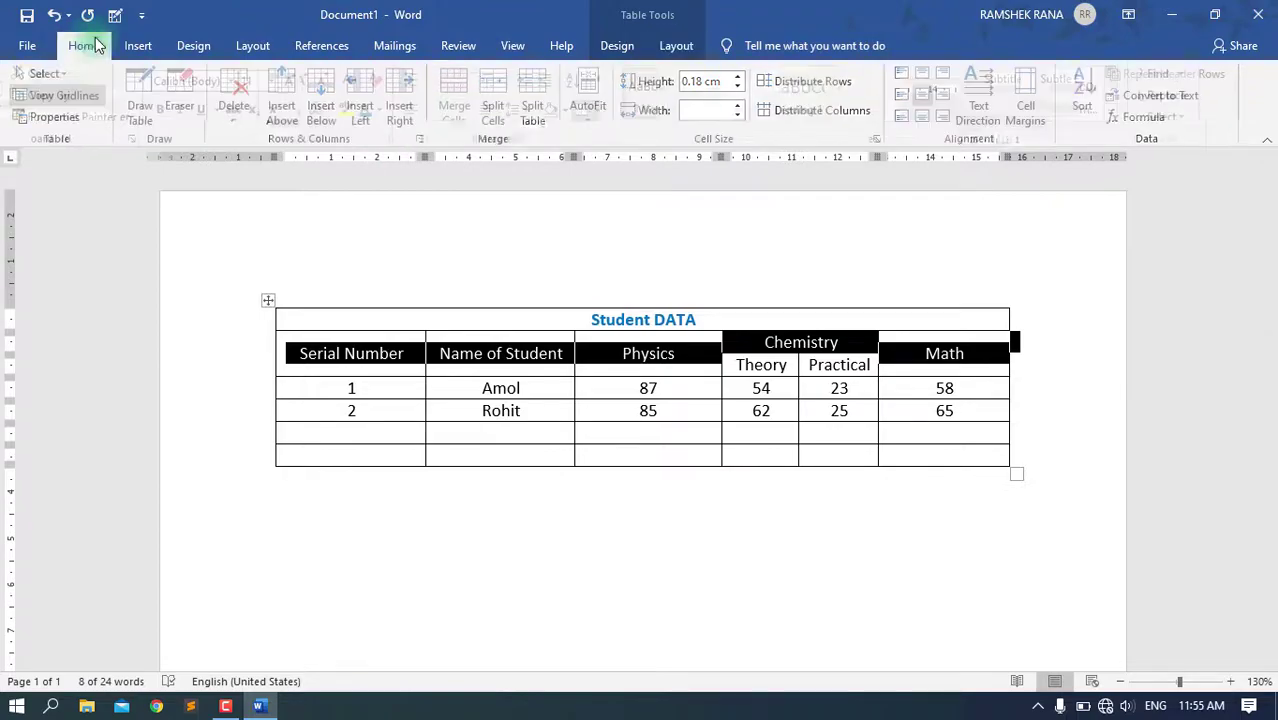
click(392, 111)
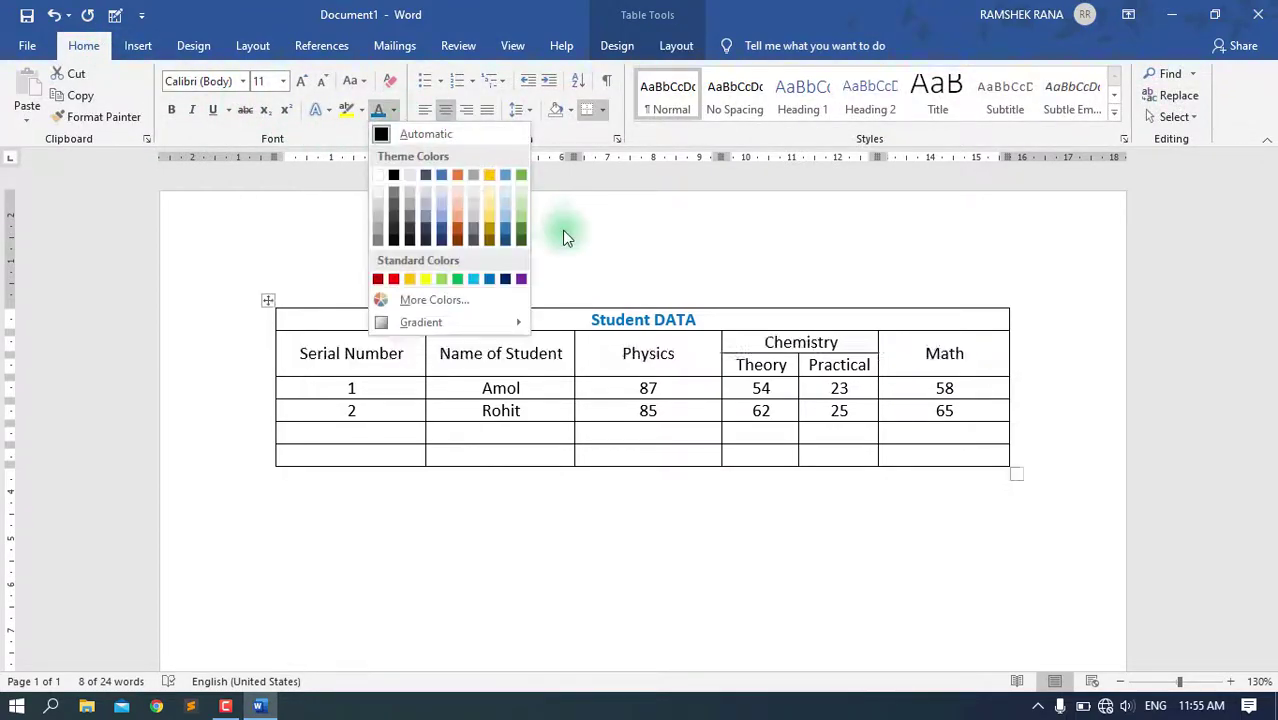
click(490, 283)
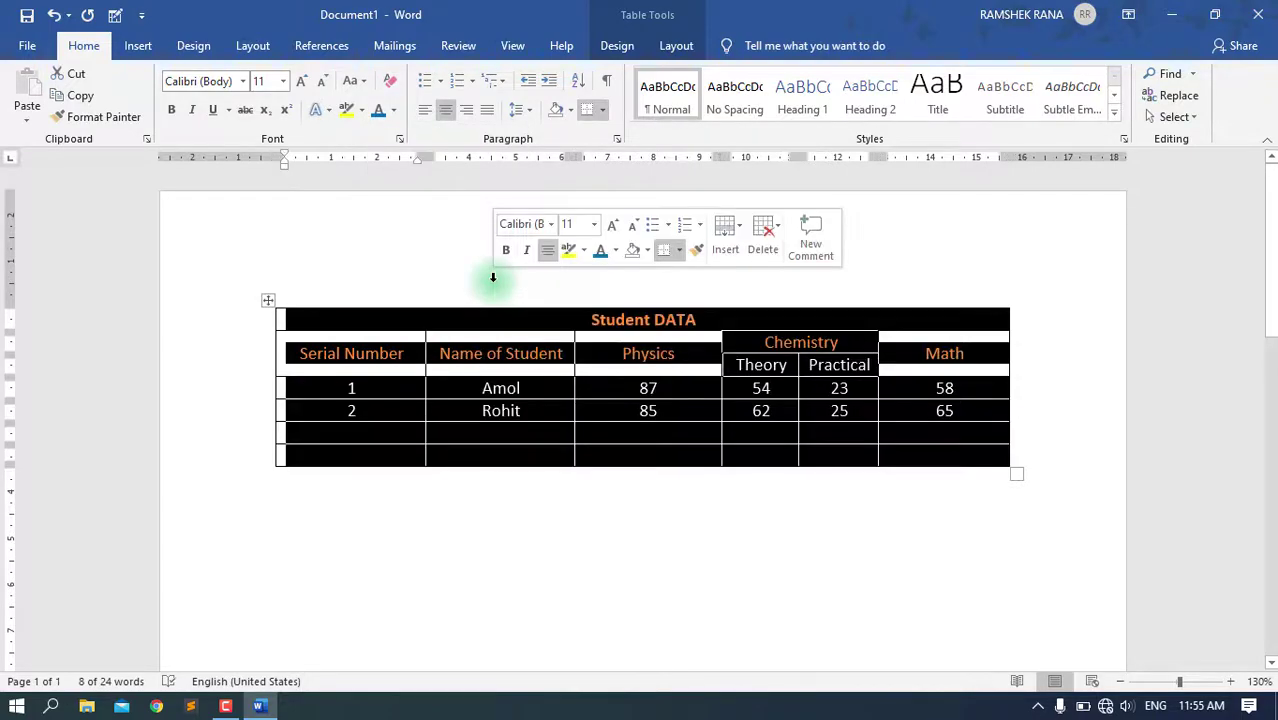
- Extend the blue colouring to the Theory and Practical subheadings
click(741, 370)
drag(745, 367, 835, 366)
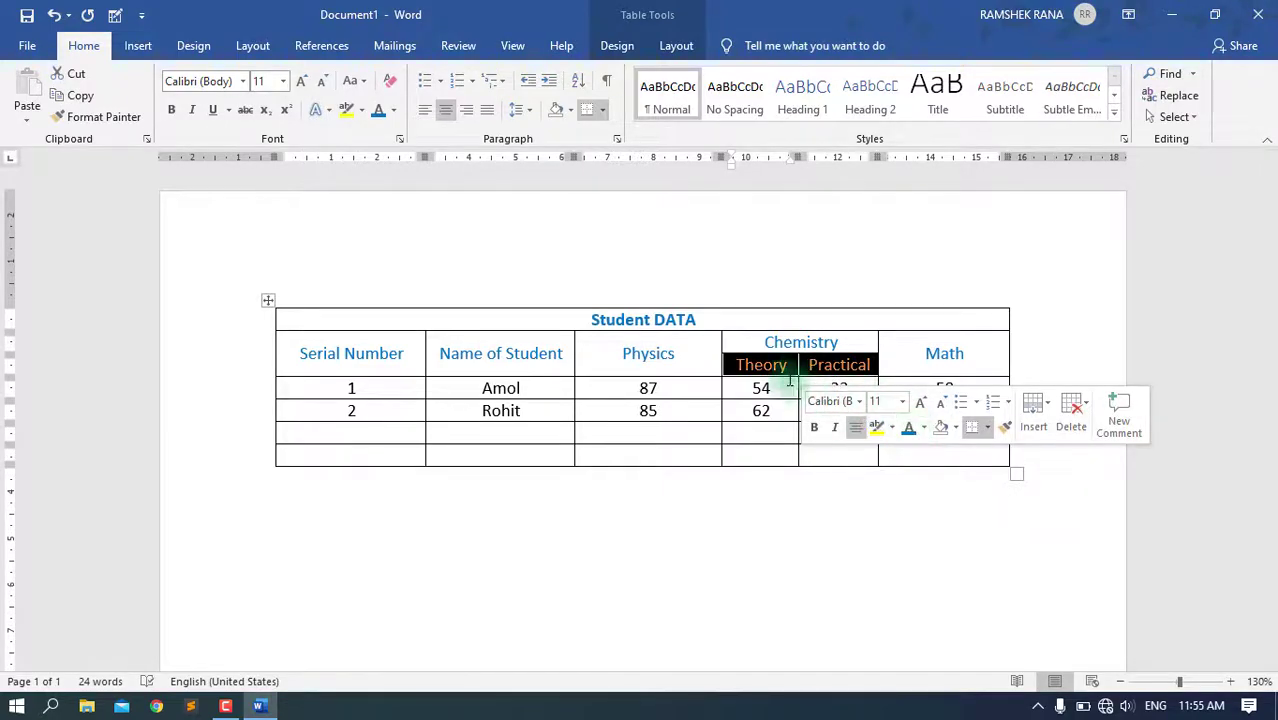
click(765, 364)
click(815, 519)
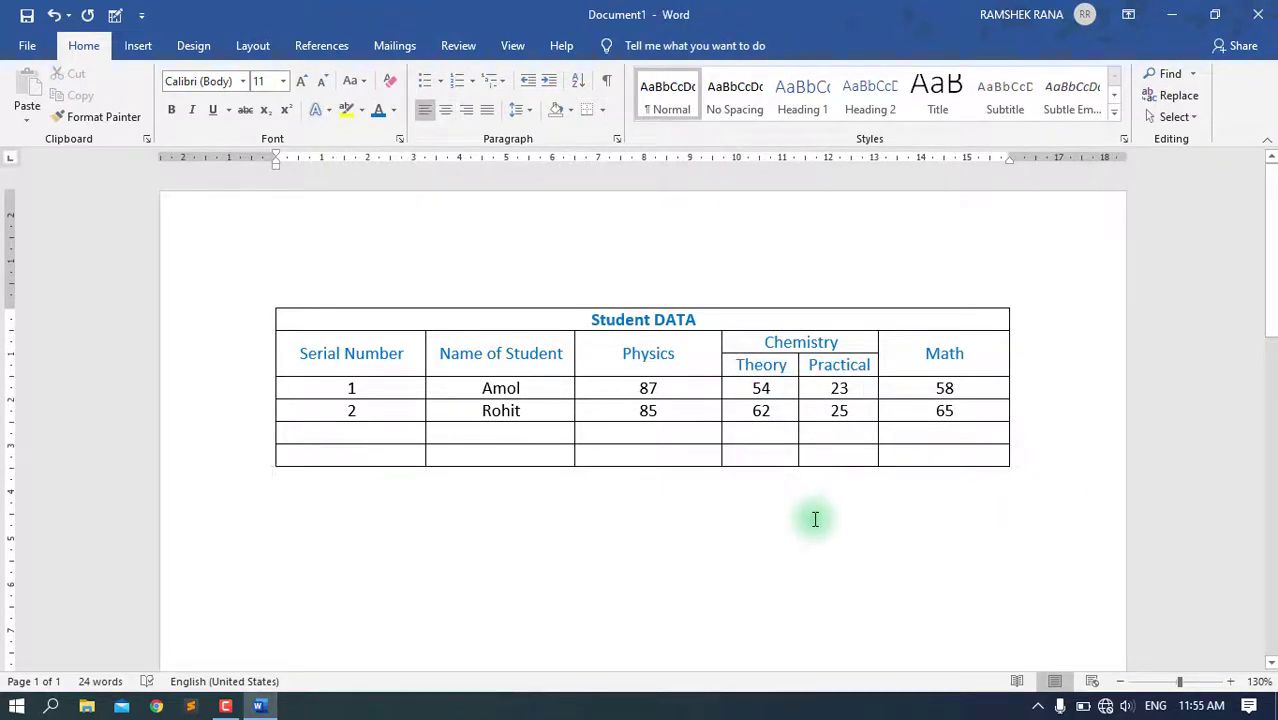
click(767, 390)
click(674, 47)
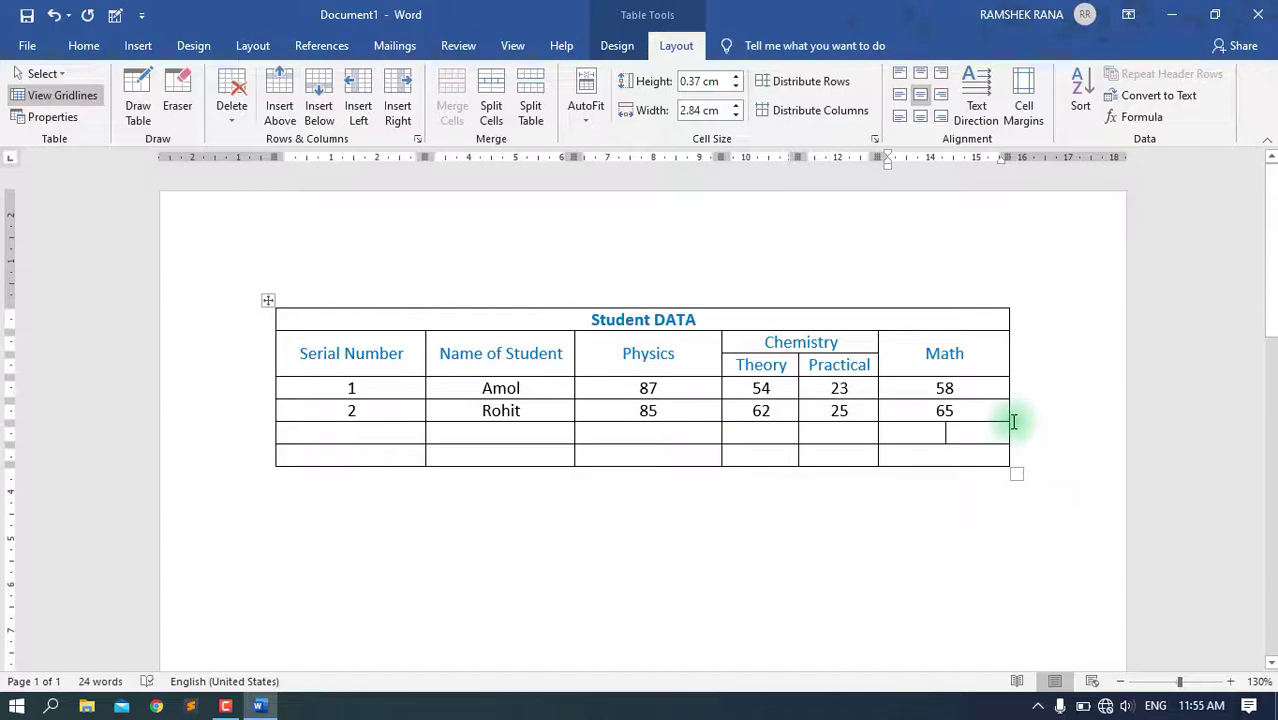
- Try splitting the table above the empty rows, undo it, and bring up the AutoFit options
drag(988, 432, 972, 446)
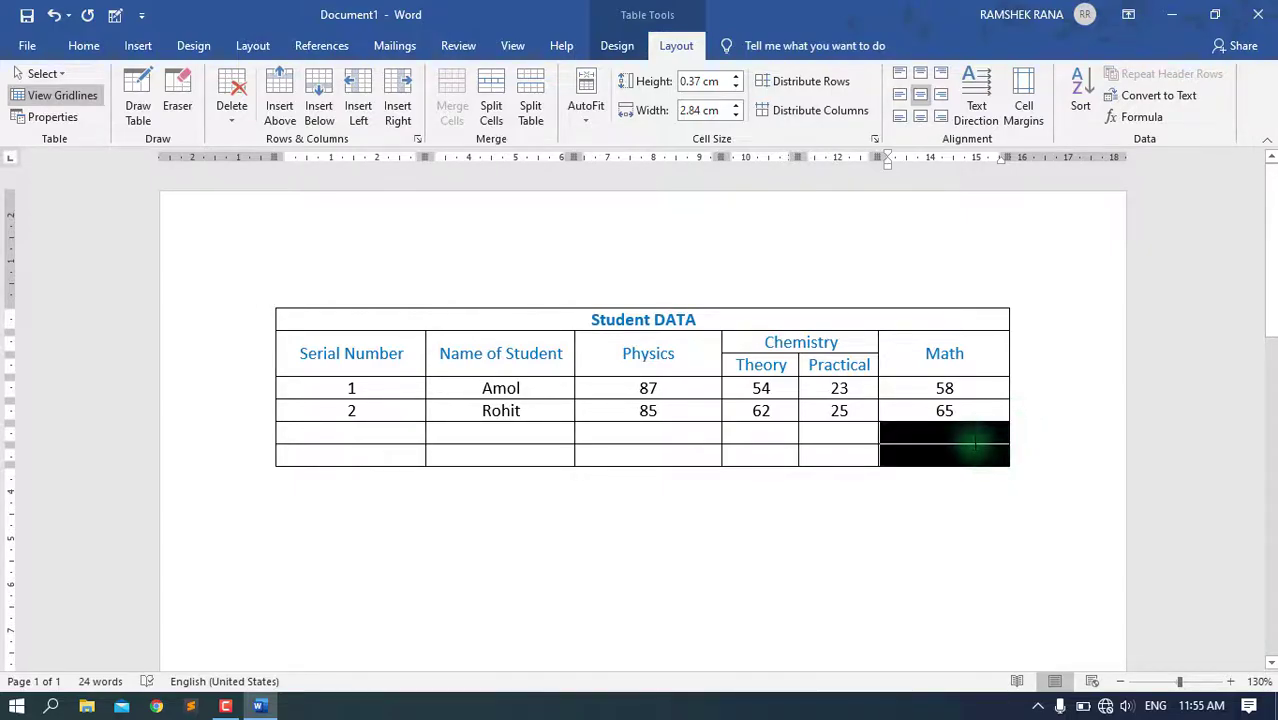
click(969, 438)
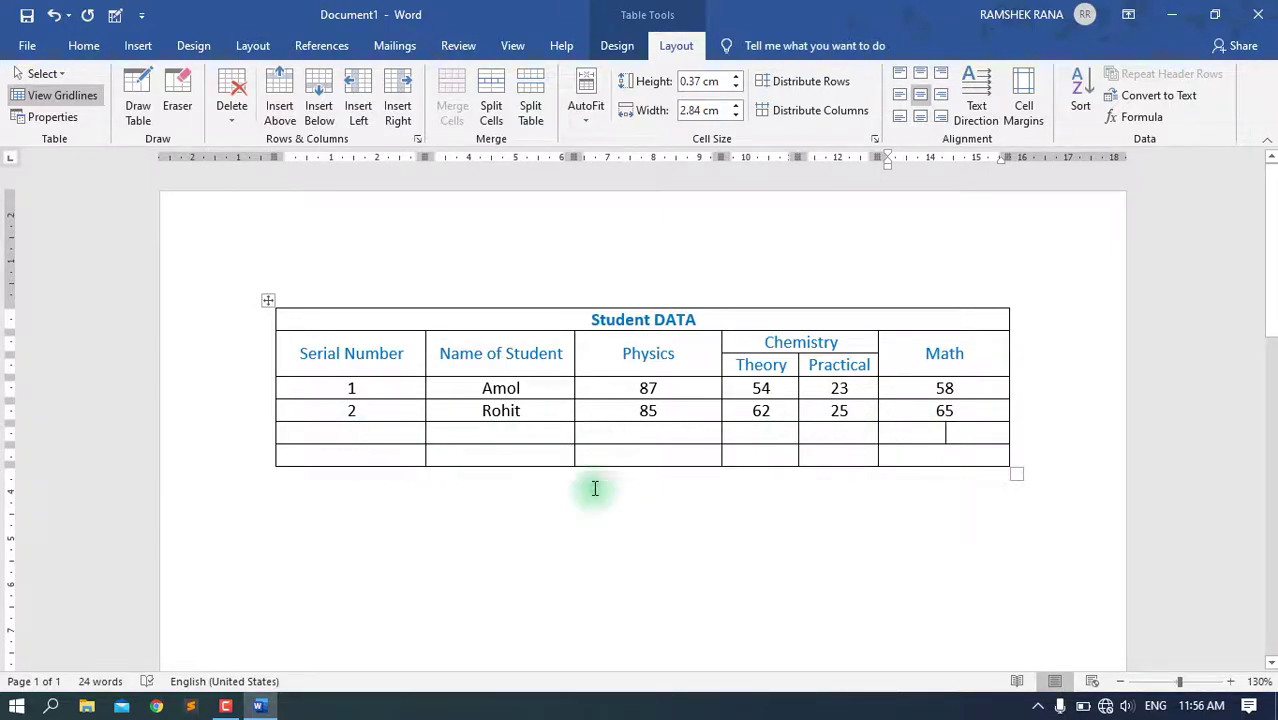
click(518, 86)
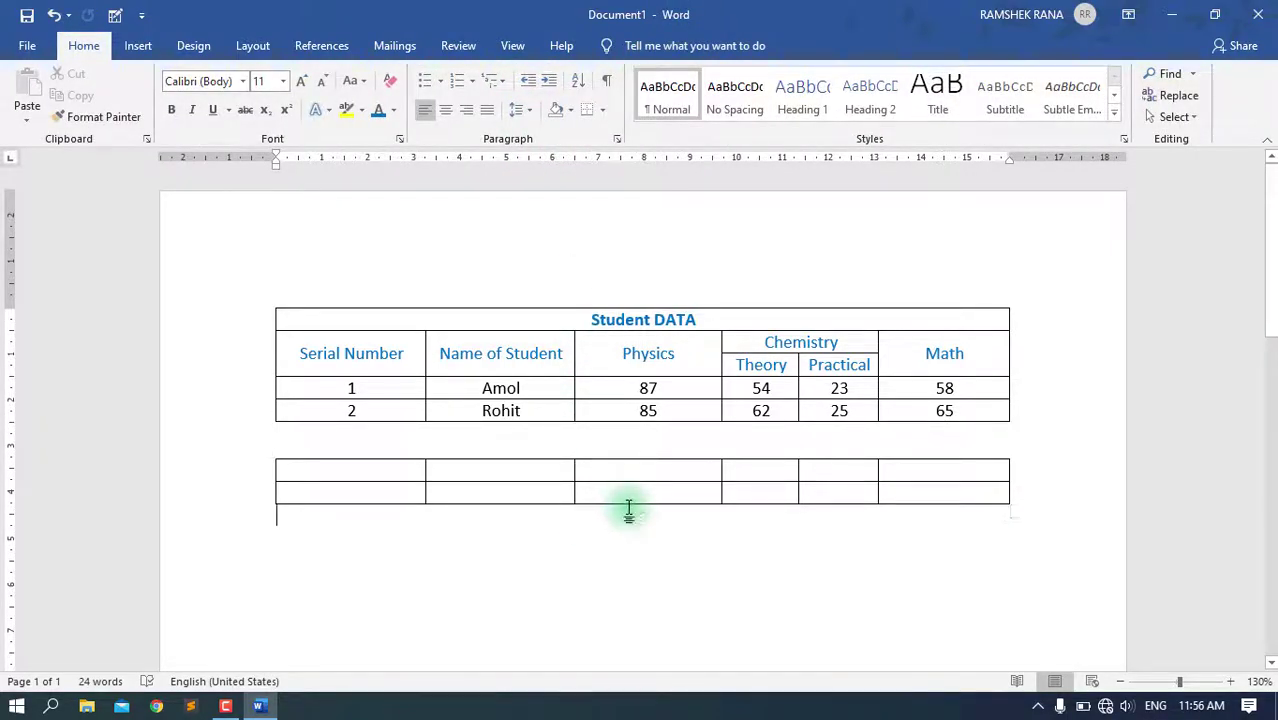
key(ctrl+z)
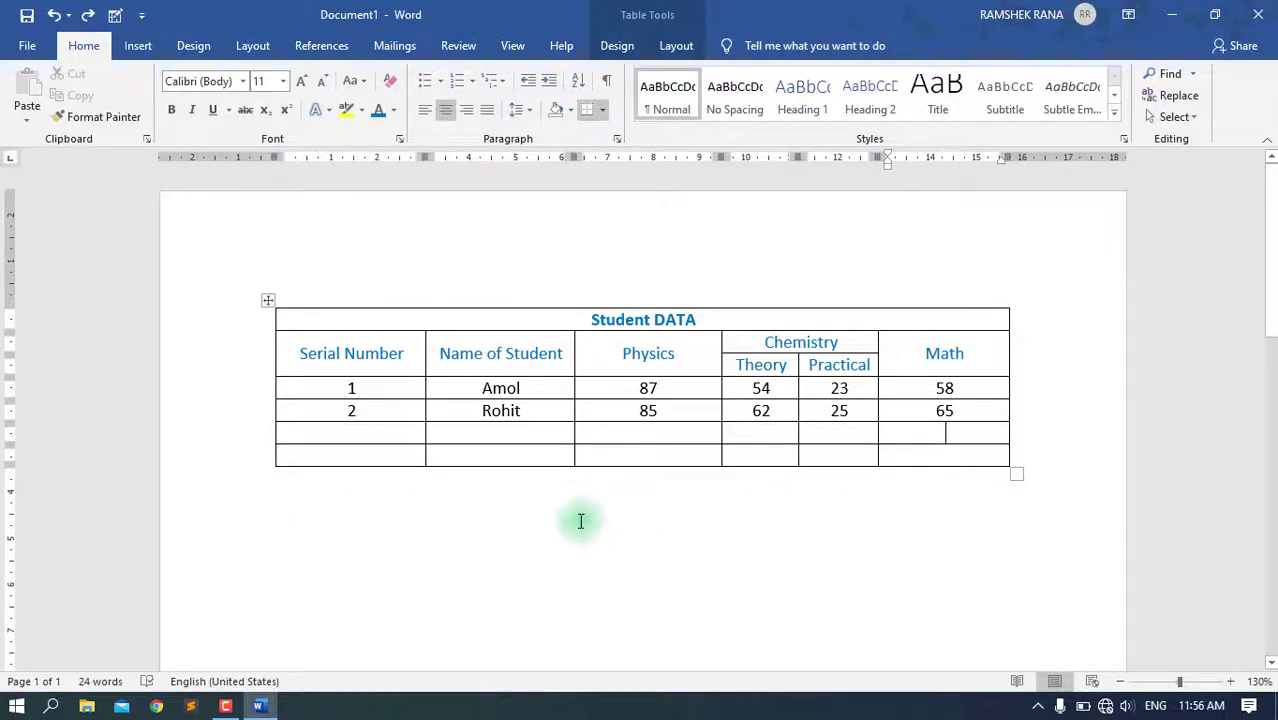
click(693, 50)
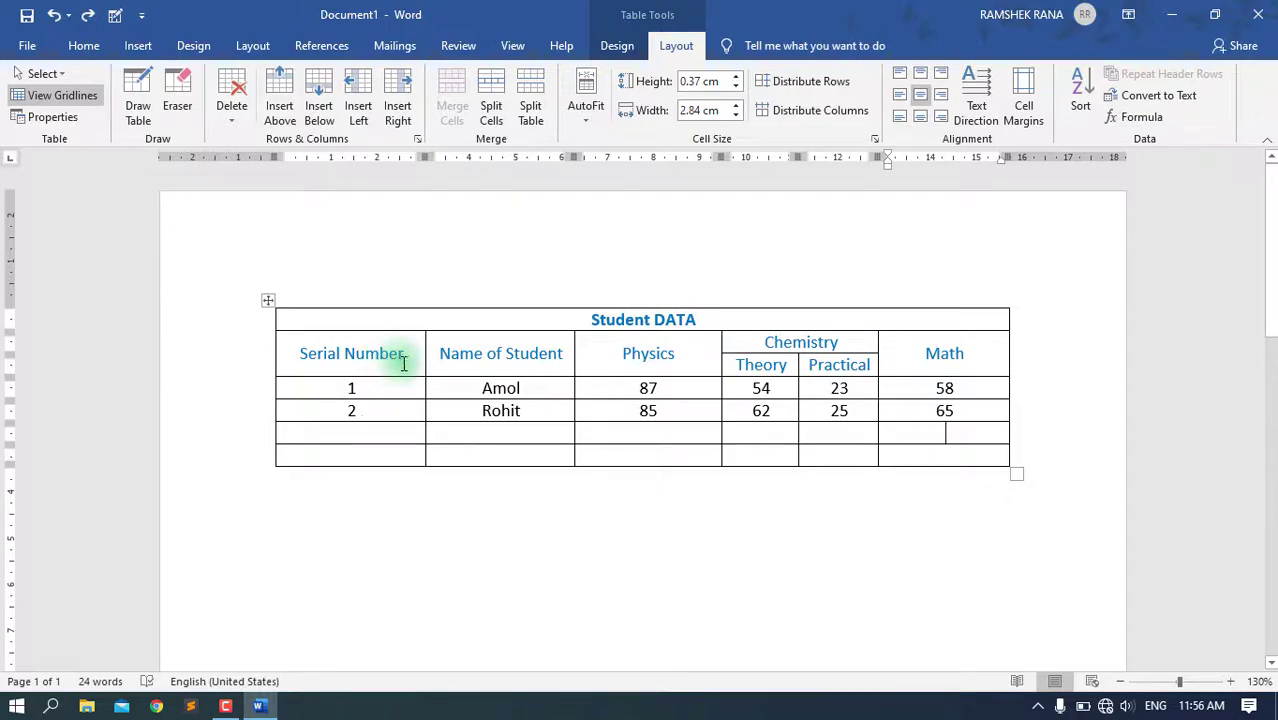
click(588, 125)
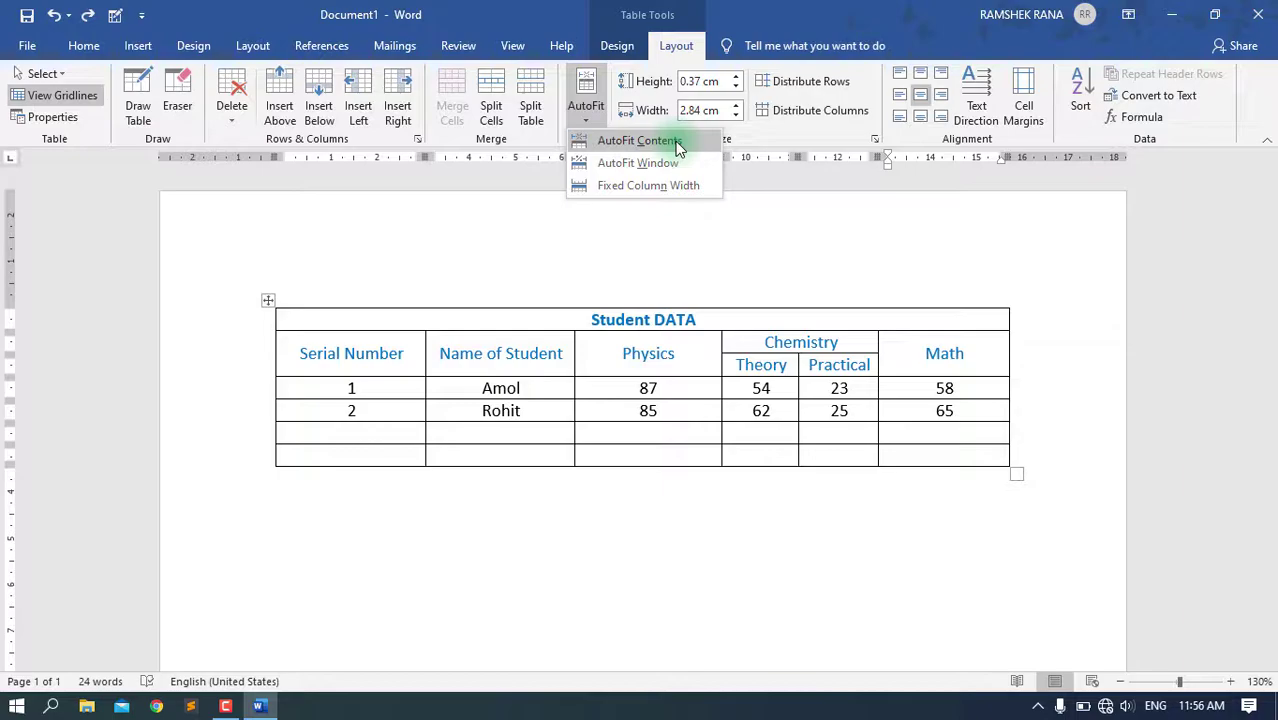
- Apply AutoFit Contents, then AutoFit Window to span the page, then fix the column widths
click(678, 147)
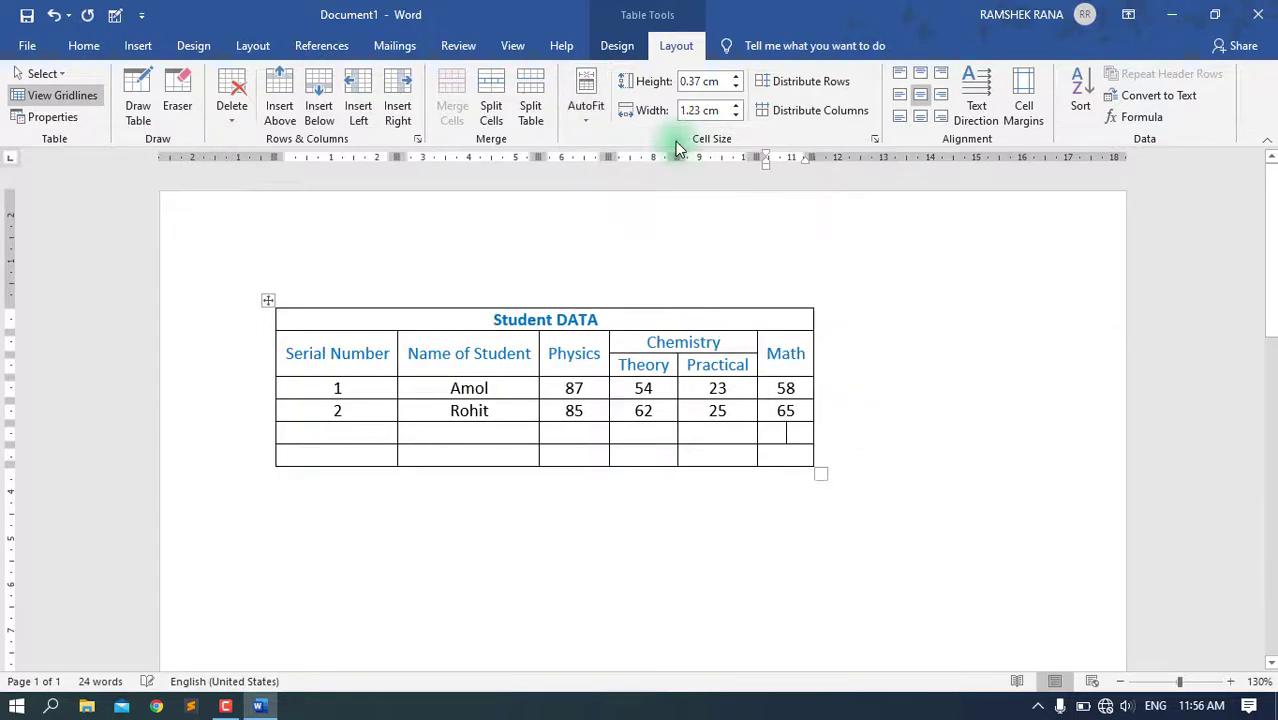
click(702, 408)
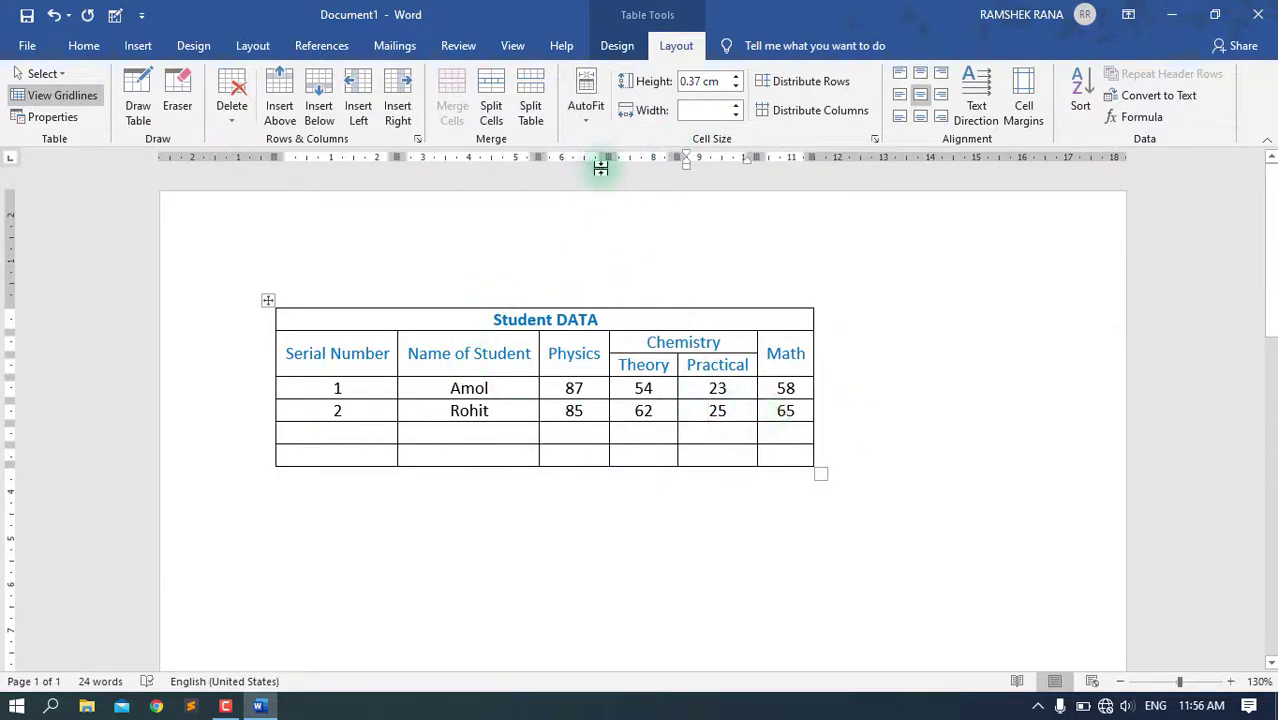
click(590, 108)
click(645, 166)
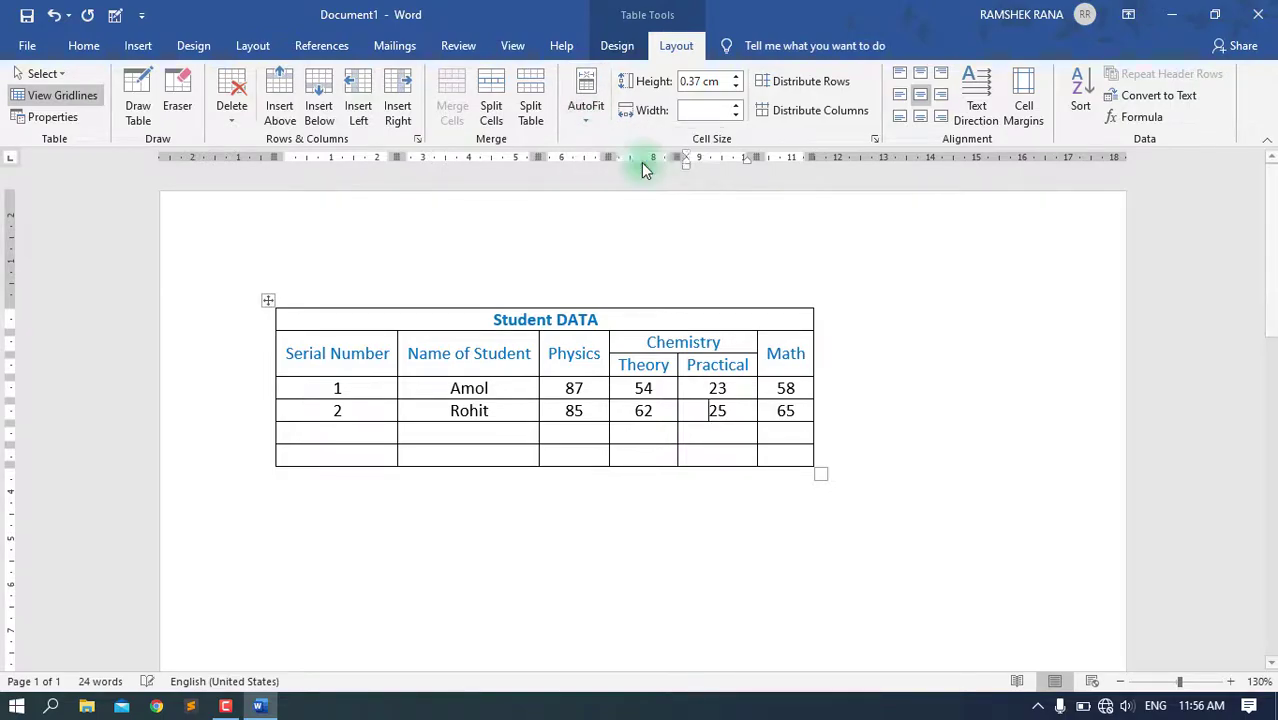
click(595, 122)
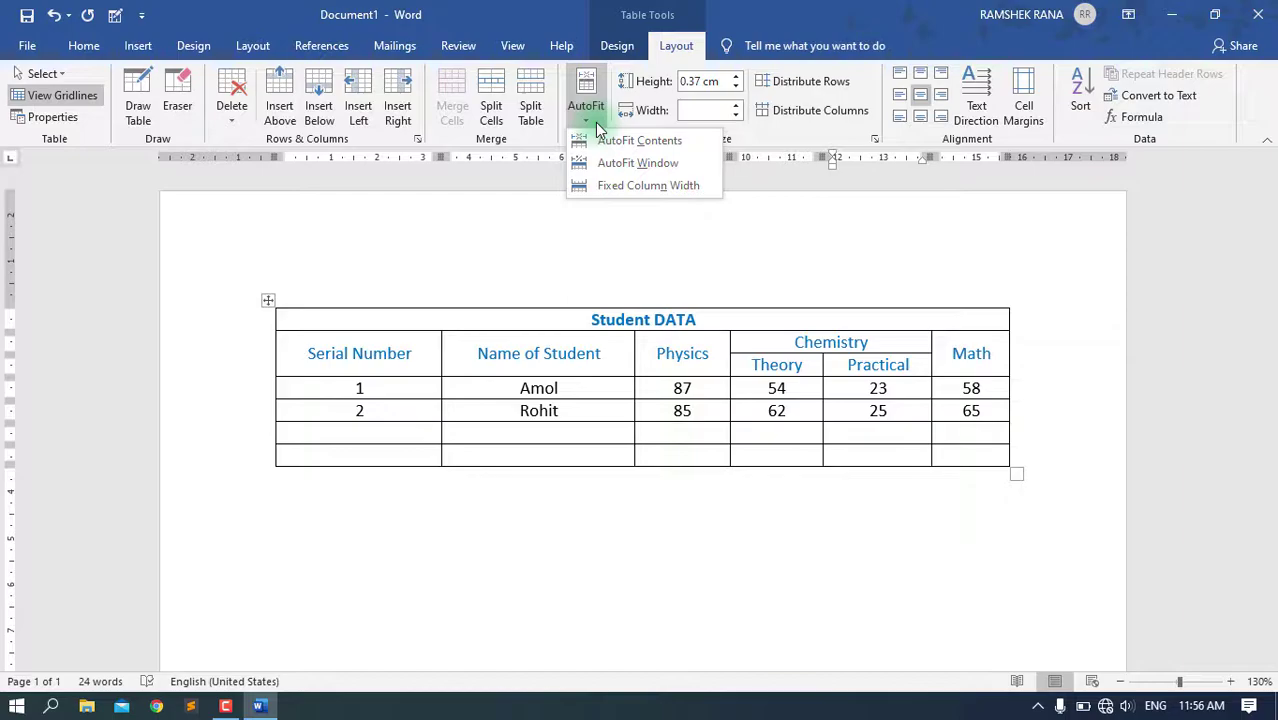
click(620, 186)
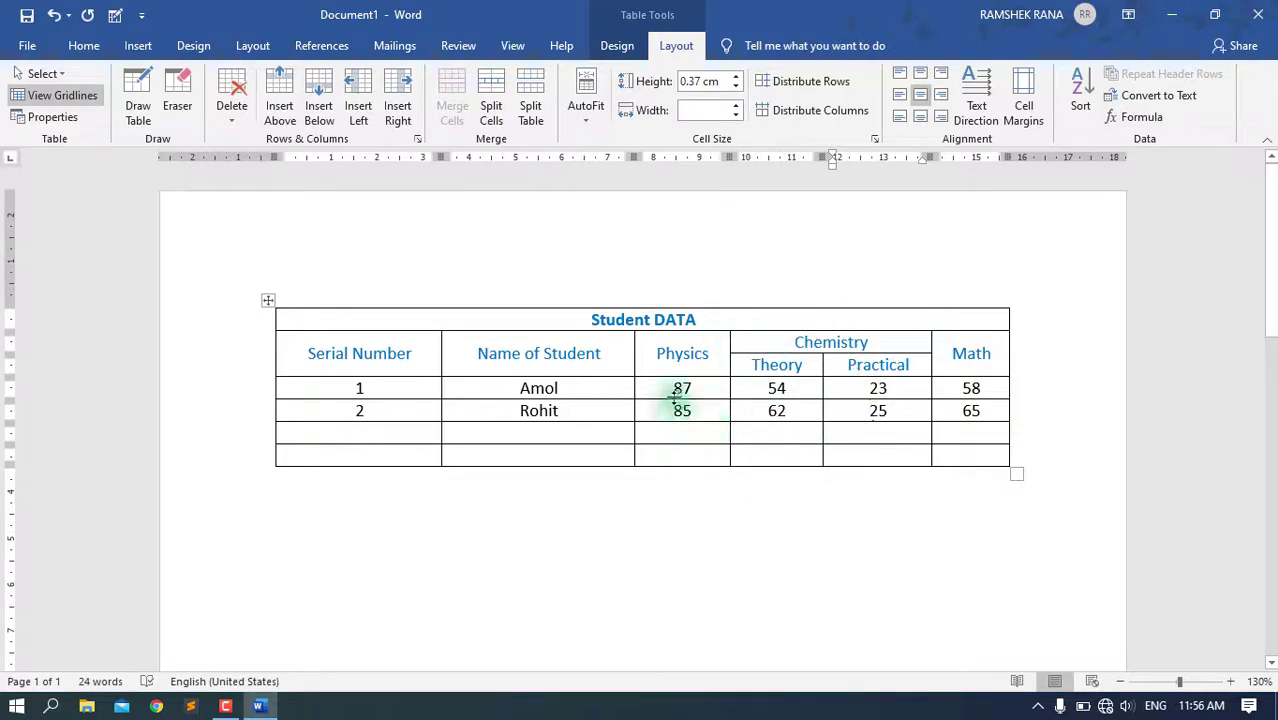
- Fix the widths and distribute Serial Number, Name of Student and Physics columns evenly
click(306, 351)
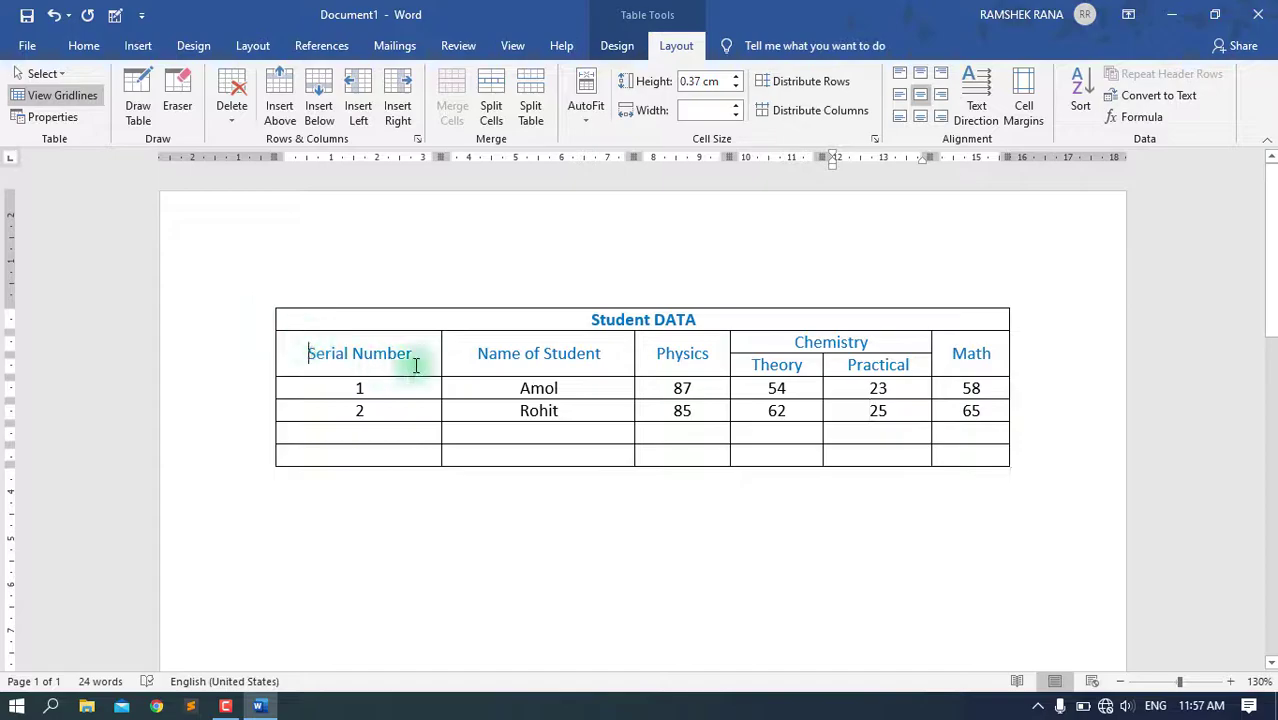
mouse_move(415, 365)
mouse_down()
mouse_move(605, 406)
mouse_move(662, 425)
mouse_move(684, 453)
mouse_up()
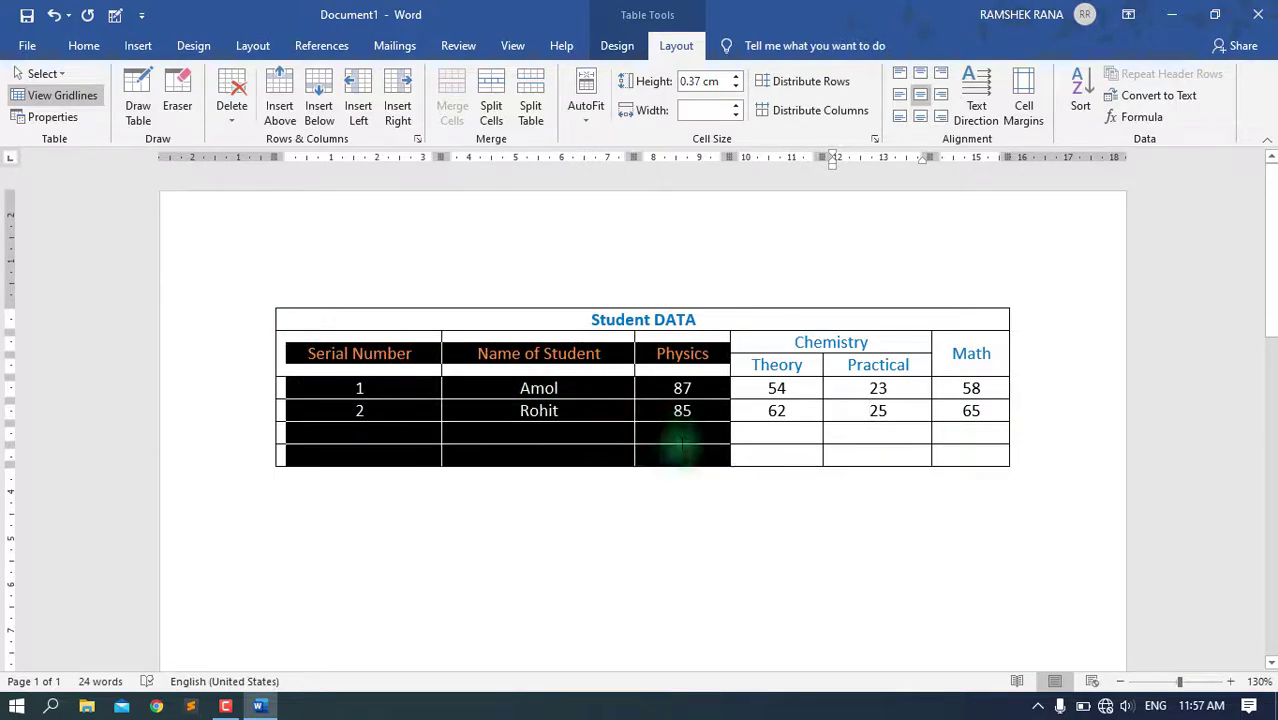
click(590, 118)
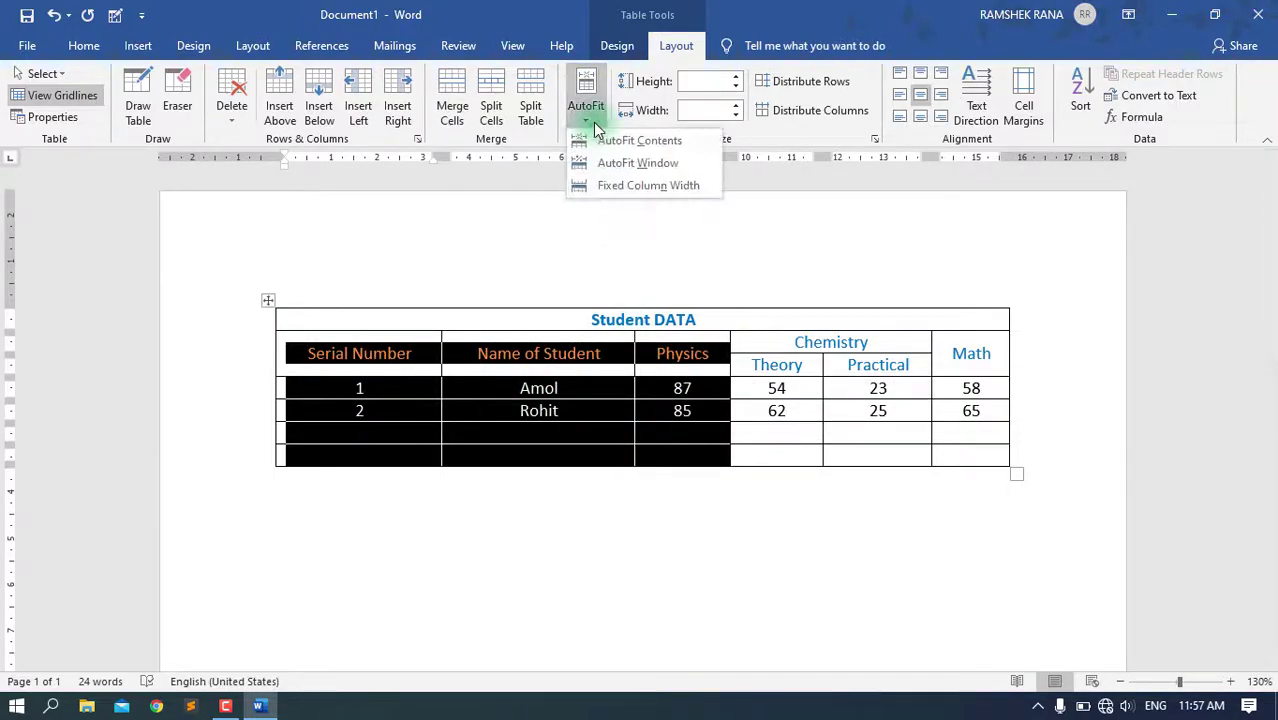
click(638, 190)
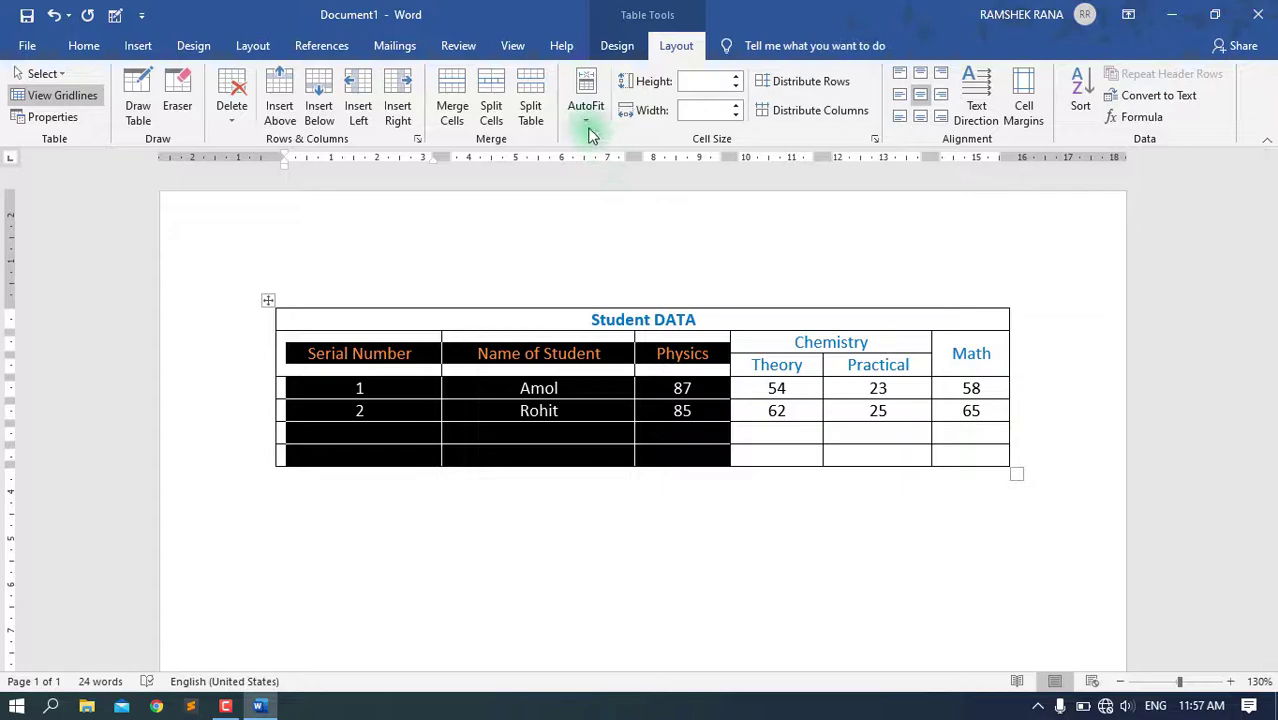
click(586, 110)
click(598, 188)
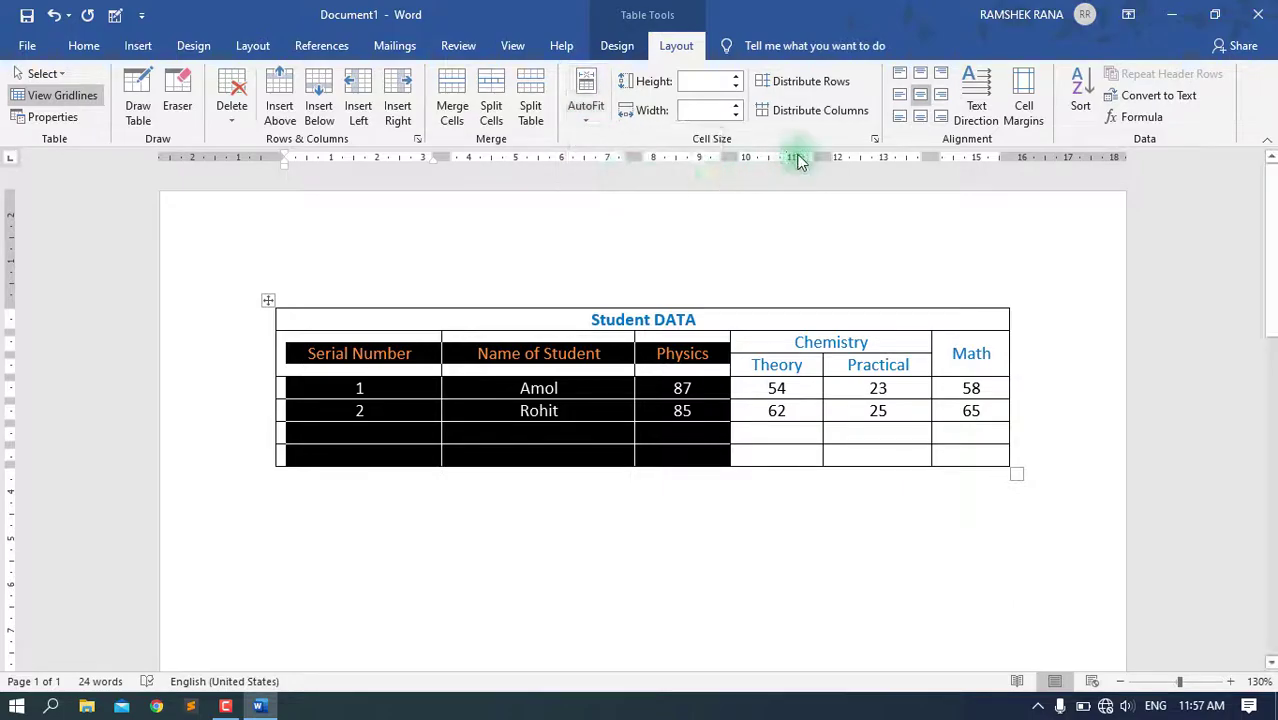
click(853, 118)
click(620, 406)
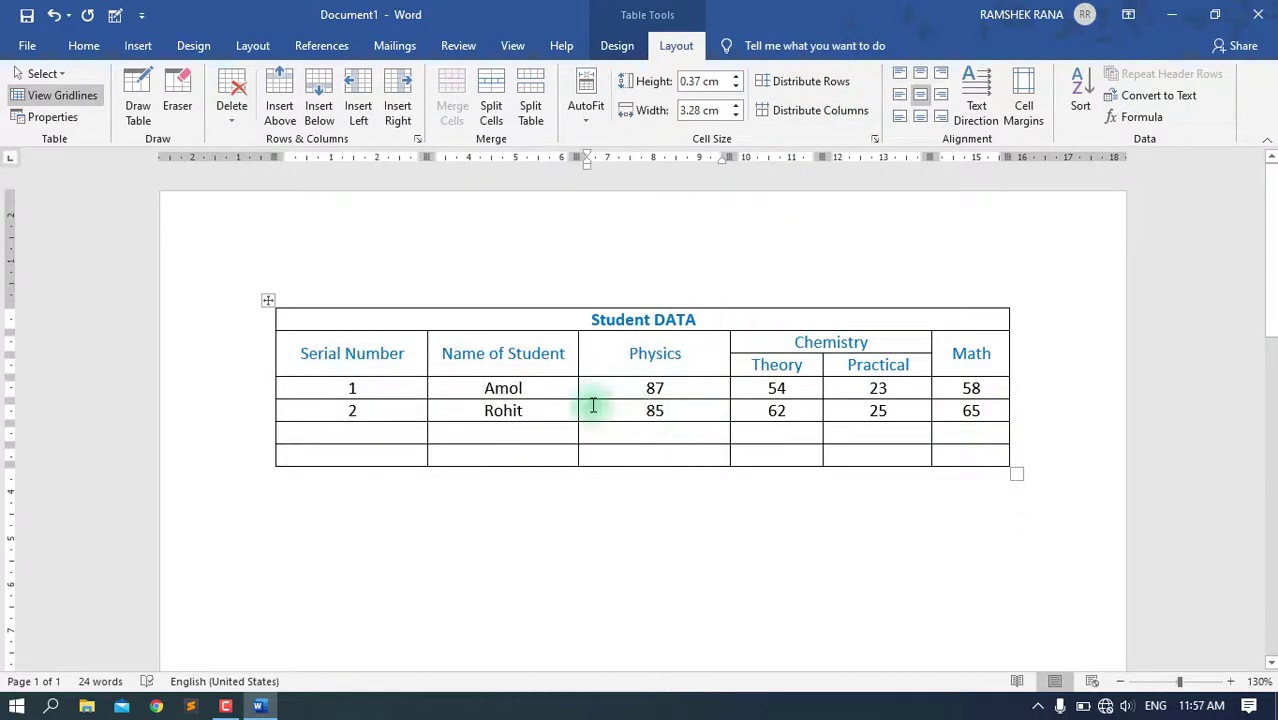
- Give the Theory and Practical sub-columns equal widths
mouse_move(298, 353)
mouse_down()
mouse_move(660, 390)
mouse_move(690, 432)
mouse_up()
click(692, 434)
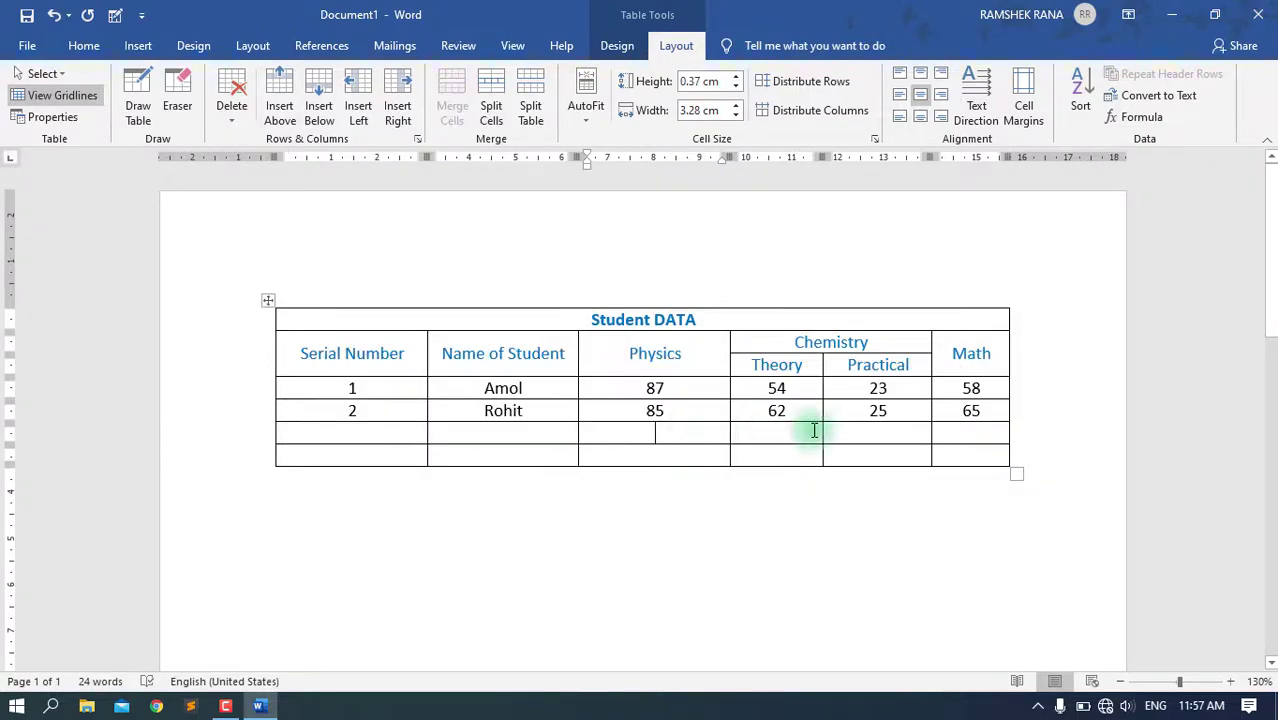
drag(913, 447, 888, 430)
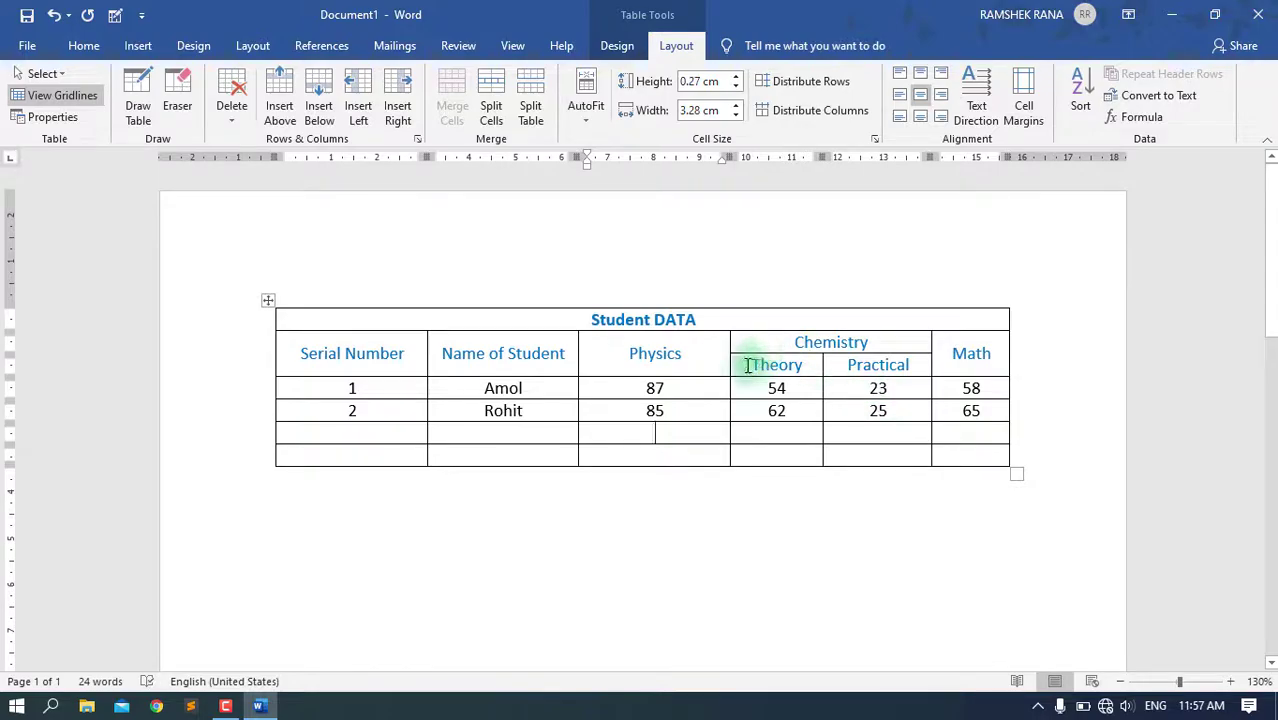
drag(748, 366, 890, 450)
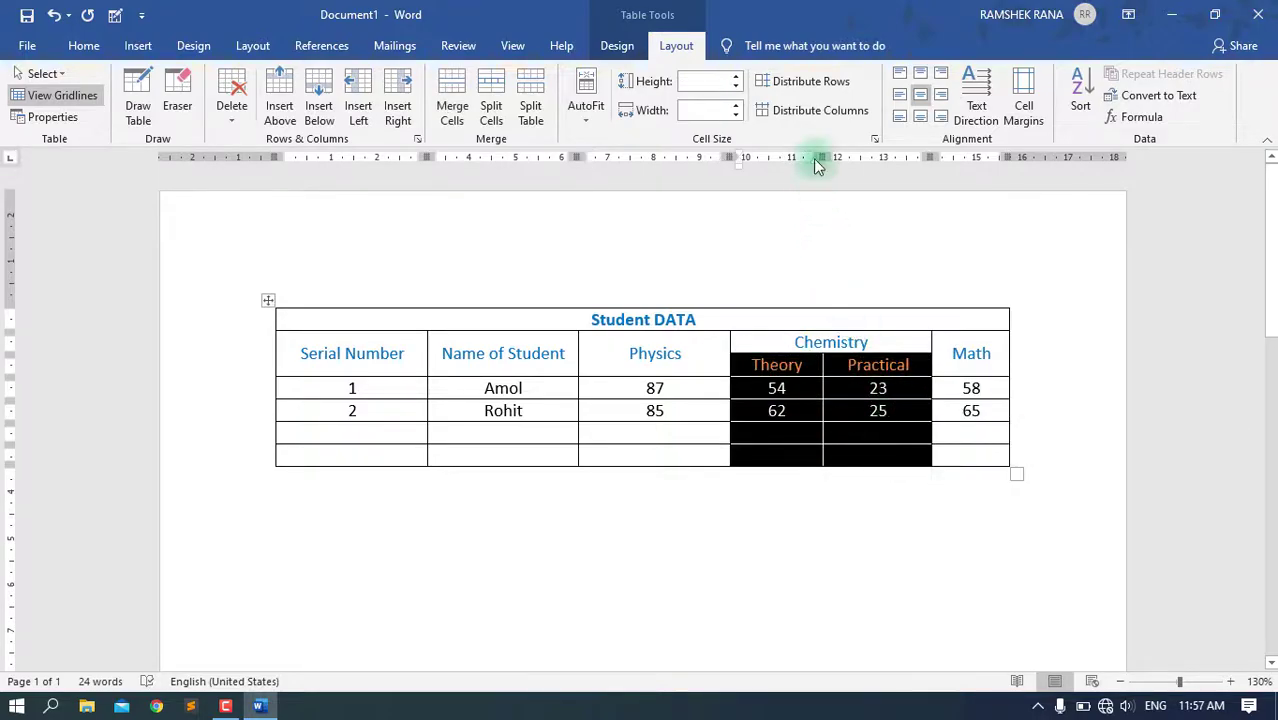
click(815, 122)
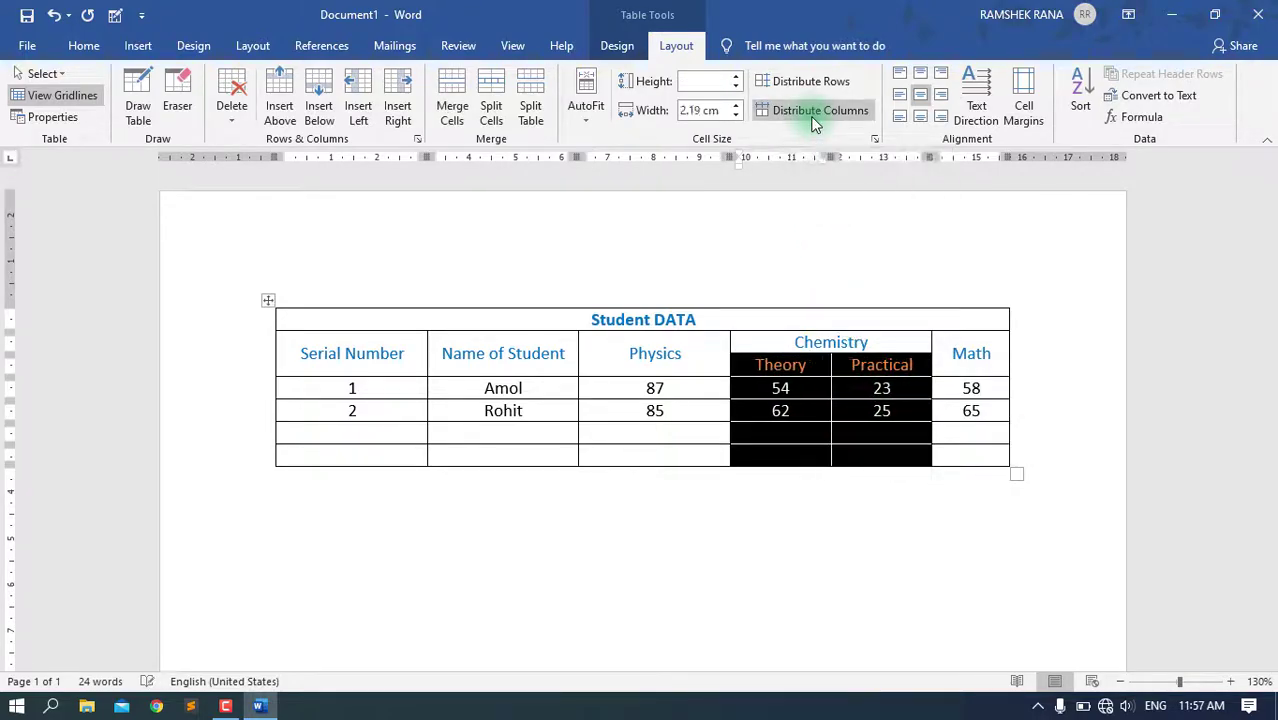
click(866, 398)
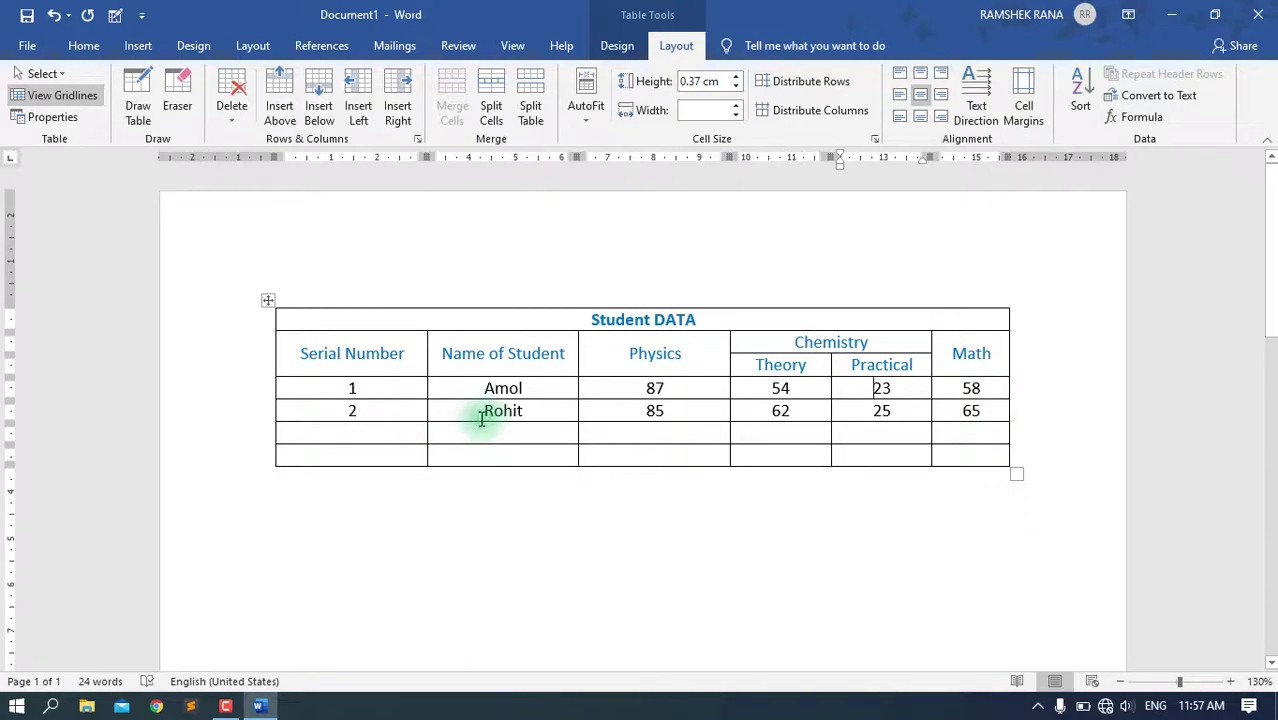
- Distribute the table's data rows to an equal height
drag(480, 422, 479, 439)
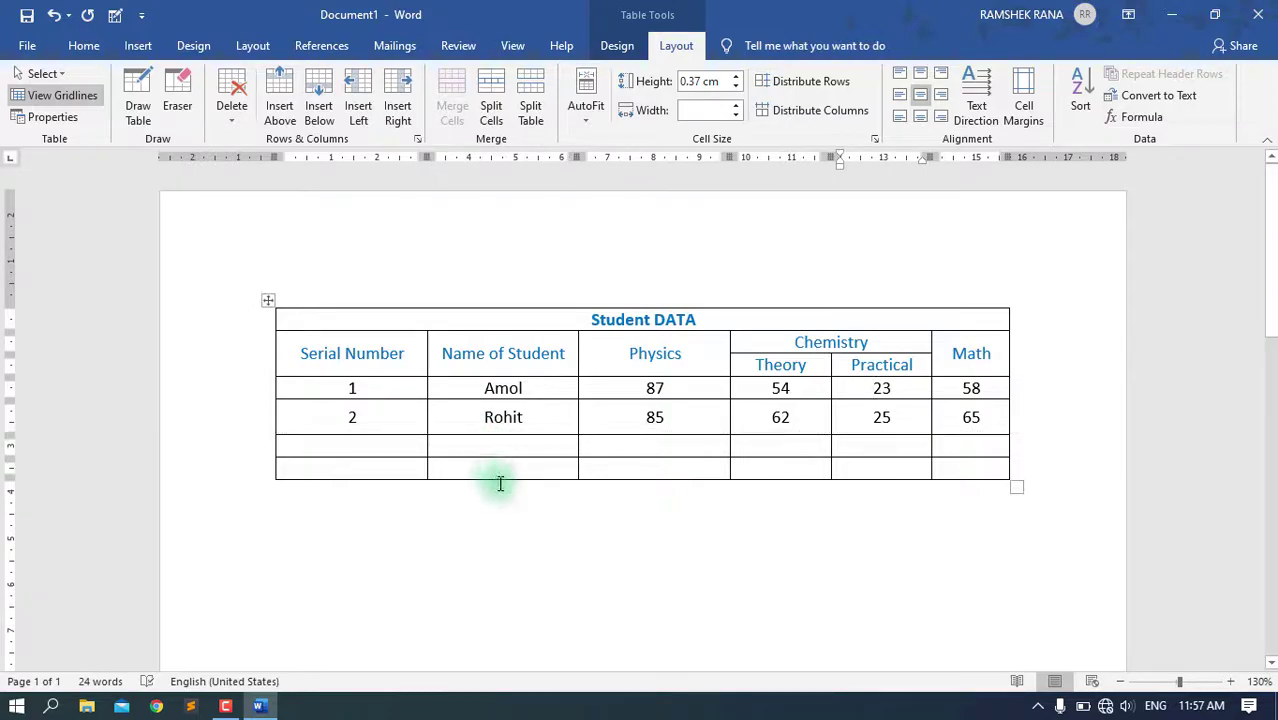
click(385, 420)
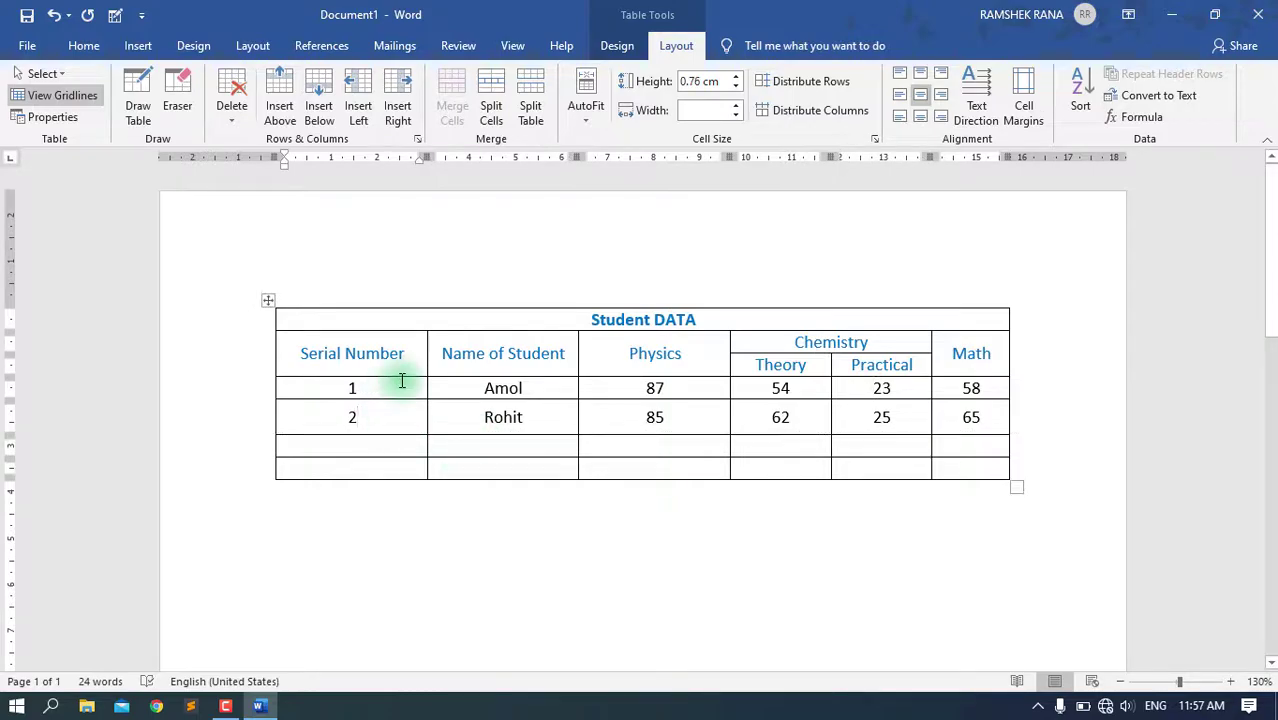
drag(299, 389, 955, 462)
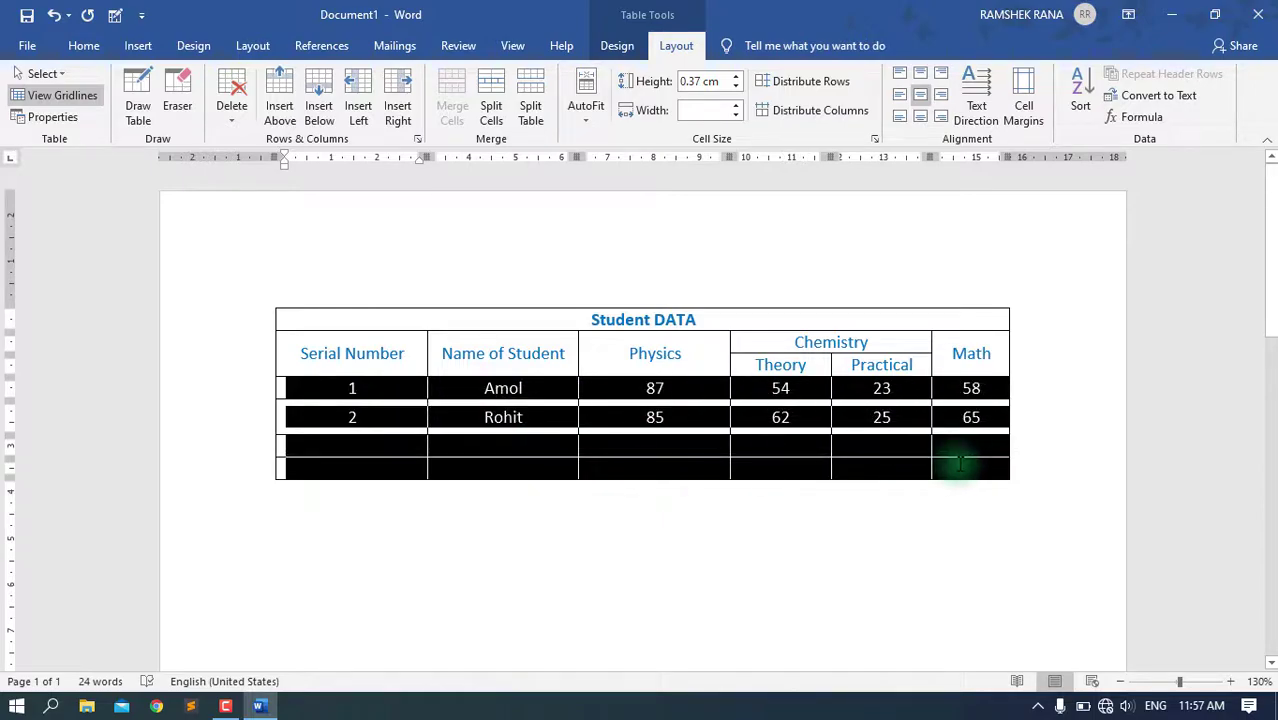
click(808, 86)
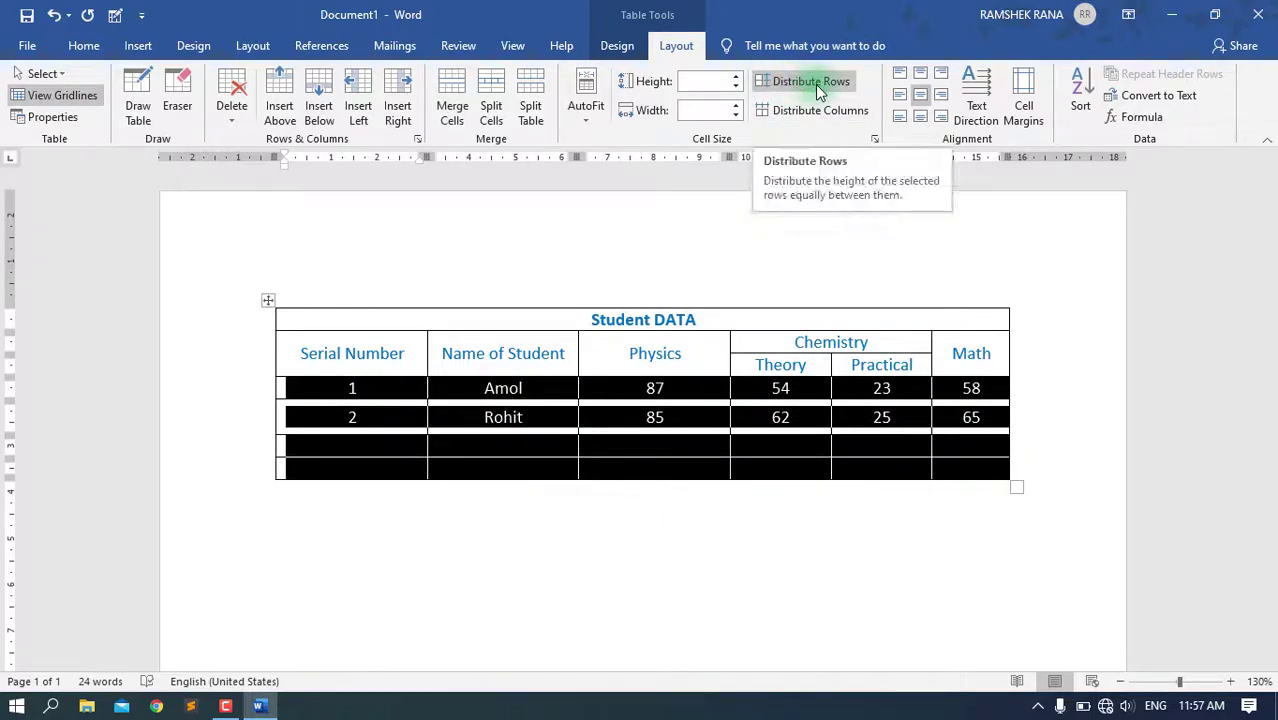
click(815, 86)
click(812, 414)
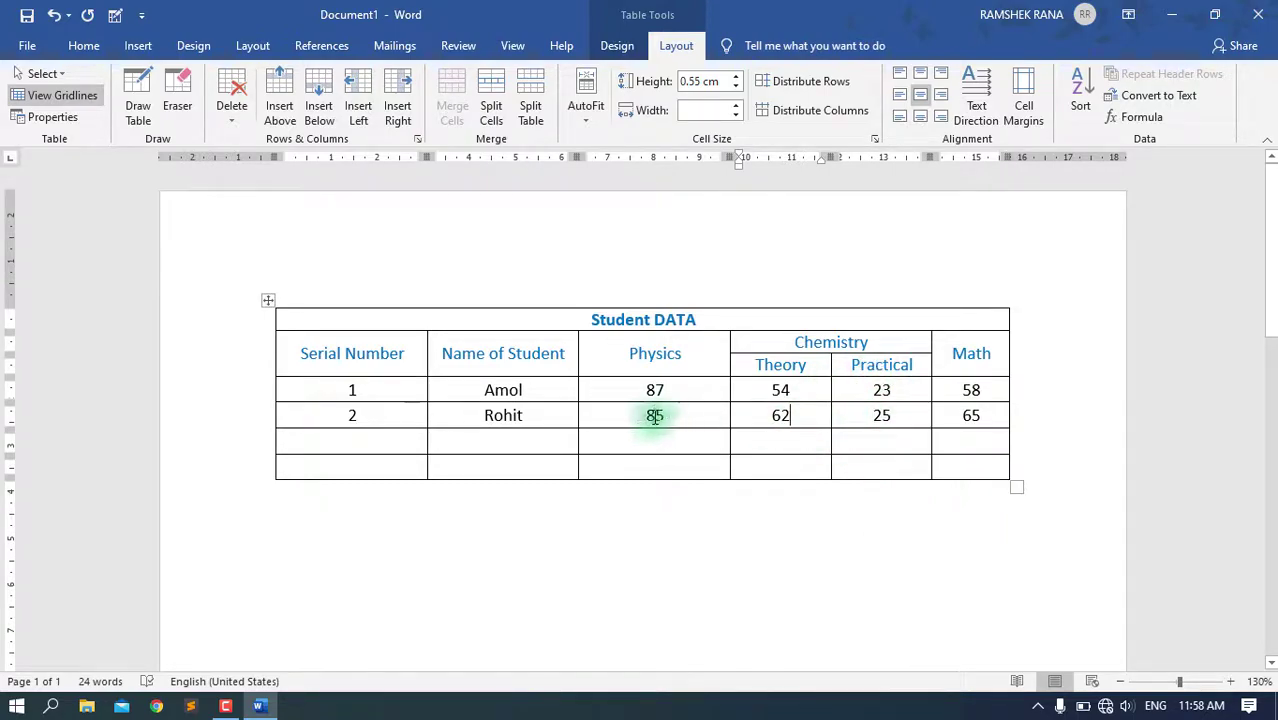
- Fine-tune the Physics column width and row height with the Cell Size spinners, undoing a manual resize
drag(660, 415, 637, 418)
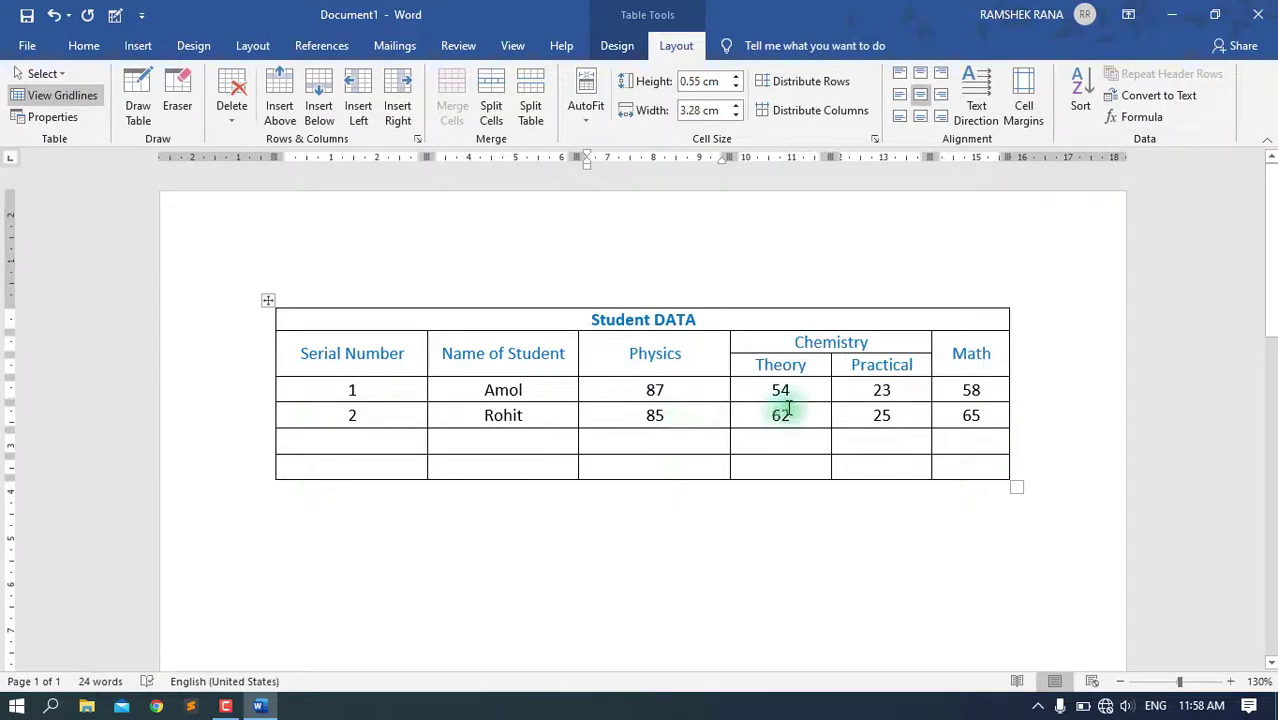
click(737, 108)
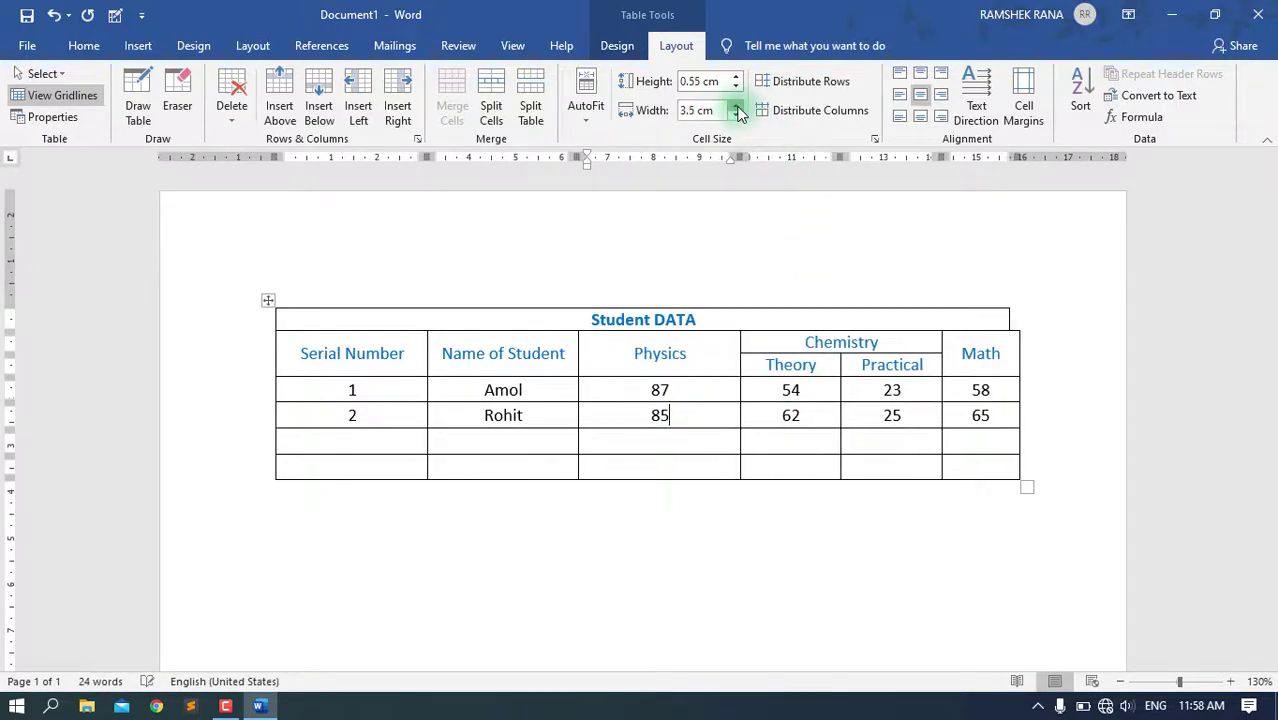
click(737, 108)
click(736, 117)
click(736, 117)
click(736, 117)
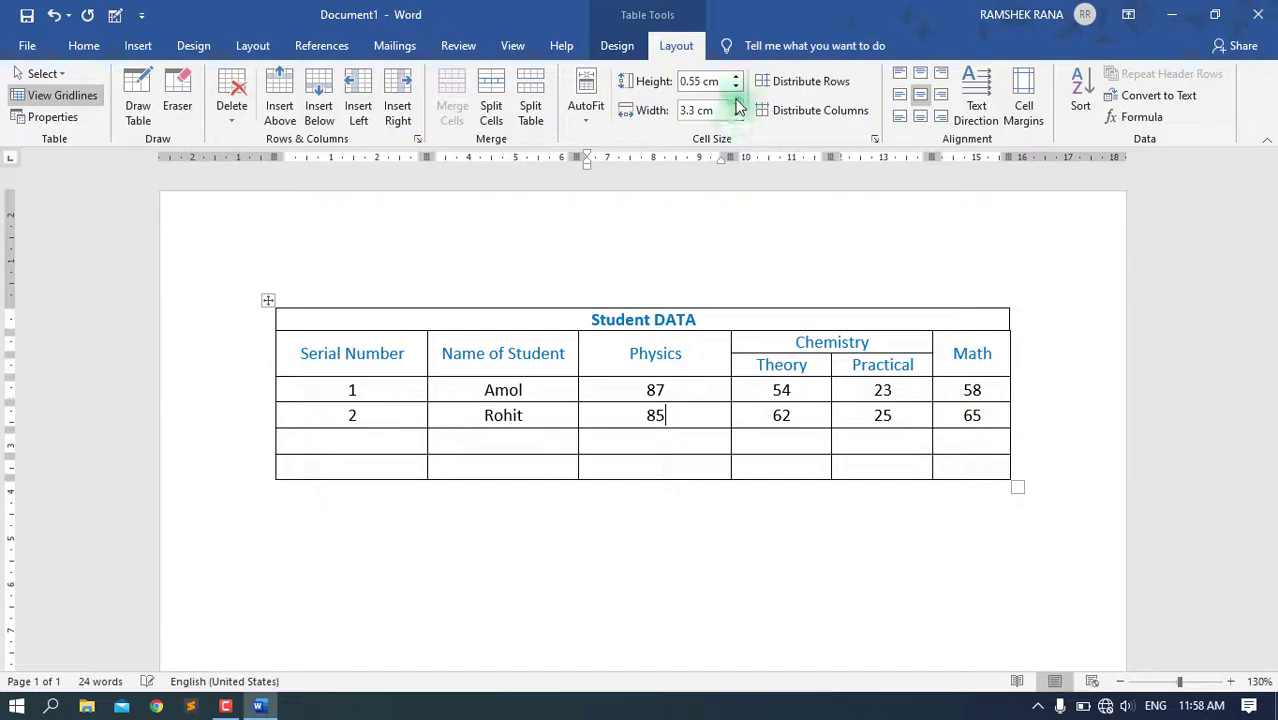
click(736, 87)
click(736, 87)
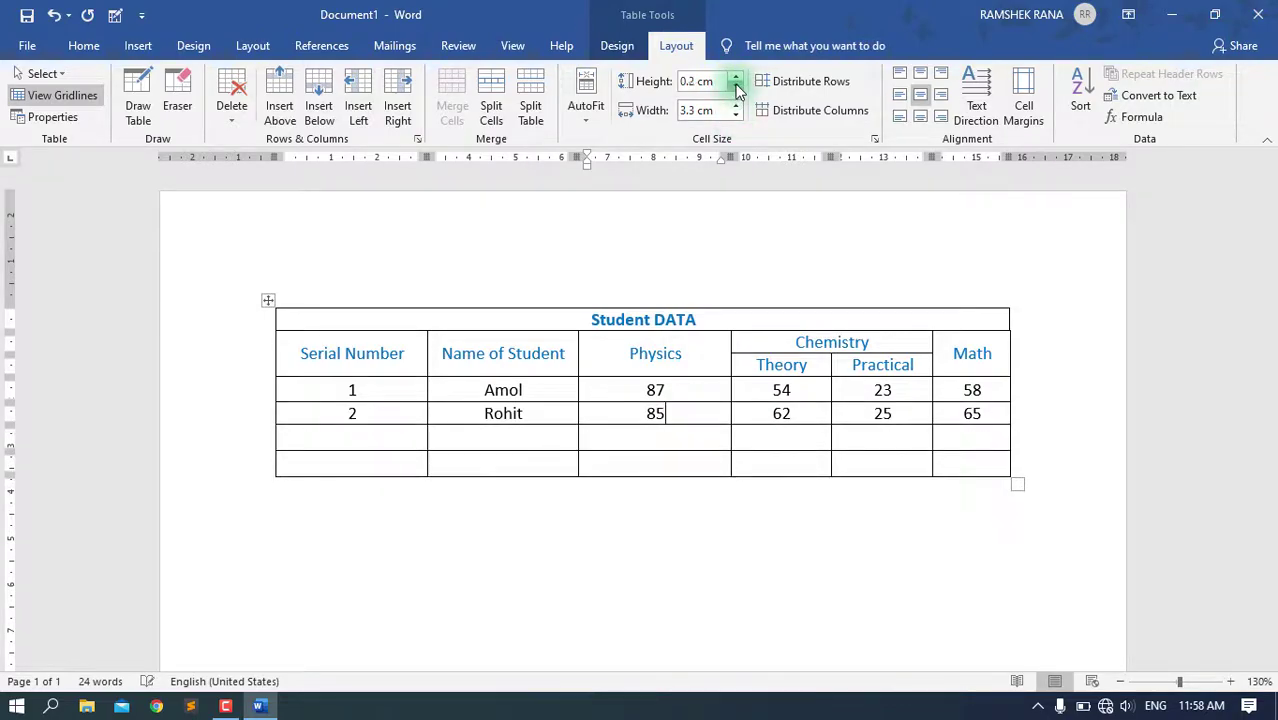
click(736, 77)
click(736, 77)
click(736, 77)
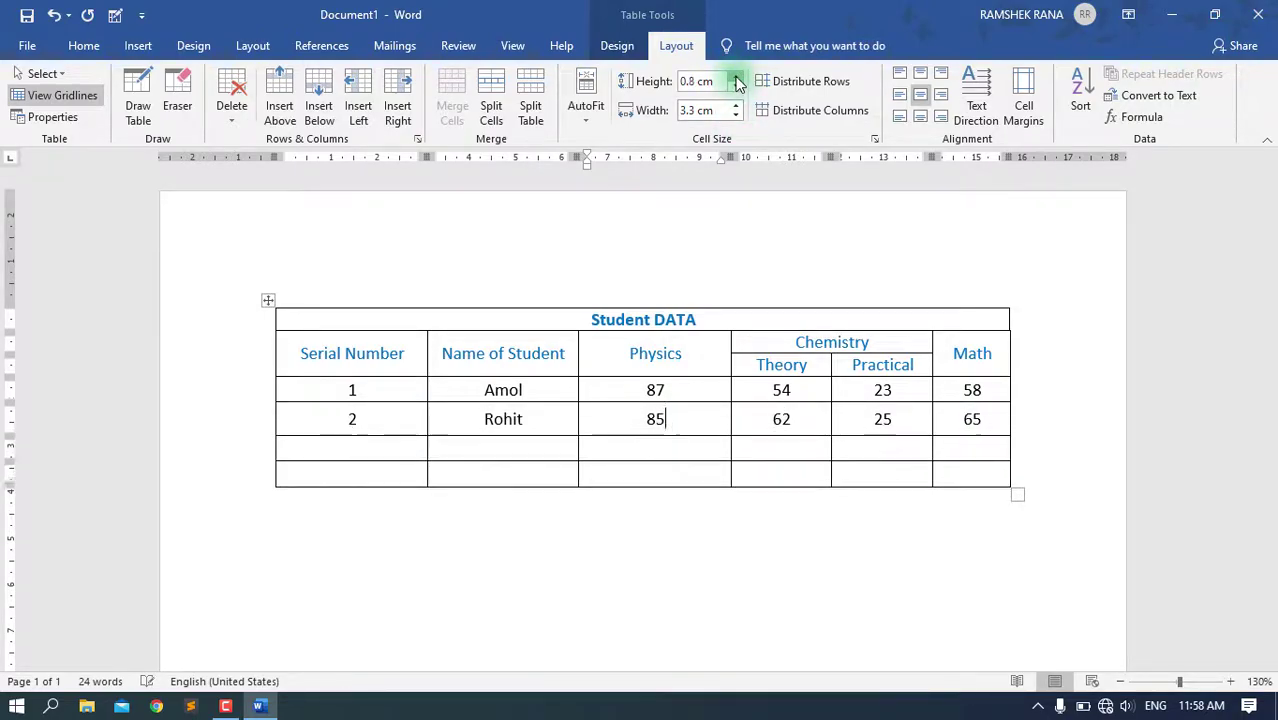
click(736, 77)
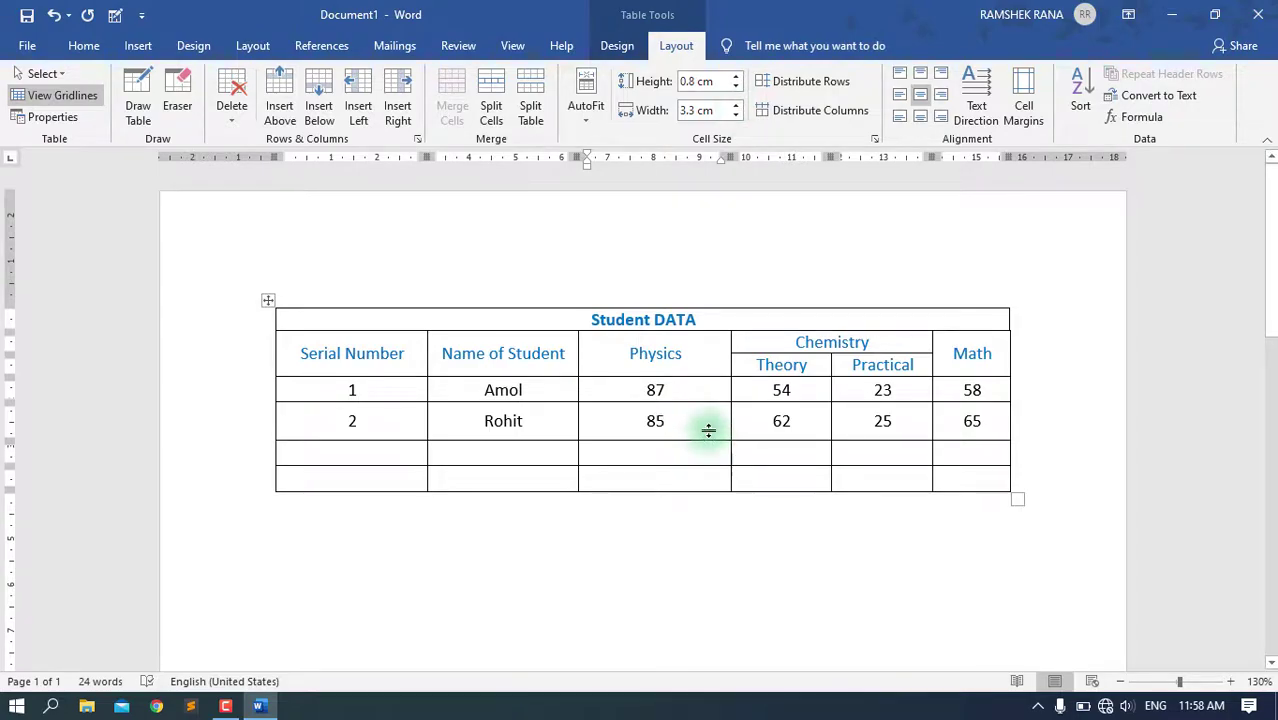
mouse_move(708, 430)
mouse_down()
mouse_move(710, 446)
mouse_move(741, 423)
mouse_up()
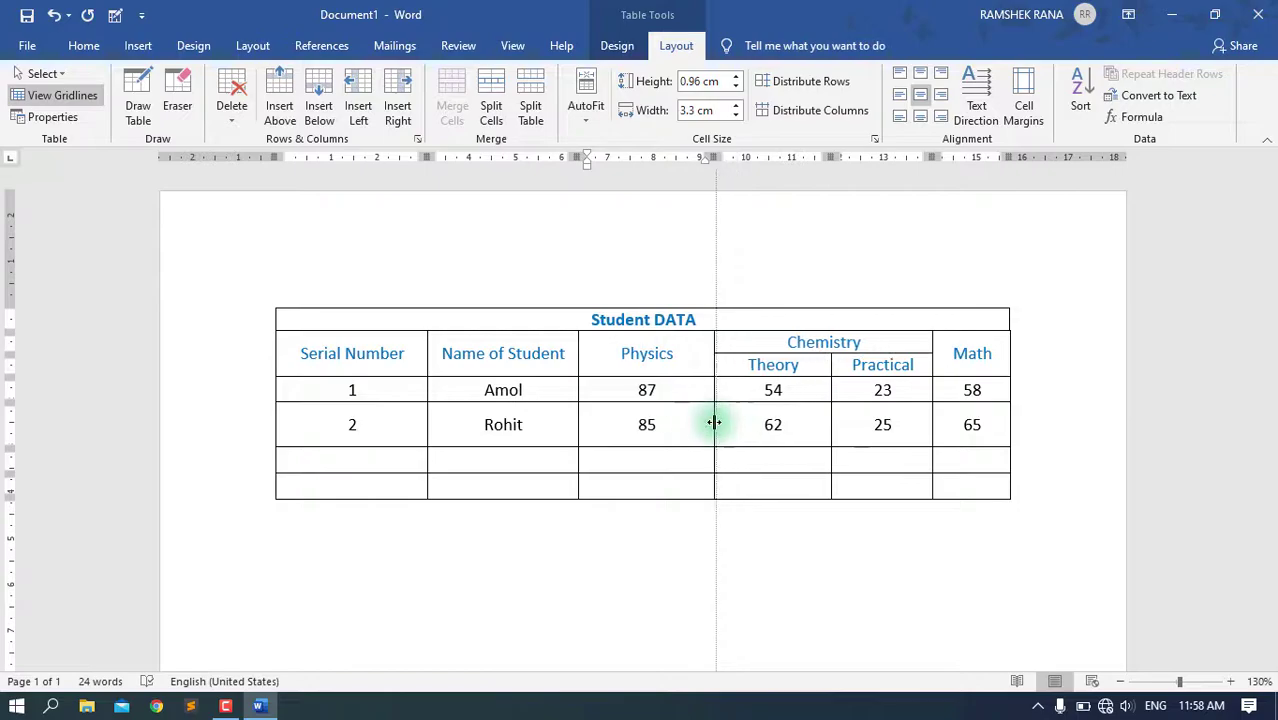
key(ctrl+z)
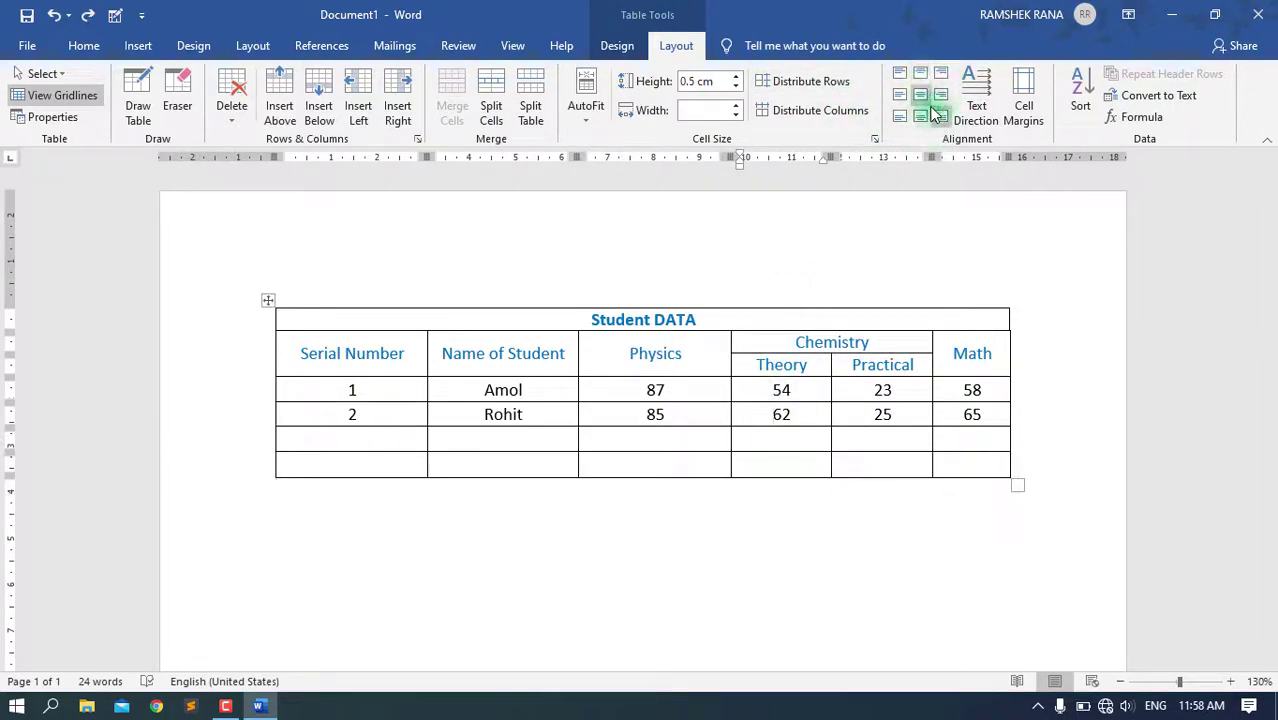
- Select the whole table and apply Align Center to every cell
click(267, 300)
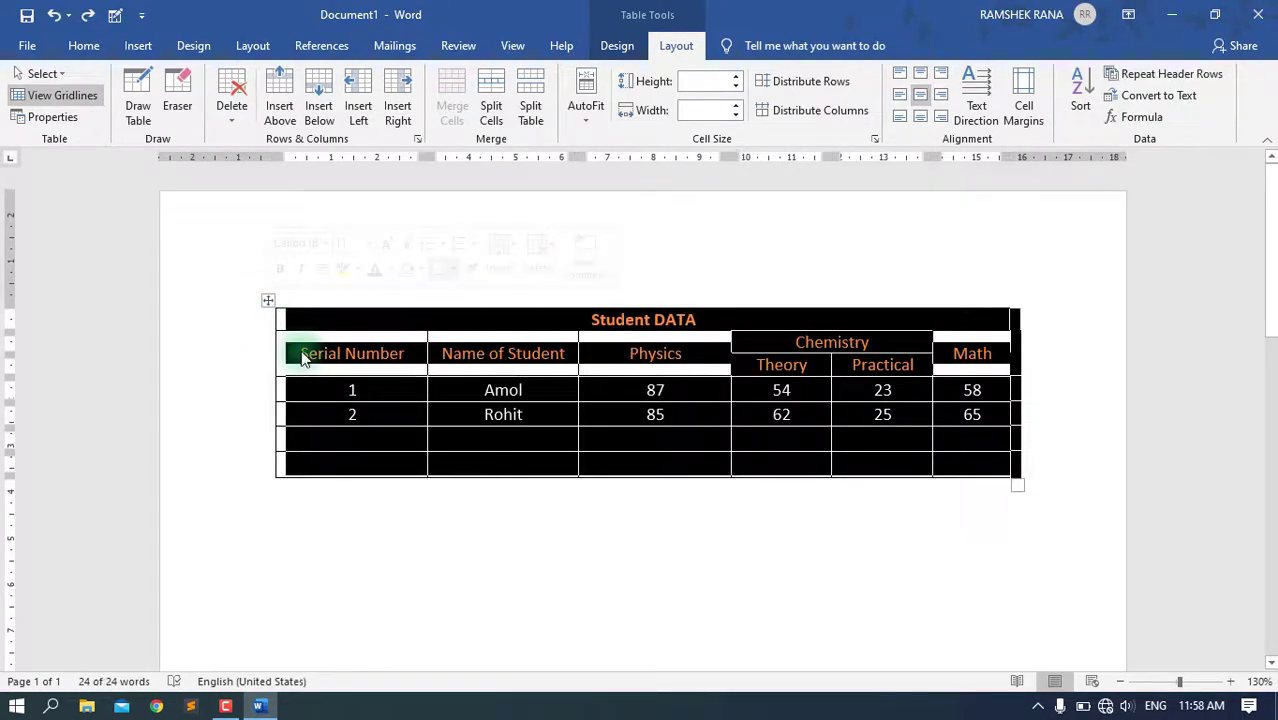
click(899, 74)
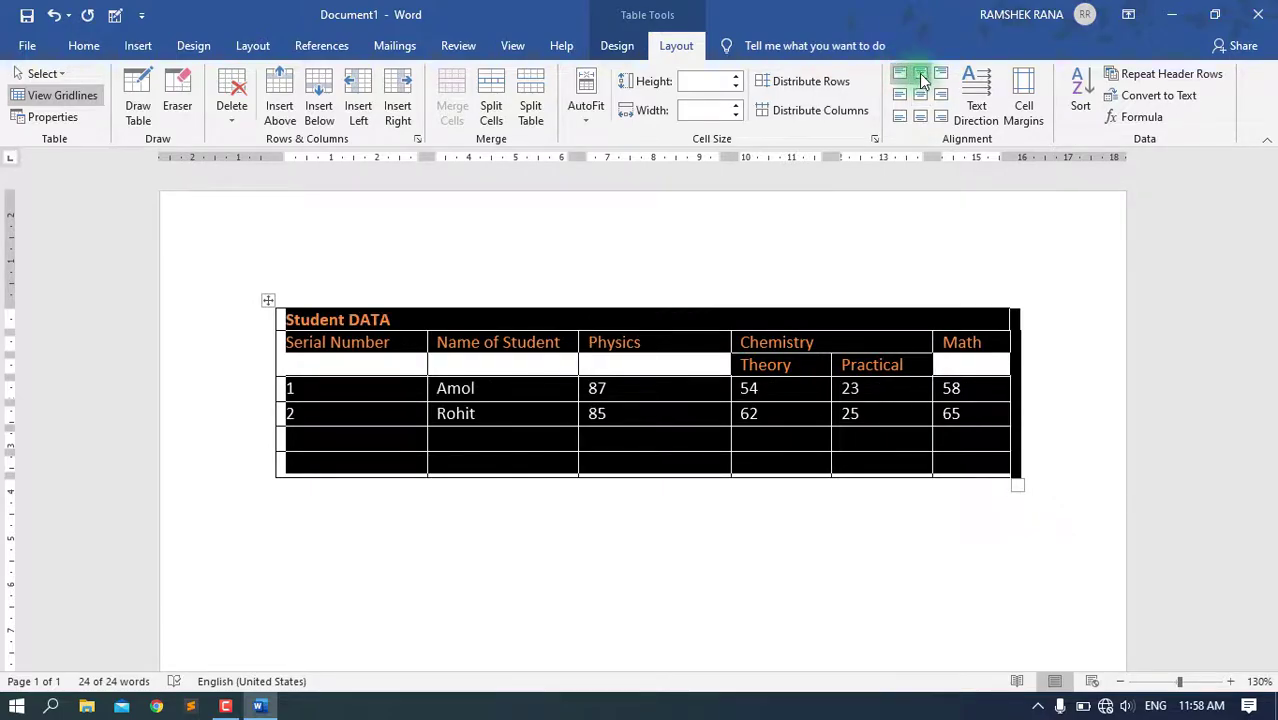
click(921, 78)
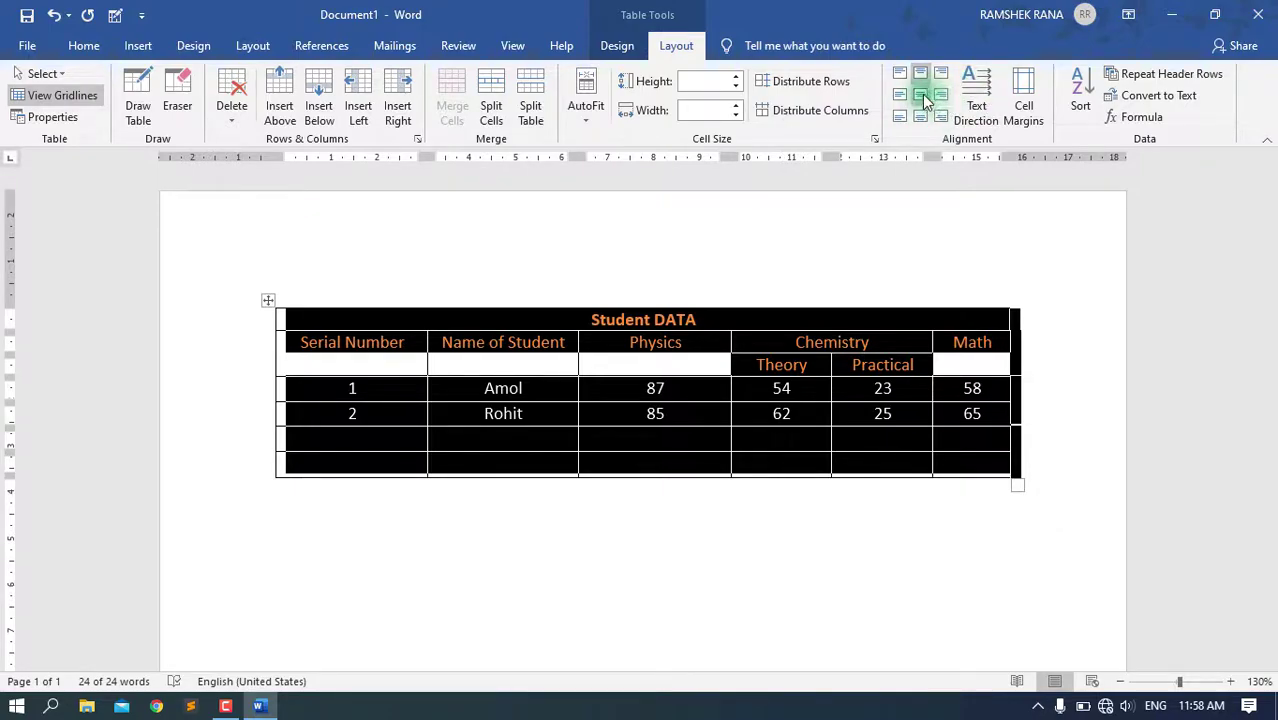
click(921, 95)
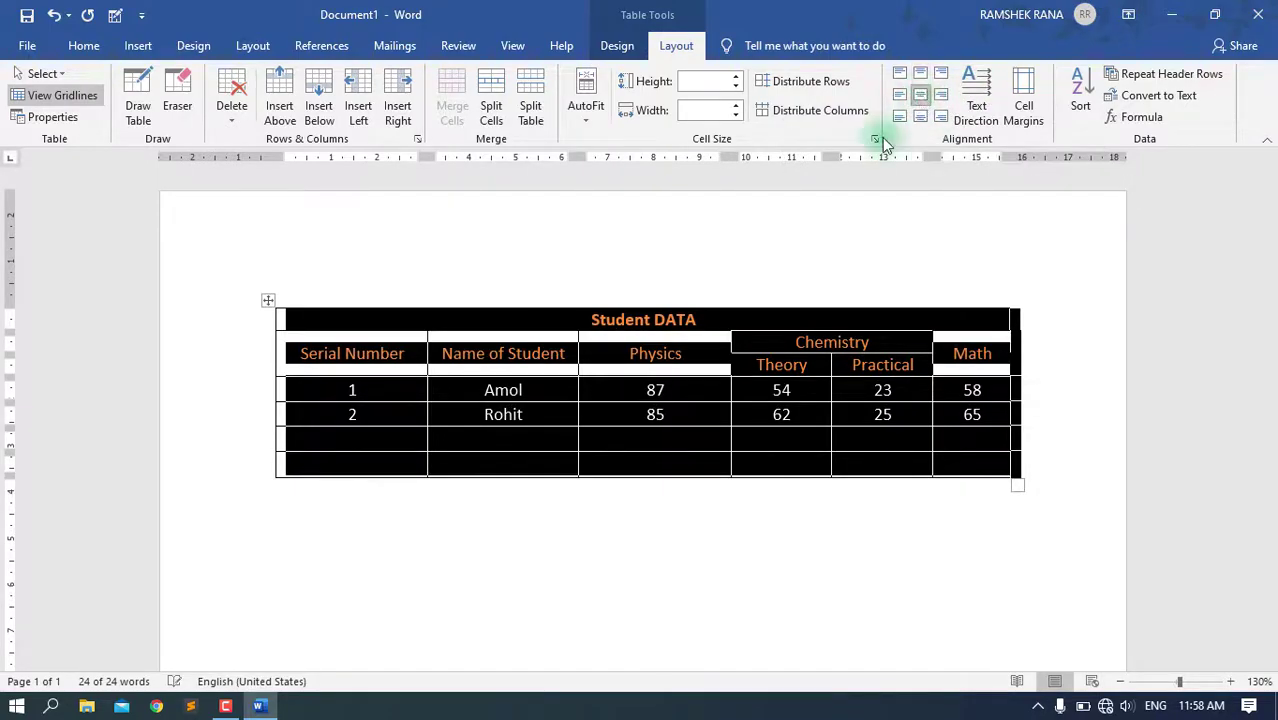
click(806, 365)
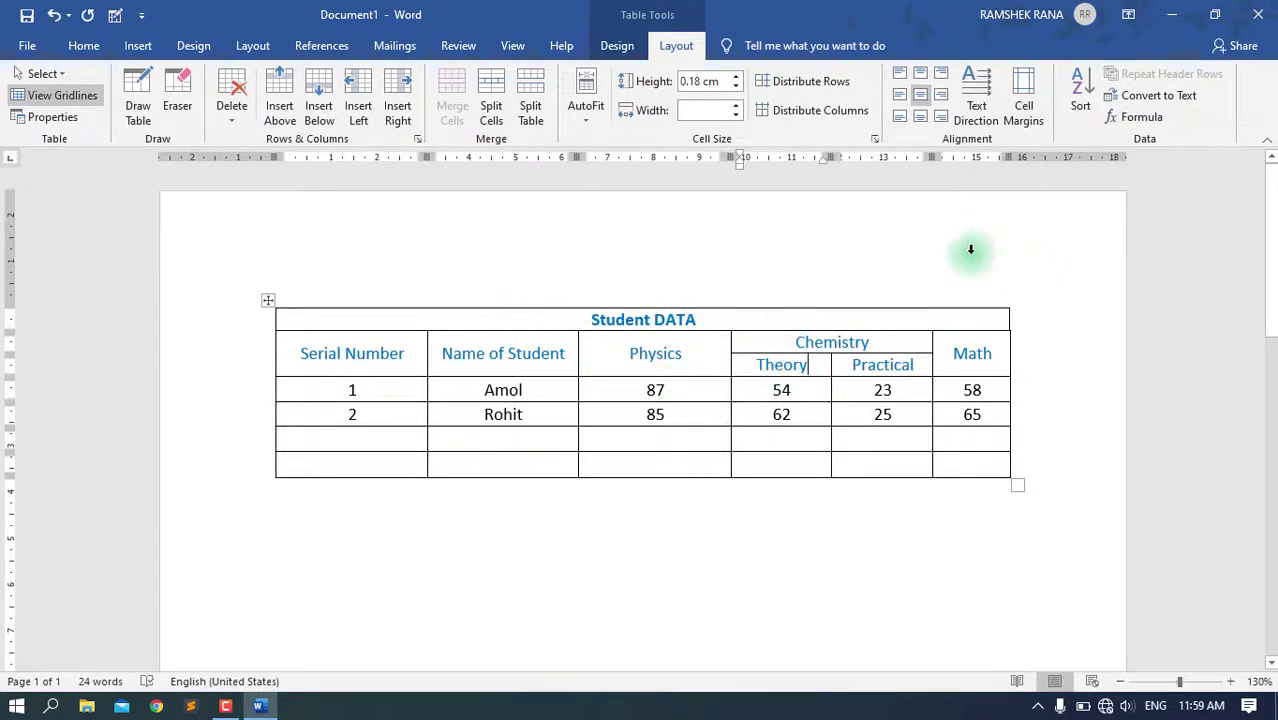
- Drag the header row border down to make the header taller
click(971, 354)
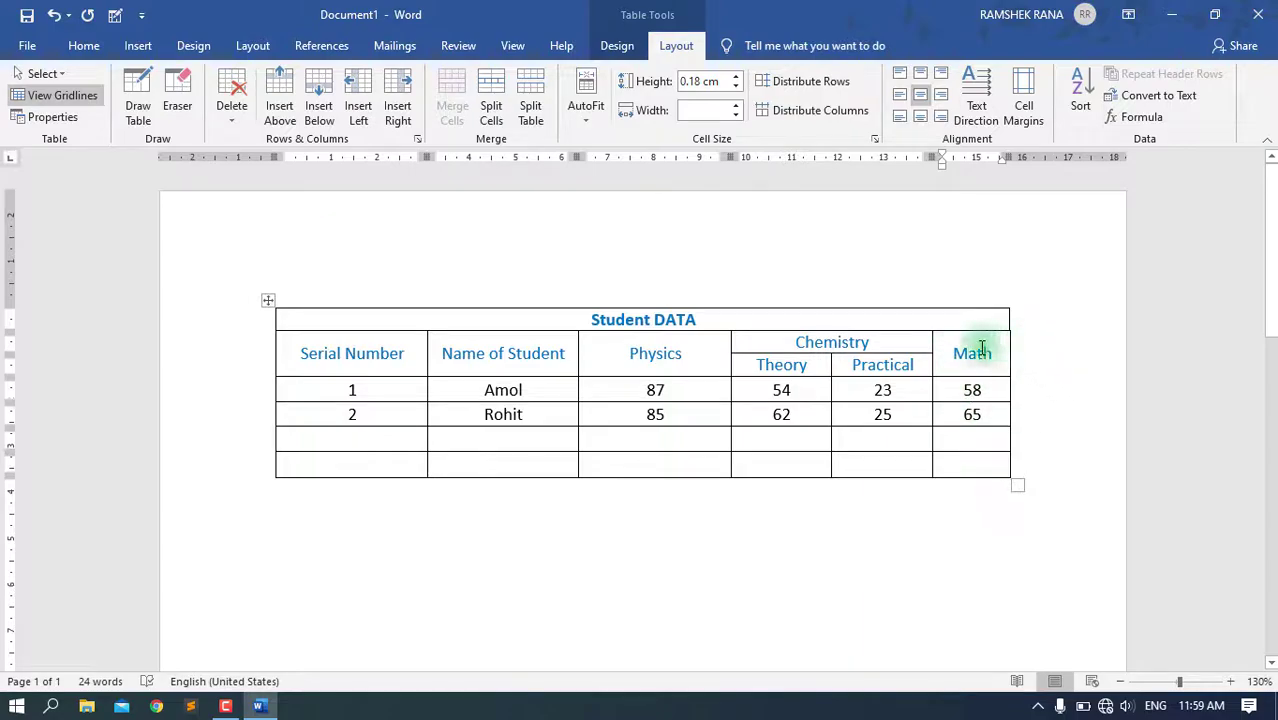
click(974, 389)
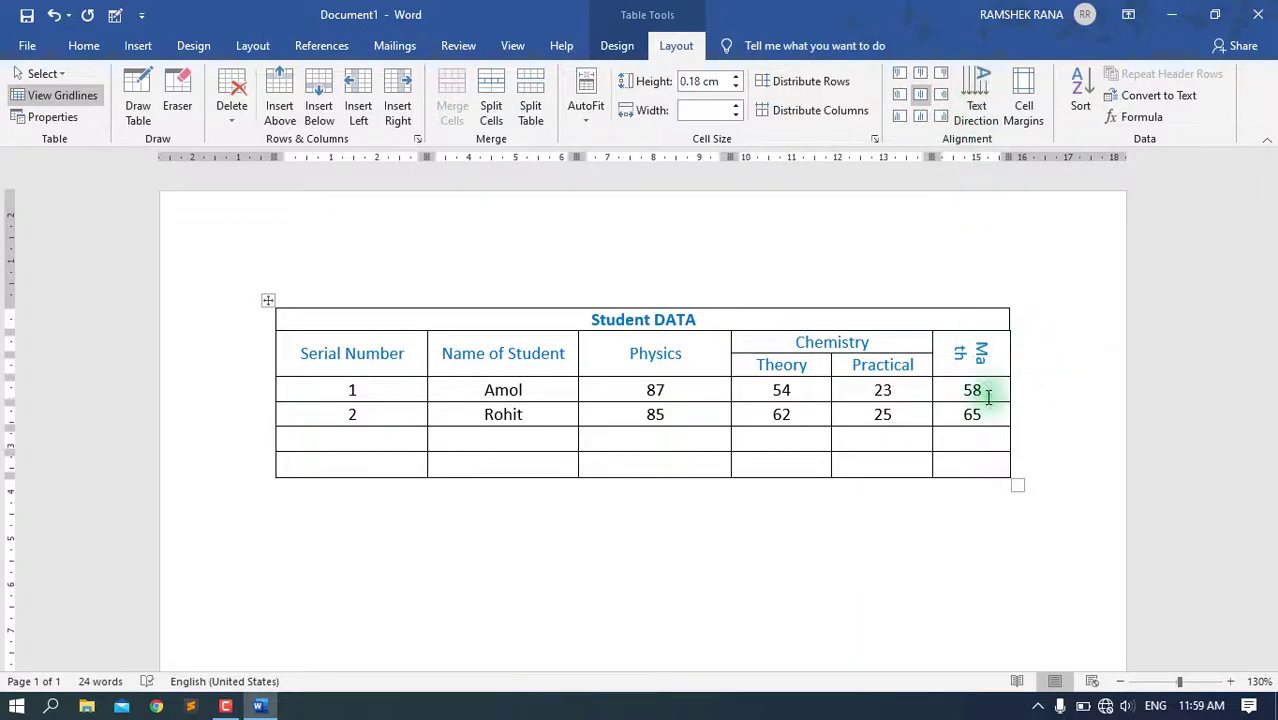
drag(972, 376, 972, 400)
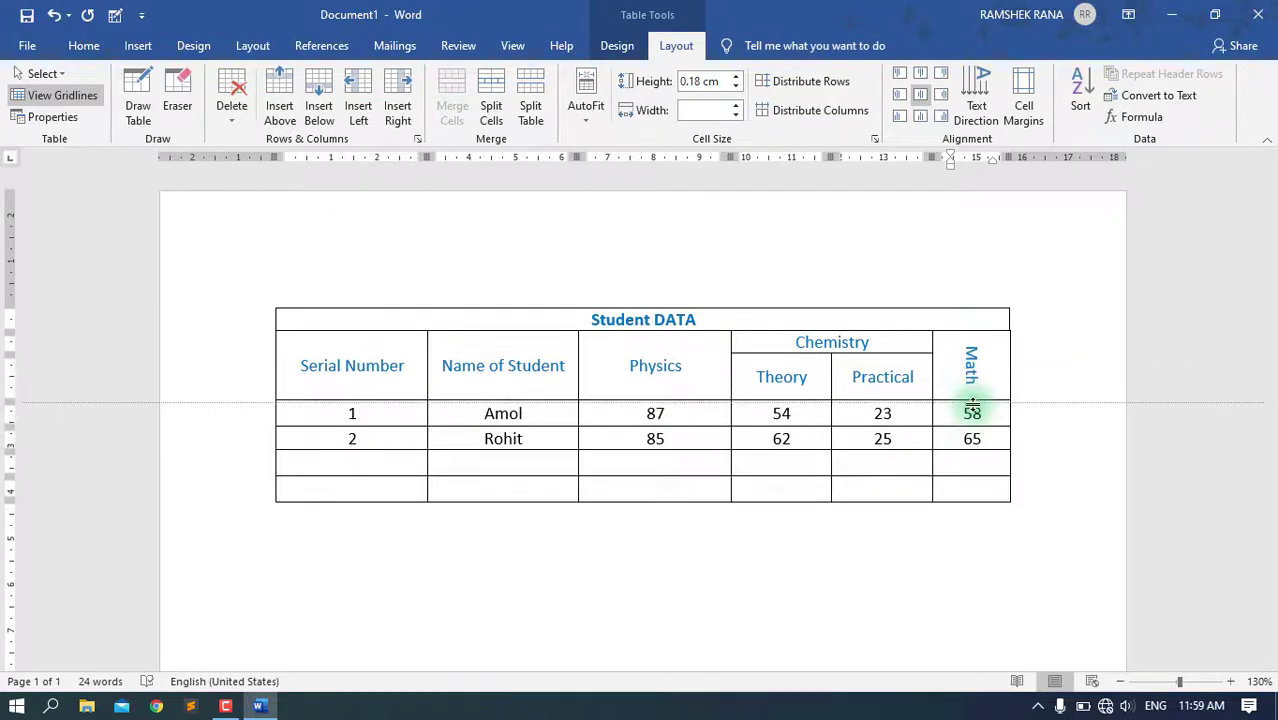
- Cycle the Math heading's text direction to vertical and back to horizontal
click(975, 383)
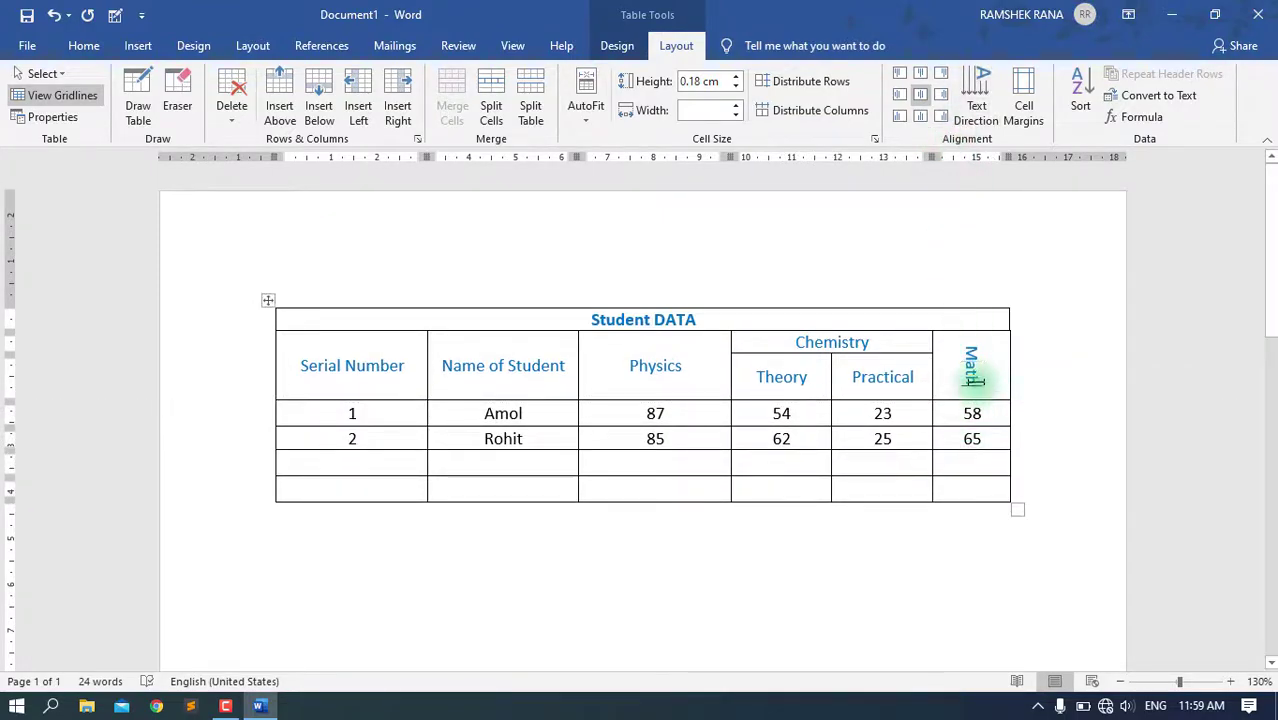
click(977, 112)
click(978, 116)
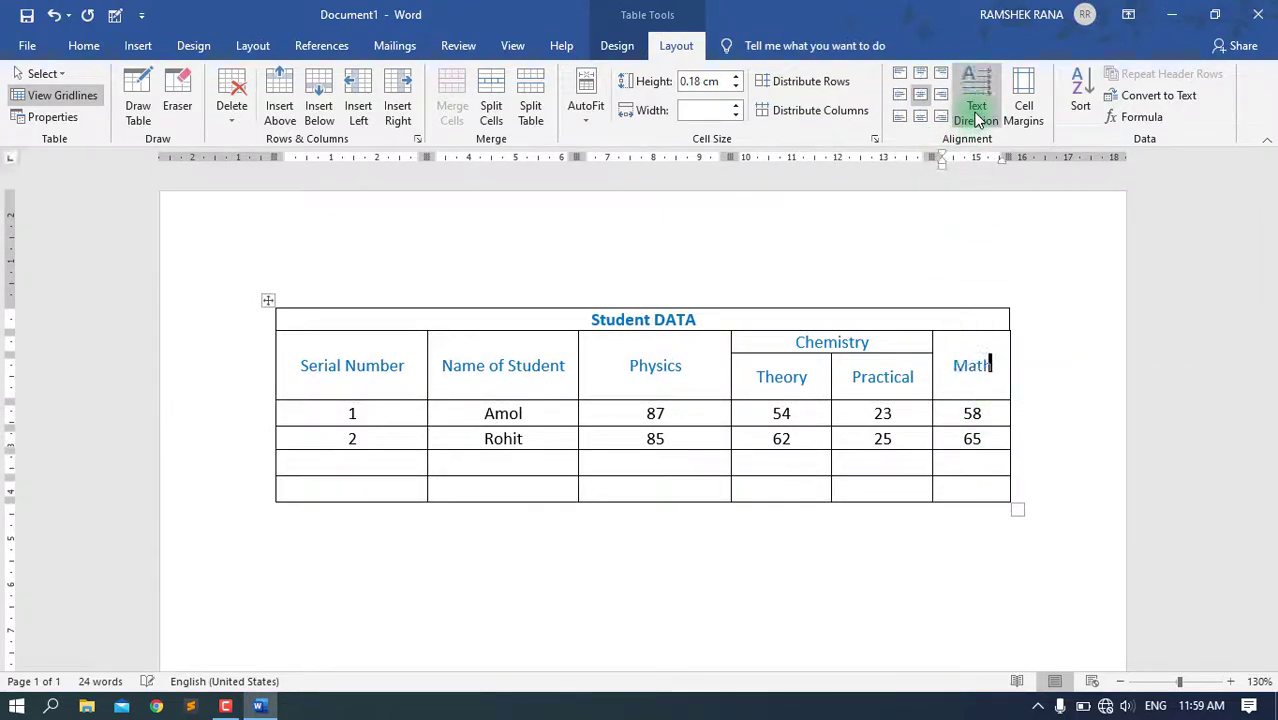
click(978, 118)
click(978, 118)
click(708, 465)
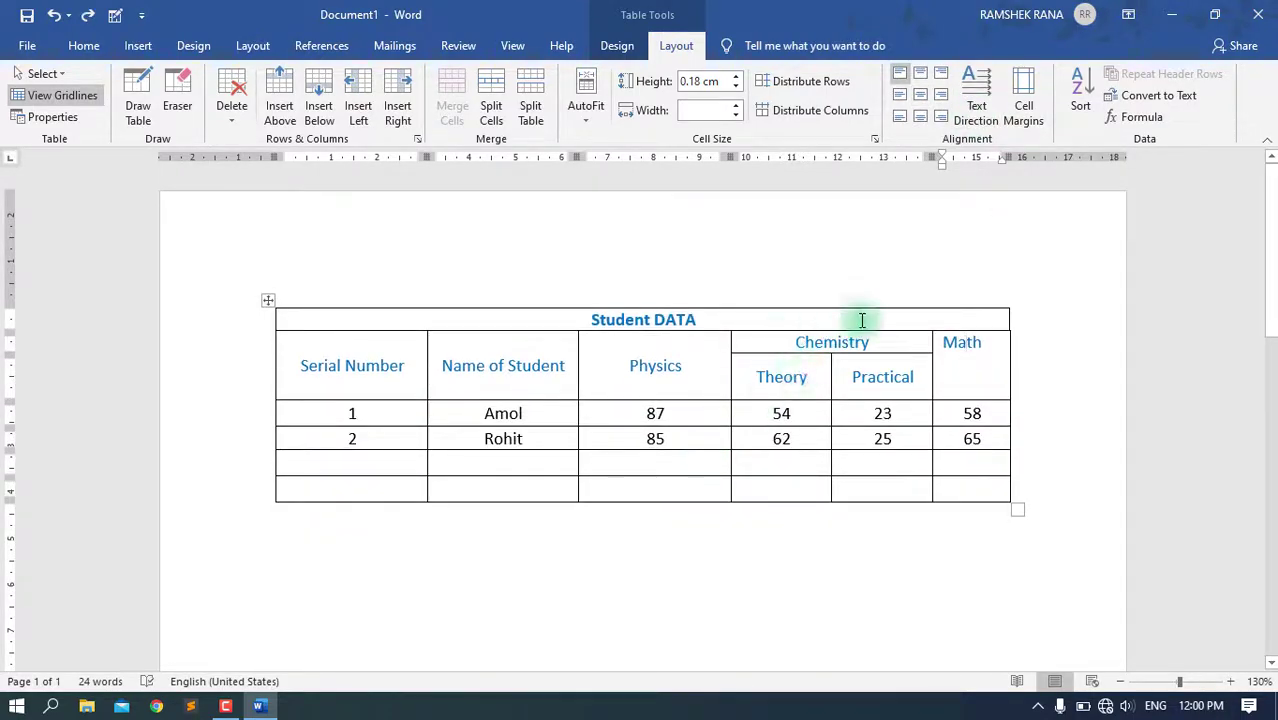
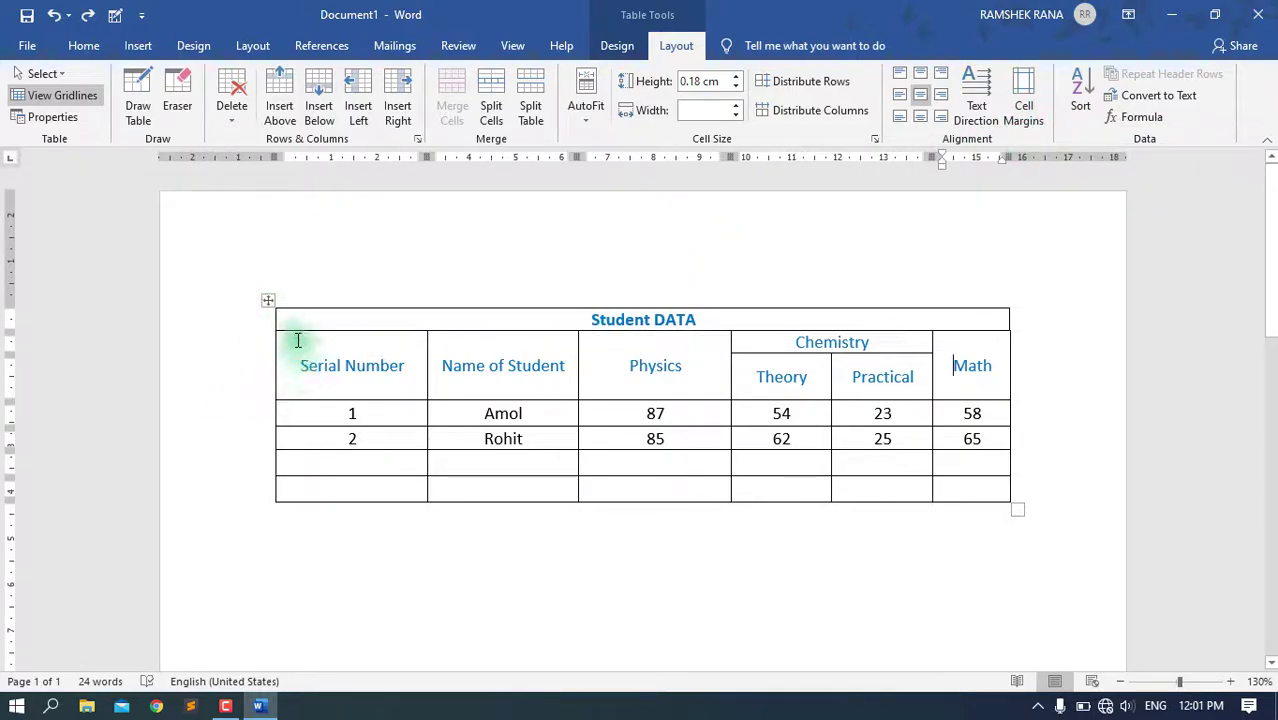
- Align the text in every cell of the Student DATA table to the top-left
click(266, 304)
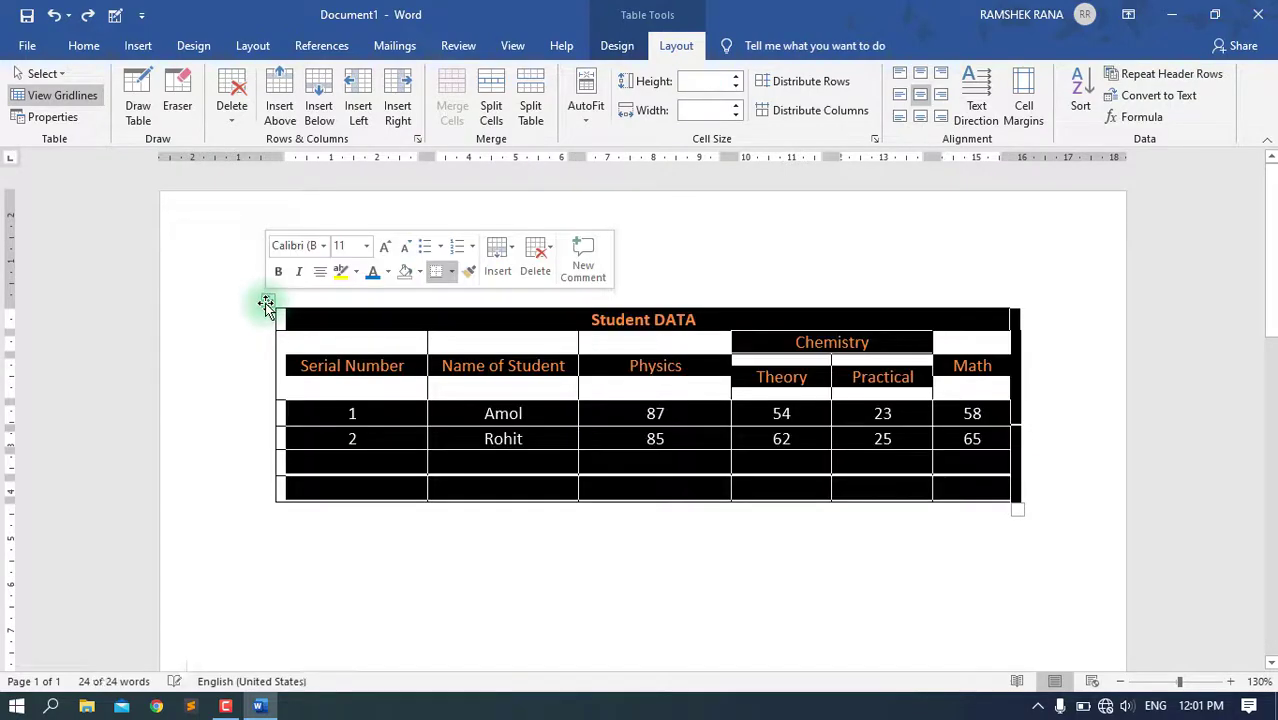
click(901, 75)
click(668, 384)
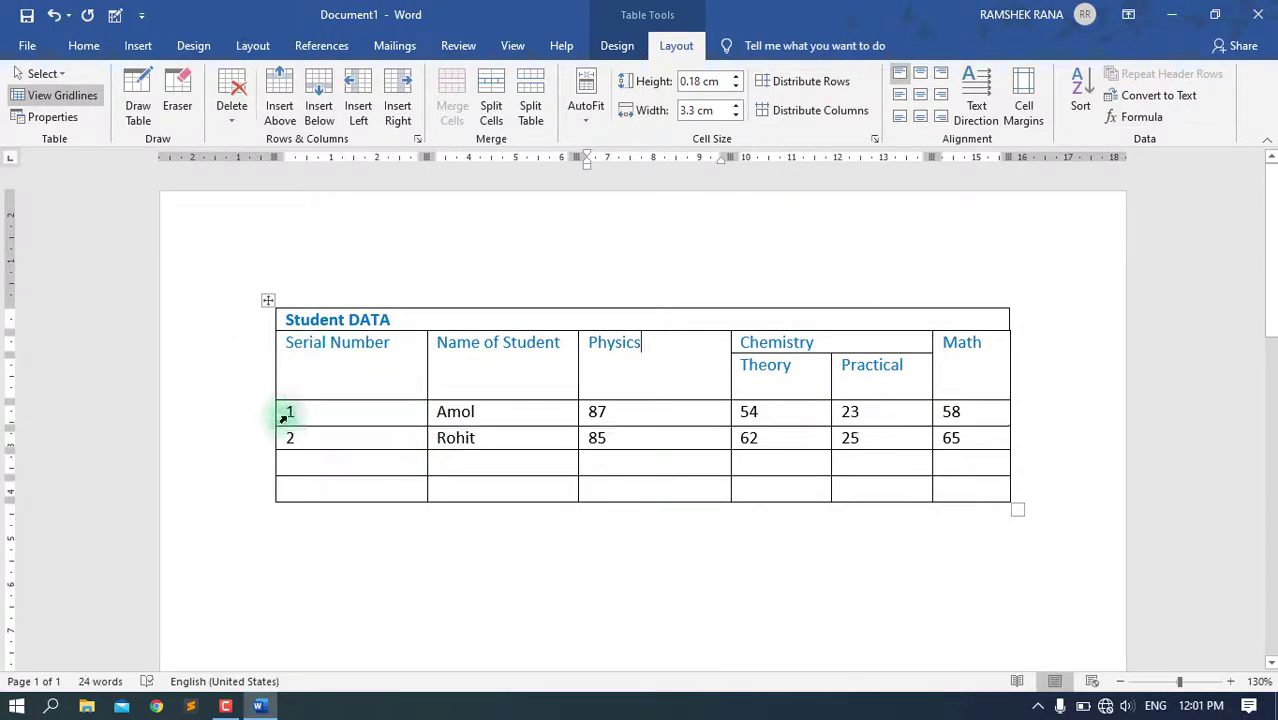
- Set the table's default cell margins to 0.1 cm top and 0.6 cm left
click(1020, 112)
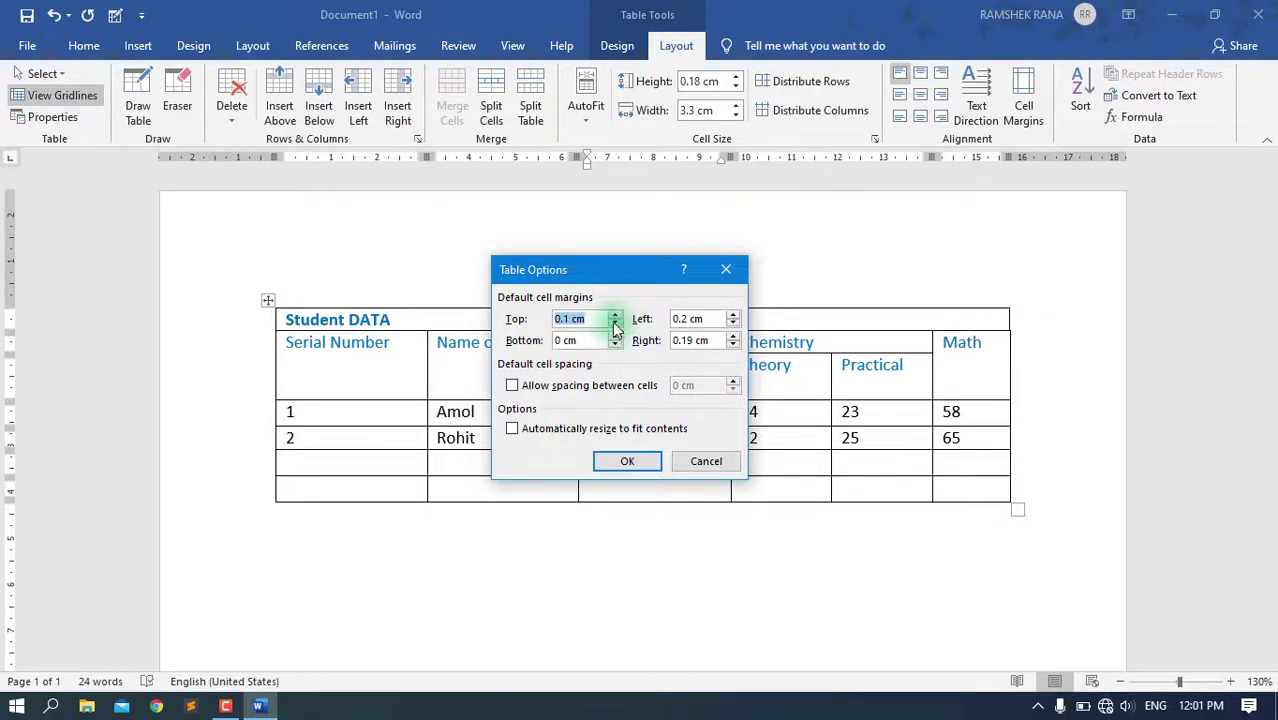
click(627, 464)
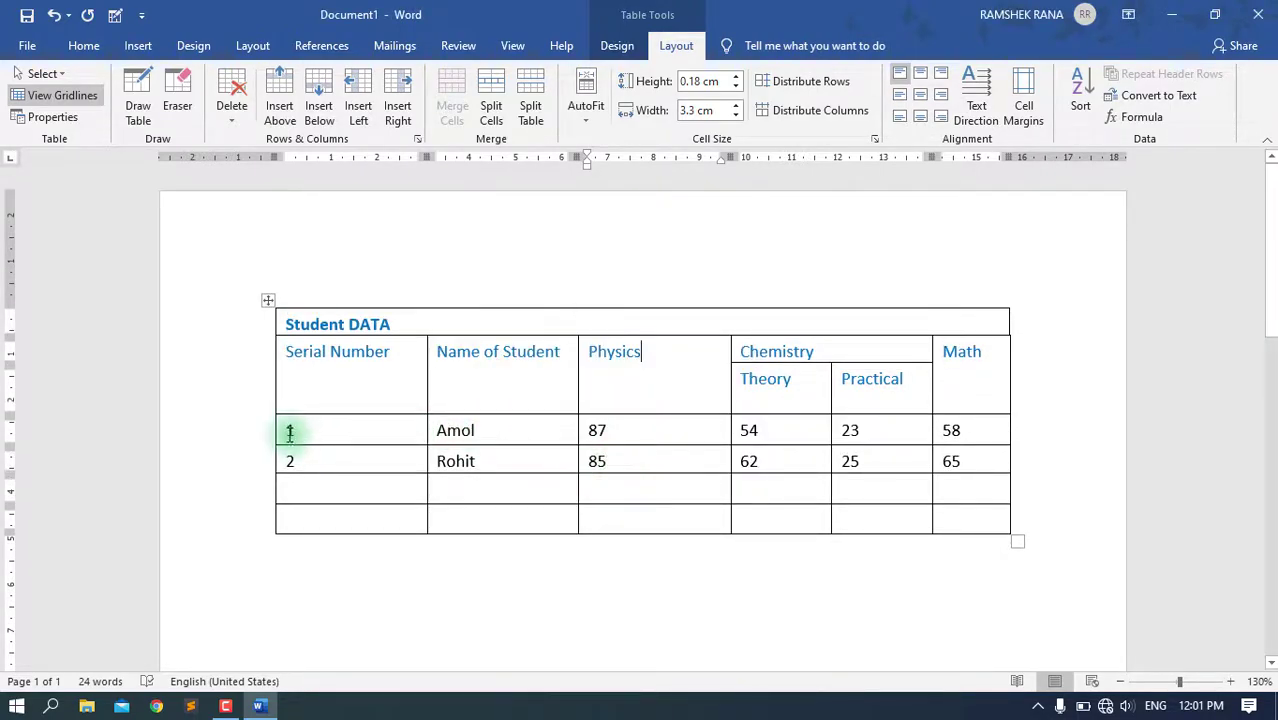
click(1035, 110)
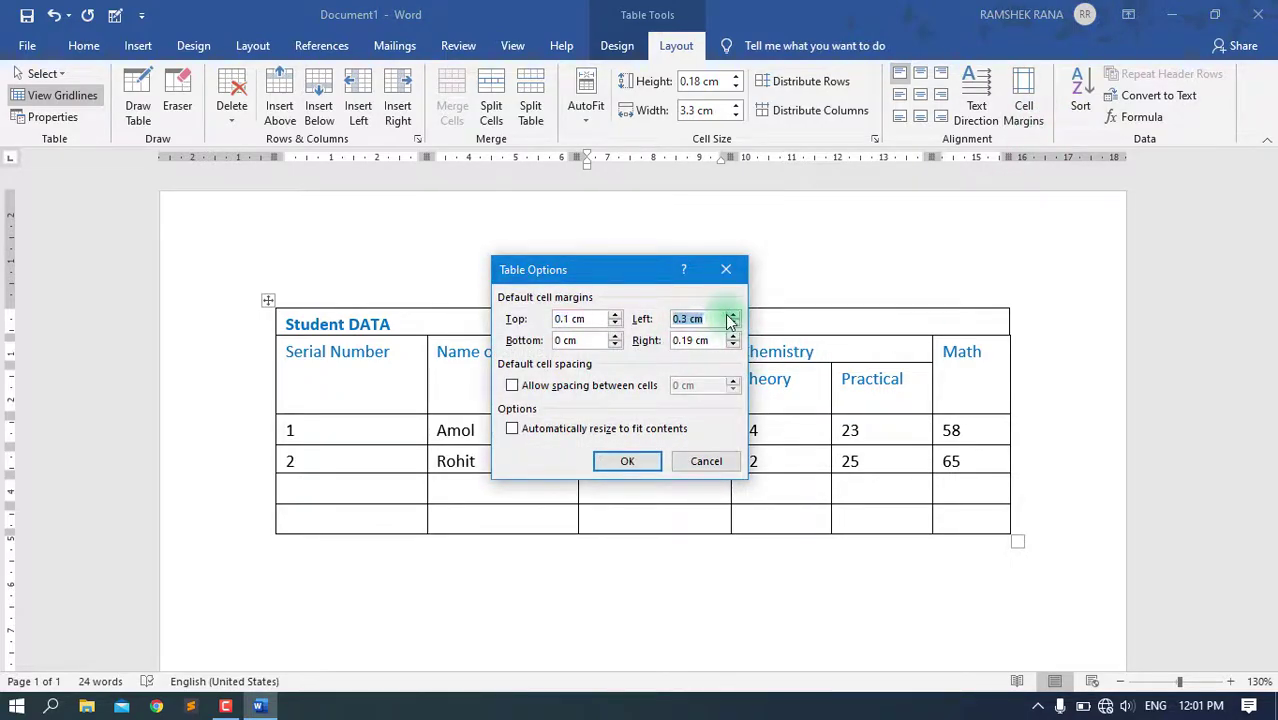
click(645, 461)
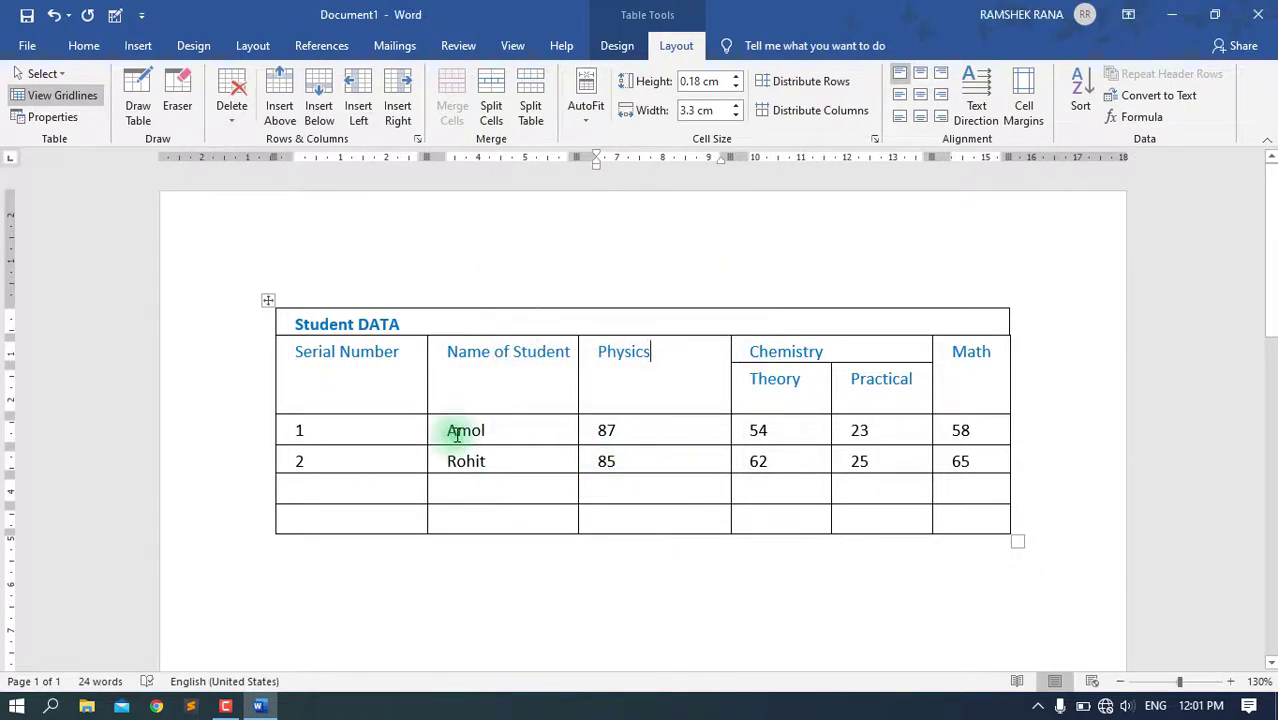
click(1024, 108)
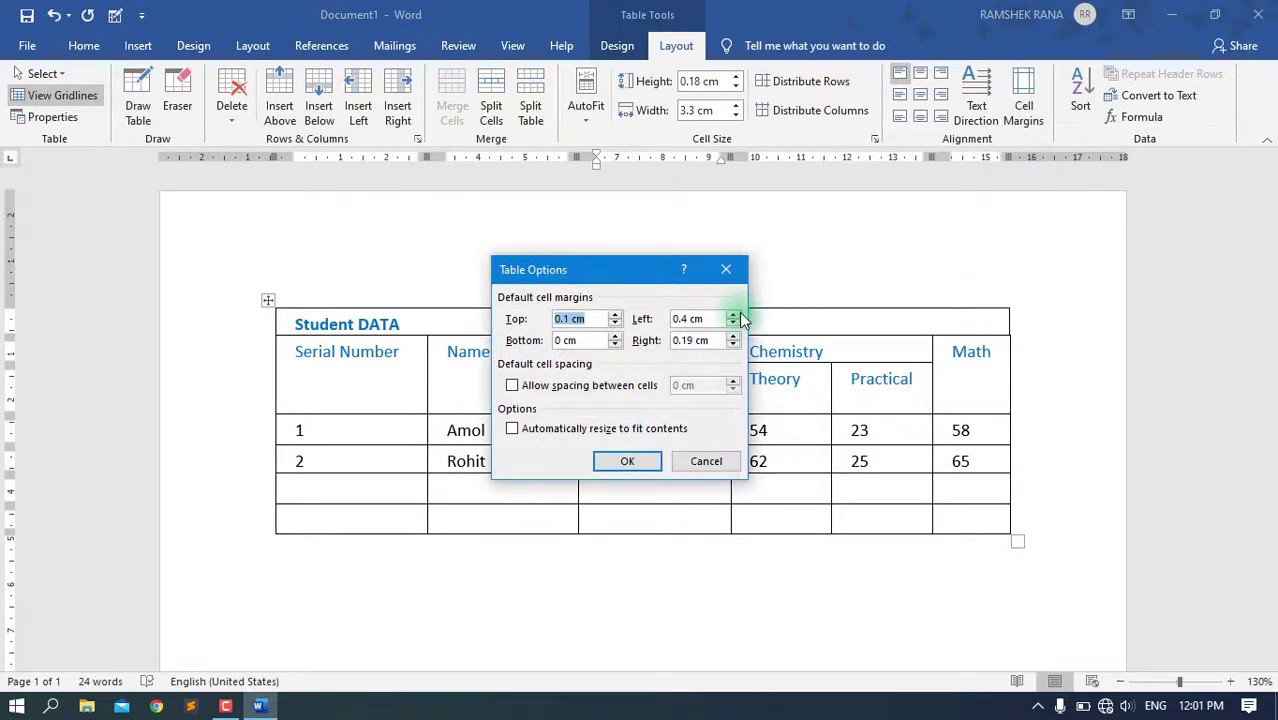
click(733, 315)
click(733, 315)
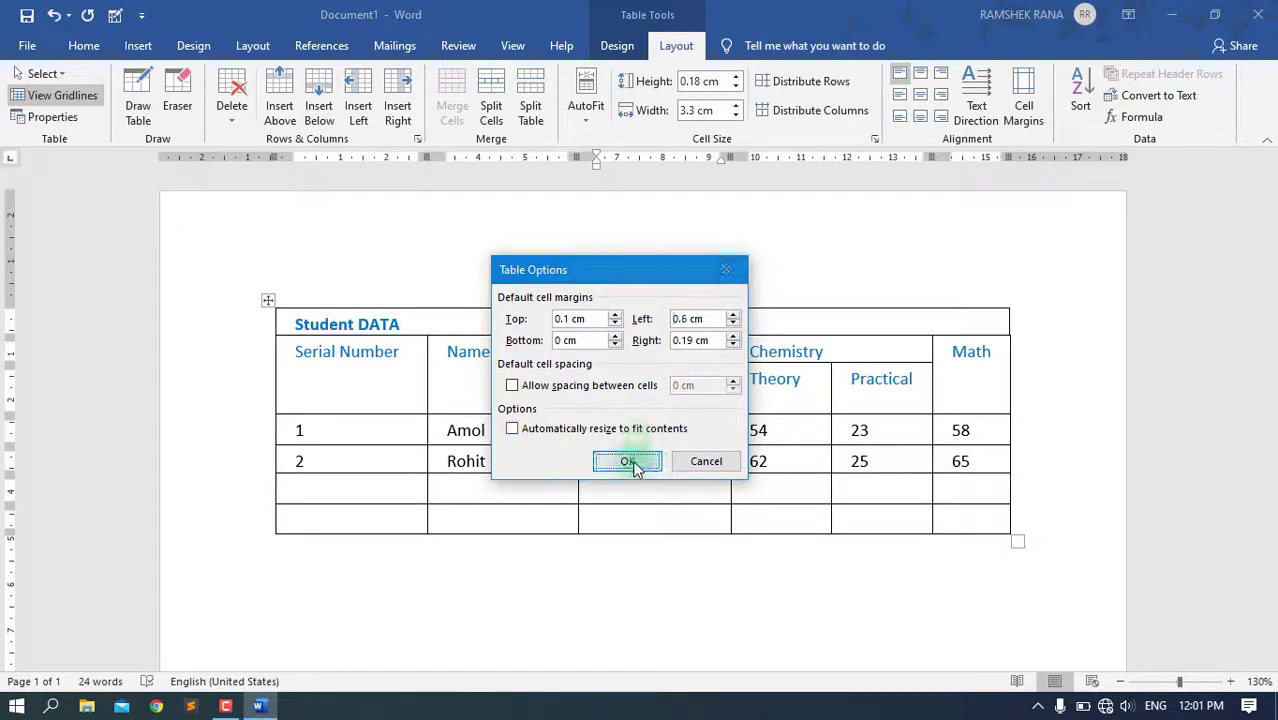
click(628, 462)
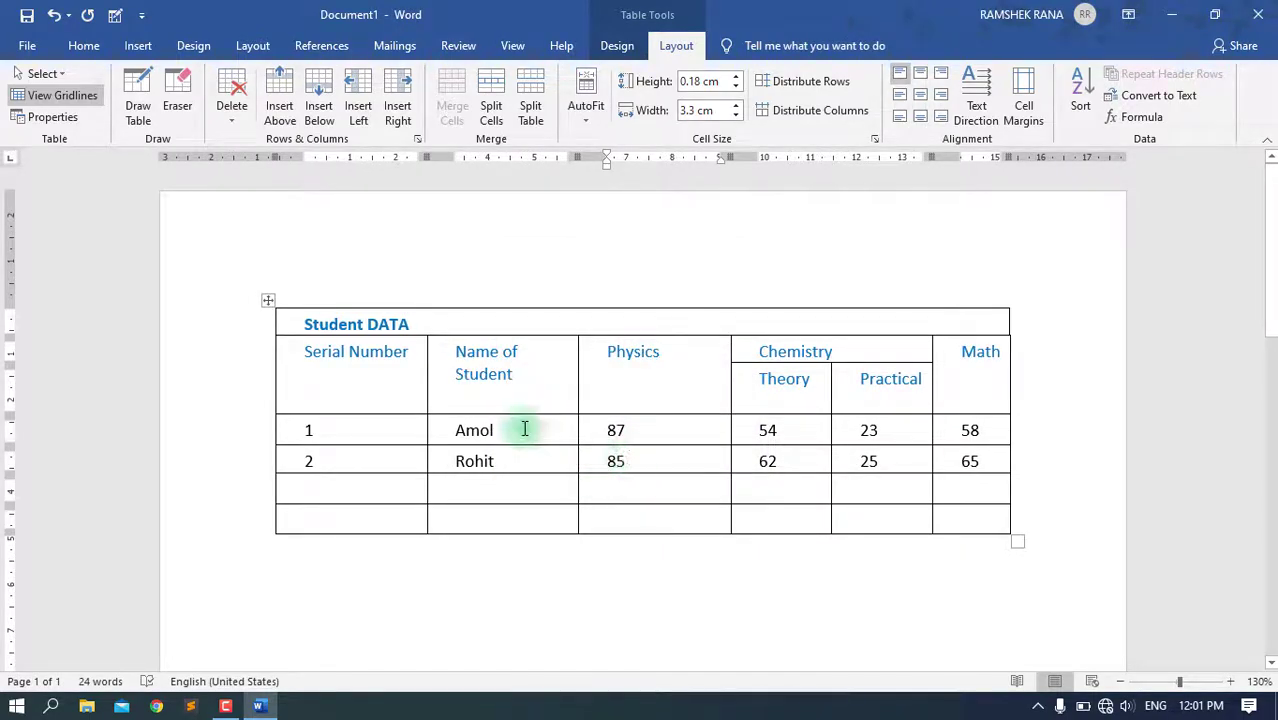
- Centre the contents of every cell in the Student DATA table
click(268, 300)
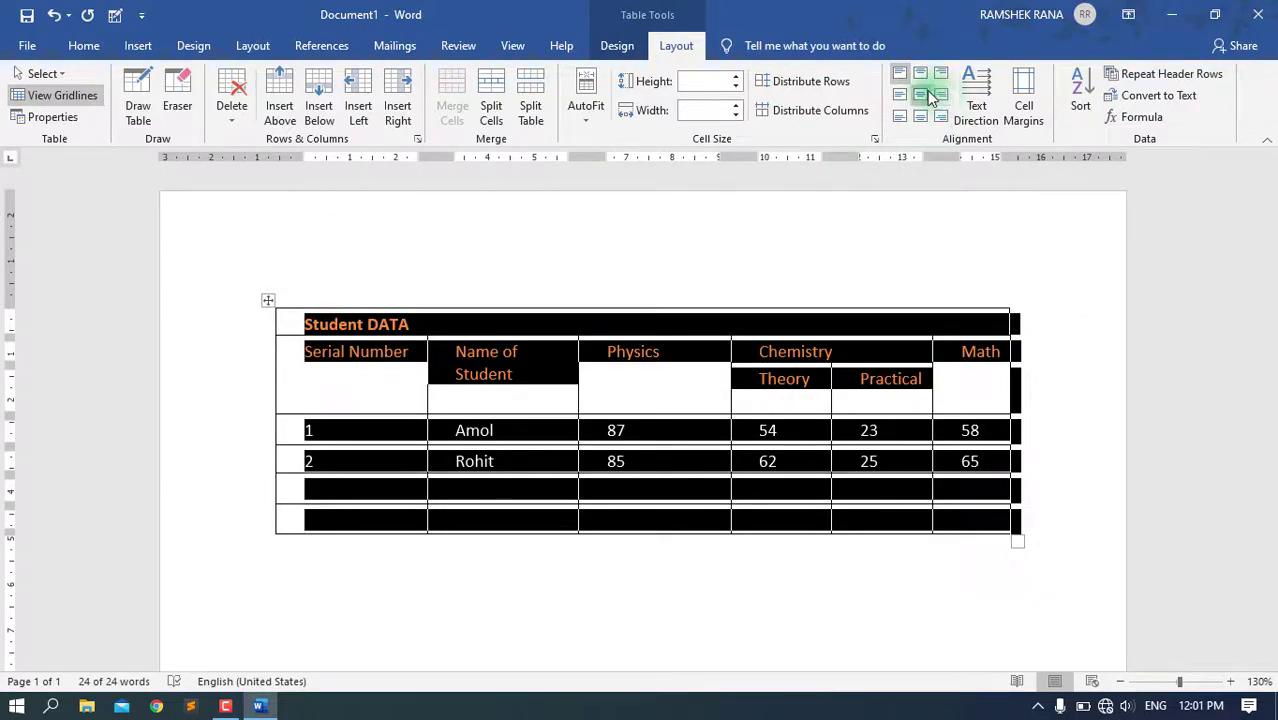
click(928, 92)
click(704, 494)
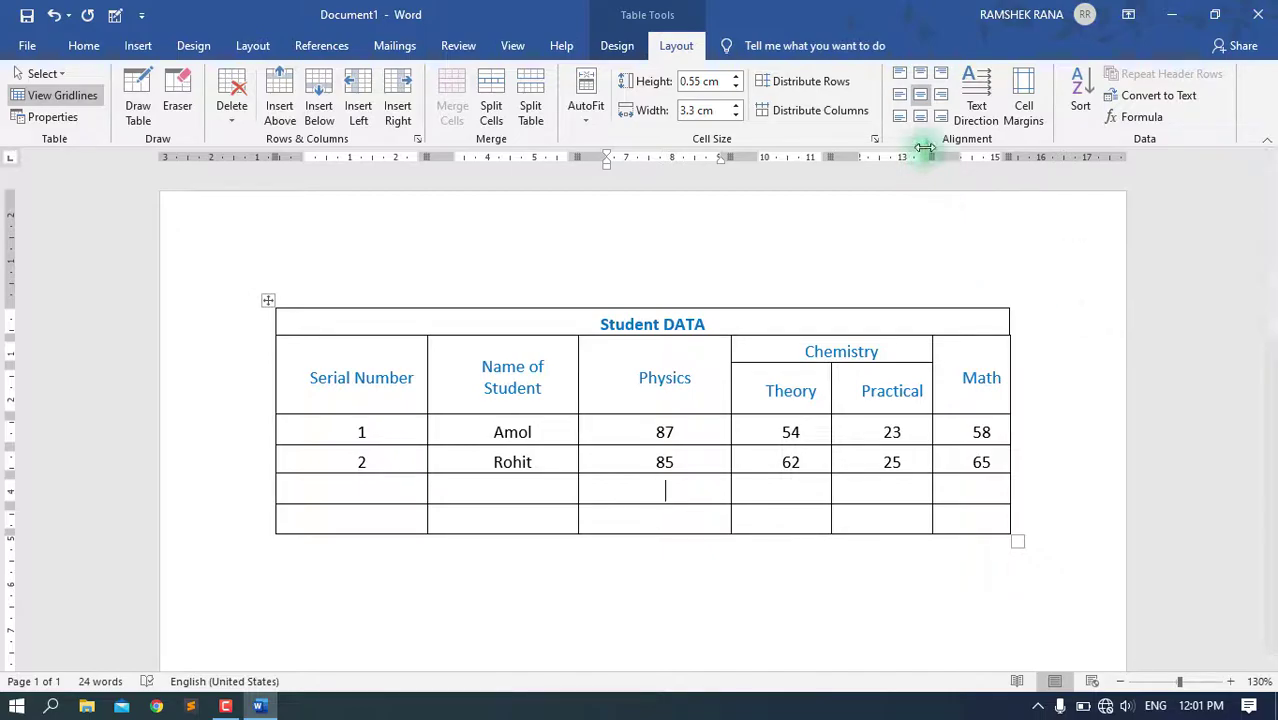
- Enter serial numbers 5 and 4 in the empty rows, then select the Serial Number values
click(379, 486)
text(5)
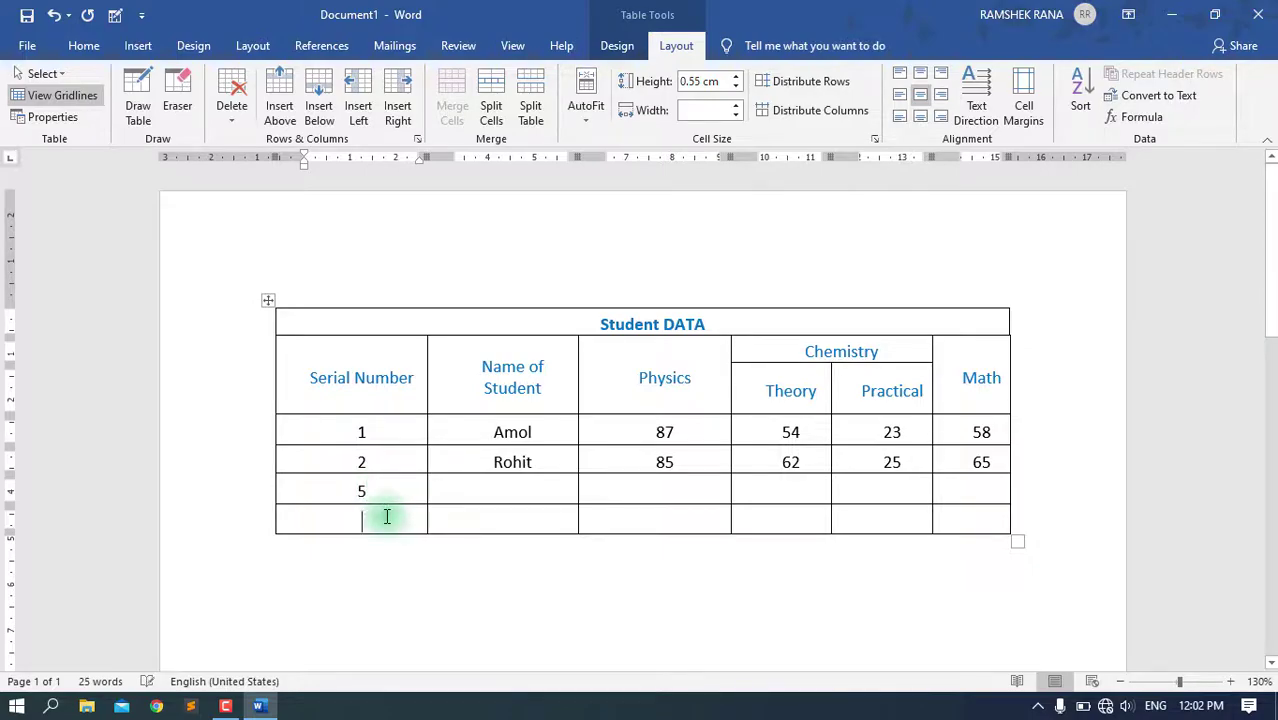
text(4)
drag(354, 430, 350, 510)
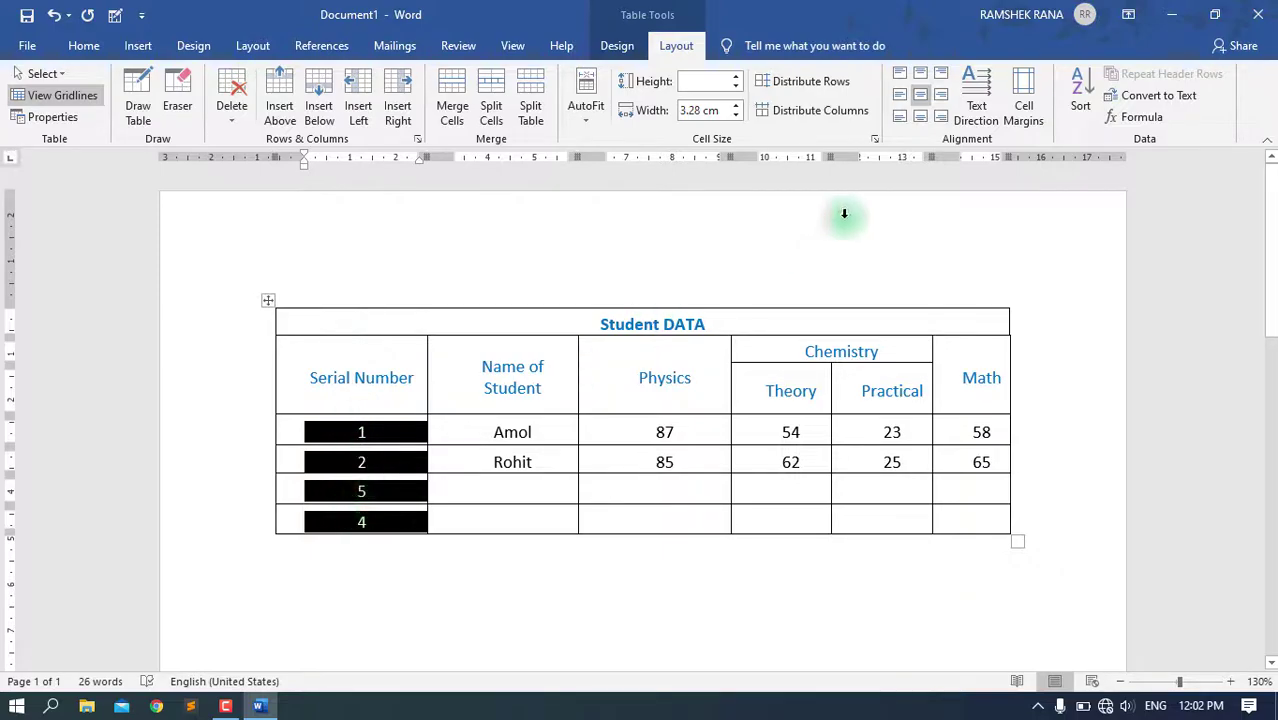
- Sort the selected rows by serial number, ascending, giving 1, 2, 4, 5
click(1090, 108)
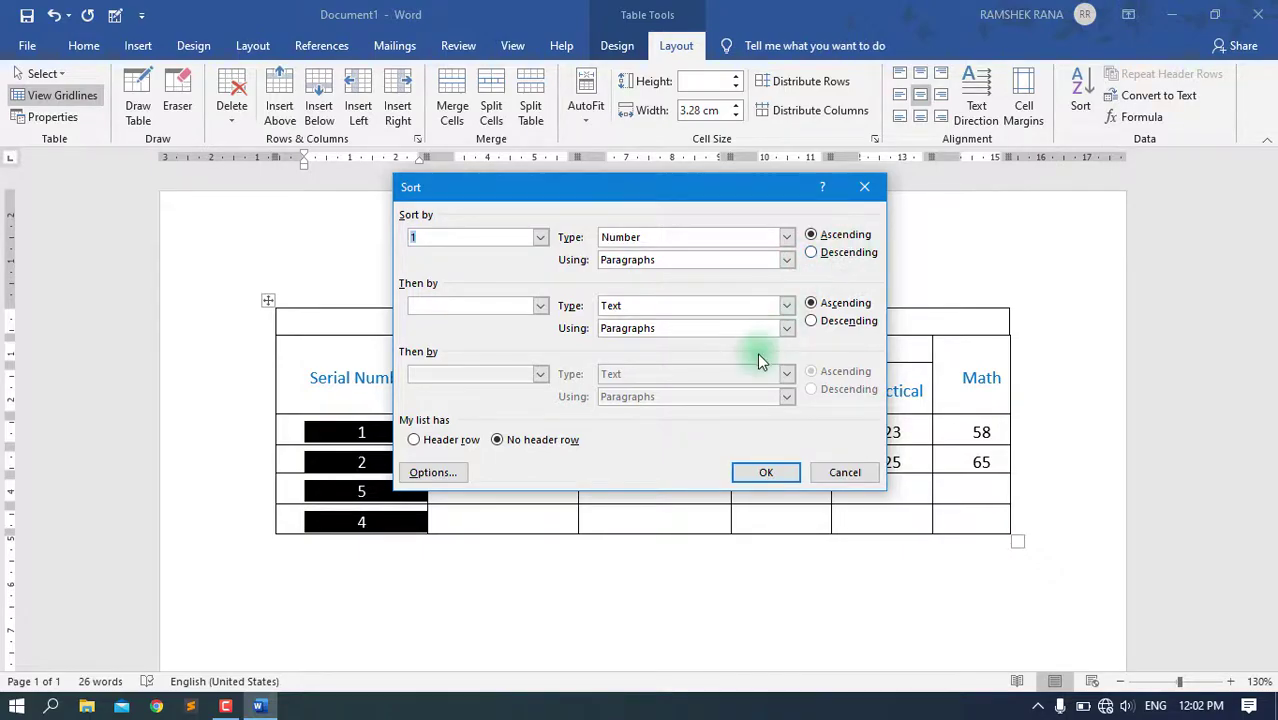
click(756, 478)
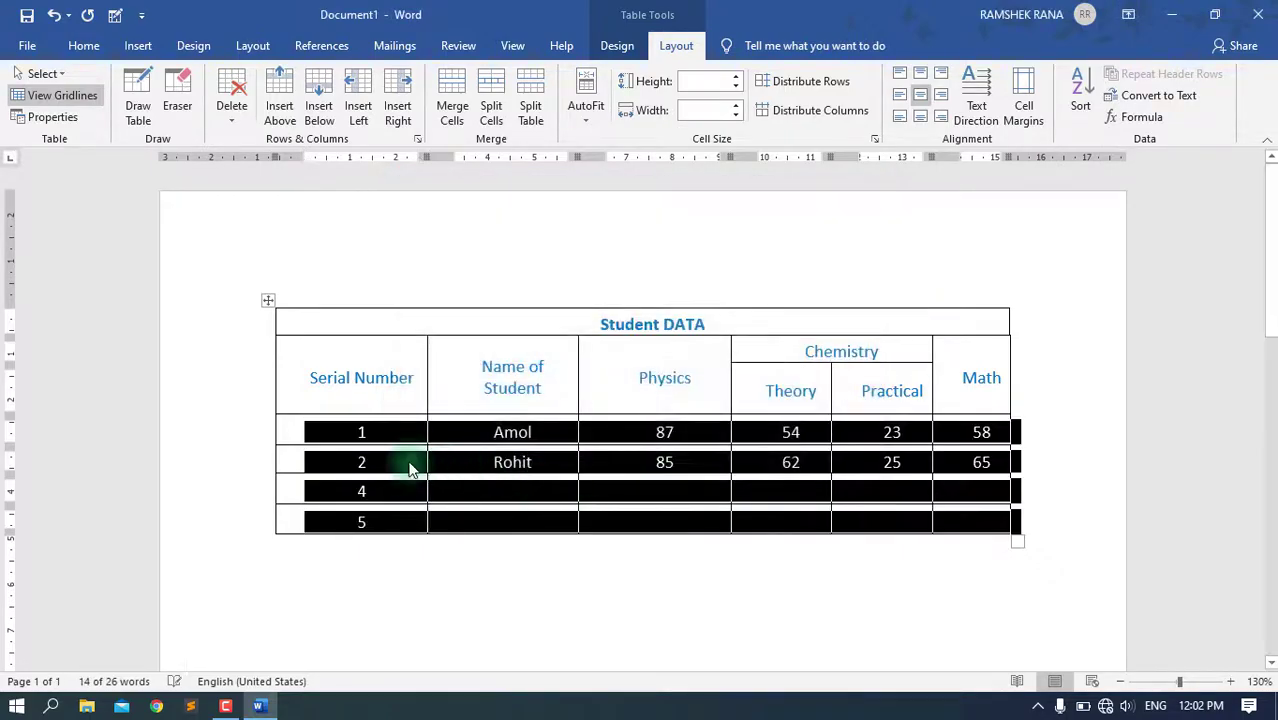
click(361, 435)
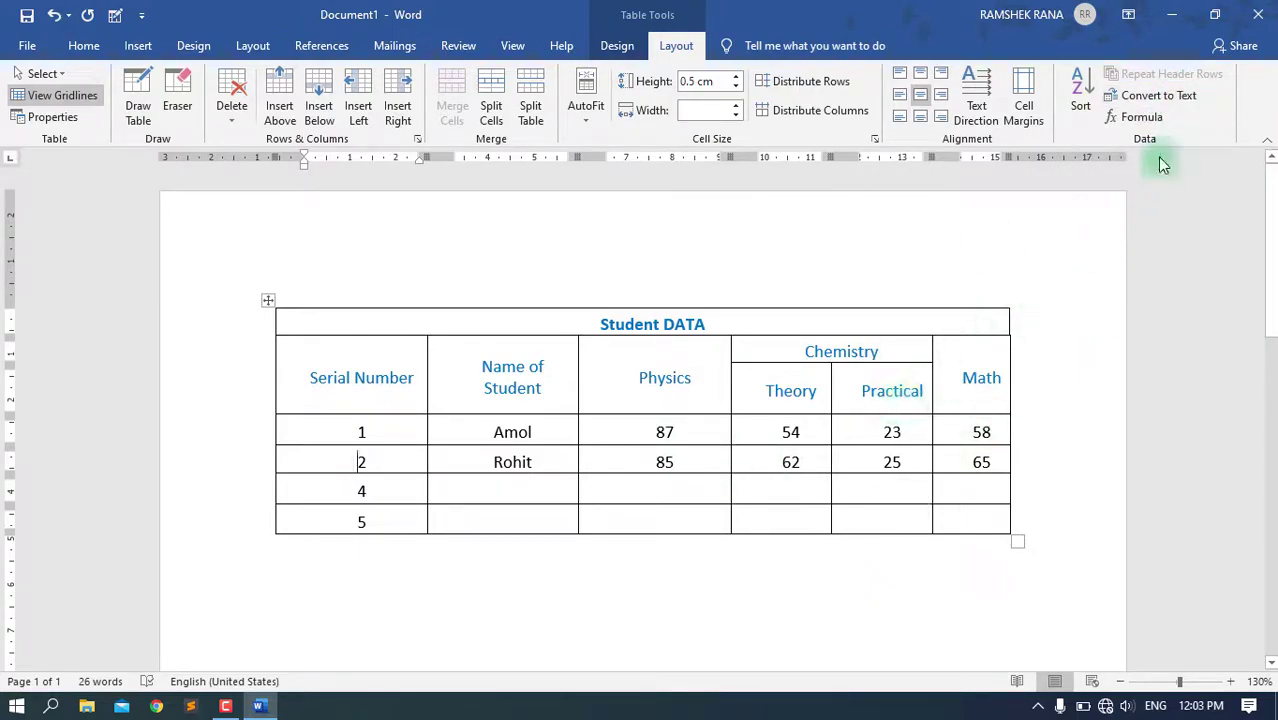
click(1152, 102)
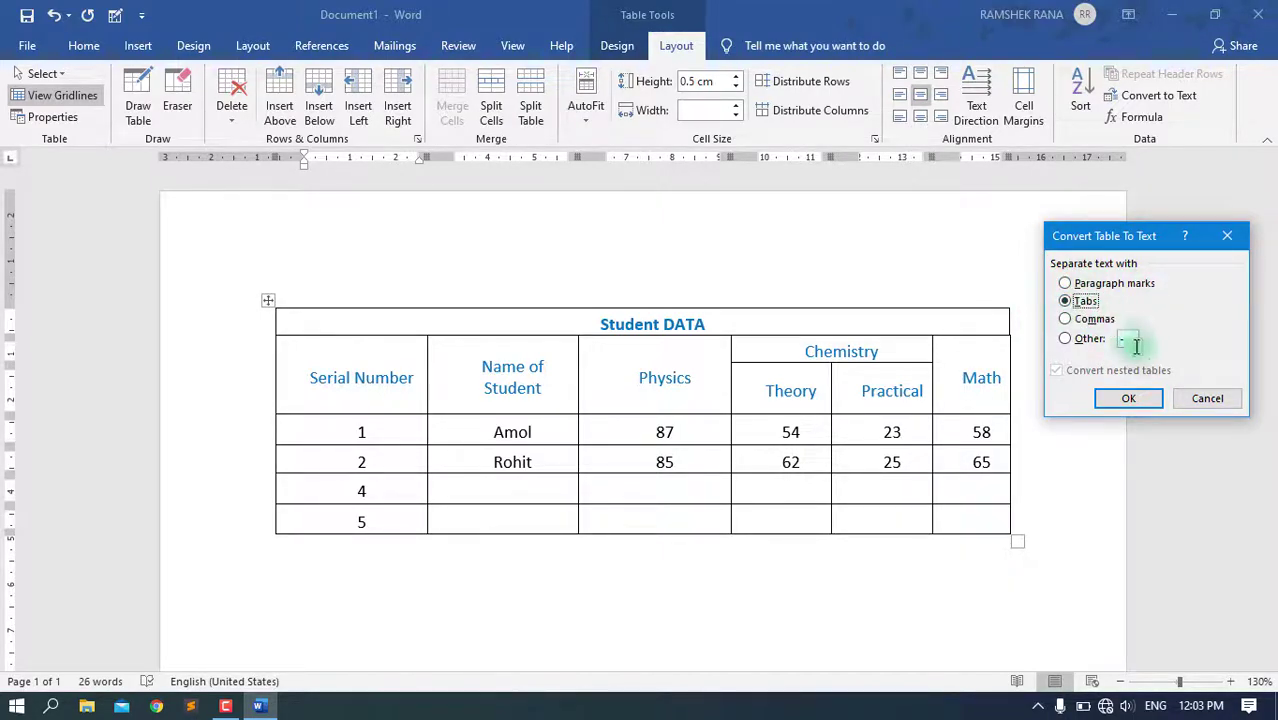
click(1122, 400)
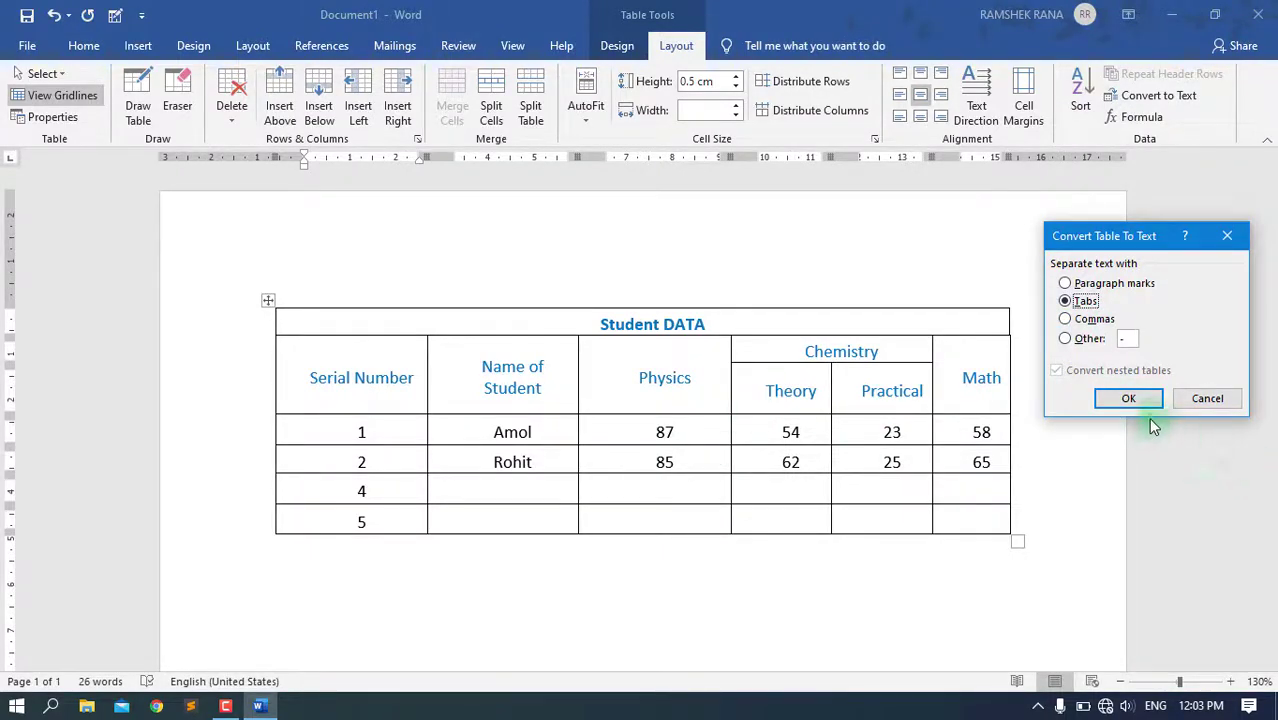
click(1139, 401)
click(858, 440)
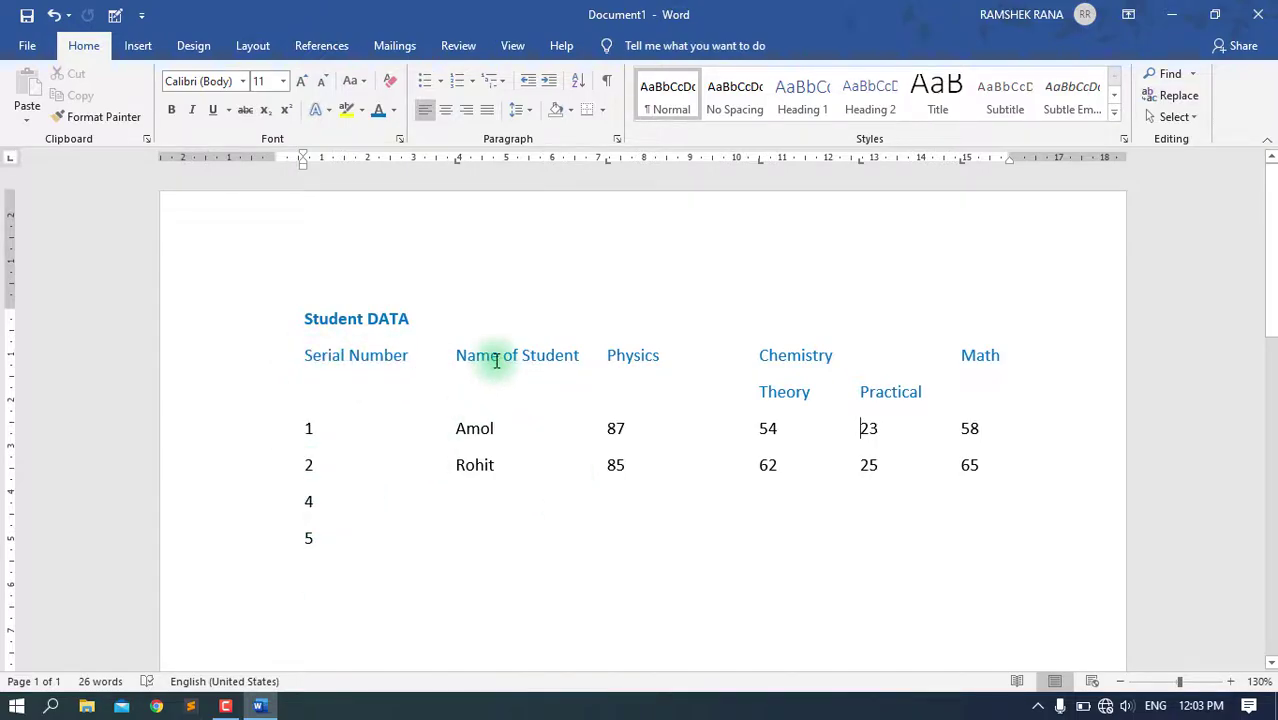
key(ctrl+z)
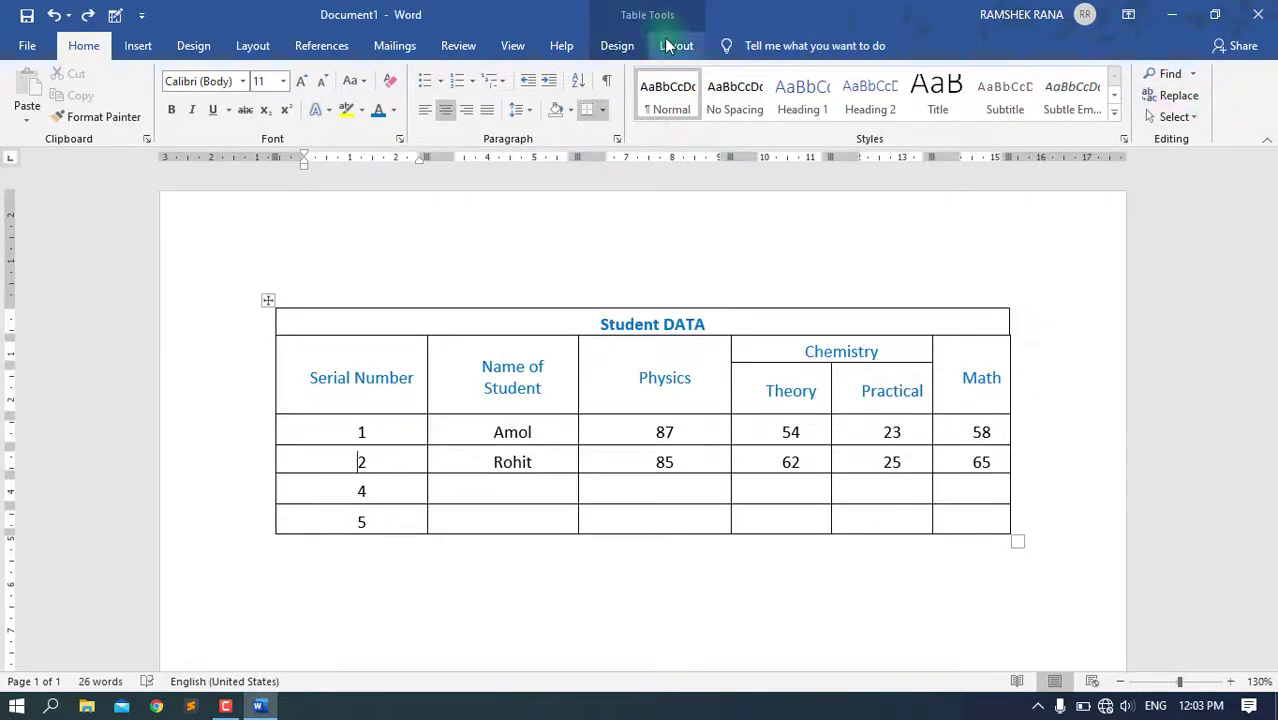
click(668, 45)
click(1165, 95)
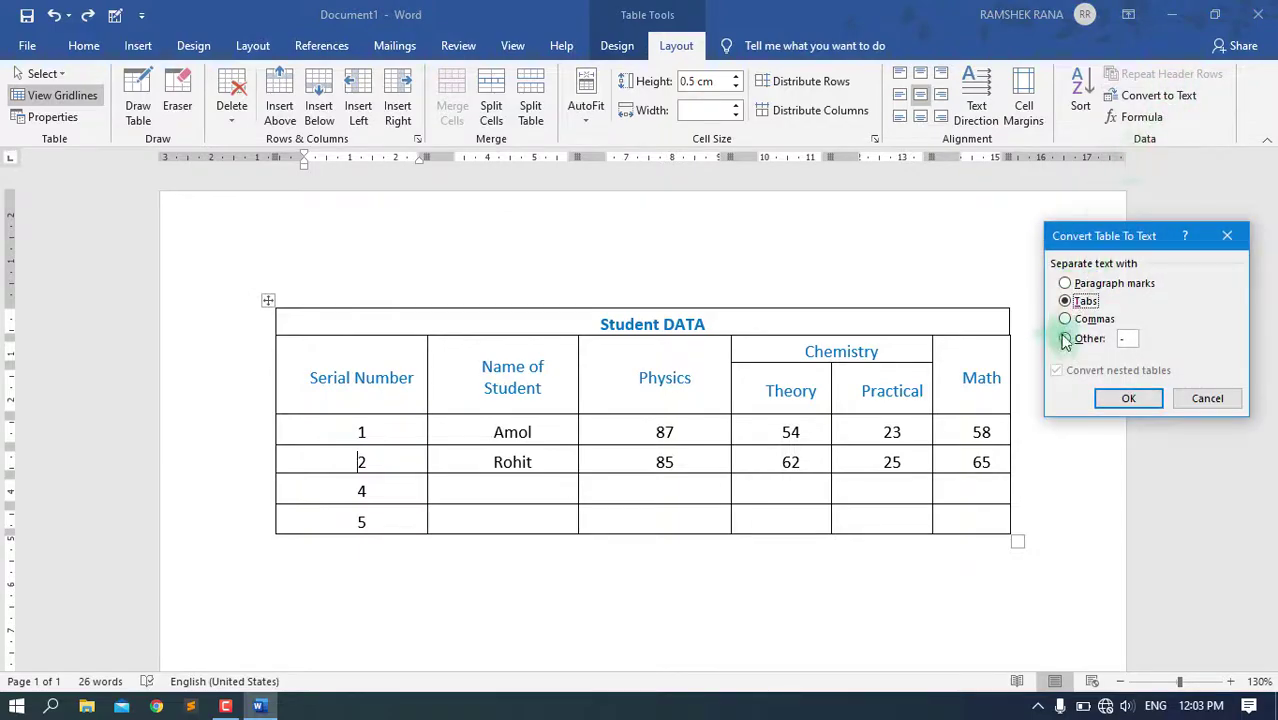
click(1128, 399)
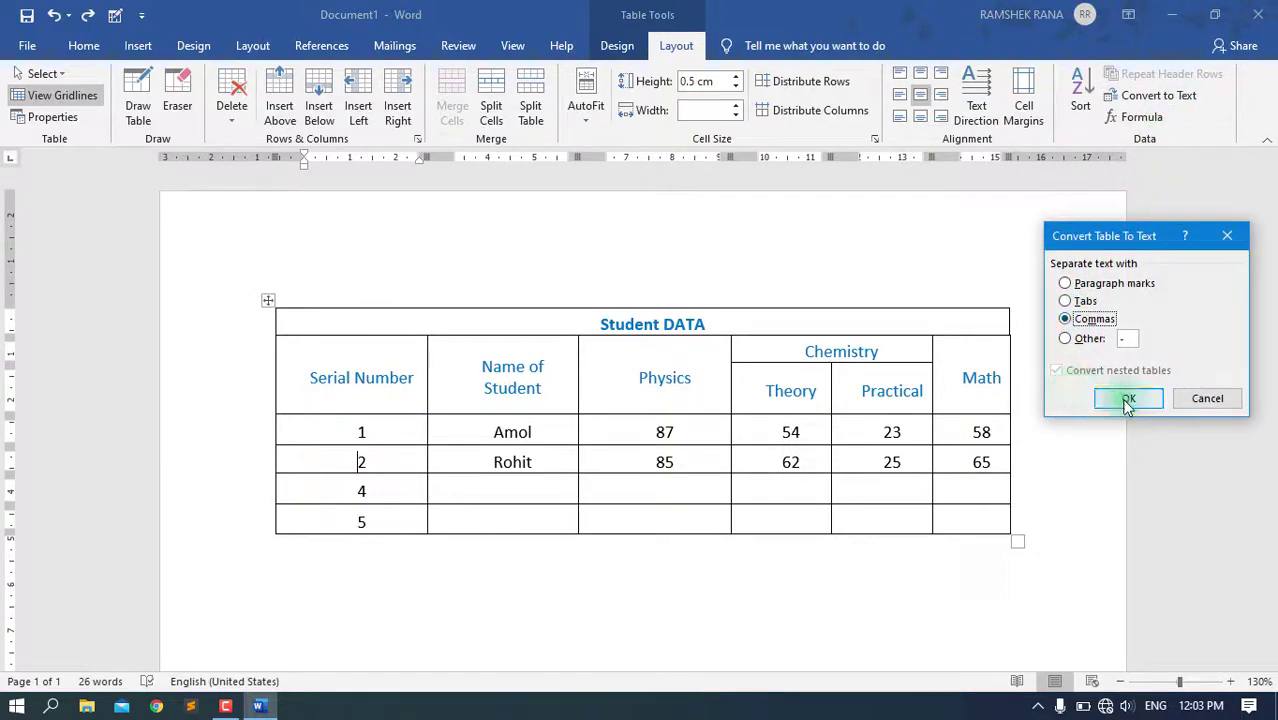
click(381, 414)
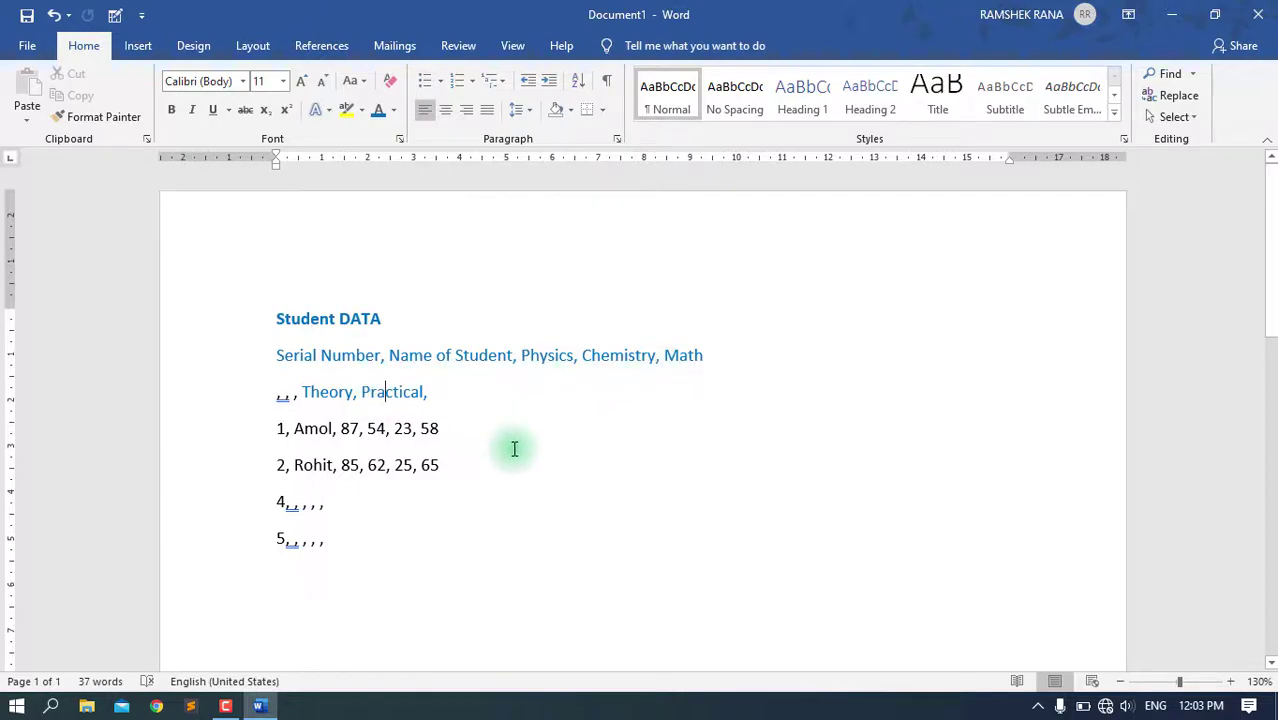
key(ctrl+z)
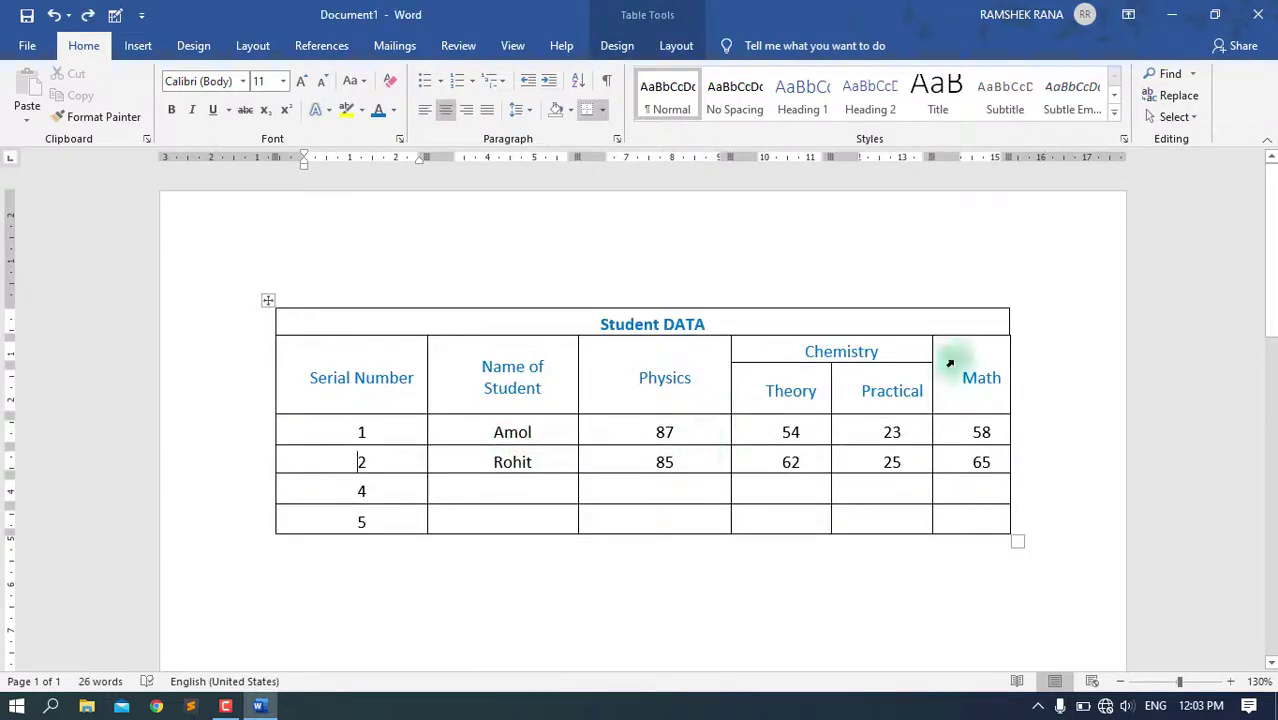
click(676, 45)
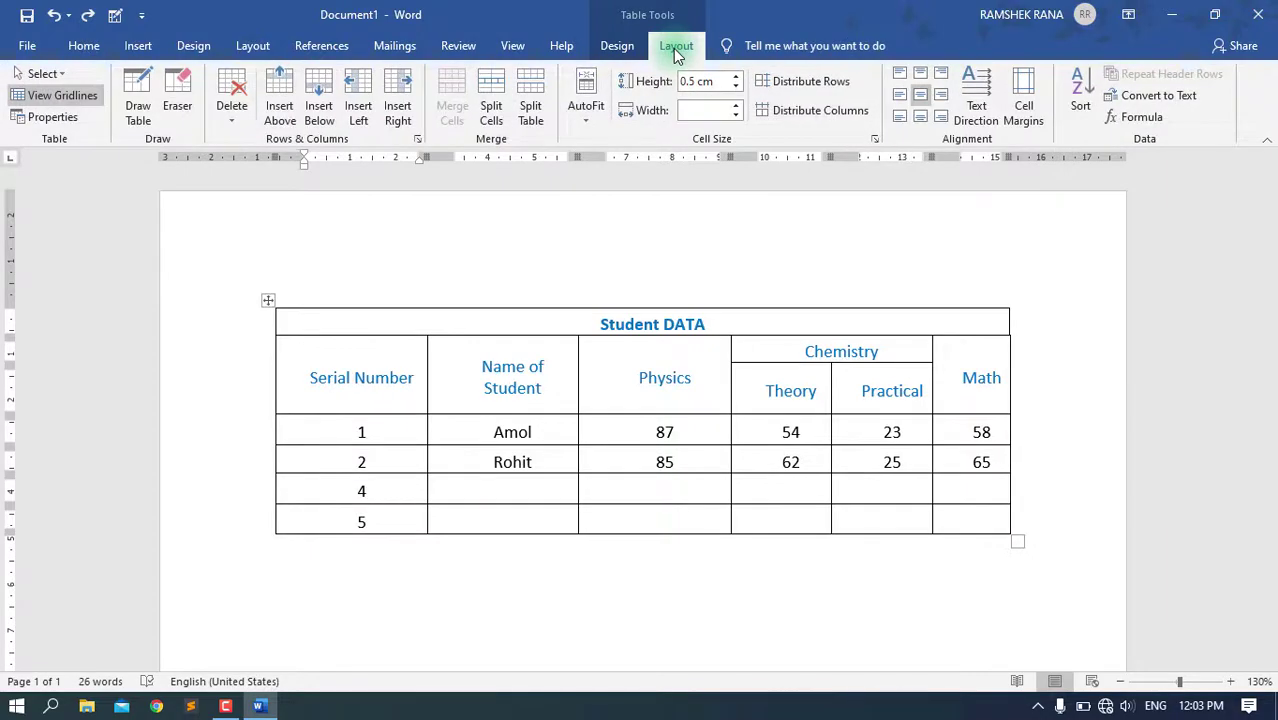
click(1150, 95)
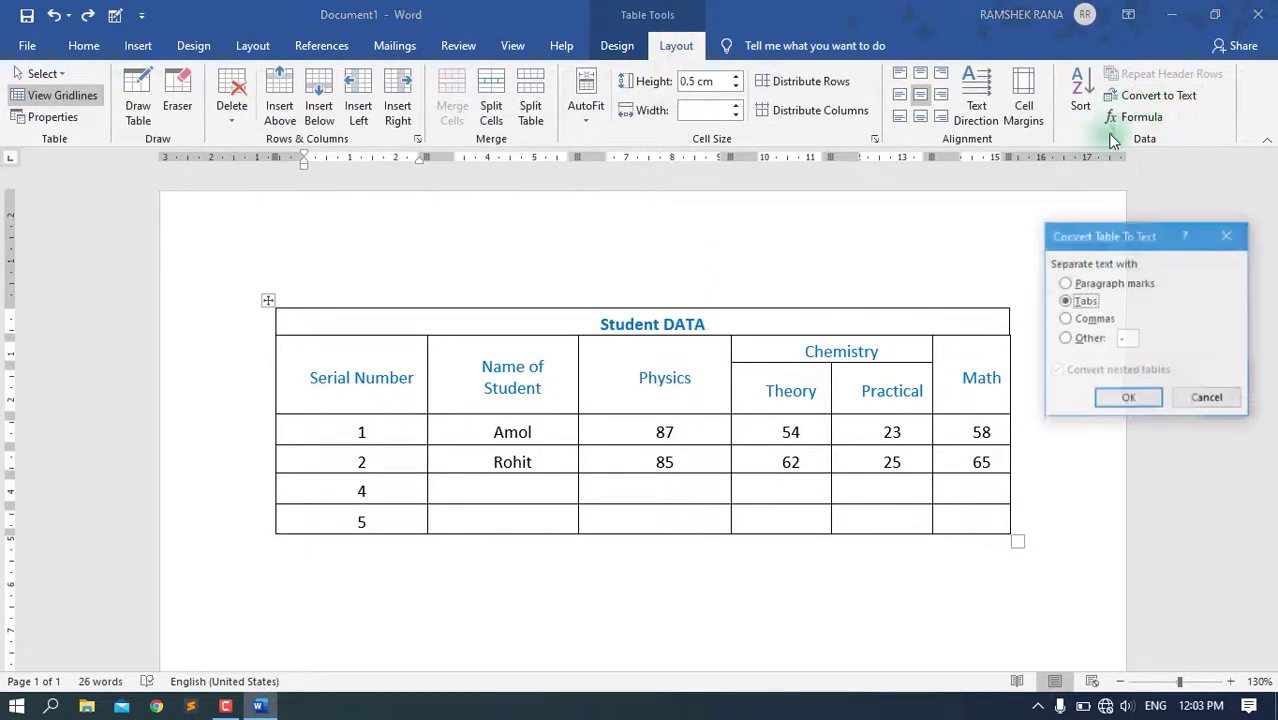
- Add a 'Total' column right of Math, then erase the partition beside the Student DATA title
click(1226, 240)
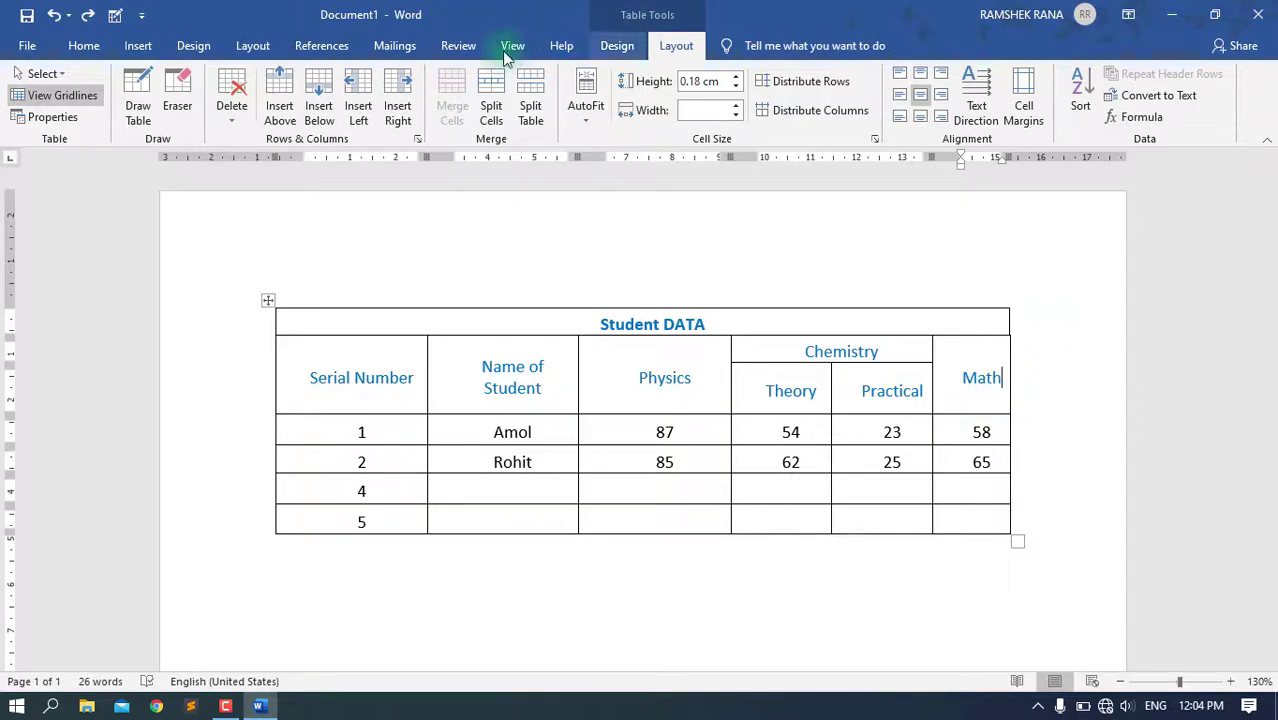
click(401, 112)
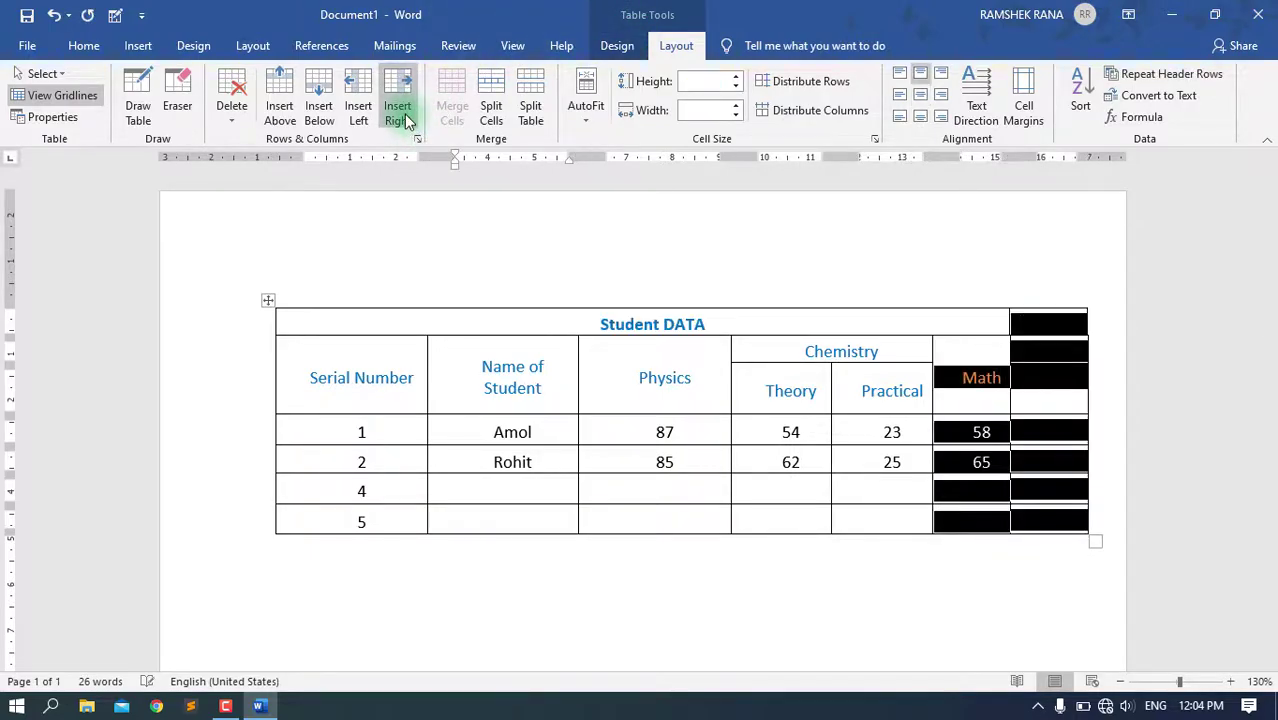
click(1031, 353)
click(1040, 353)
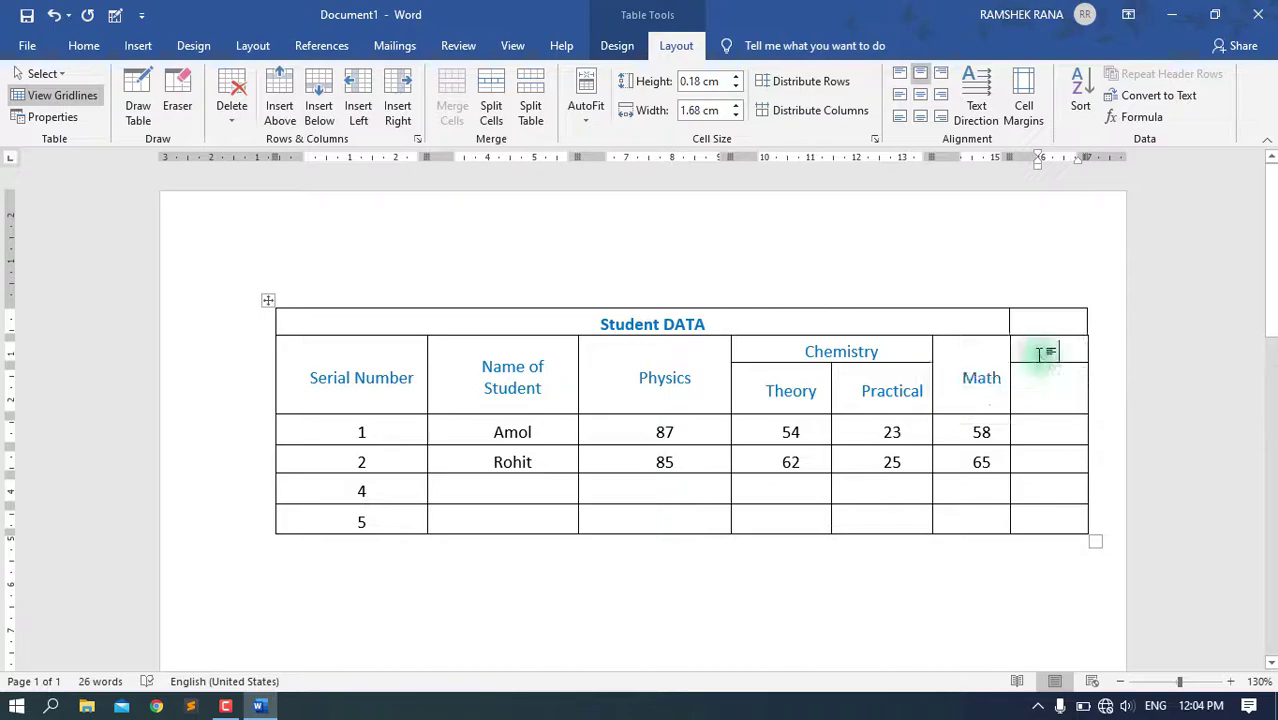
text(Total)
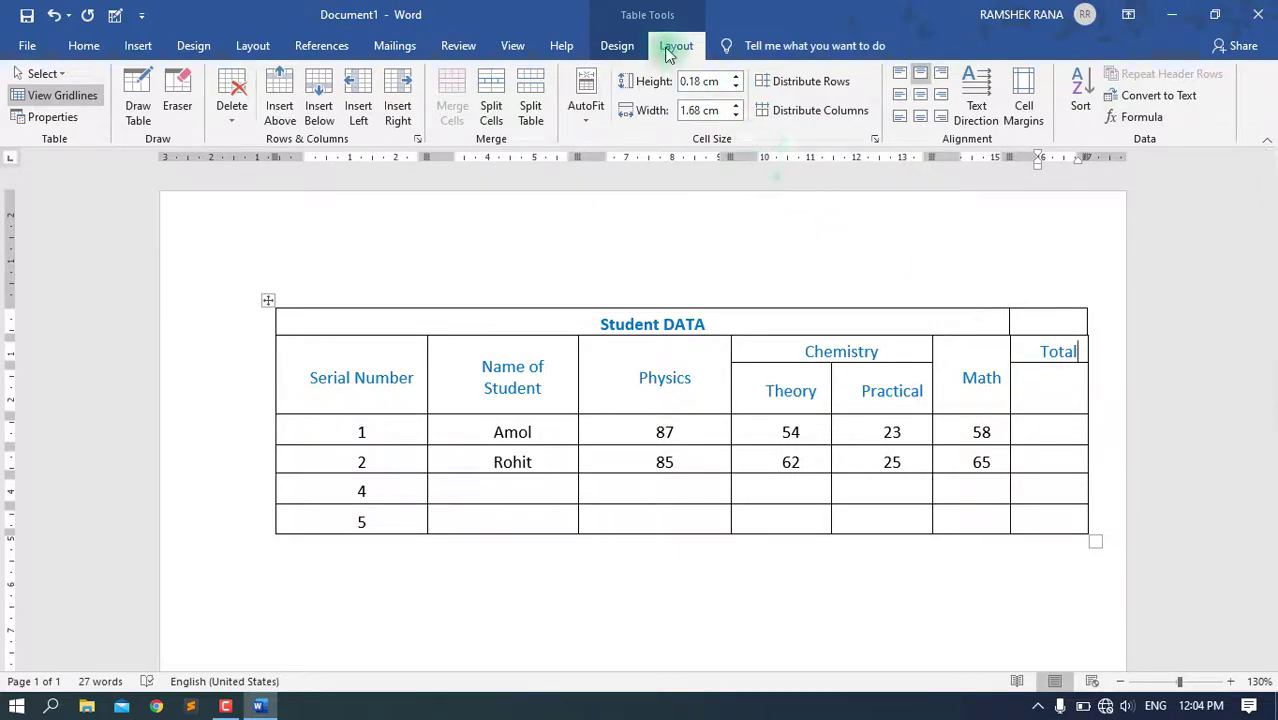
click(176, 112)
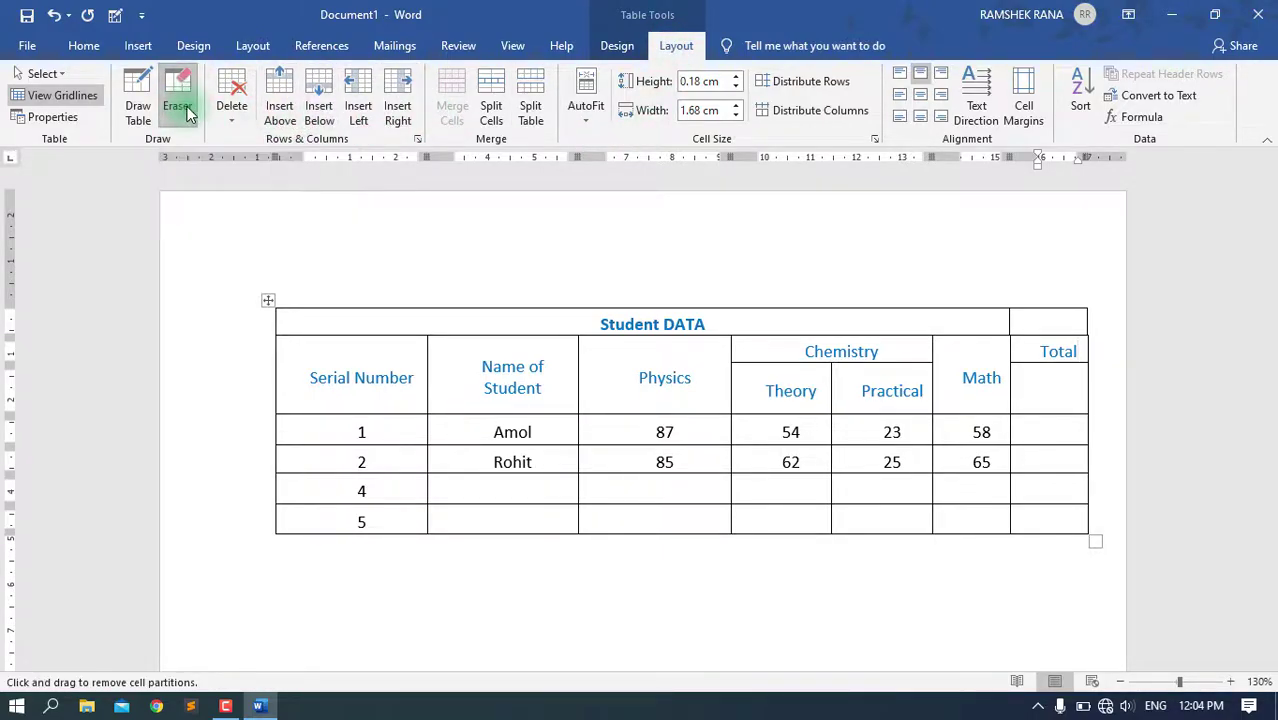
mouse_move(1059, 322)
mouse_down()
mouse_move(1029, 320)
mouse_move(1018, 345)
mouse_up()
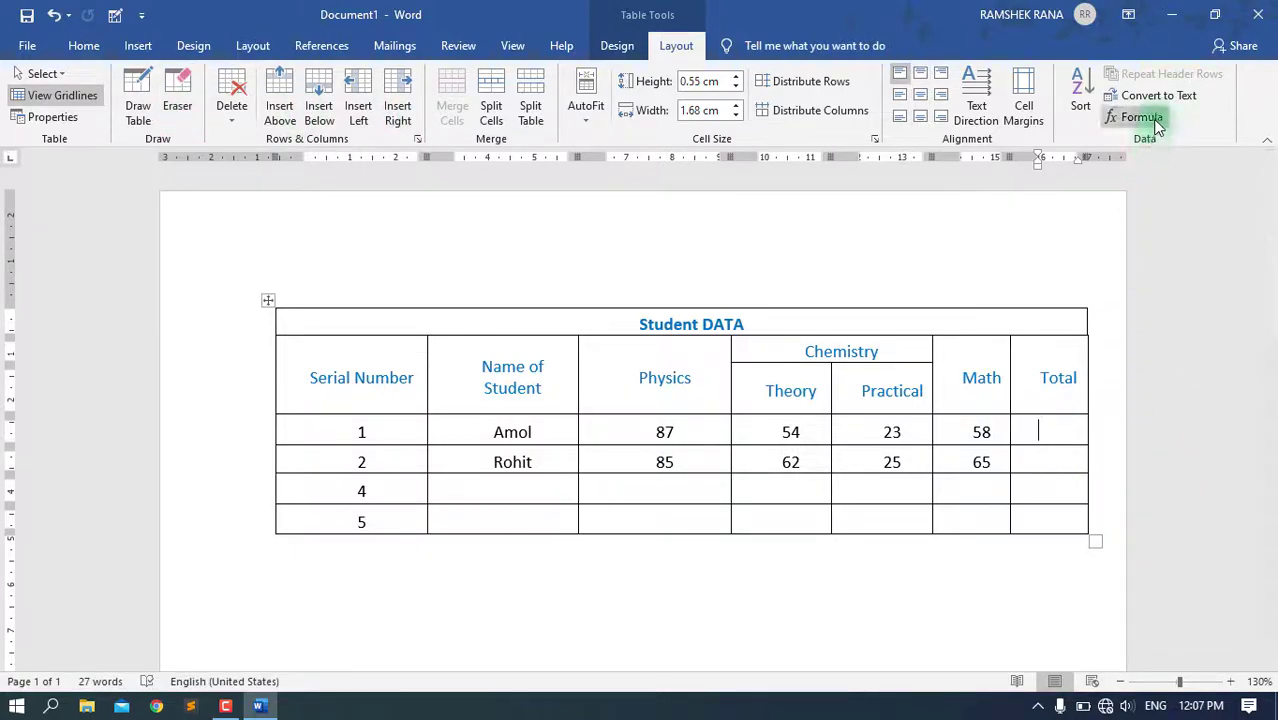
- Insert =SUM(LEFT) formulas in the Total cells: 222 for Amol, 237 for Rohit
click(1150, 120)
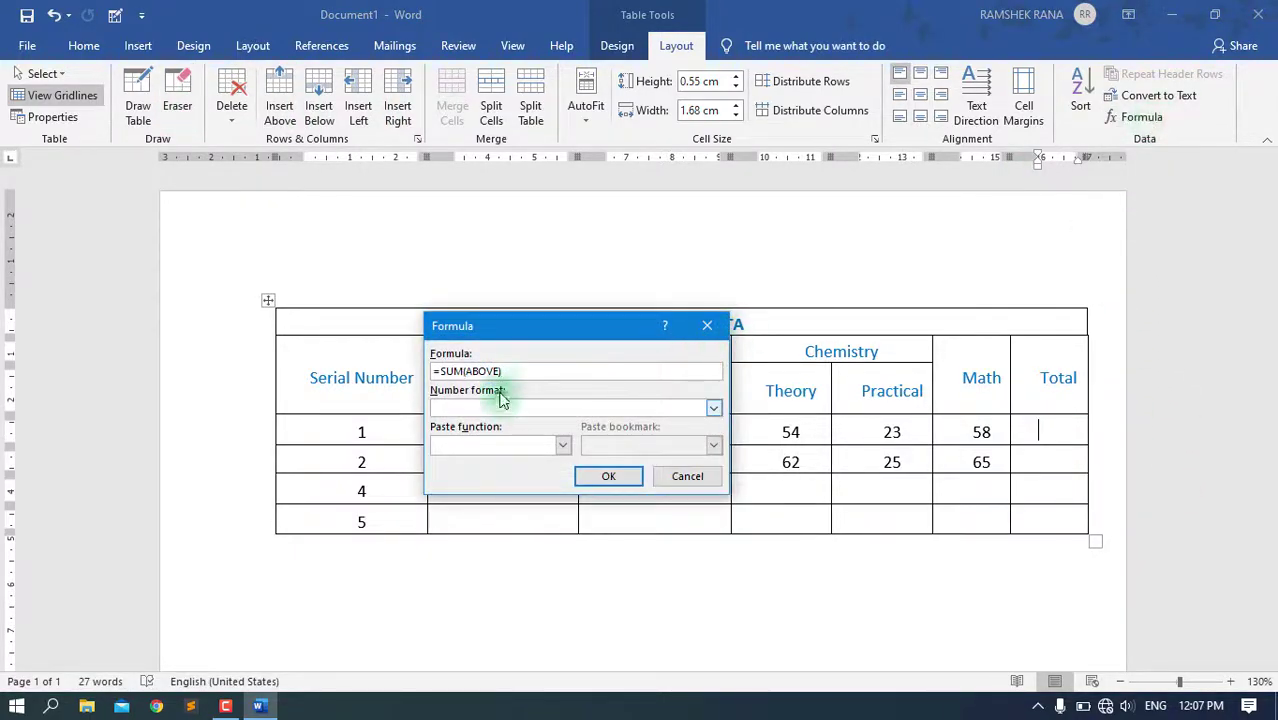
drag(530, 333, 790, 482)
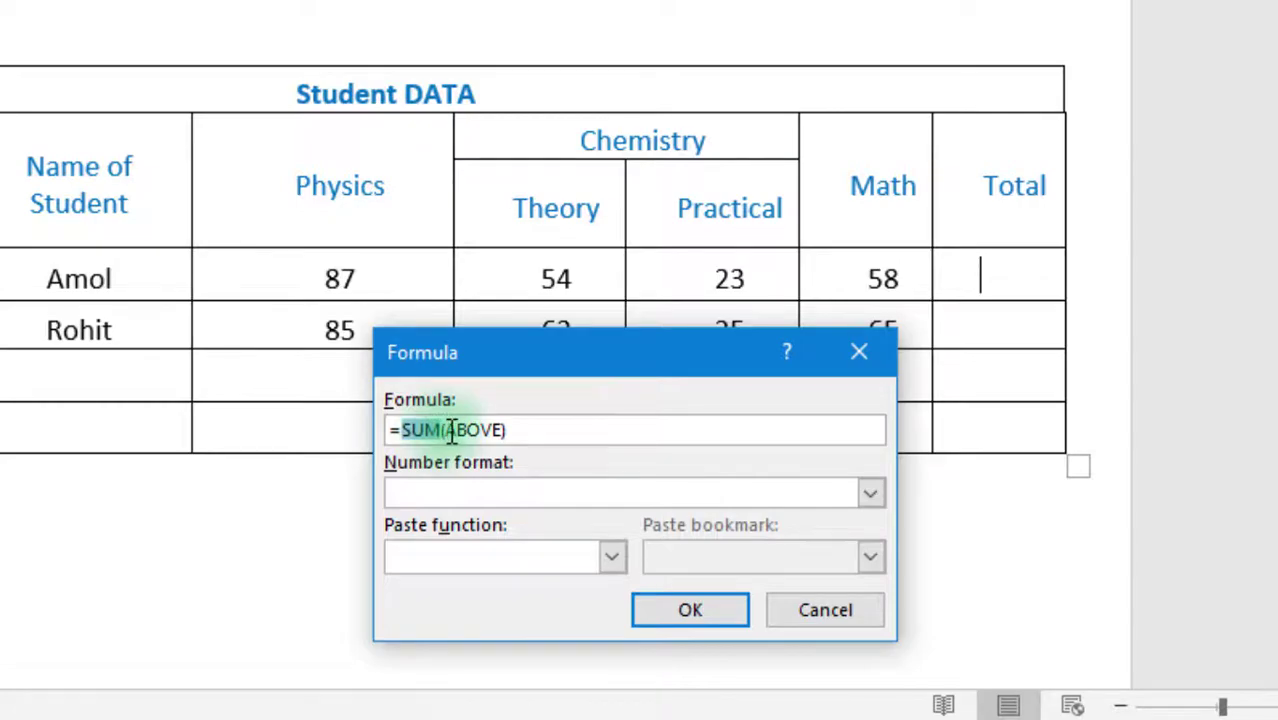
drag(470, 378, 708, 383)
text(Left)
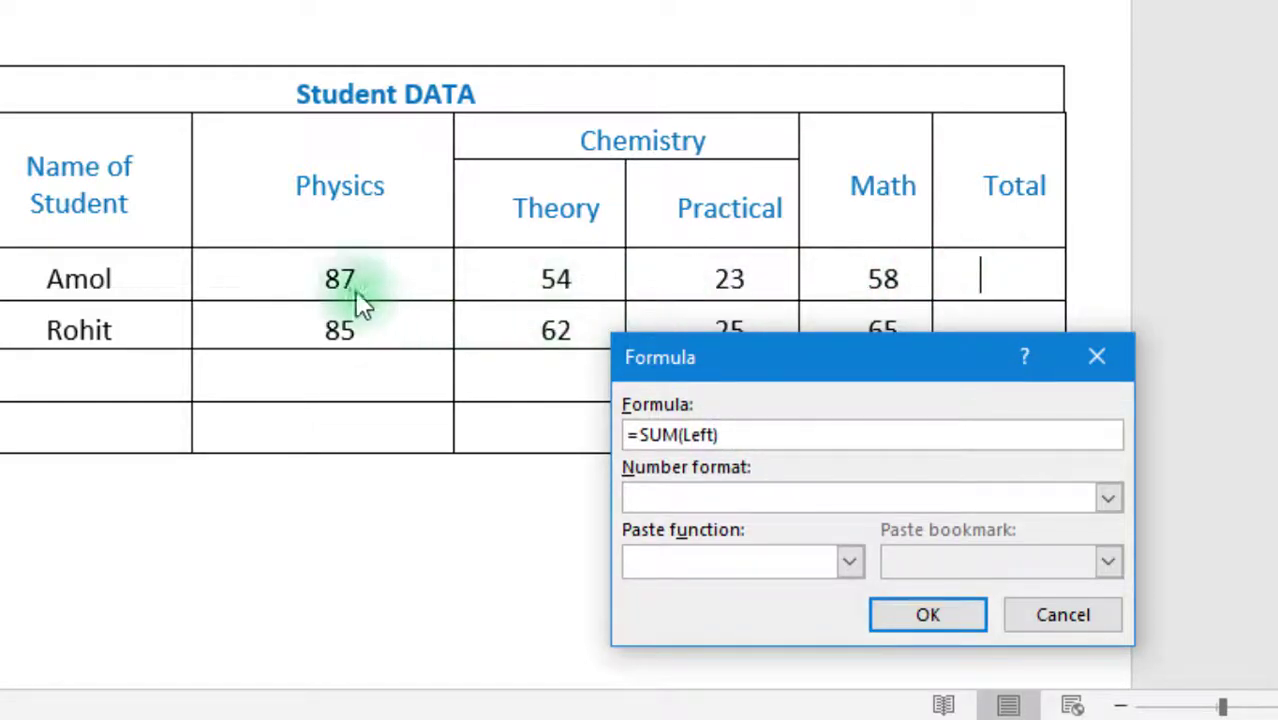
click(928, 614)
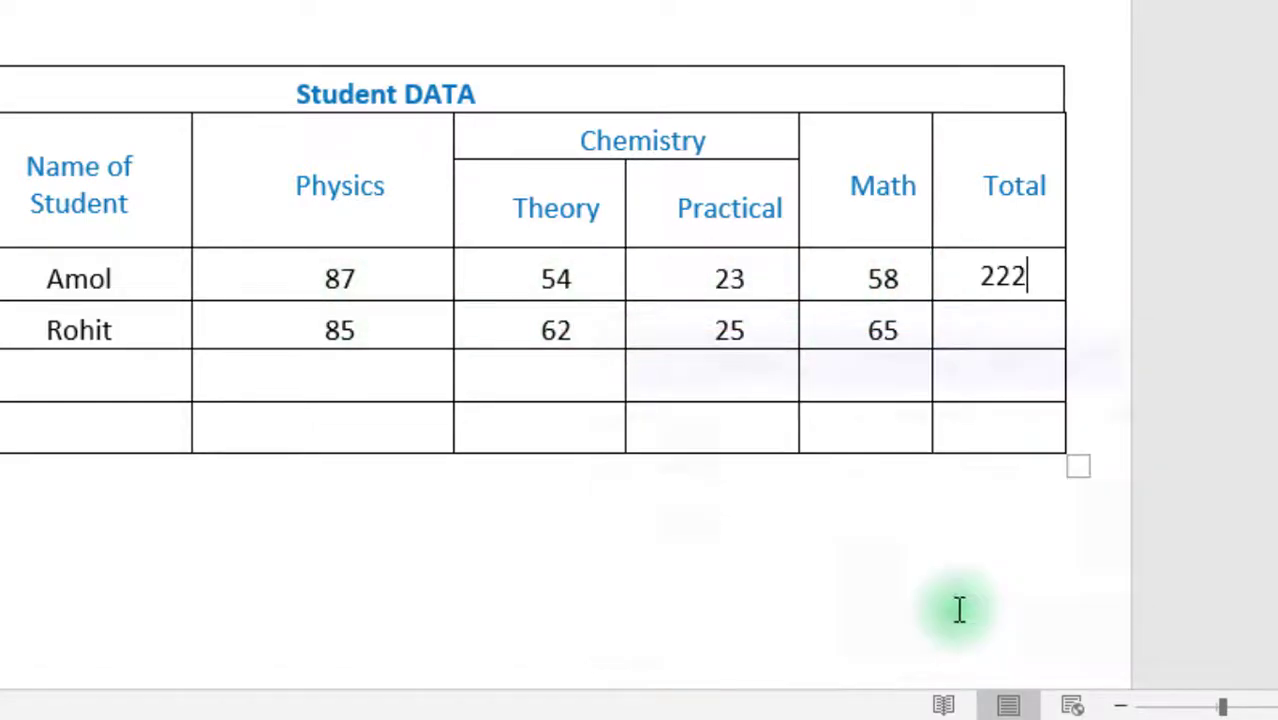
click(1014, 328)
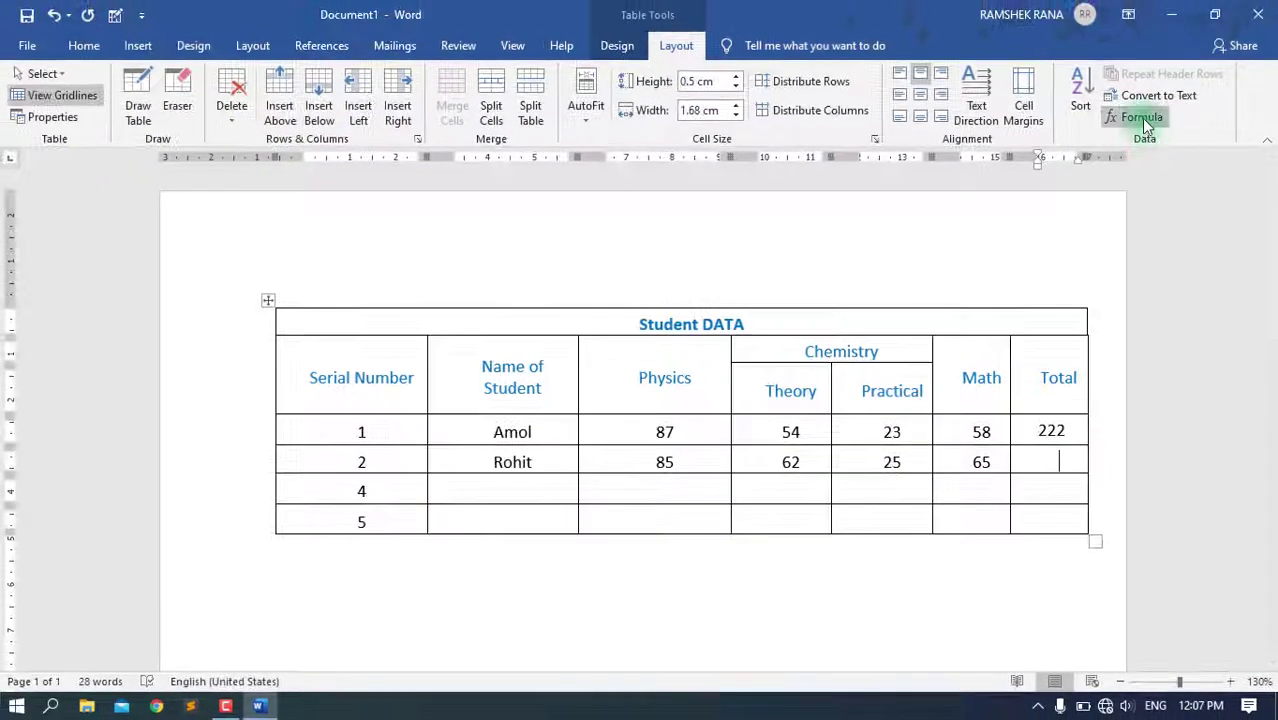
click(1141, 117)
text(=SUM(left))
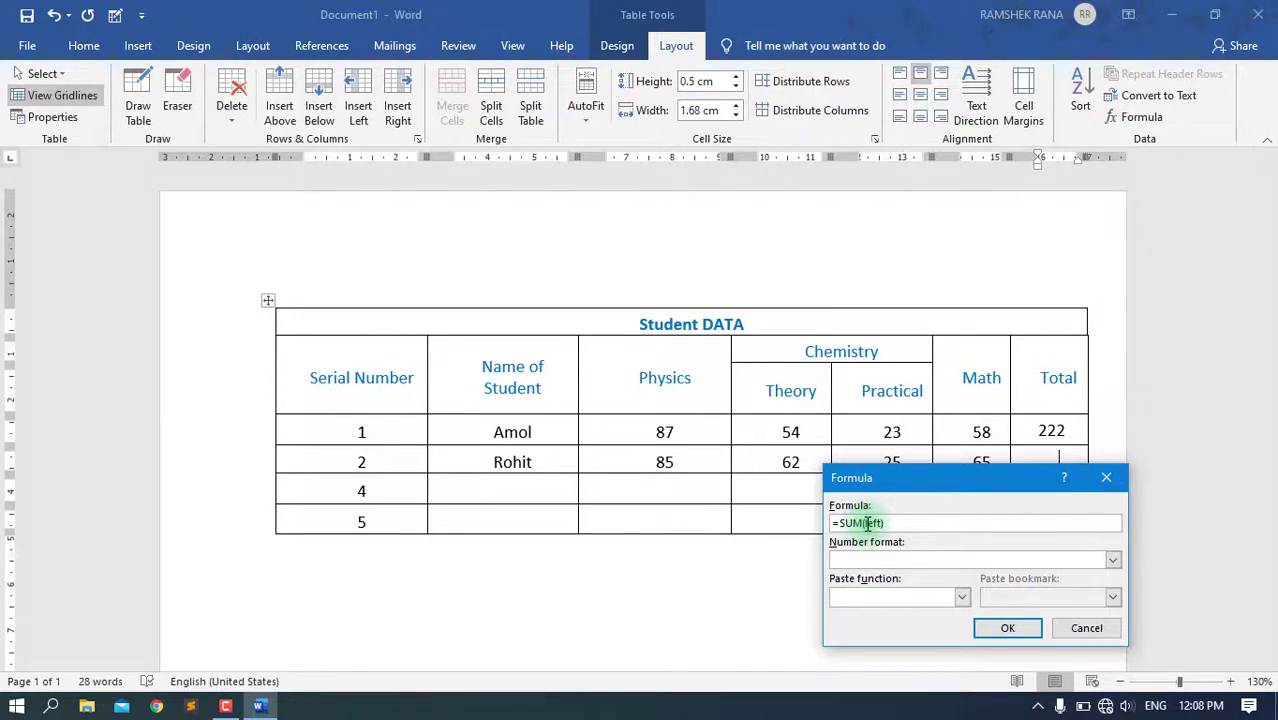
key(Return)
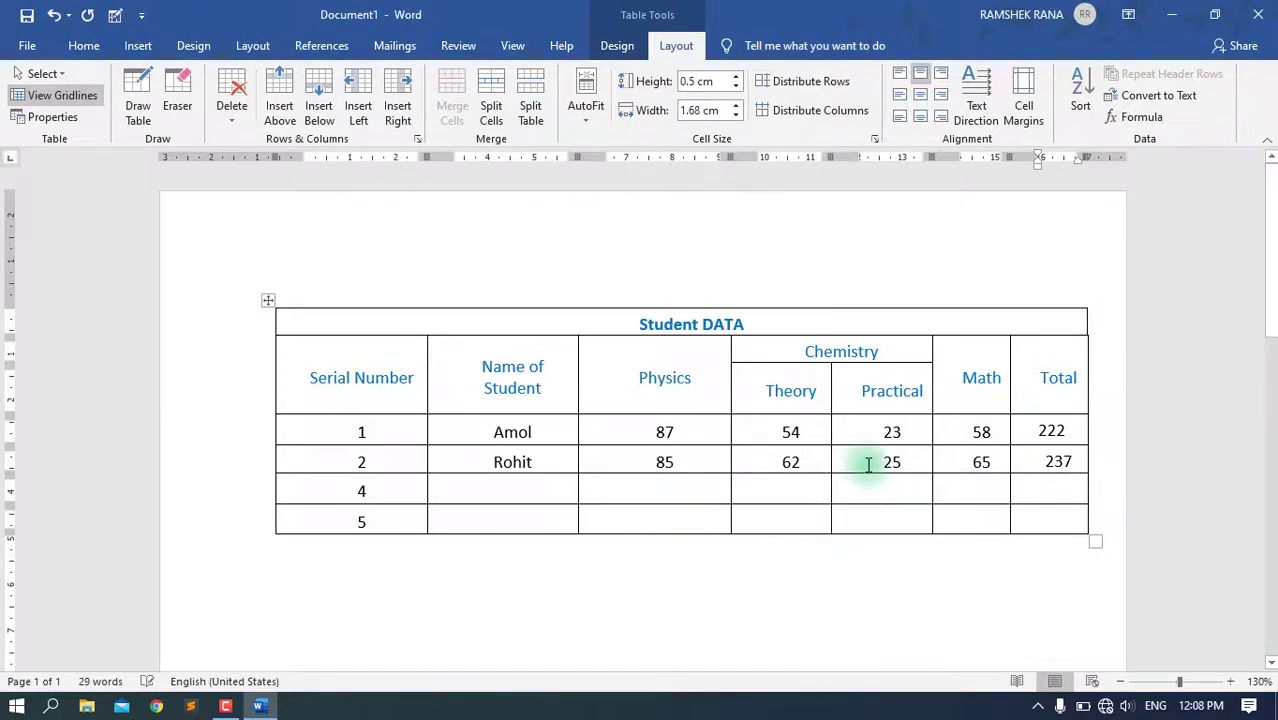
- Delete Rohit's 237 Total cell with cells shifted left, then undo the deletion
click(1072, 494)
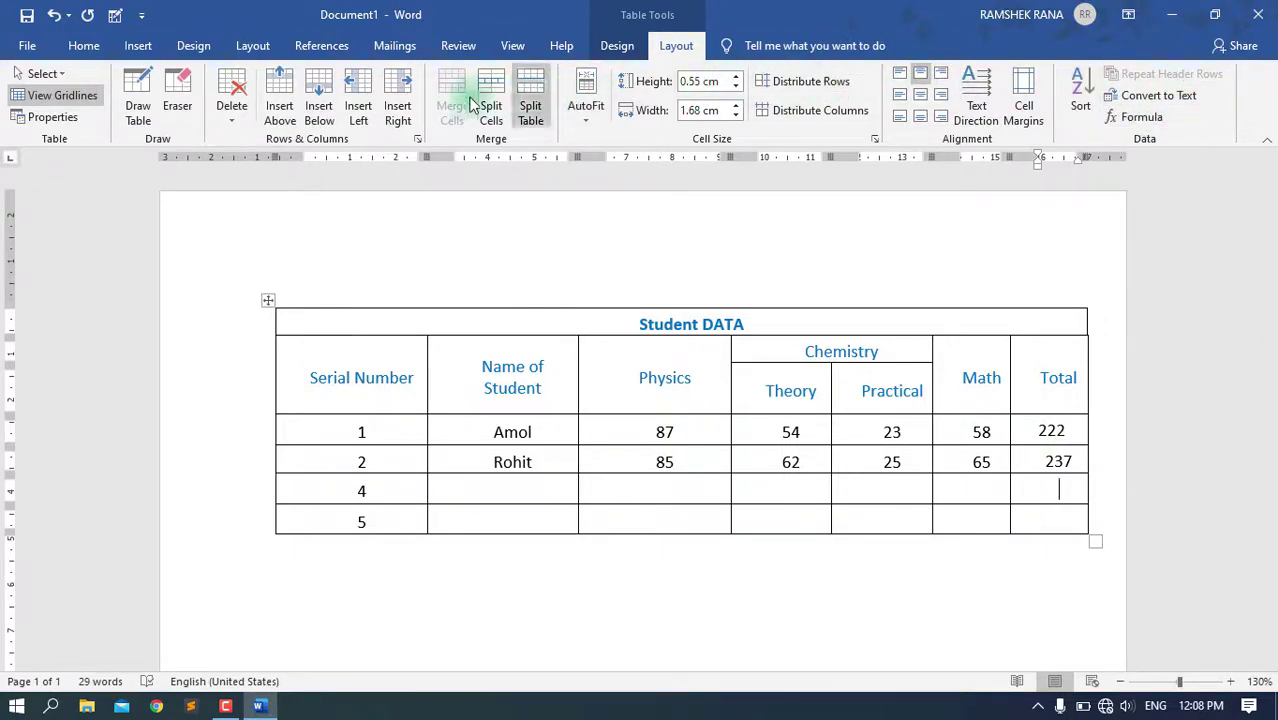
click(231, 125)
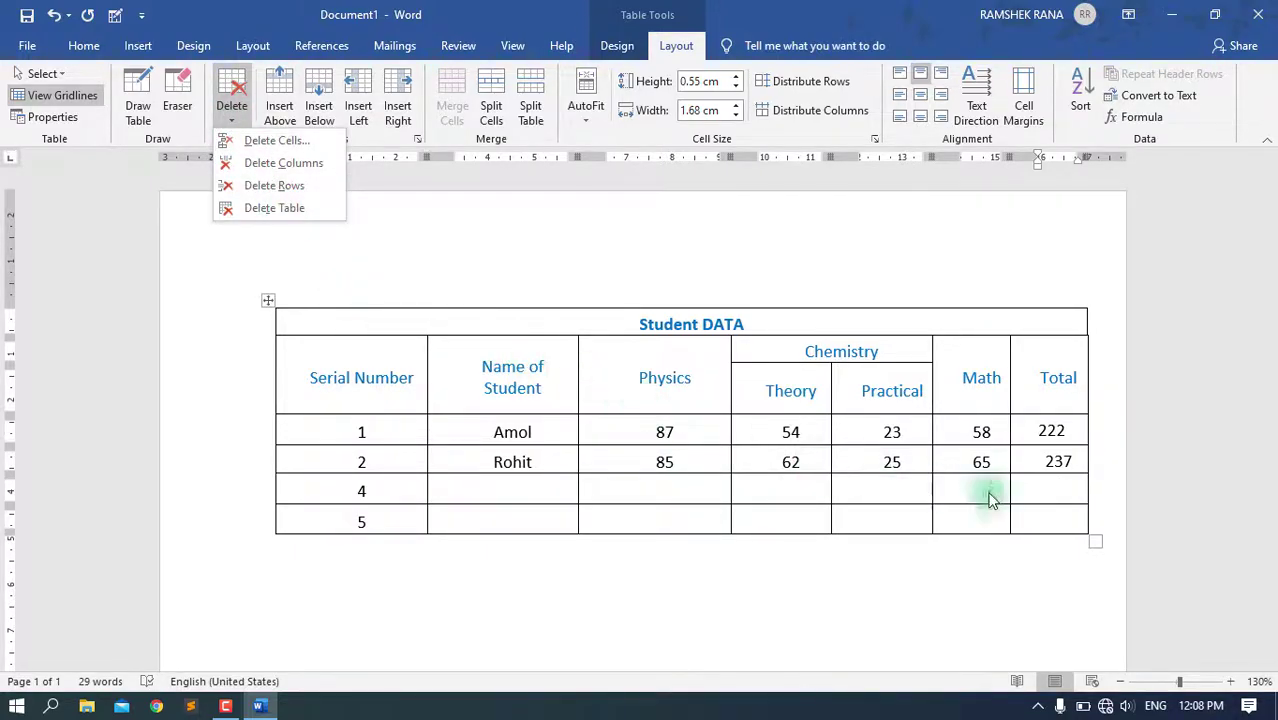
double_click(1052, 460)
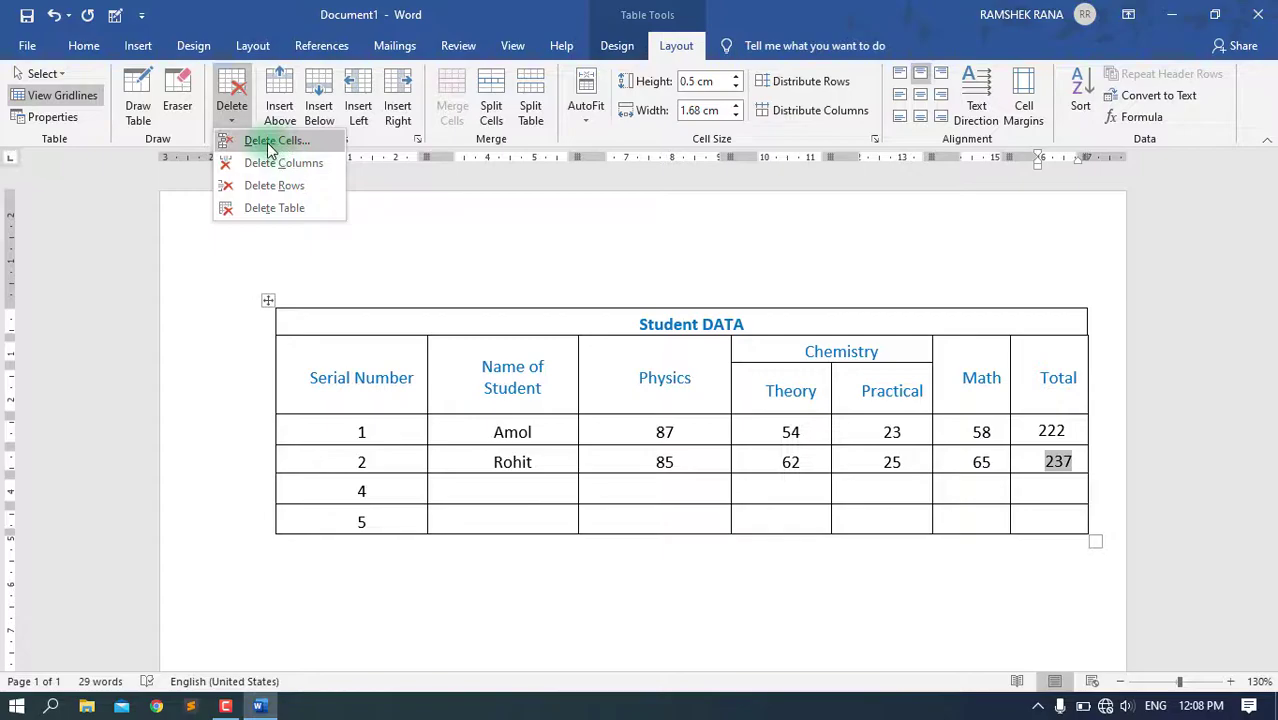
click(273, 141)
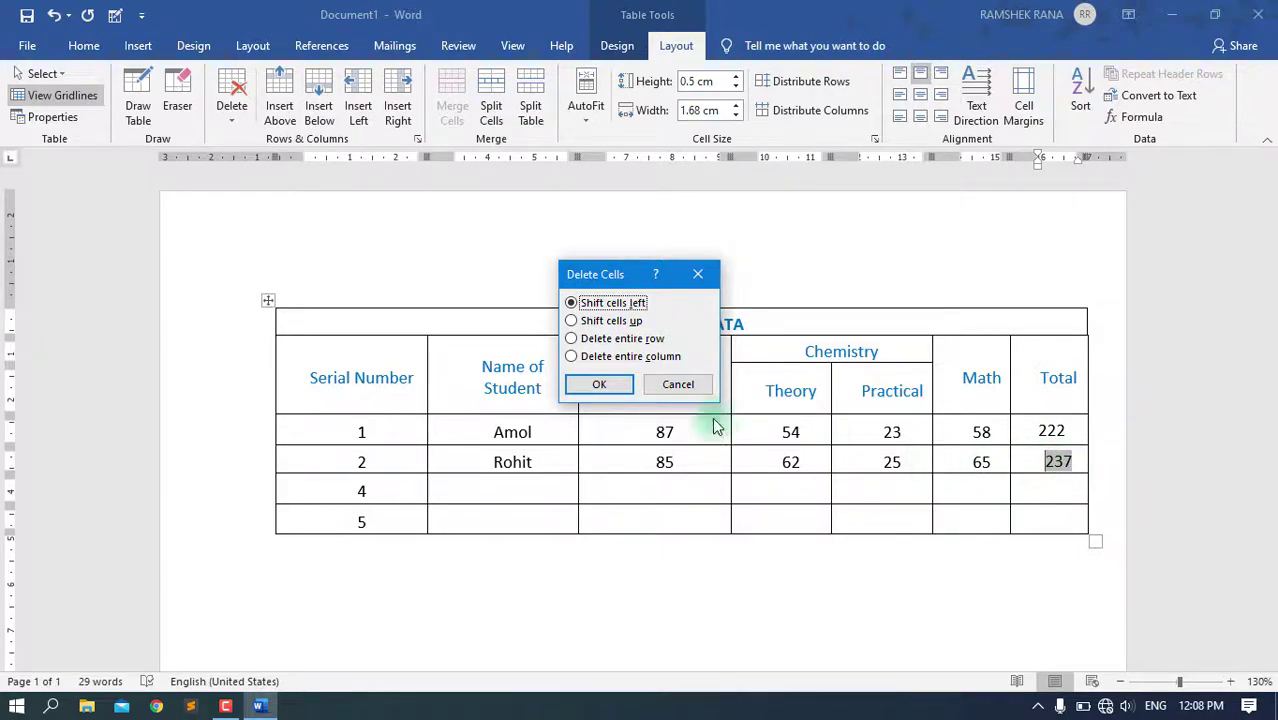
click(600, 385)
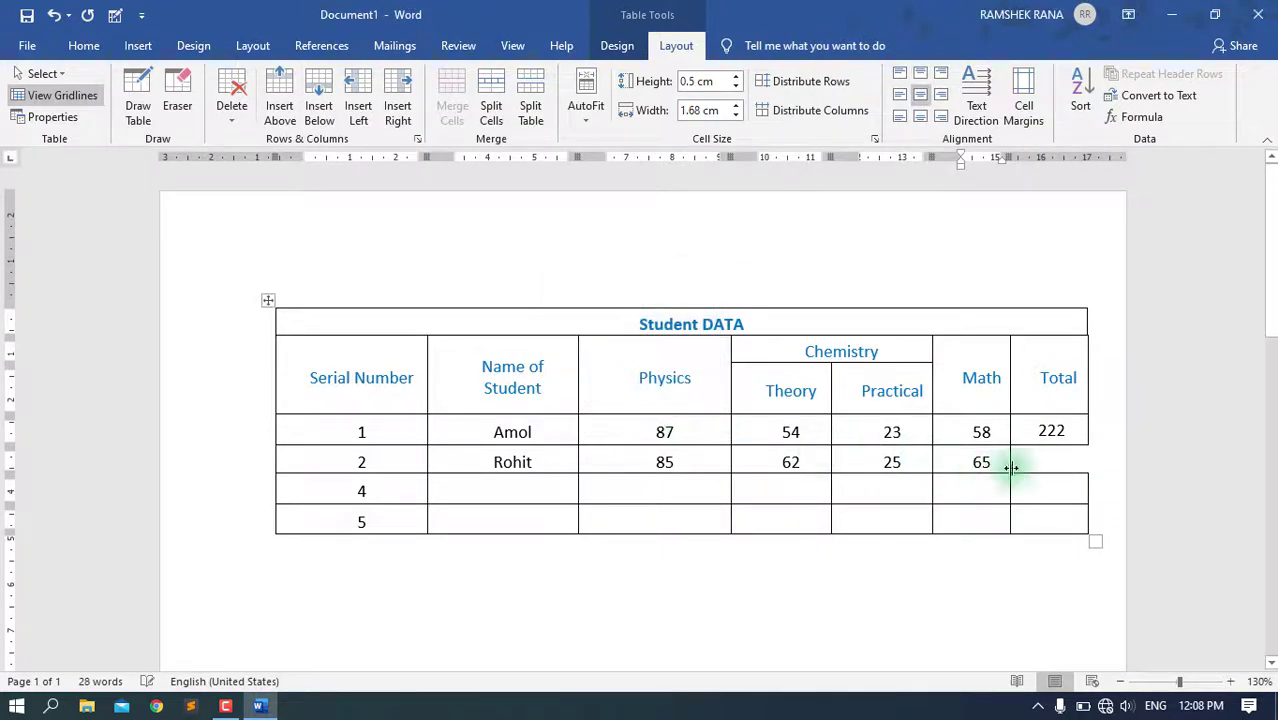
click(1063, 457)
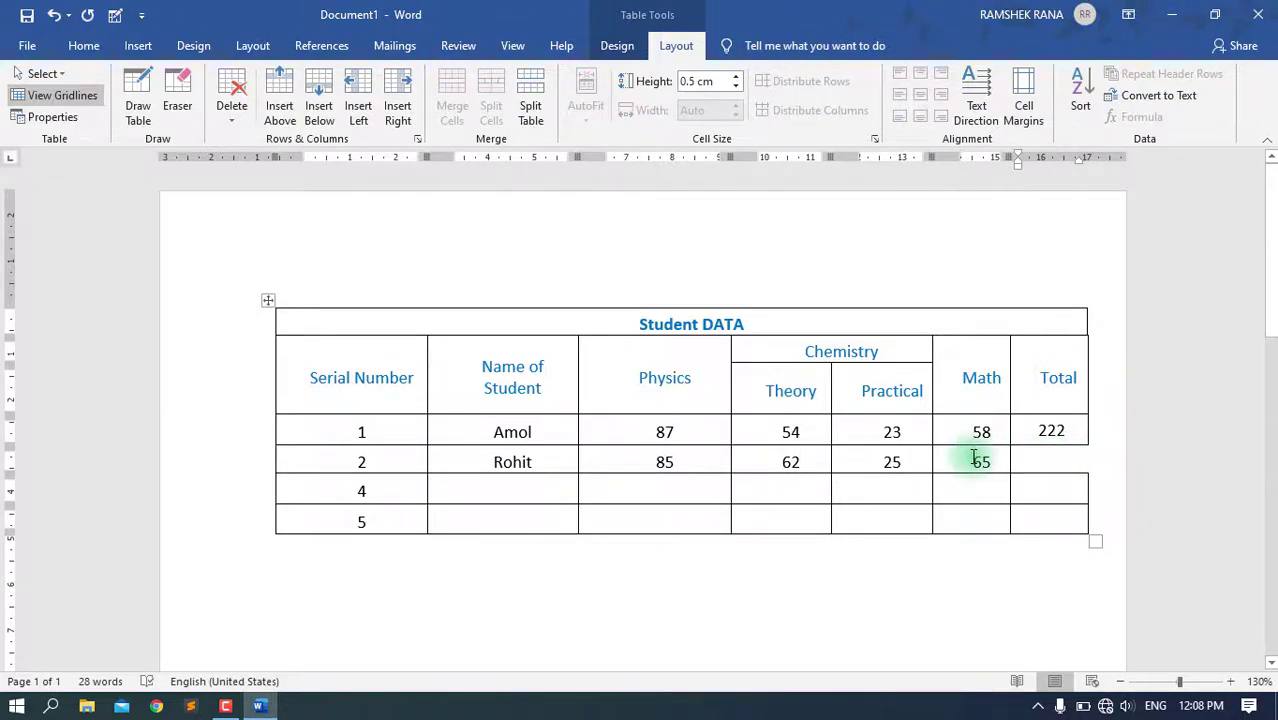
key(ctrl+z)
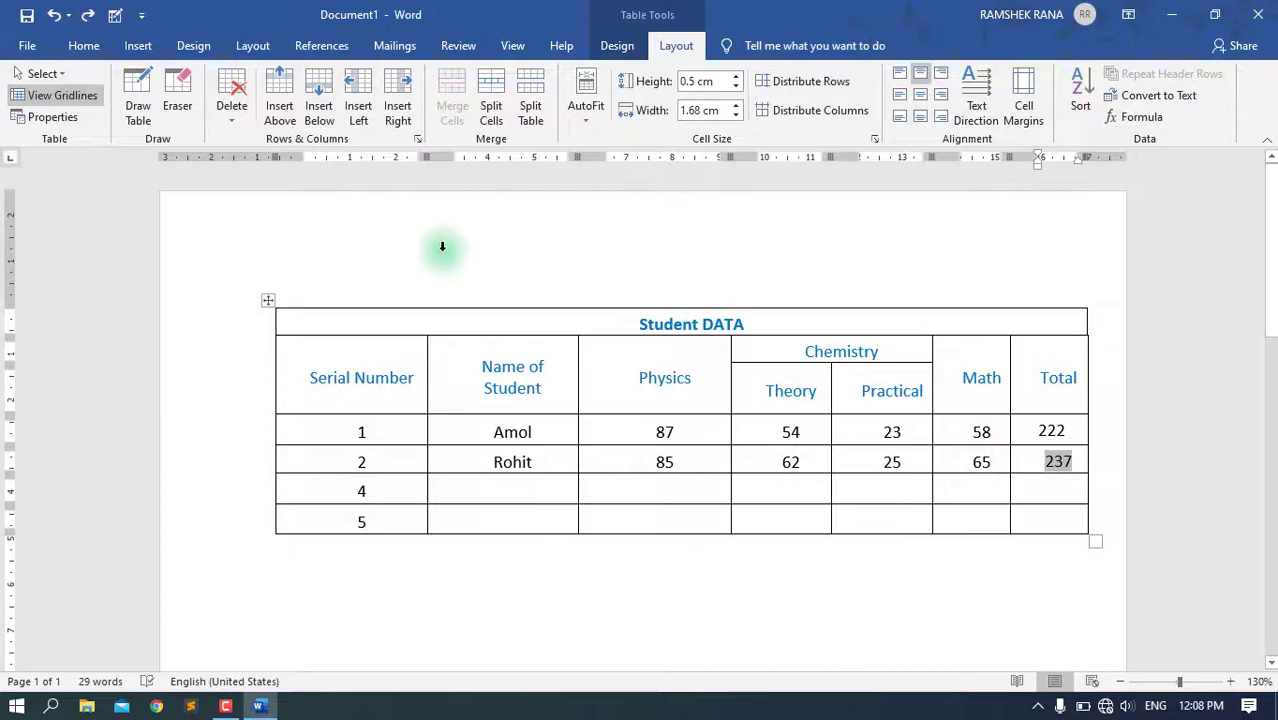
- Delete row 5 from the Student DATA table
click(236, 128)
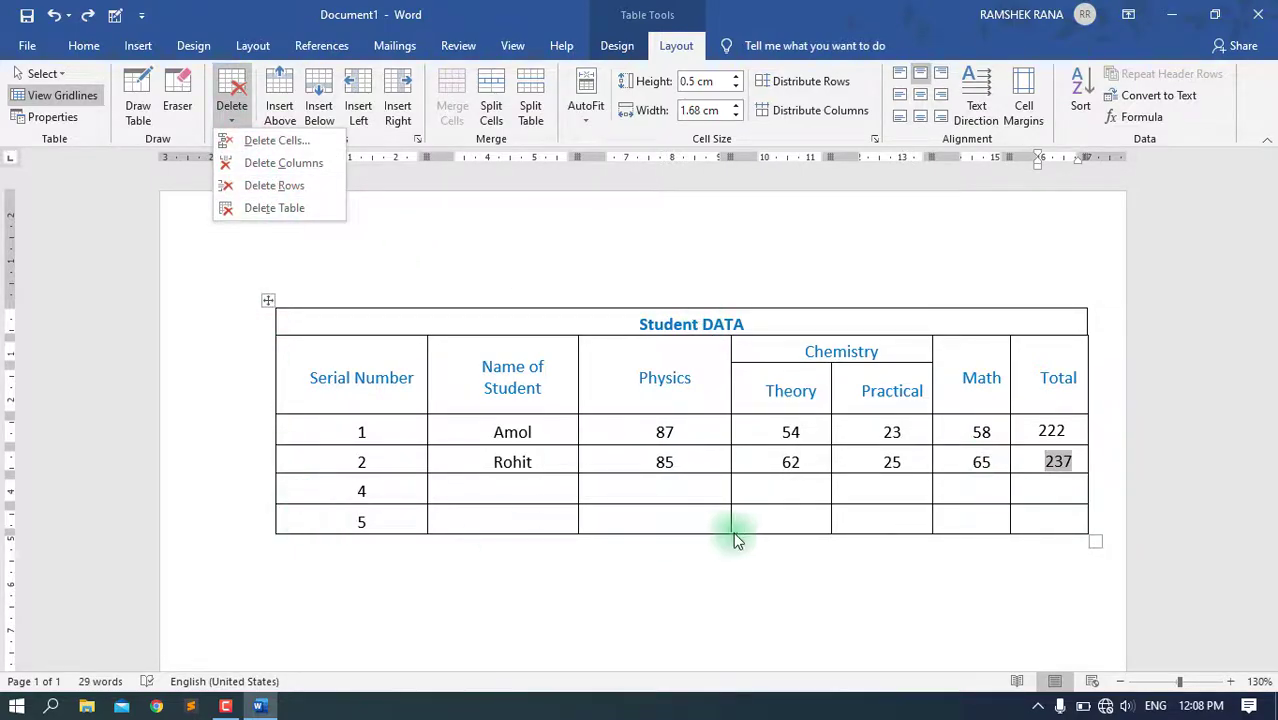
click(260, 522)
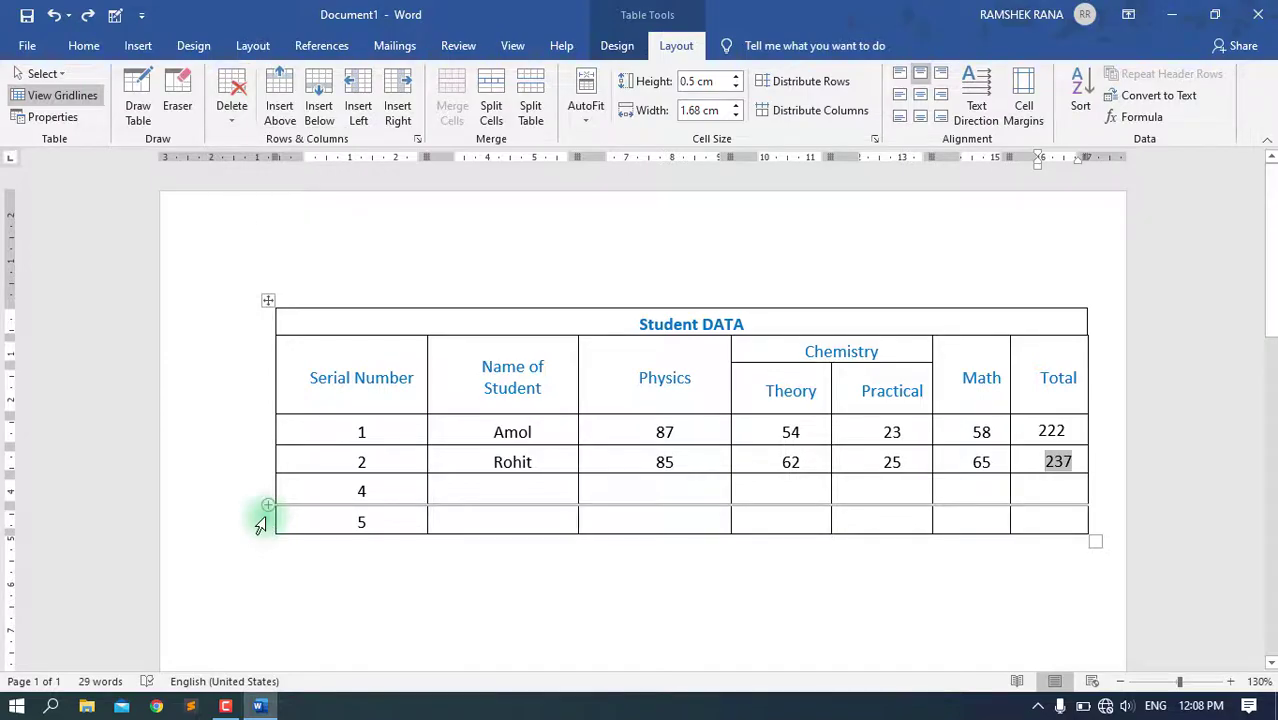
click(260, 522)
click(232, 112)
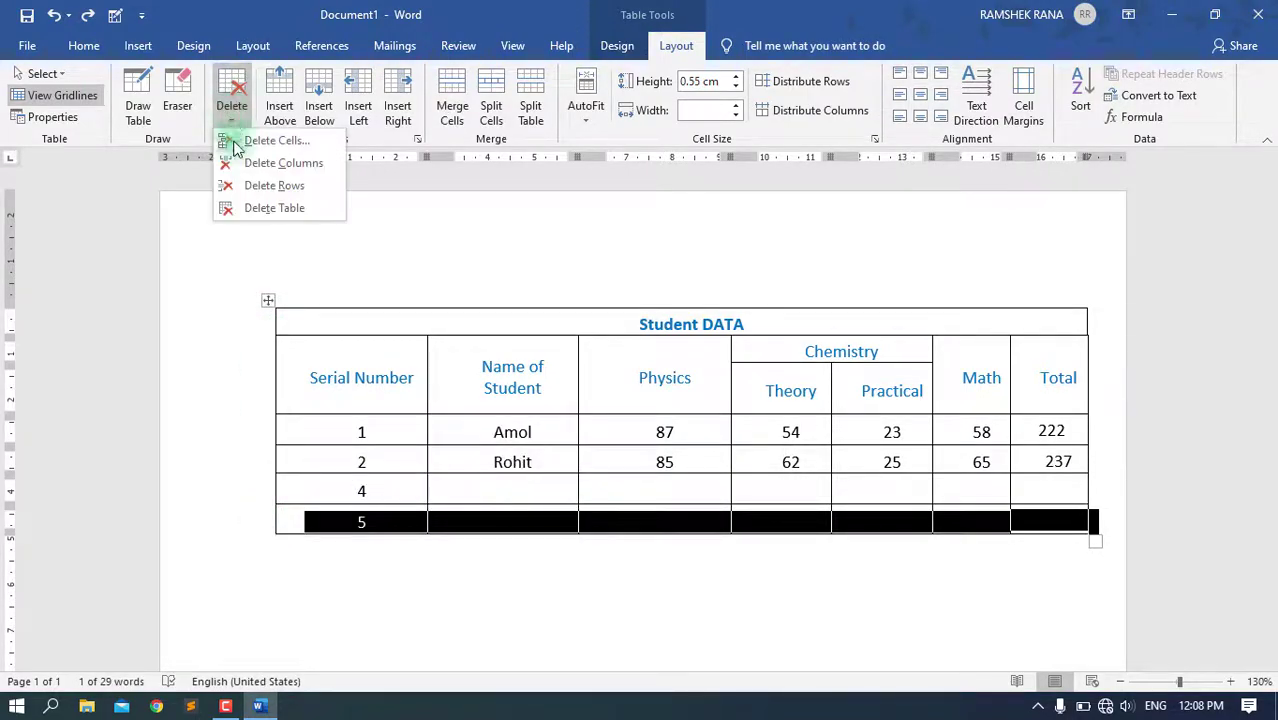
click(277, 194)
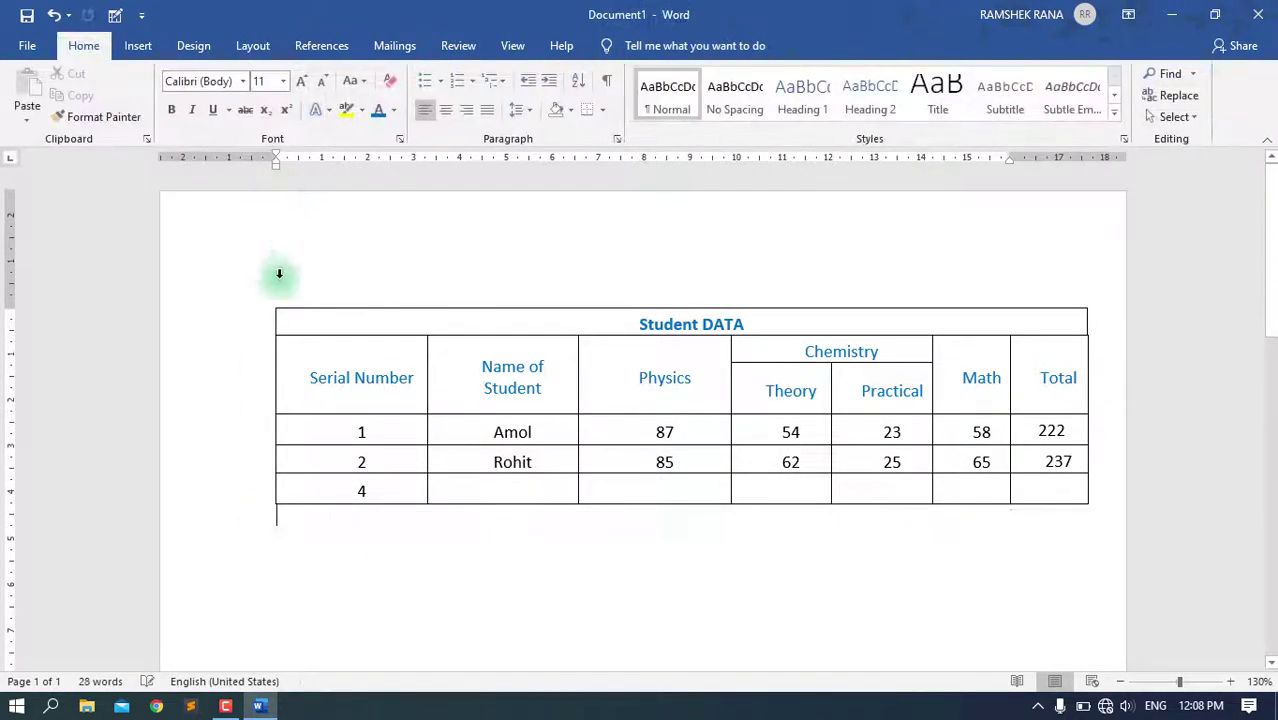
- Delete the entire table, then undo to restore it
click(270, 302)
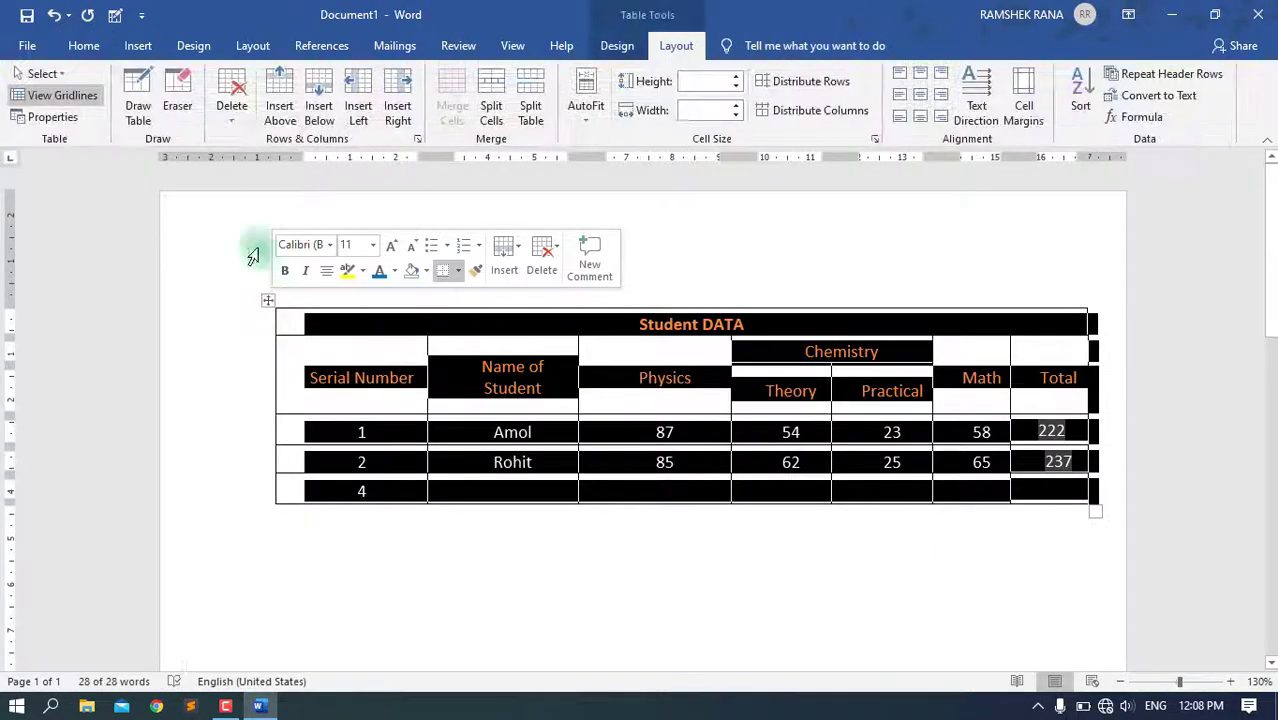
click(232, 110)
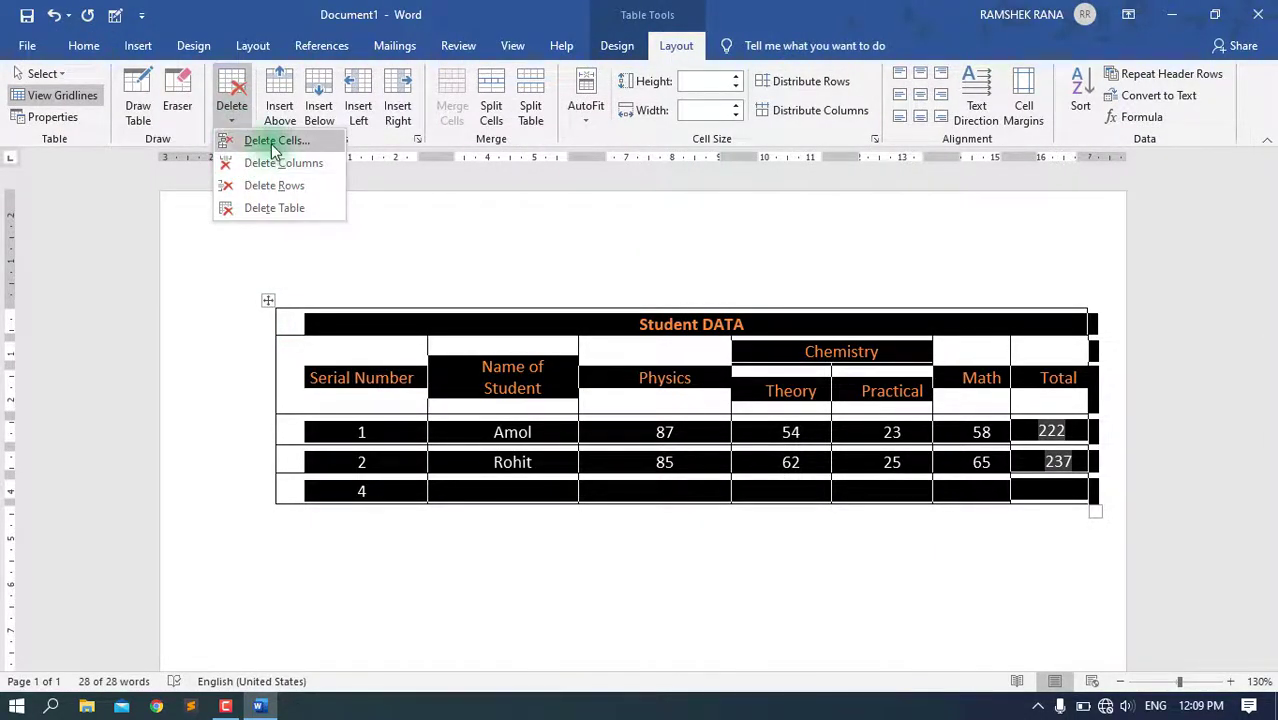
click(313, 207)
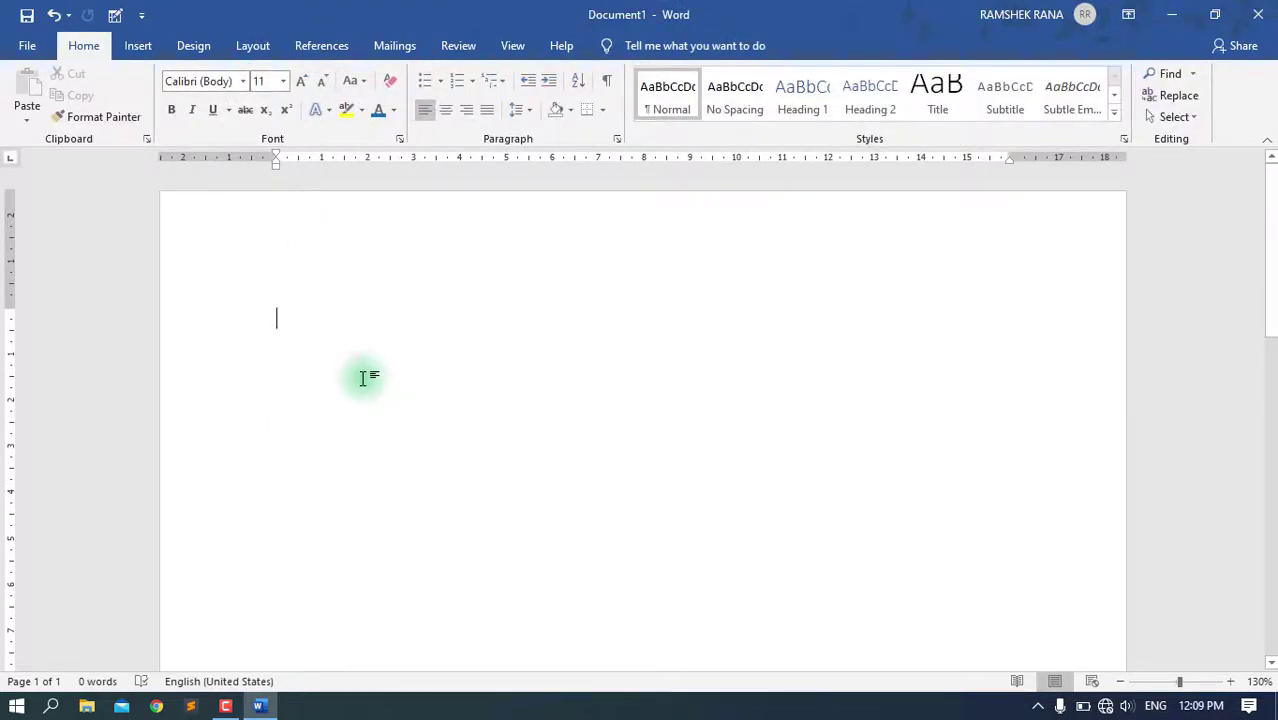
key(ctrl+z)
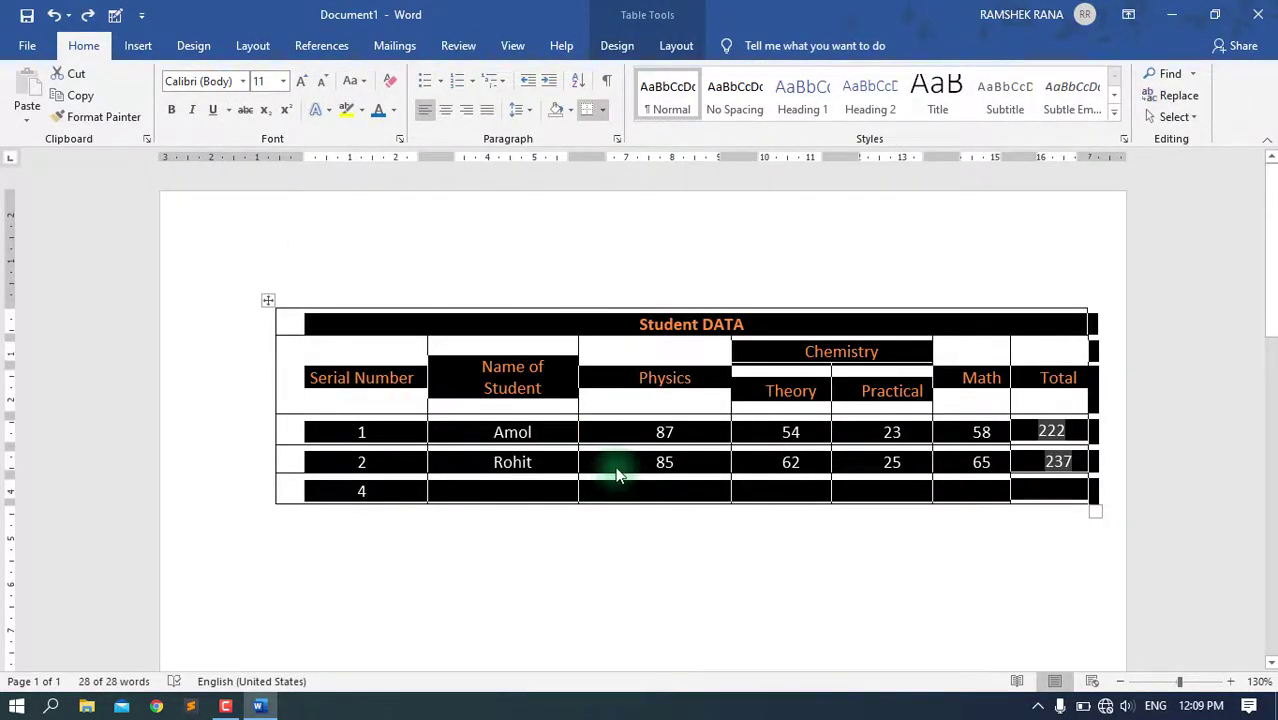
click(617, 475)
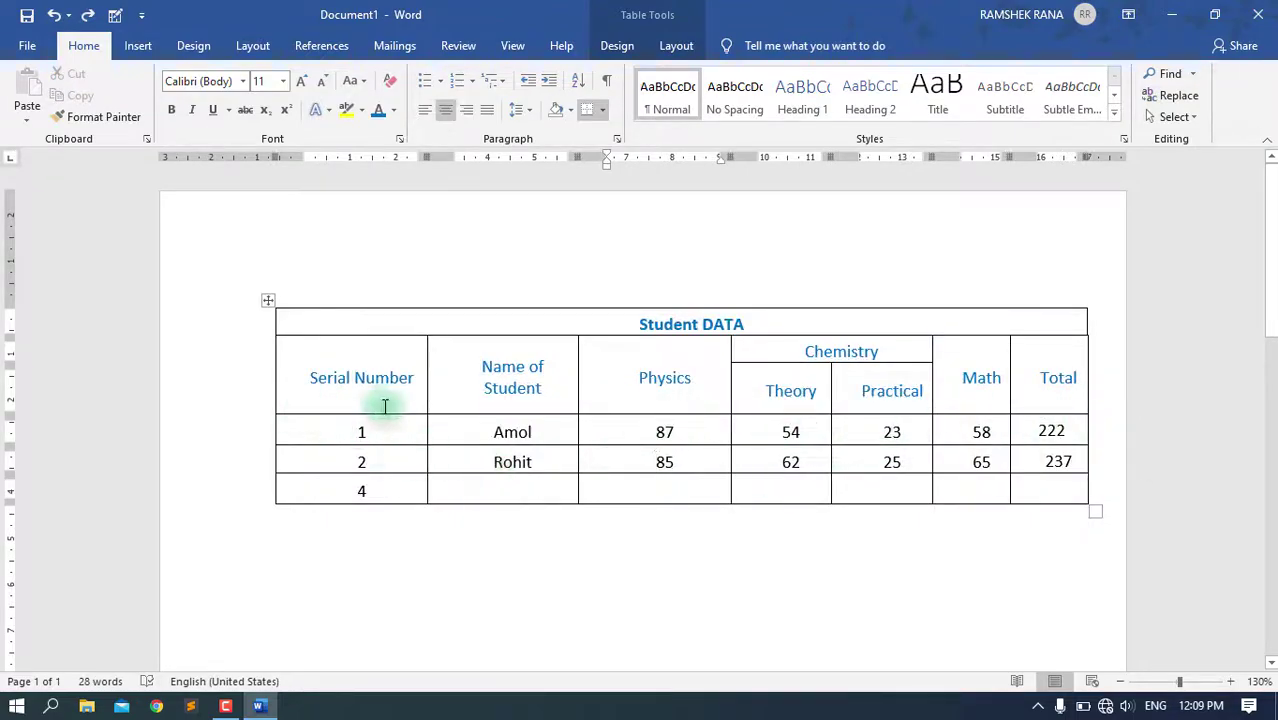
click(678, 46)
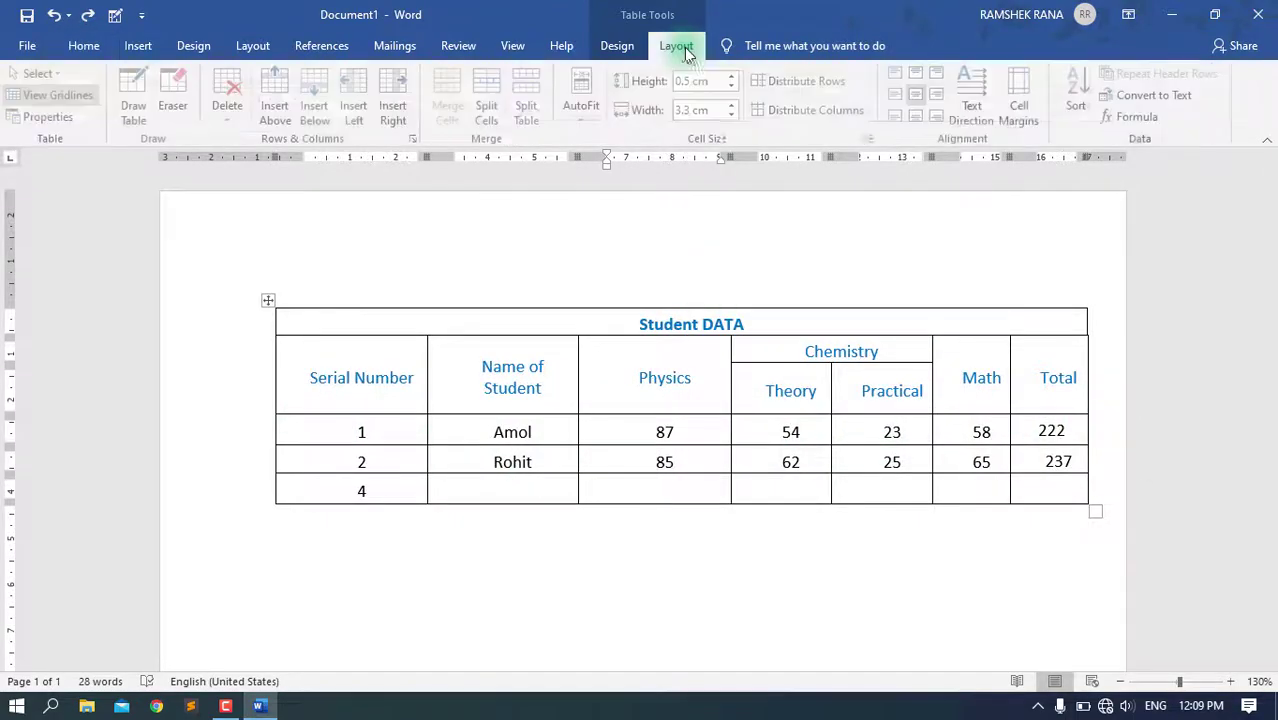
- Draw a new table outline below Student DATA and divide it into six columns
click(148, 124)
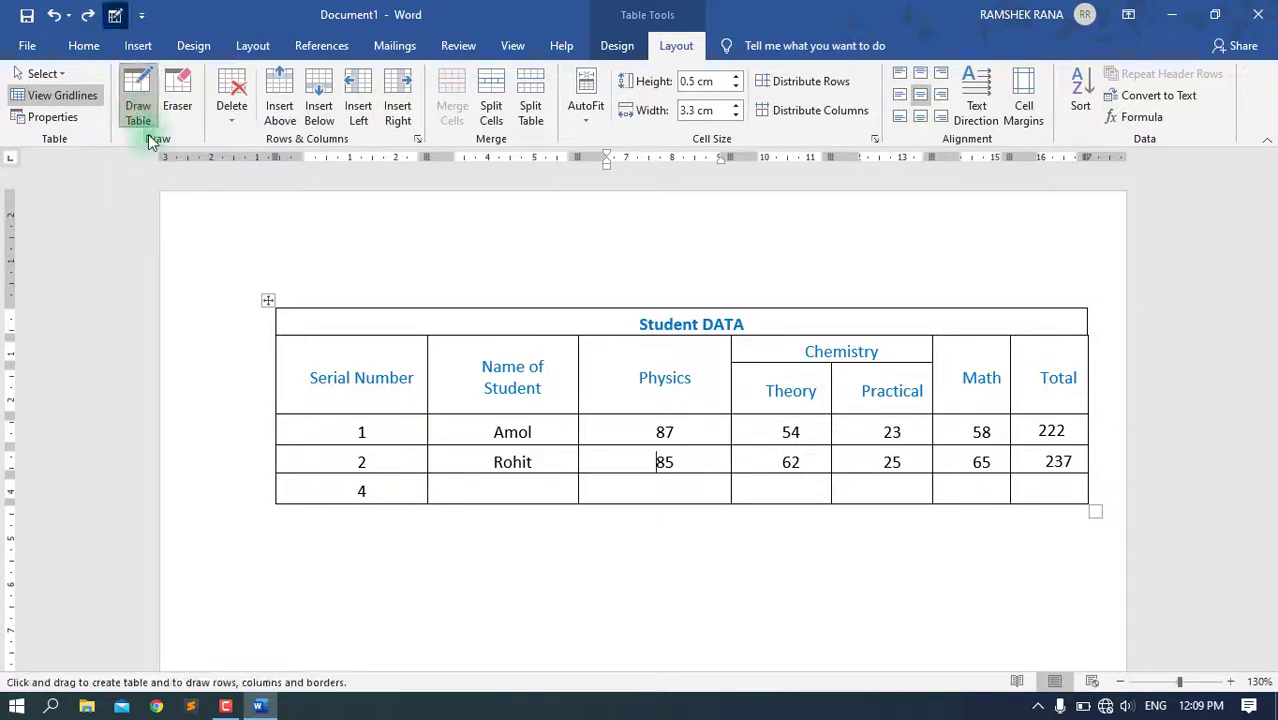
scroll(482, 530, down, 3)
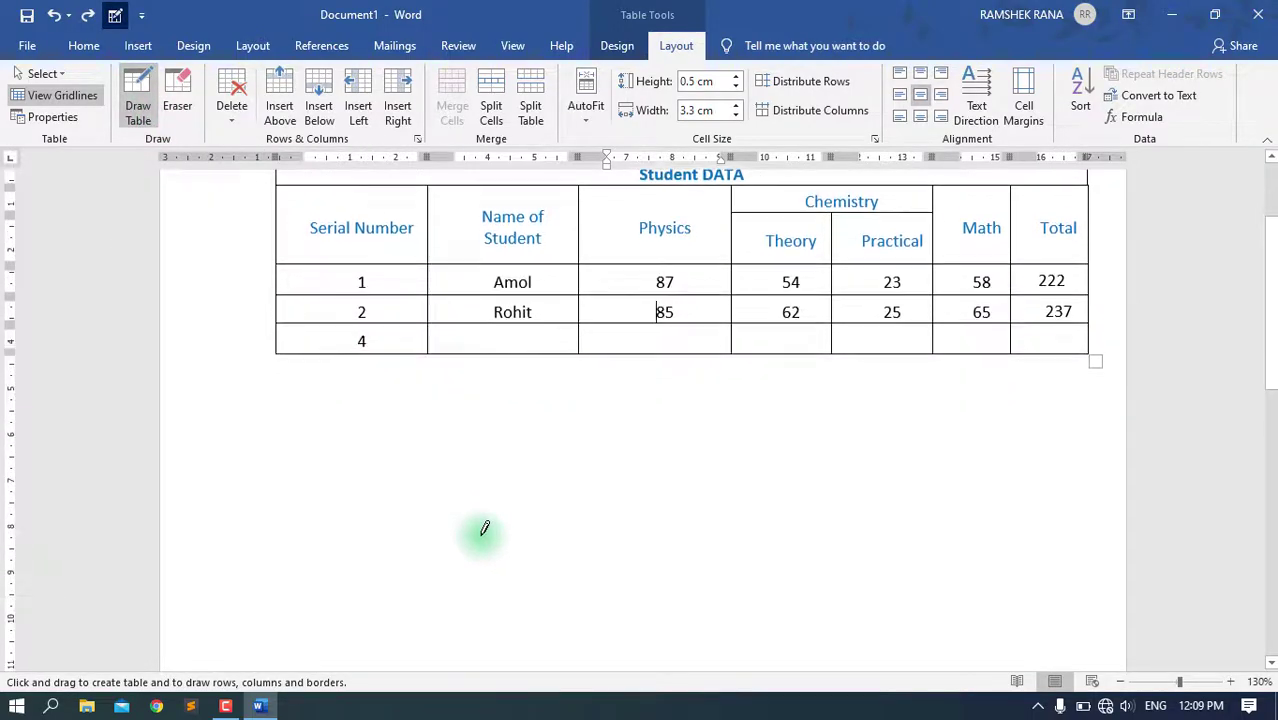
scroll(483, 530, down, 2)
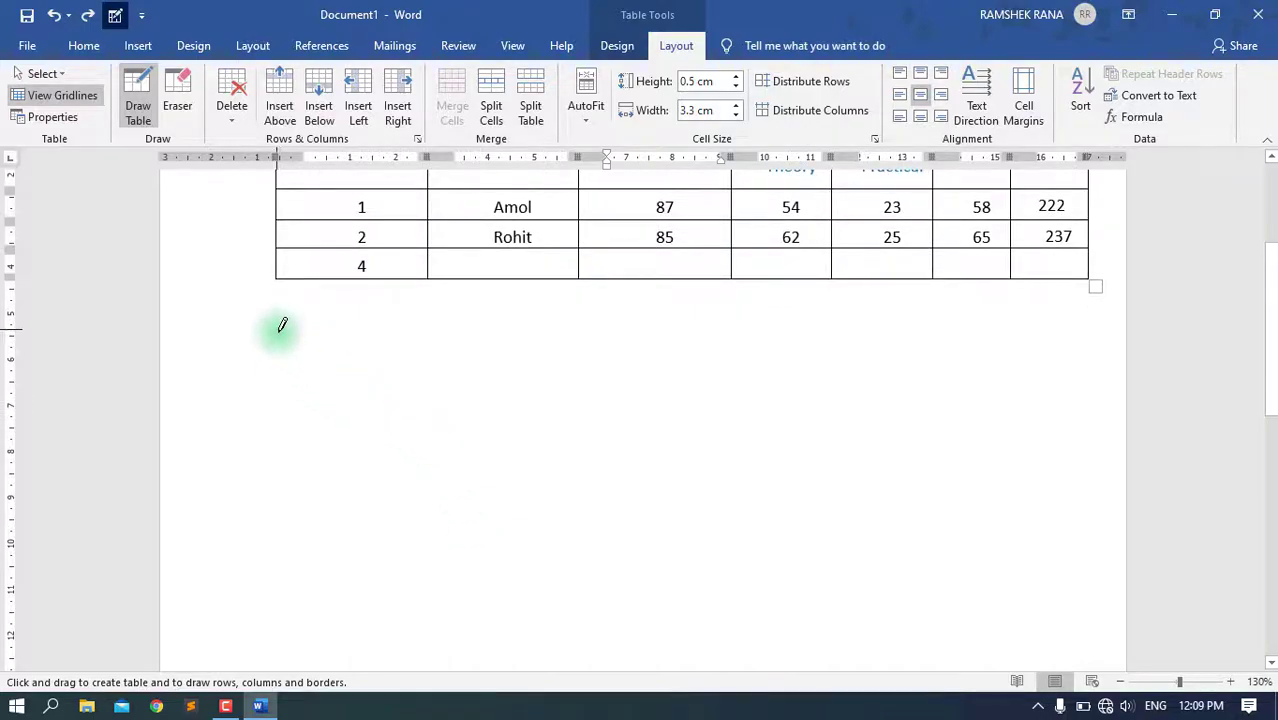
drag(278, 329, 1052, 548)
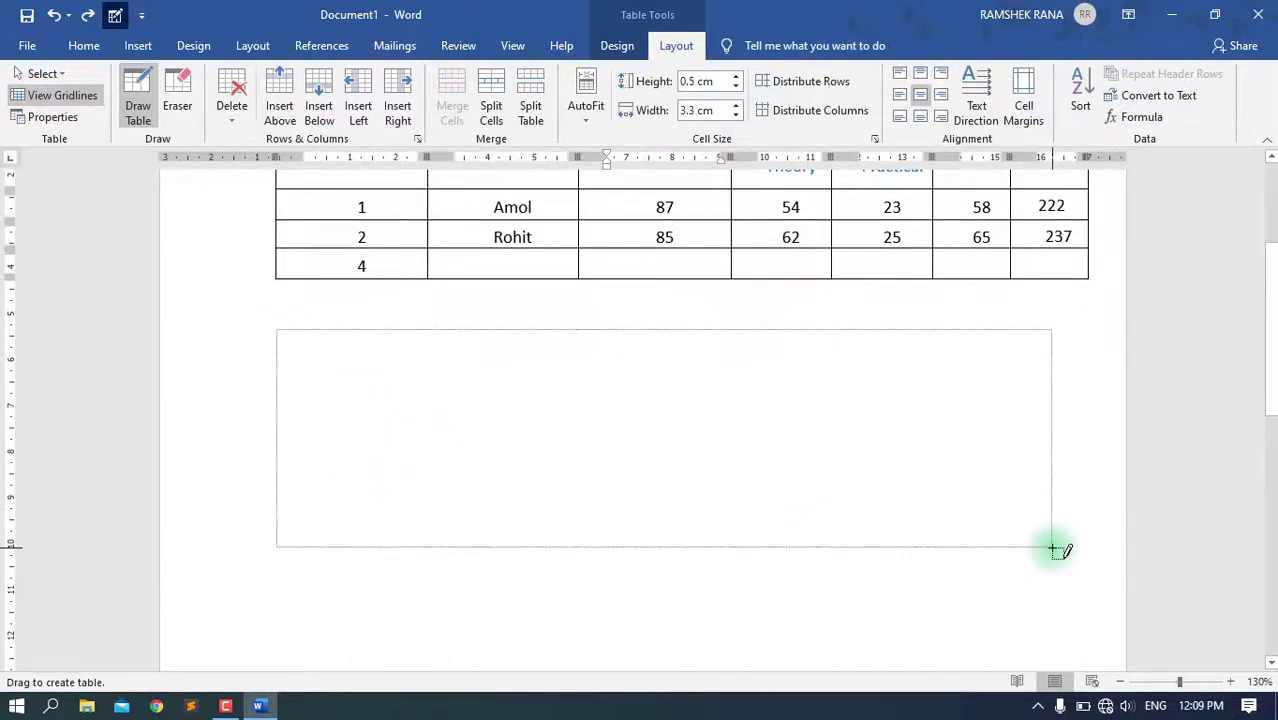
scroll(1052, 462, up, 2)
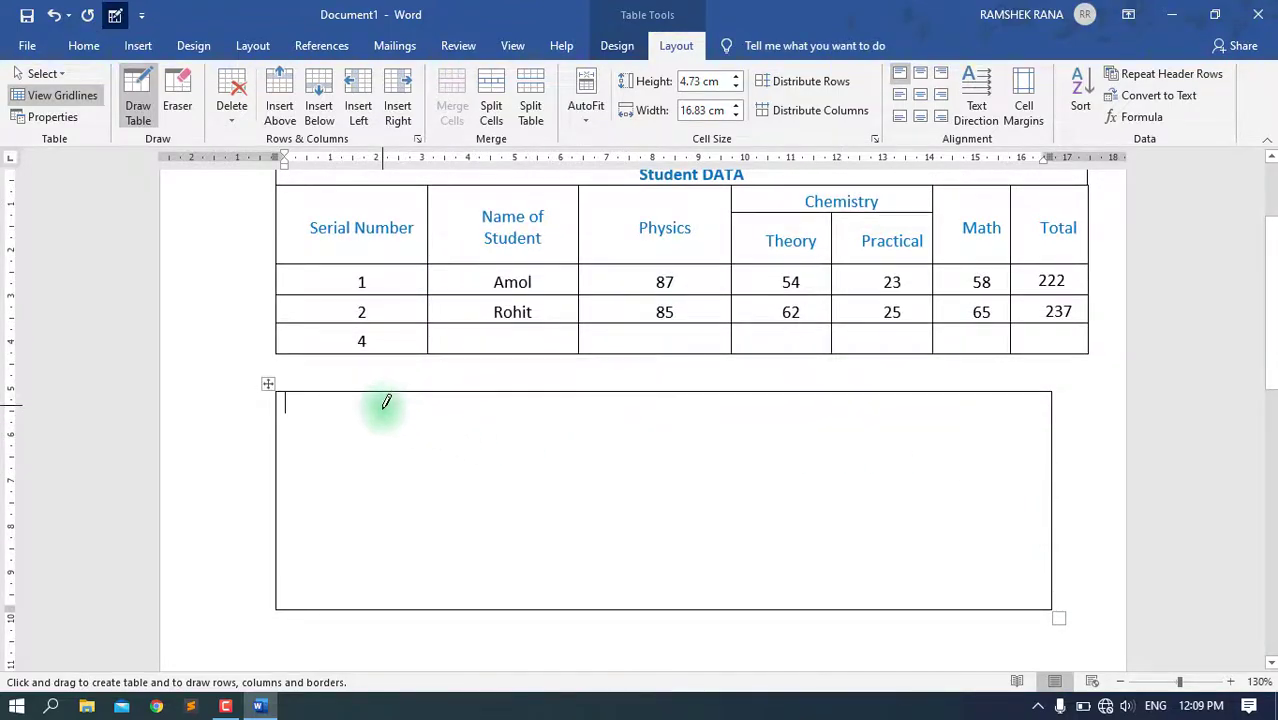
drag(385, 402, 388, 556)
drag(522, 451, 538, 556)
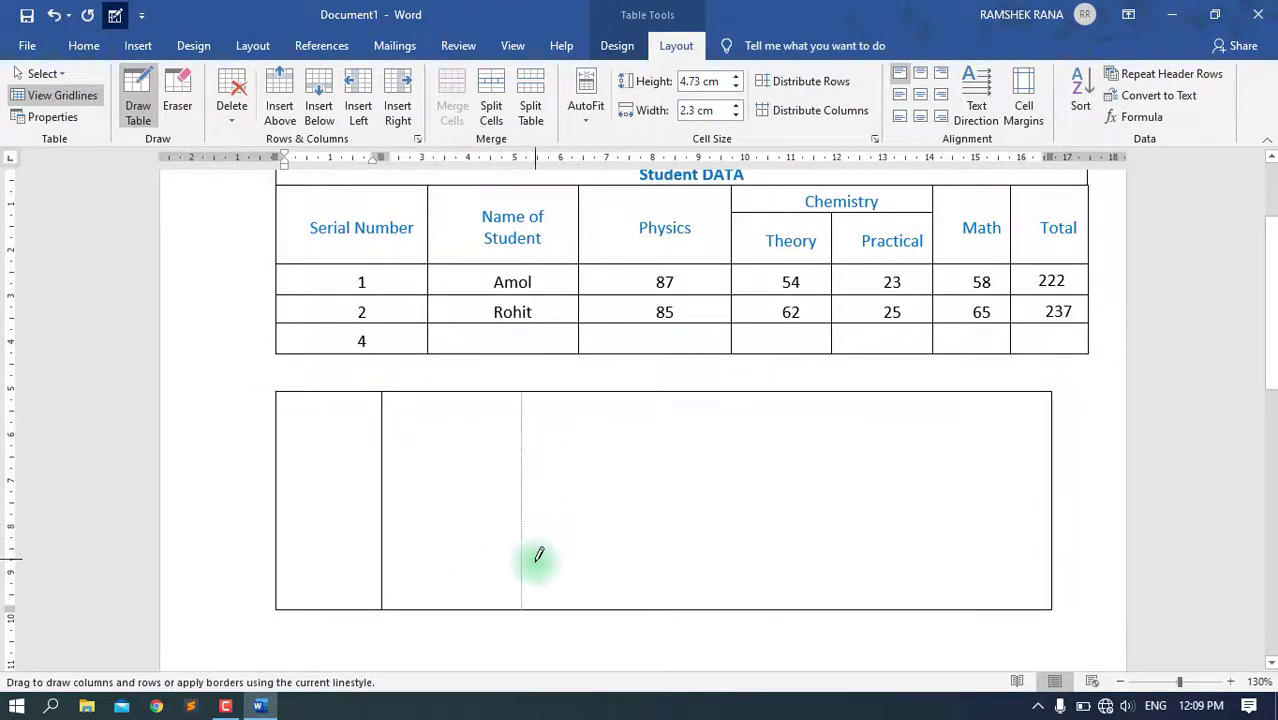
drag(656, 400, 656, 556)
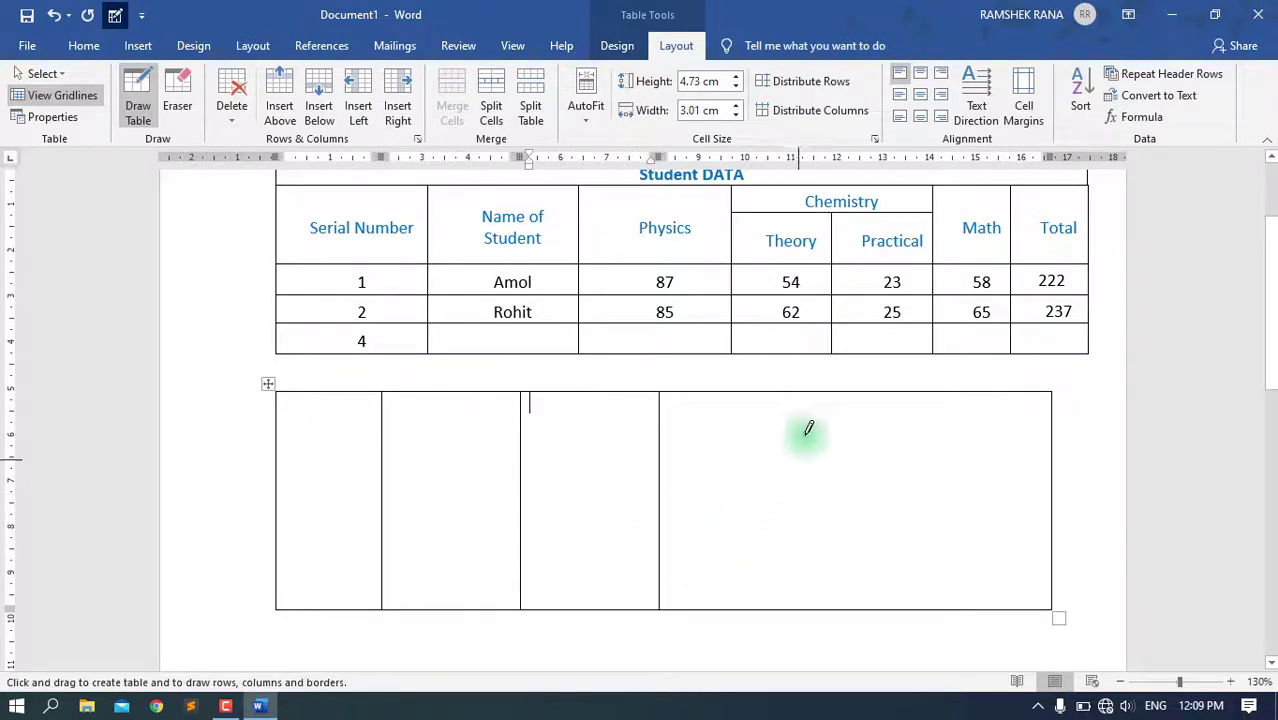
drag(808, 430, 806, 598)
drag(941, 415, 938, 592)
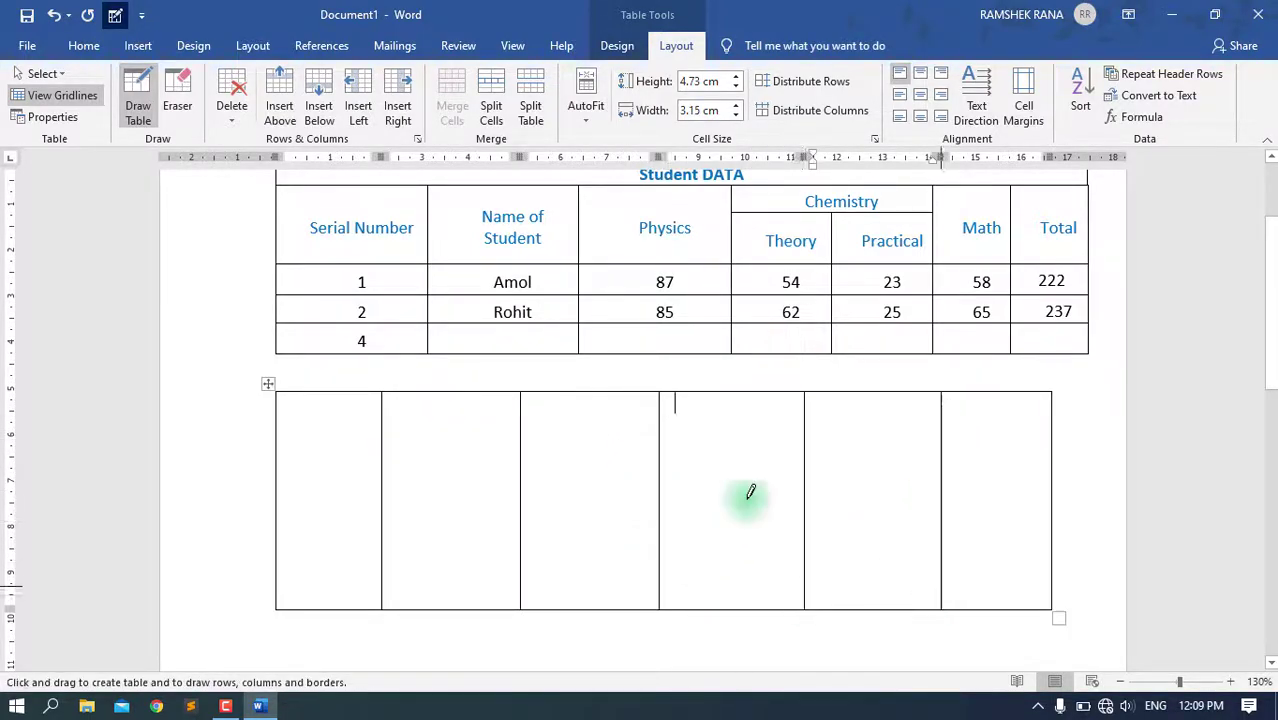
- Split the drawn table into four rows, then widen its first column and narrow the second
drag(305, 460, 1045, 458)
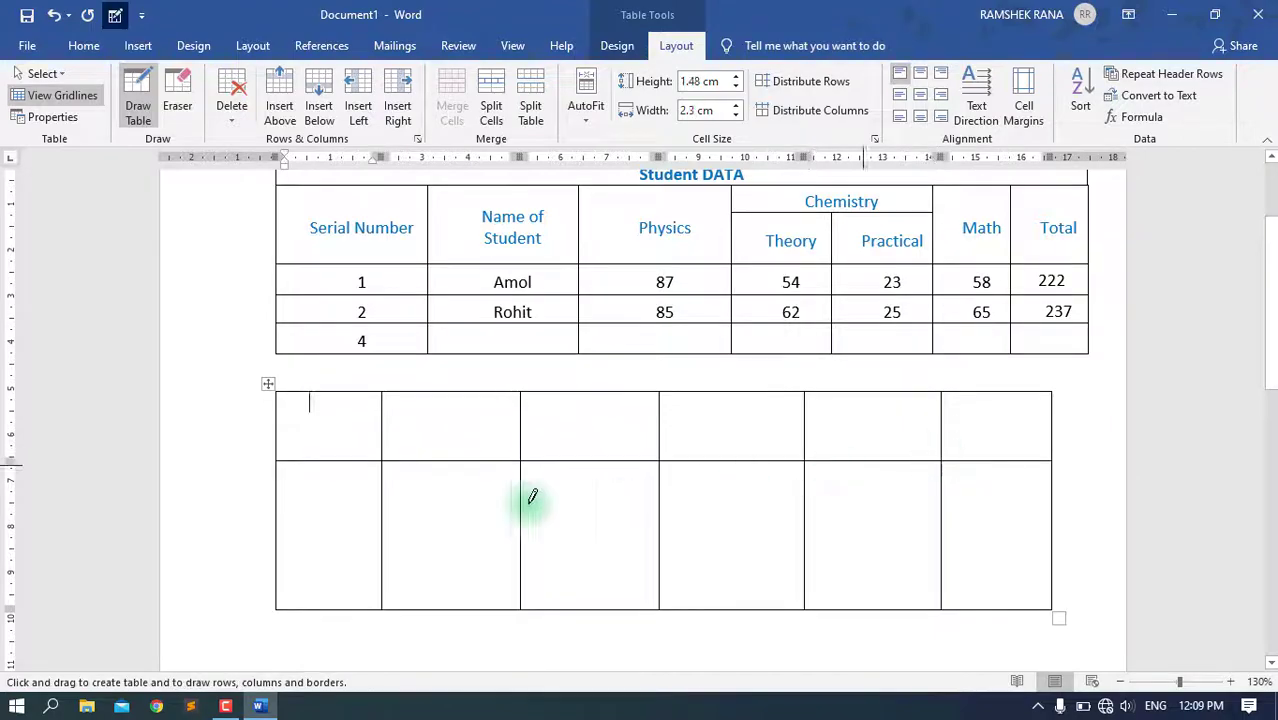
drag(357, 514, 1045, 515)
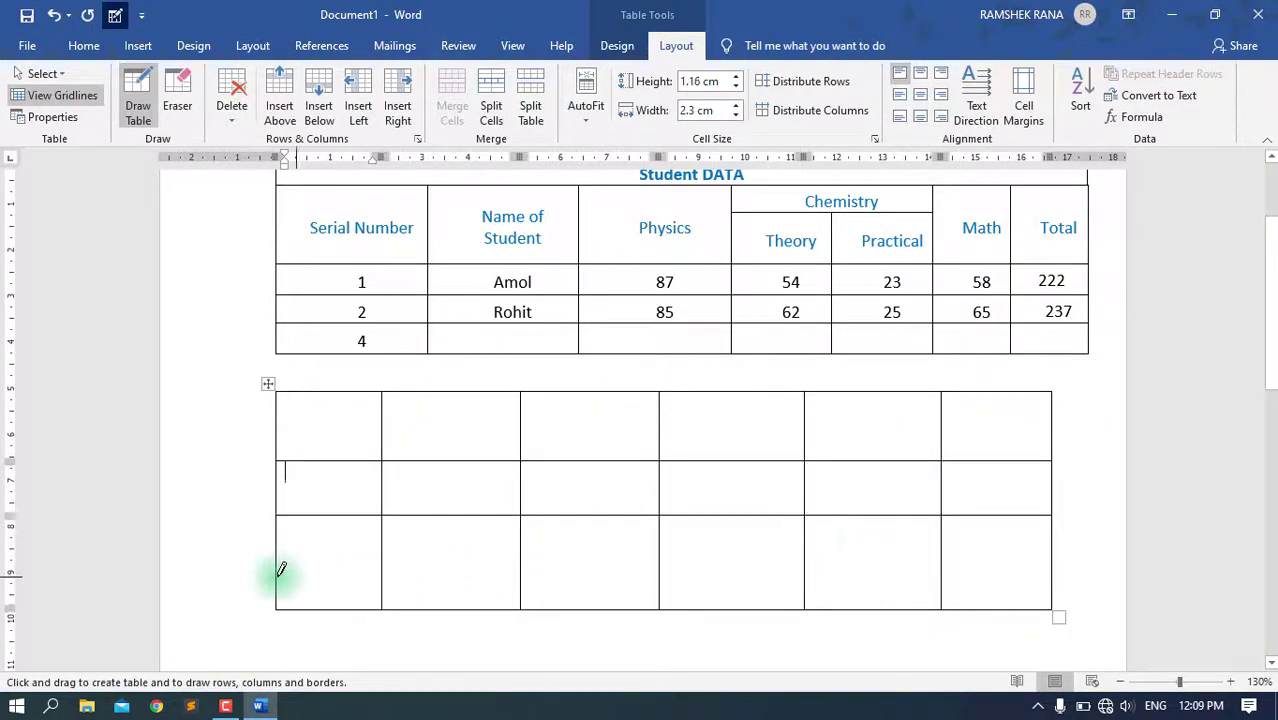
drag(281, 570, 1000, 560)
click(138, 100)
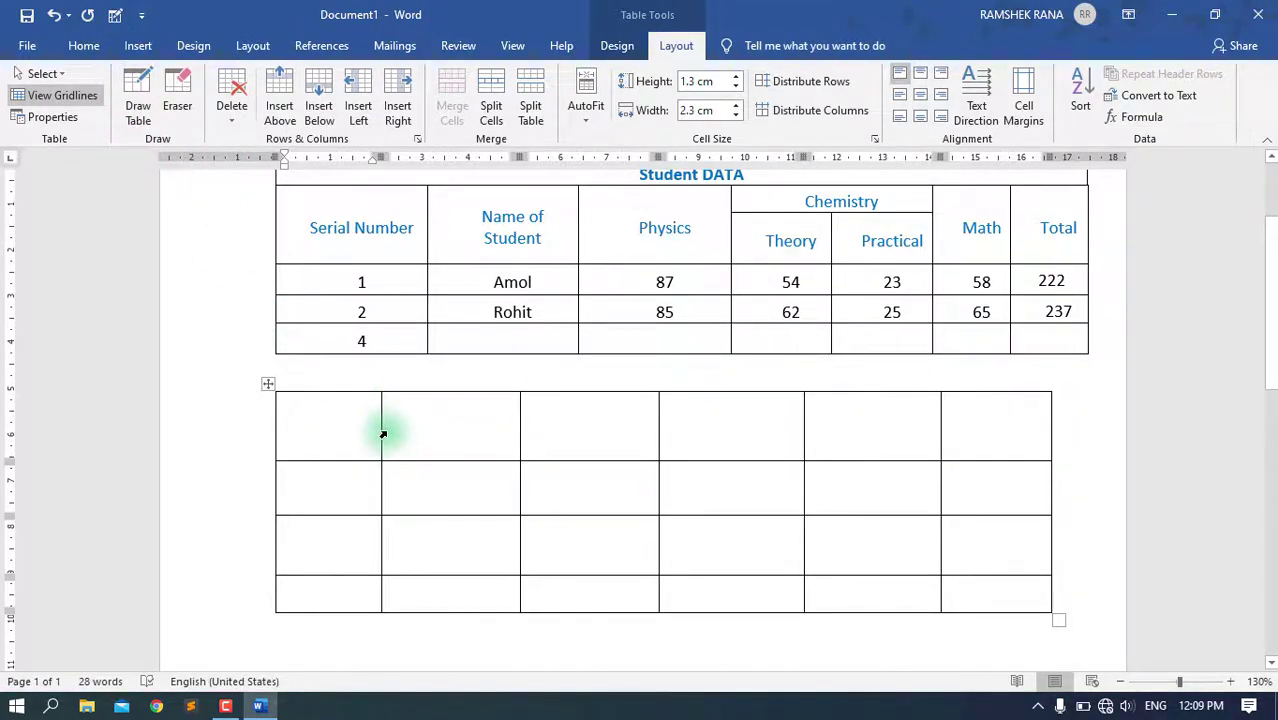
drag(379, 430, 402, 430)
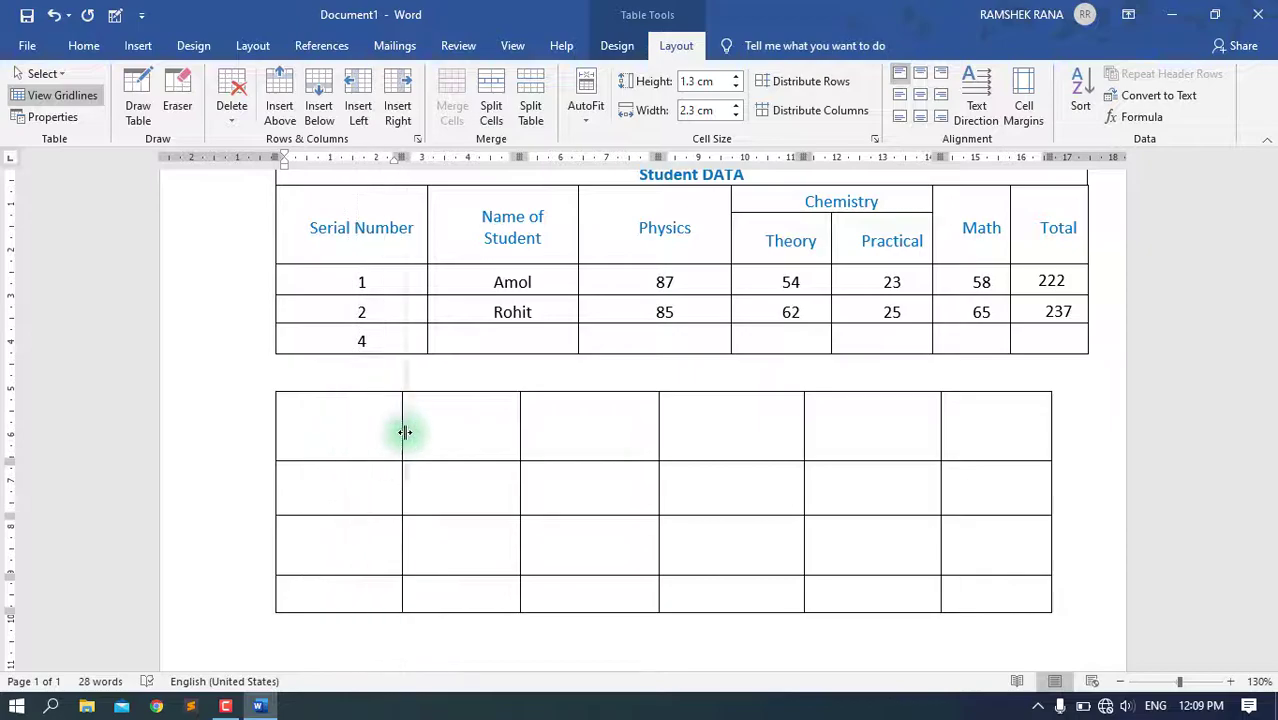
drag(518, 430, 506, 430)
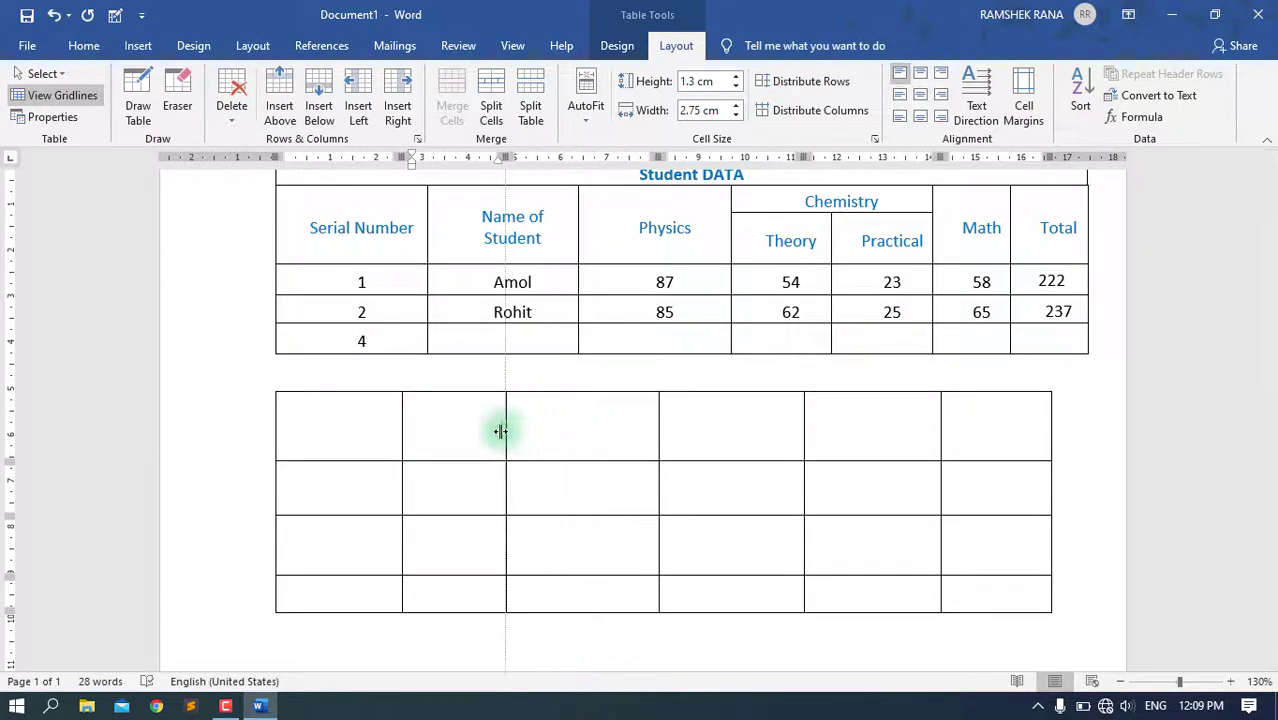
scroll(658, 433, up, 3)
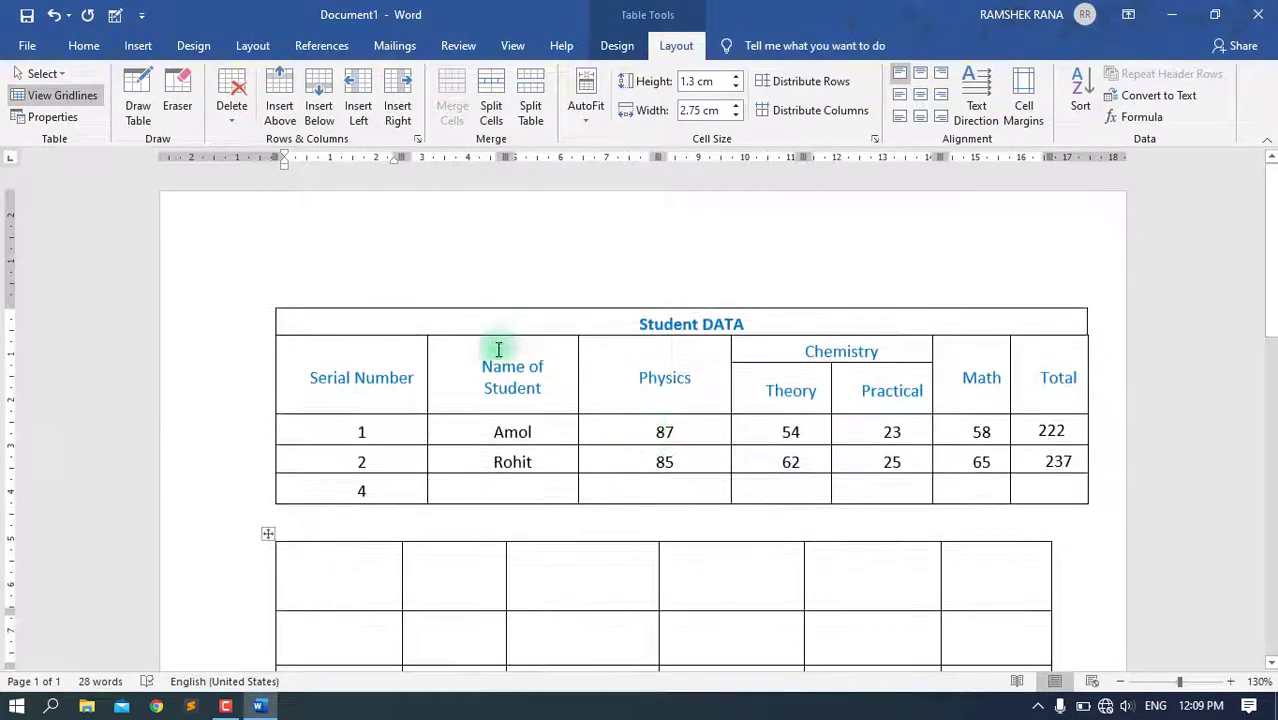
click(138, 45)
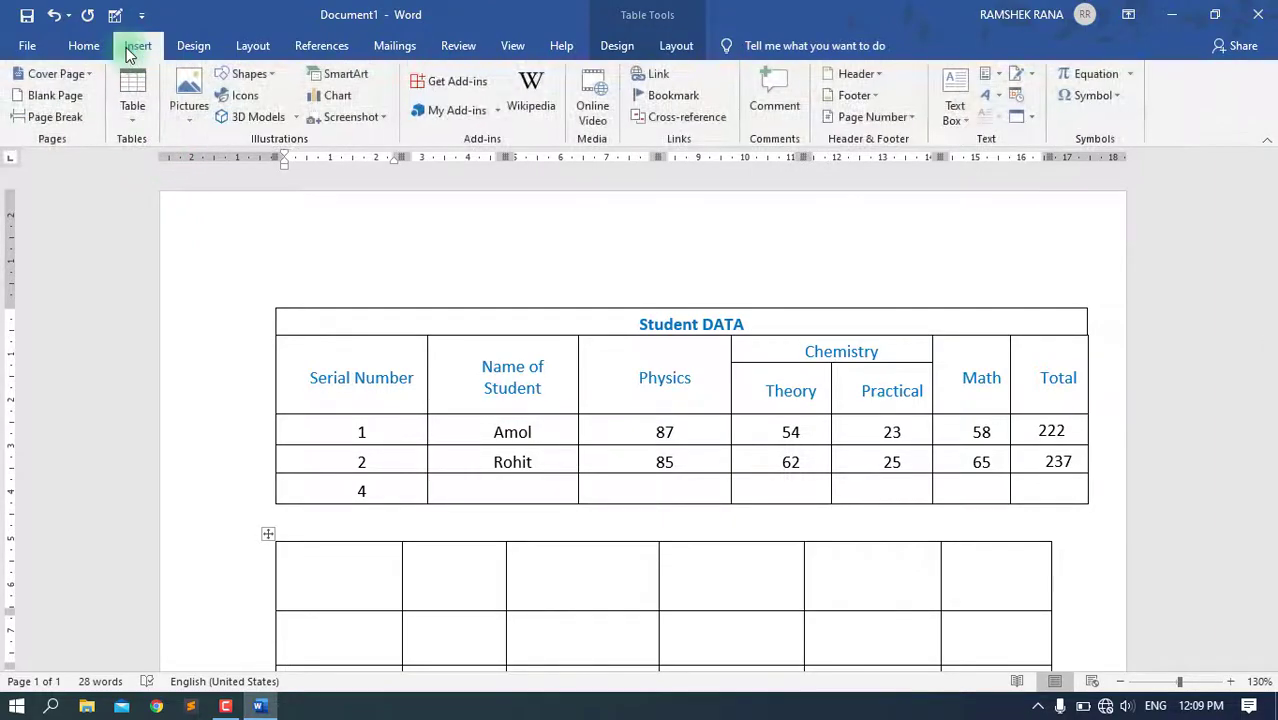
click(136, 128)
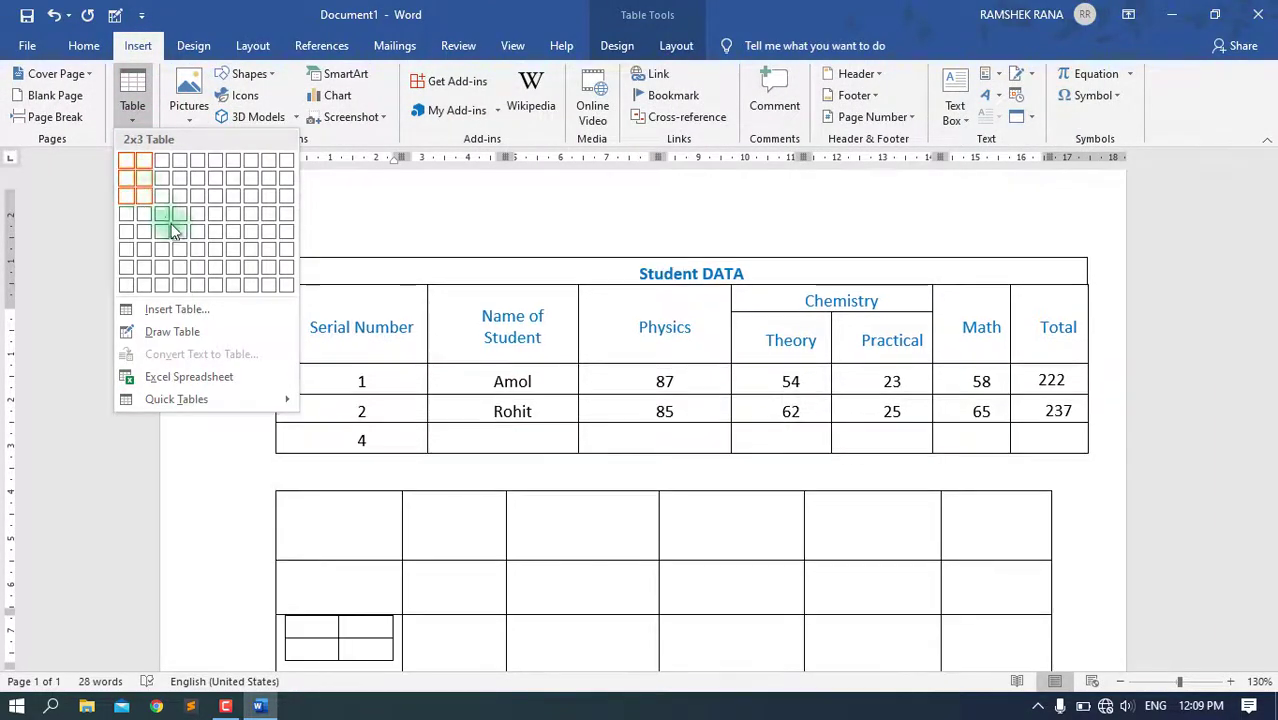
click(347, 331)
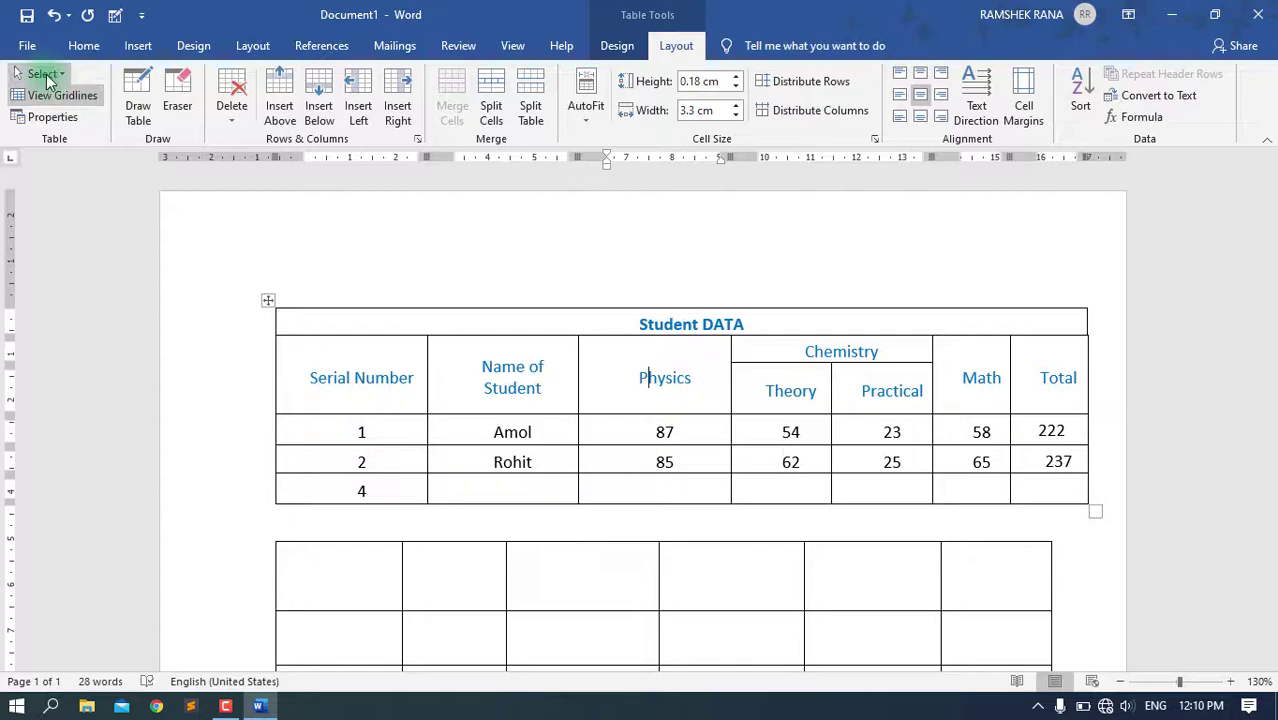
click(47, 75)
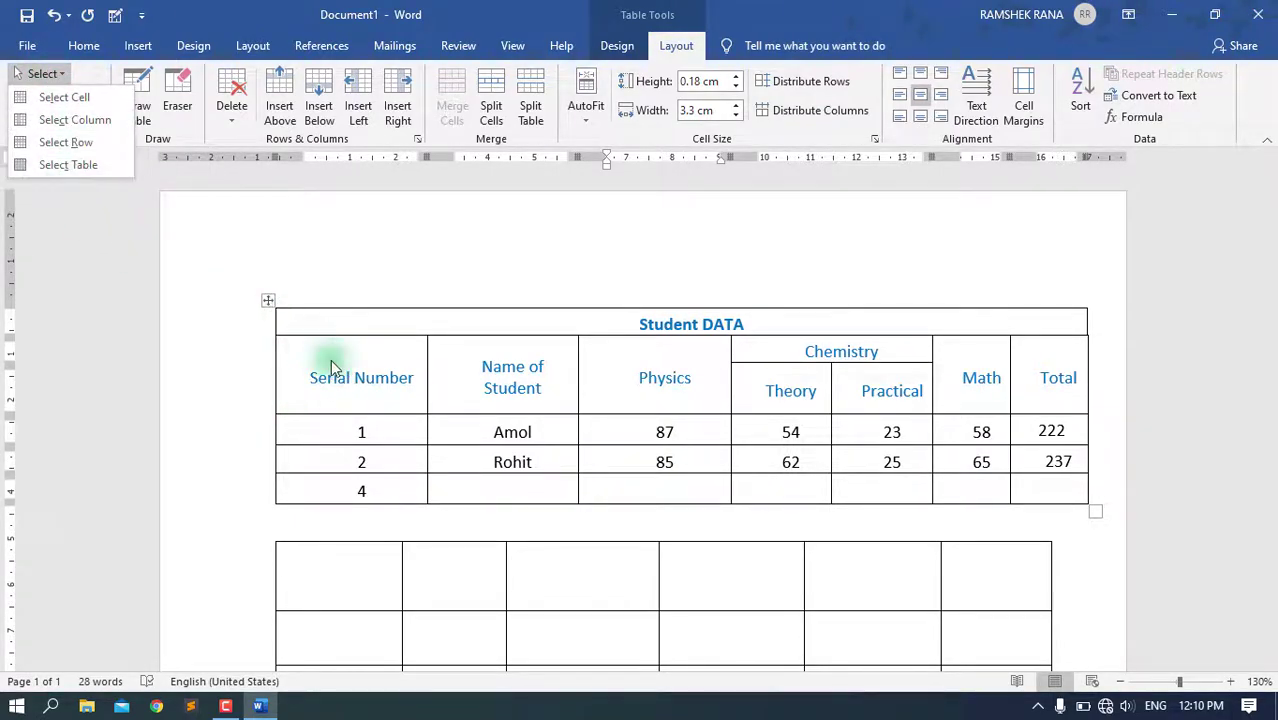
click(545, 385)
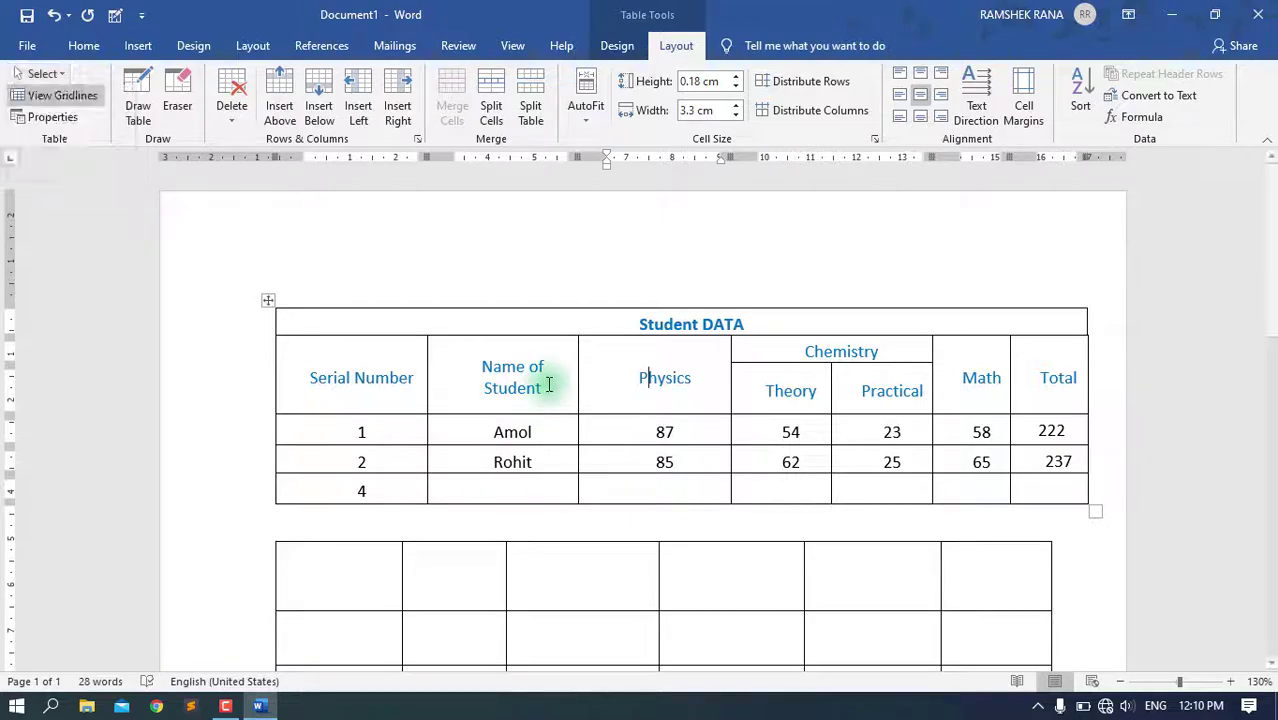
click(45, 74)
click(58, 96)
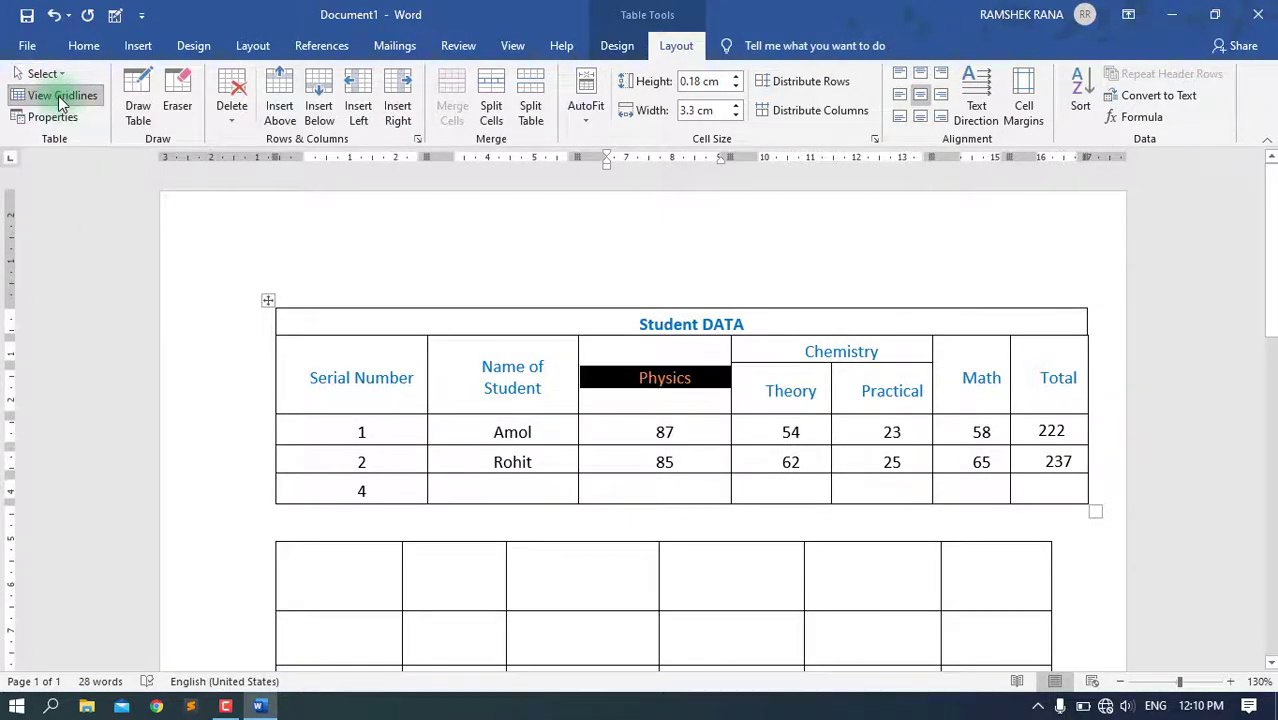
triple_click(665, 383)
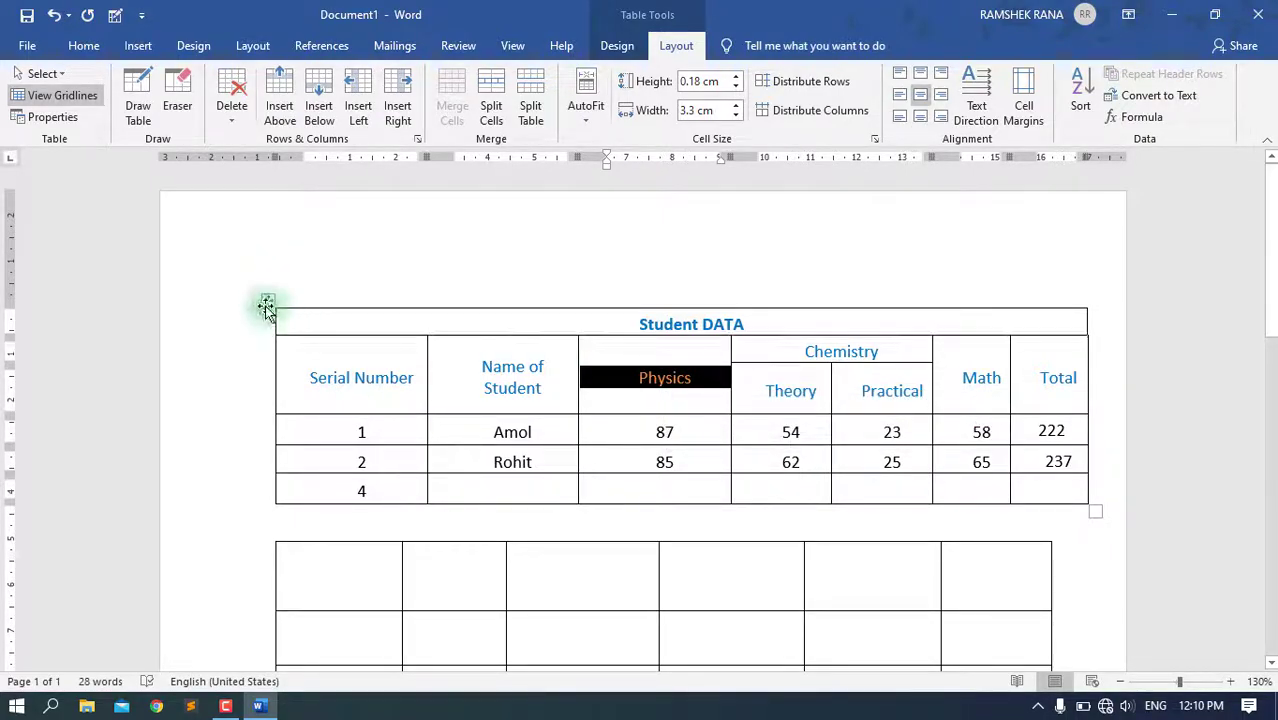
- Select the empty hand-drawn table below Student DATA and delete it
click(268, 304)
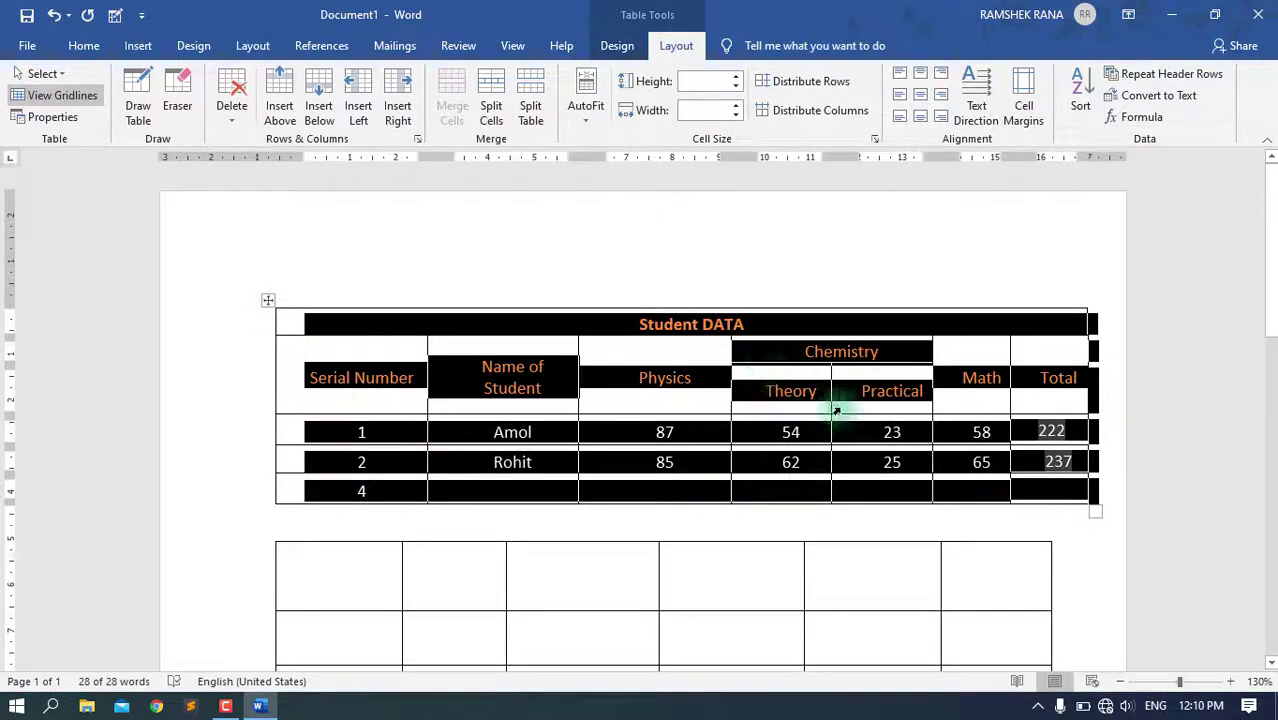
click(42, 74)
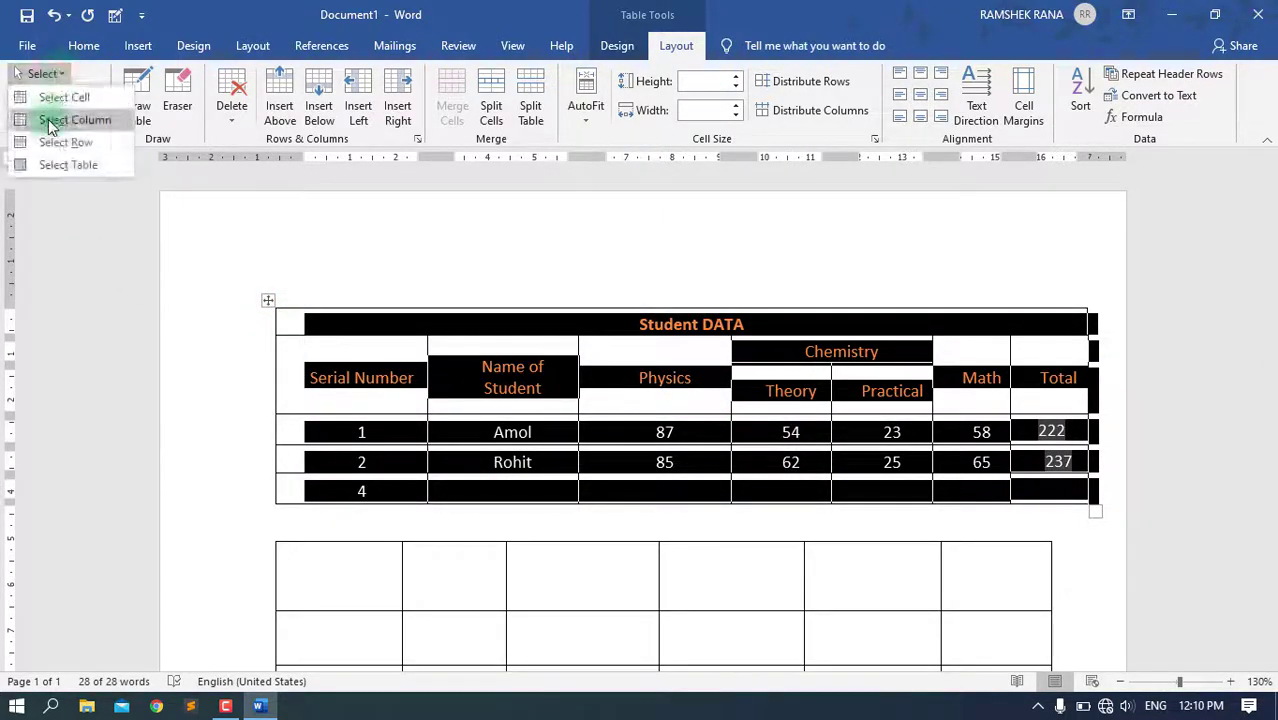
click(404, 287)
click(265, 537)
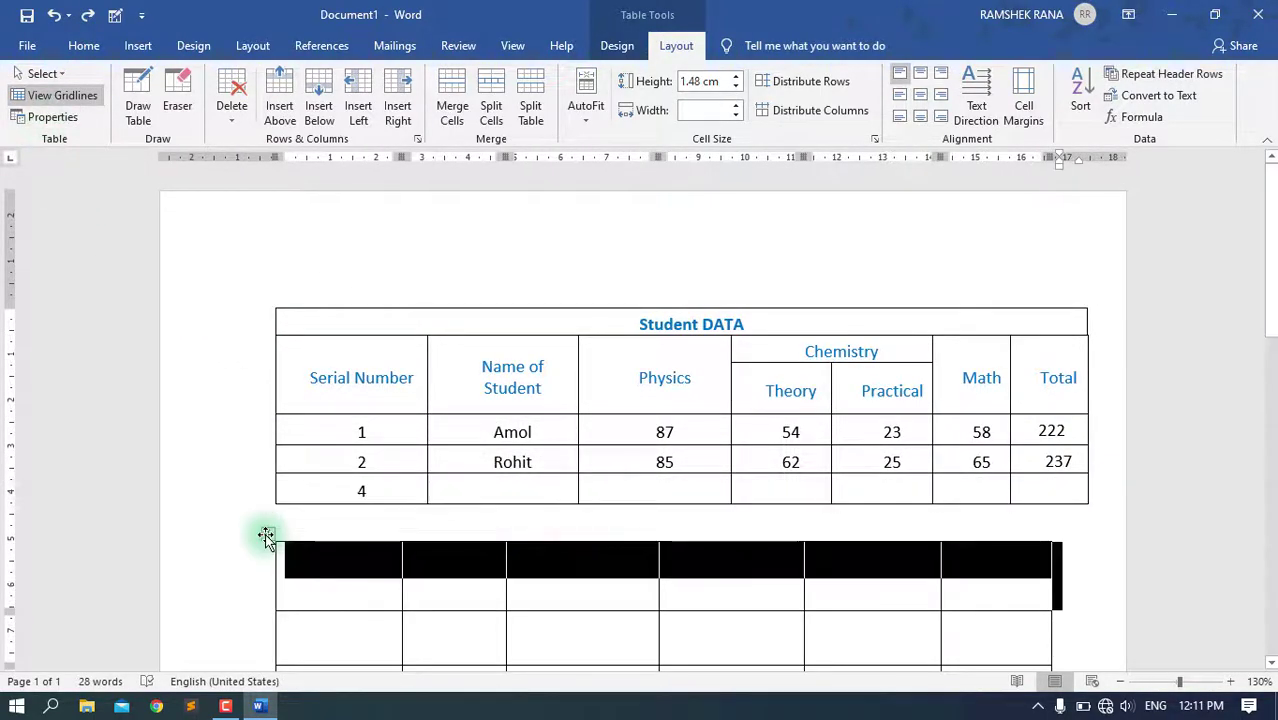
click(231, 110)
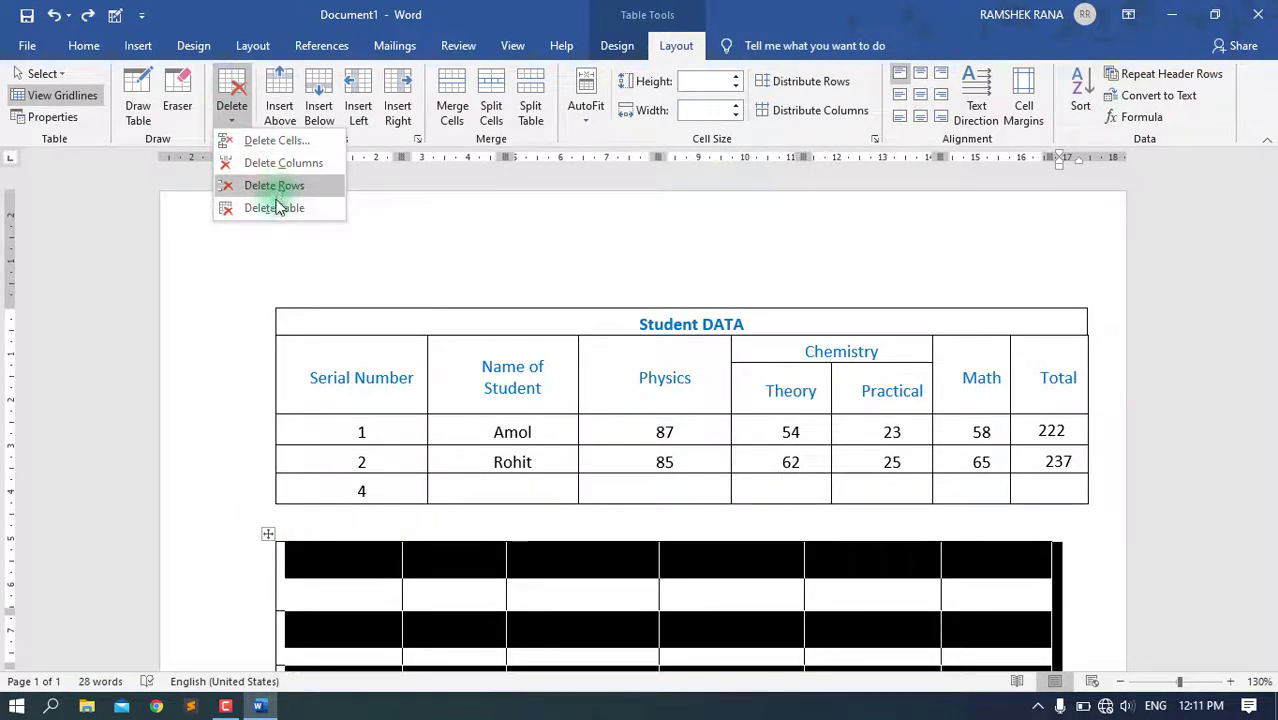
click(276, 193)
click(376, 379)
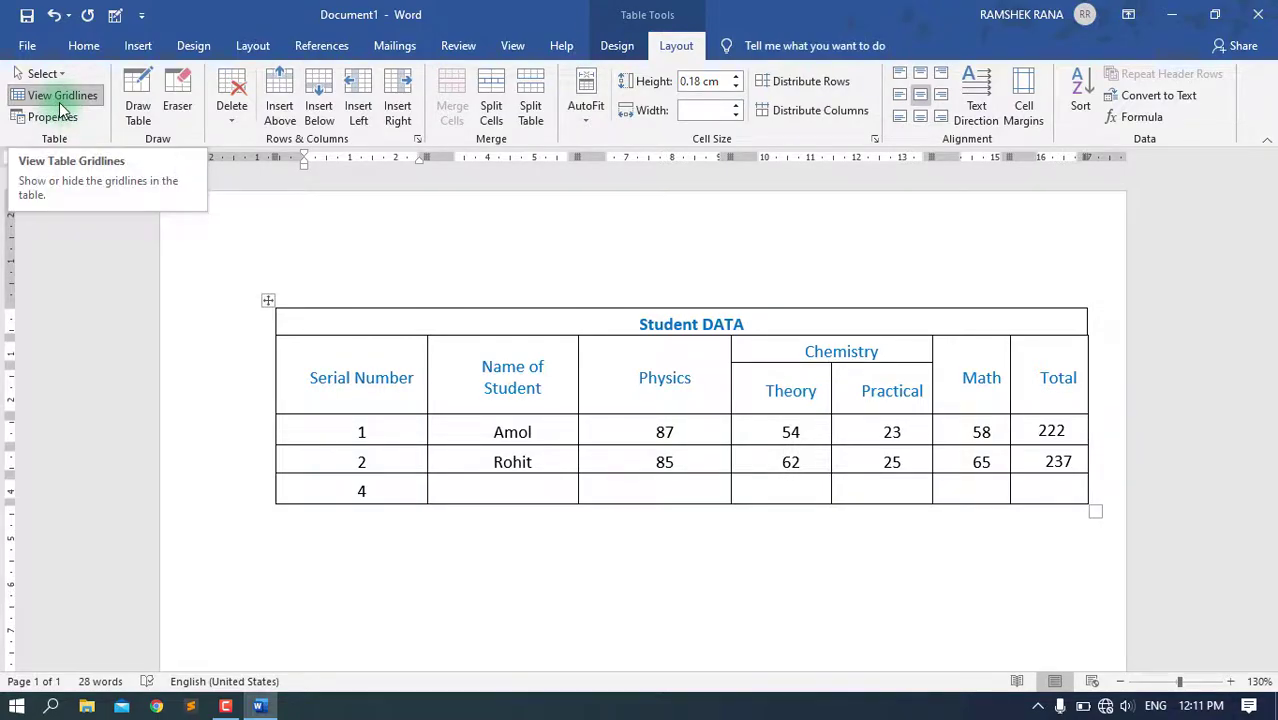
click(617, 45)
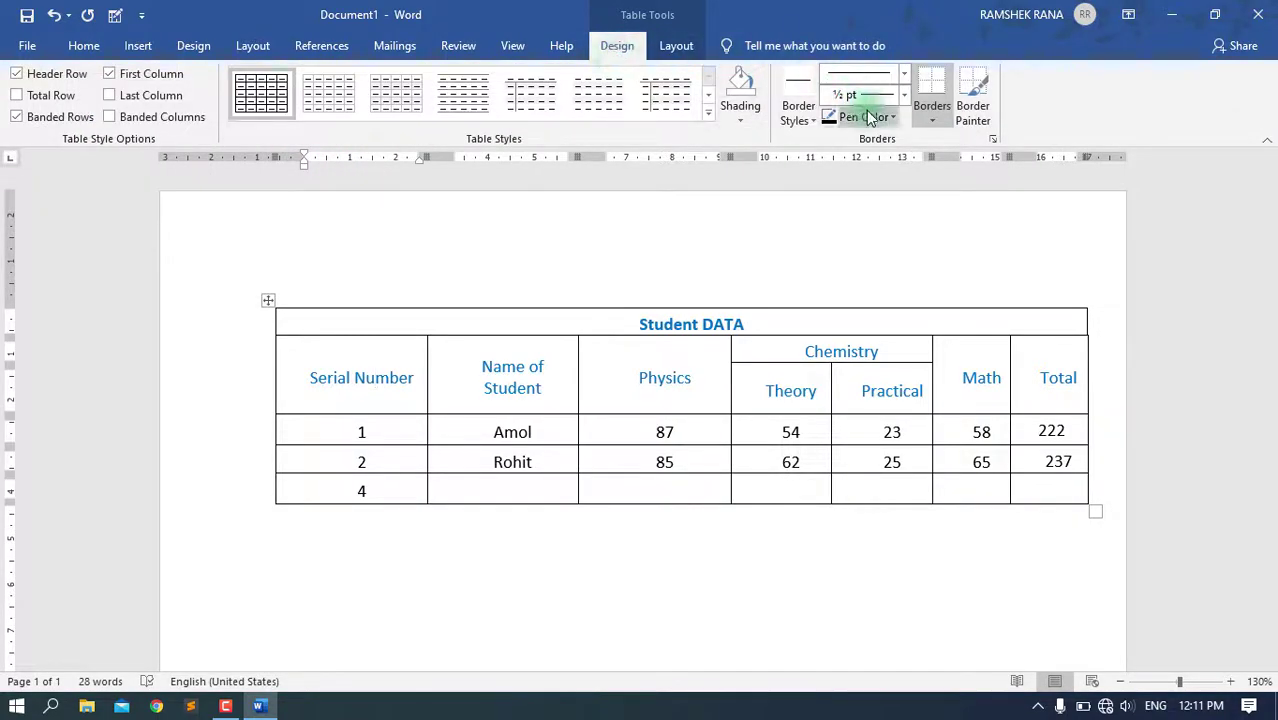
click(266, 303)
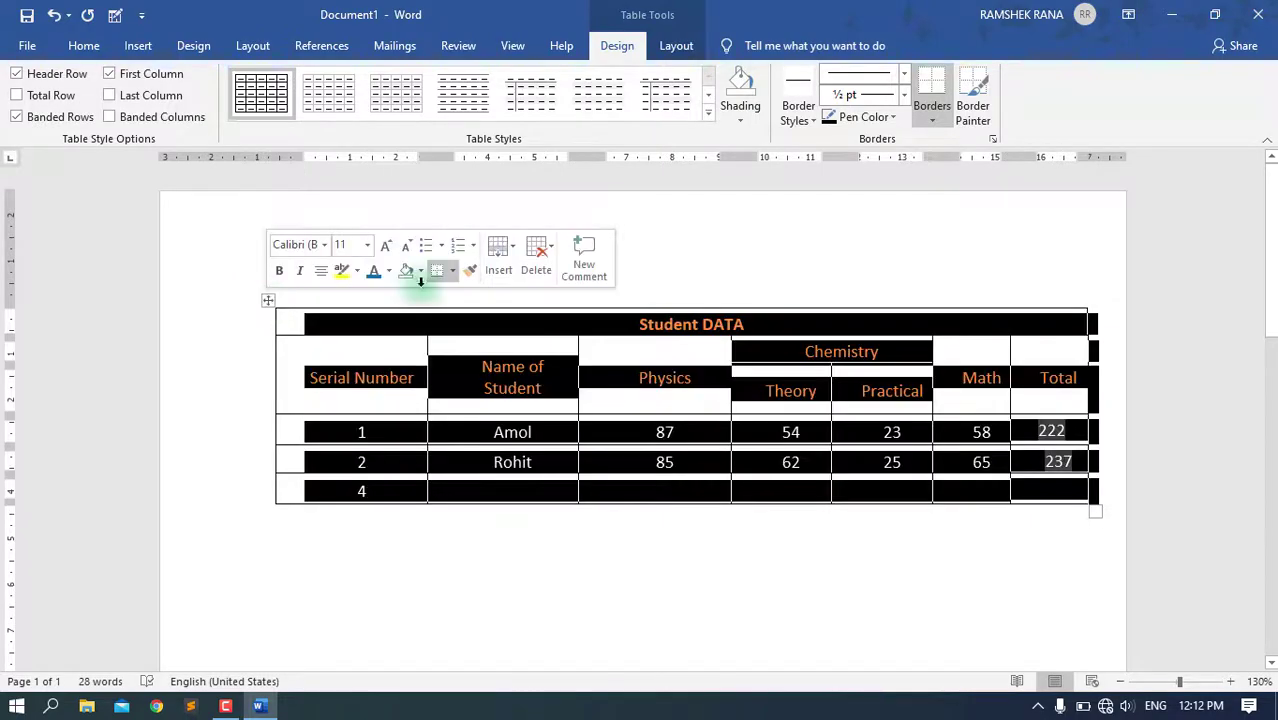
click(805, 115)
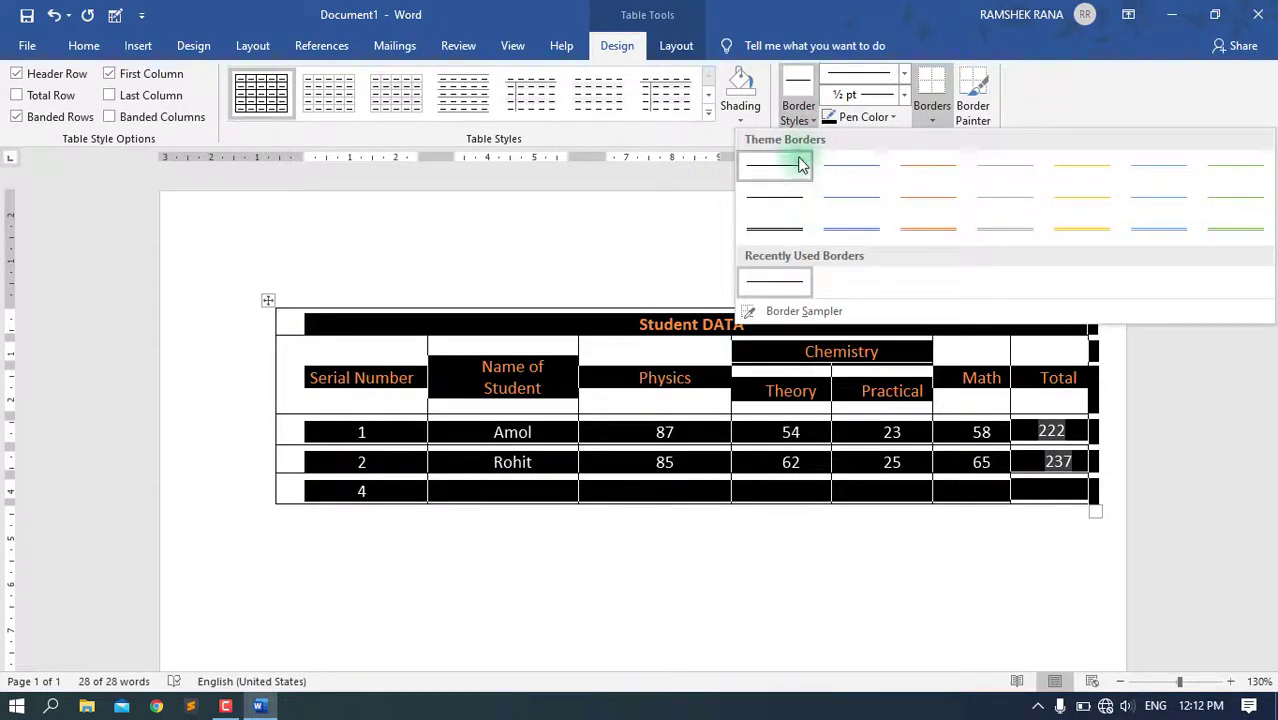
click(930, 120)
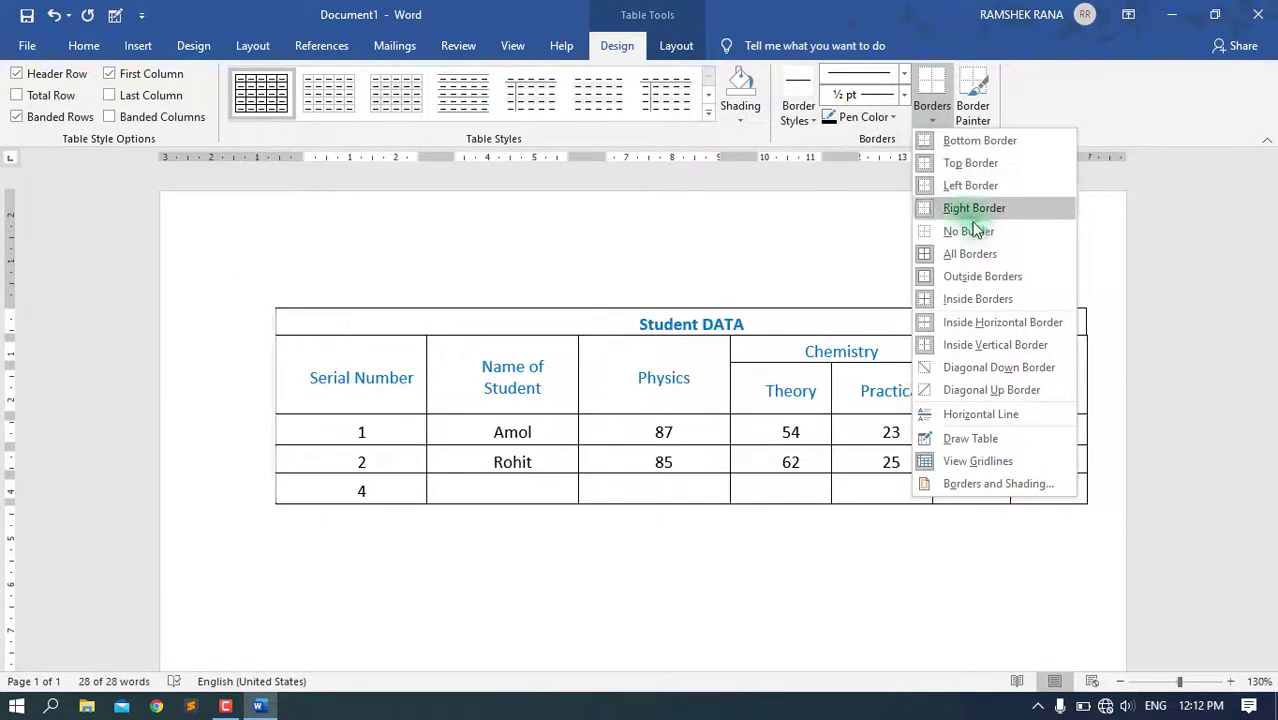
click(977, 232)
click(913, 514)
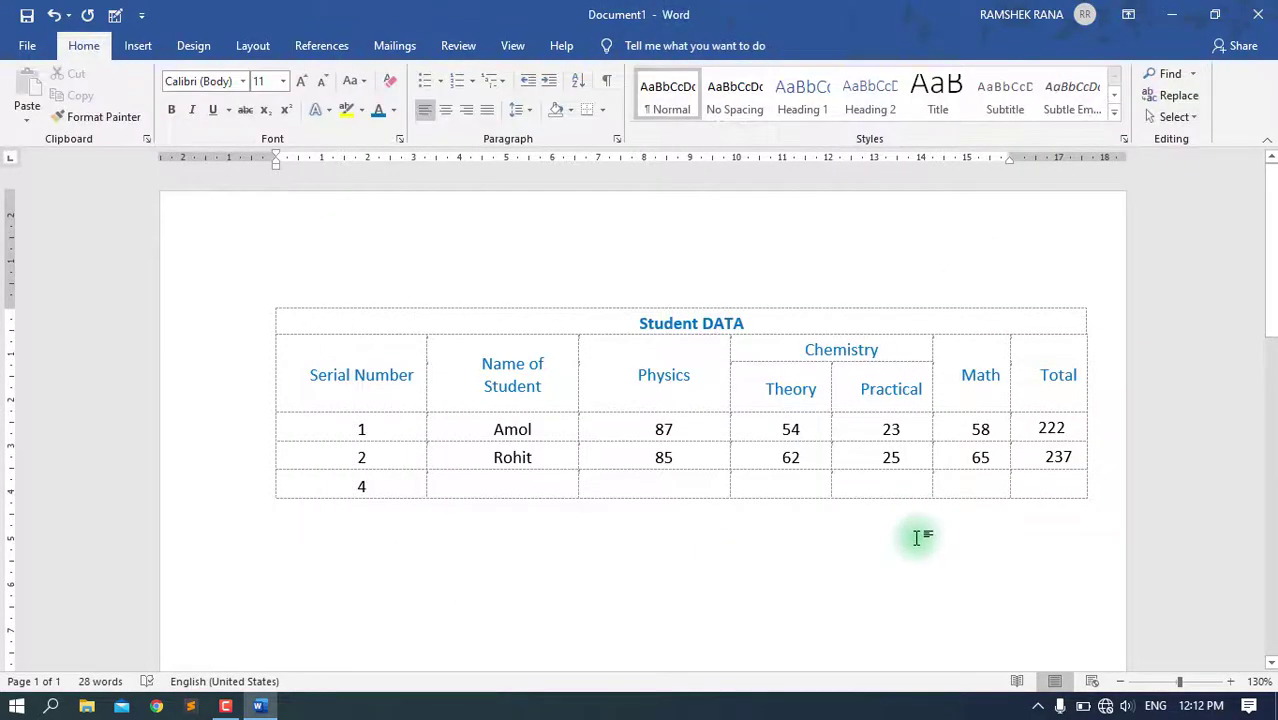
click(608, 326)
click(676, 45)
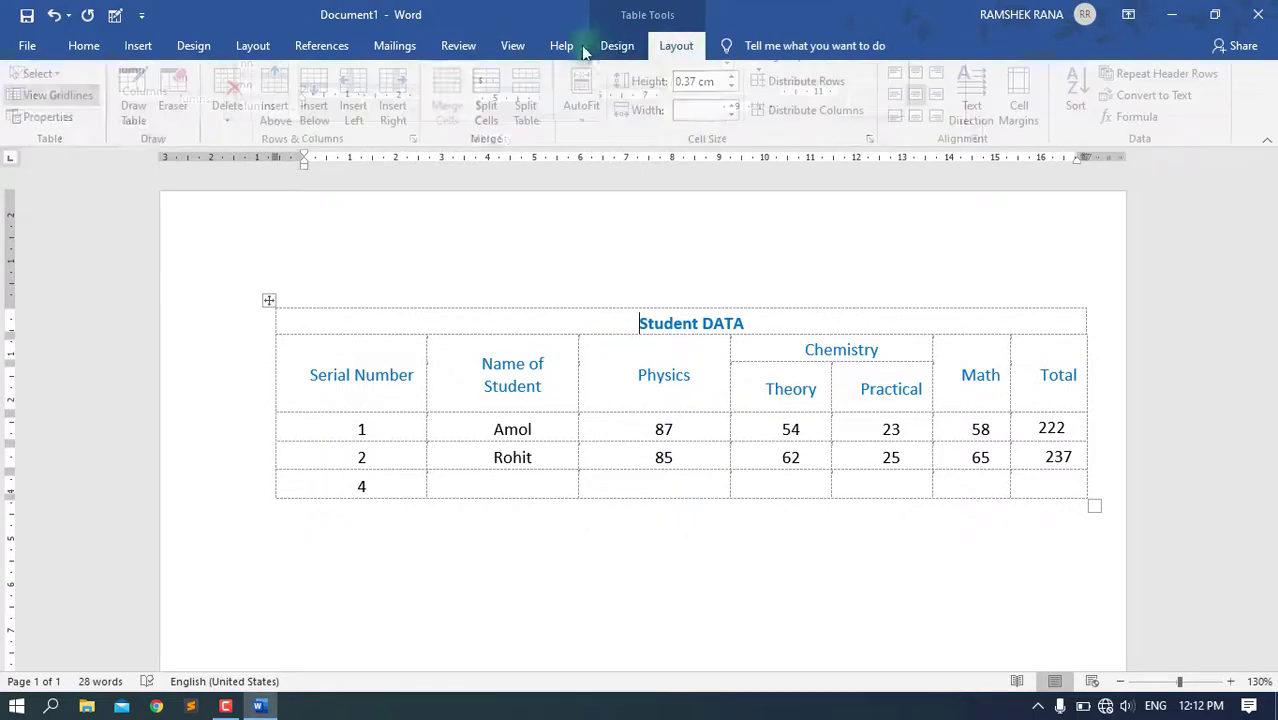
click(68, 97)
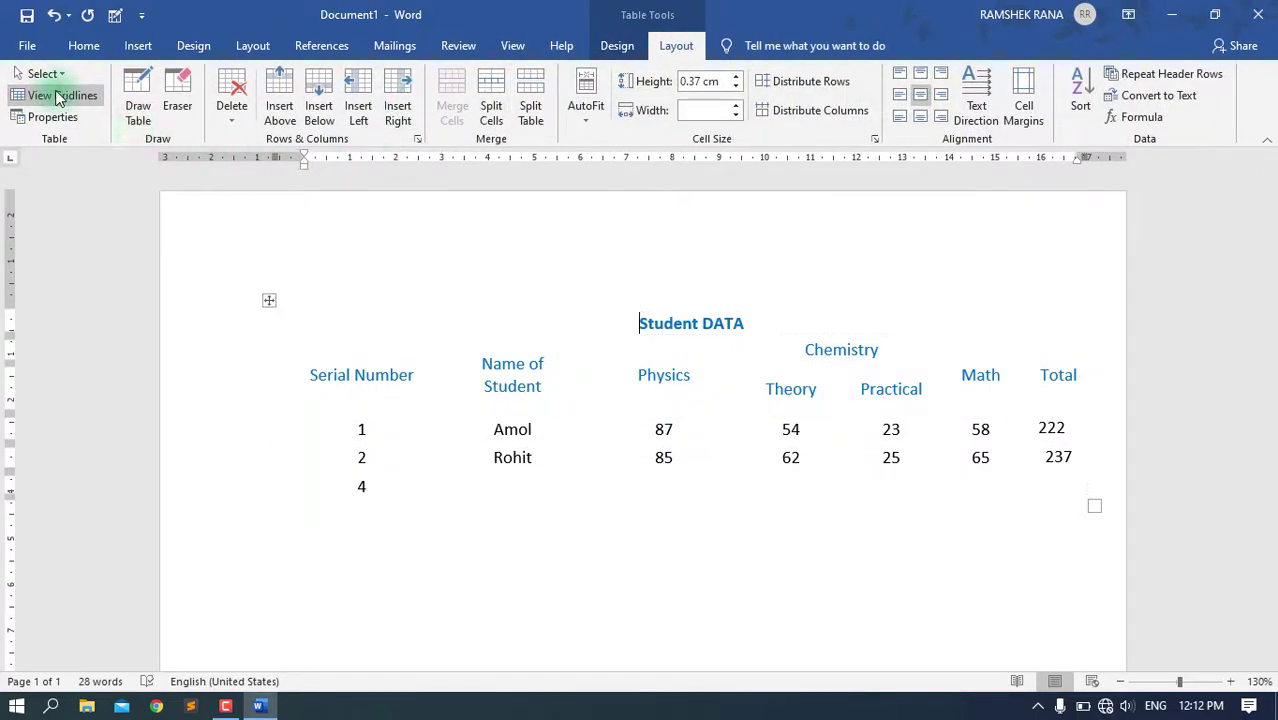
click(519, 461)
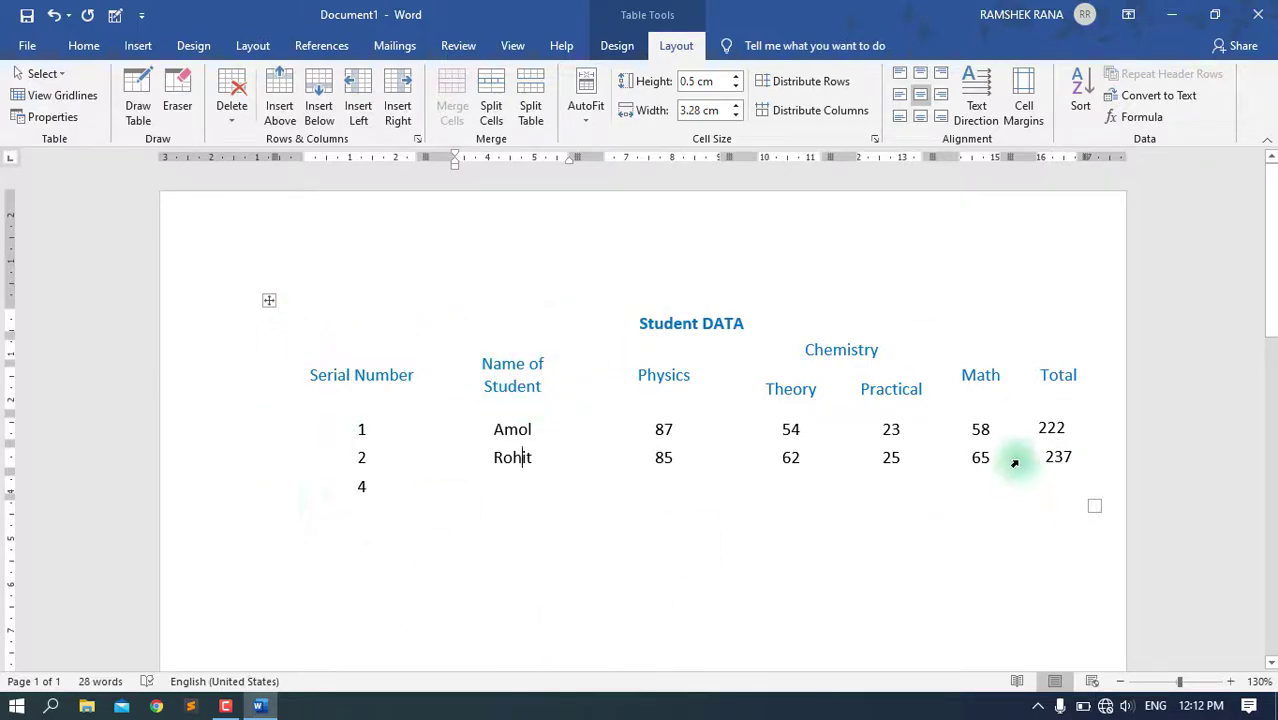
click(390, 375)
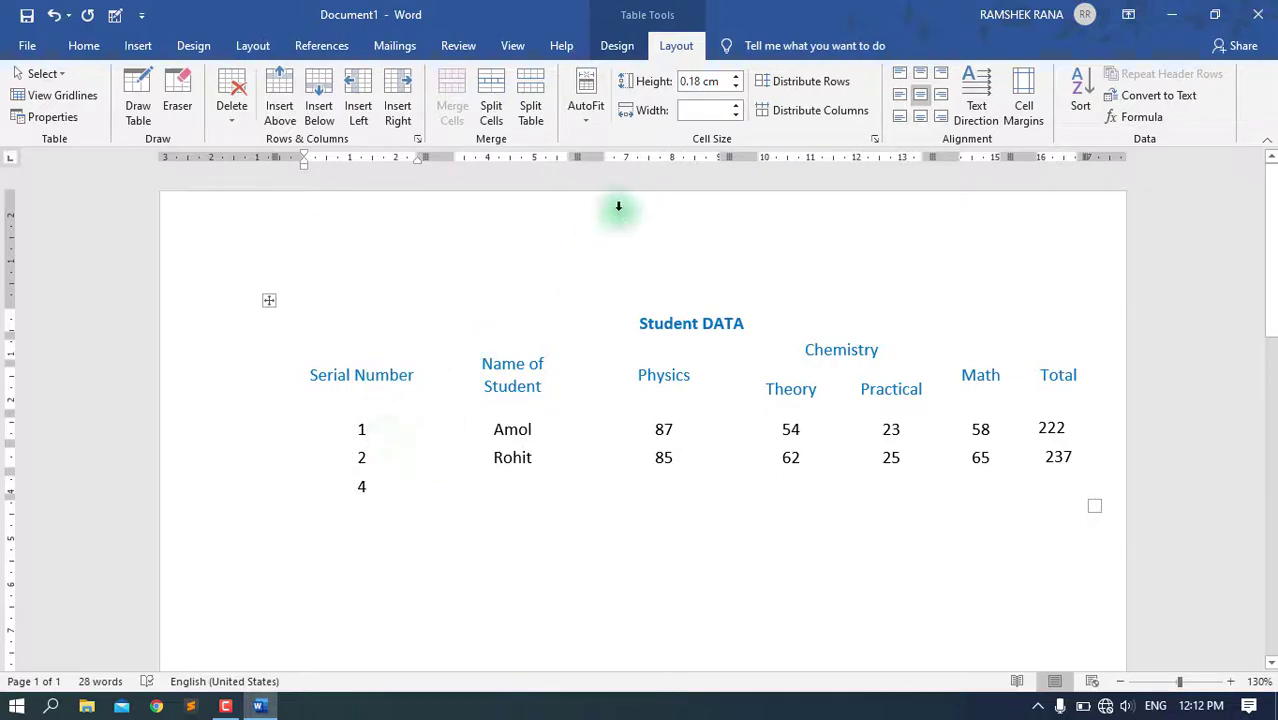
click(58, 104)
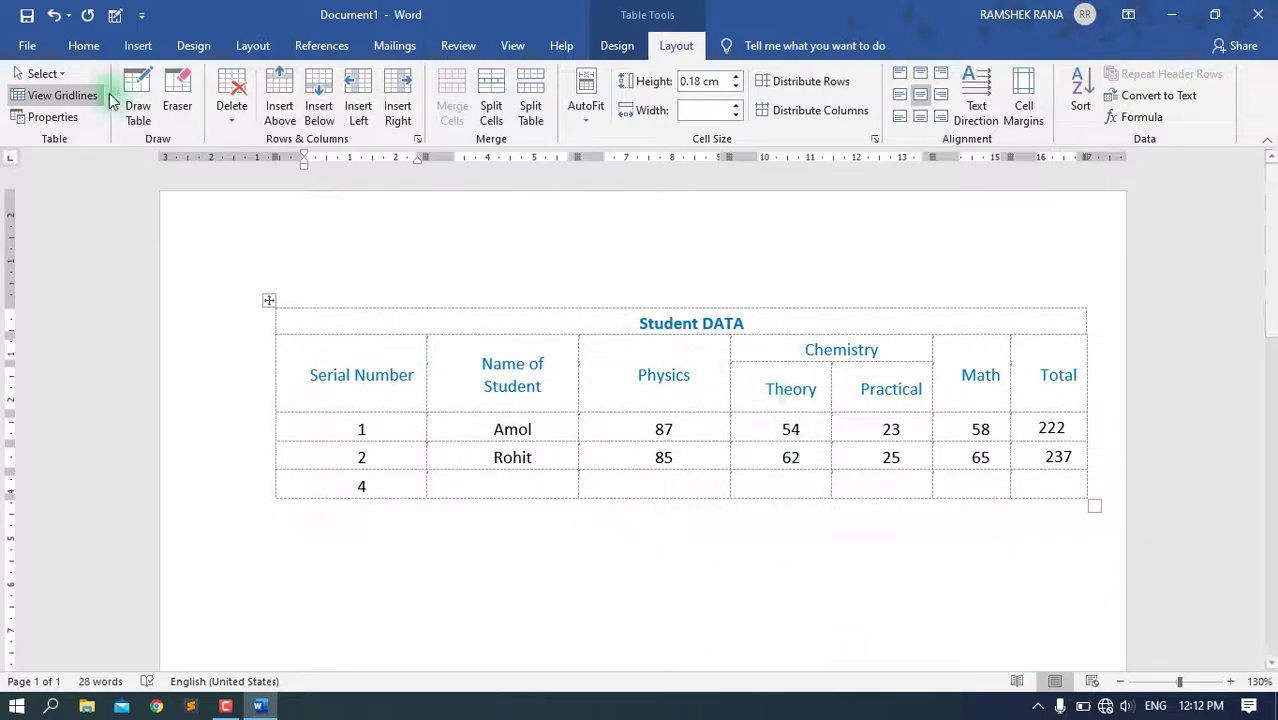
- Apply All Borders to the Serial Number cell
click(616, 46)
click(940, 113)
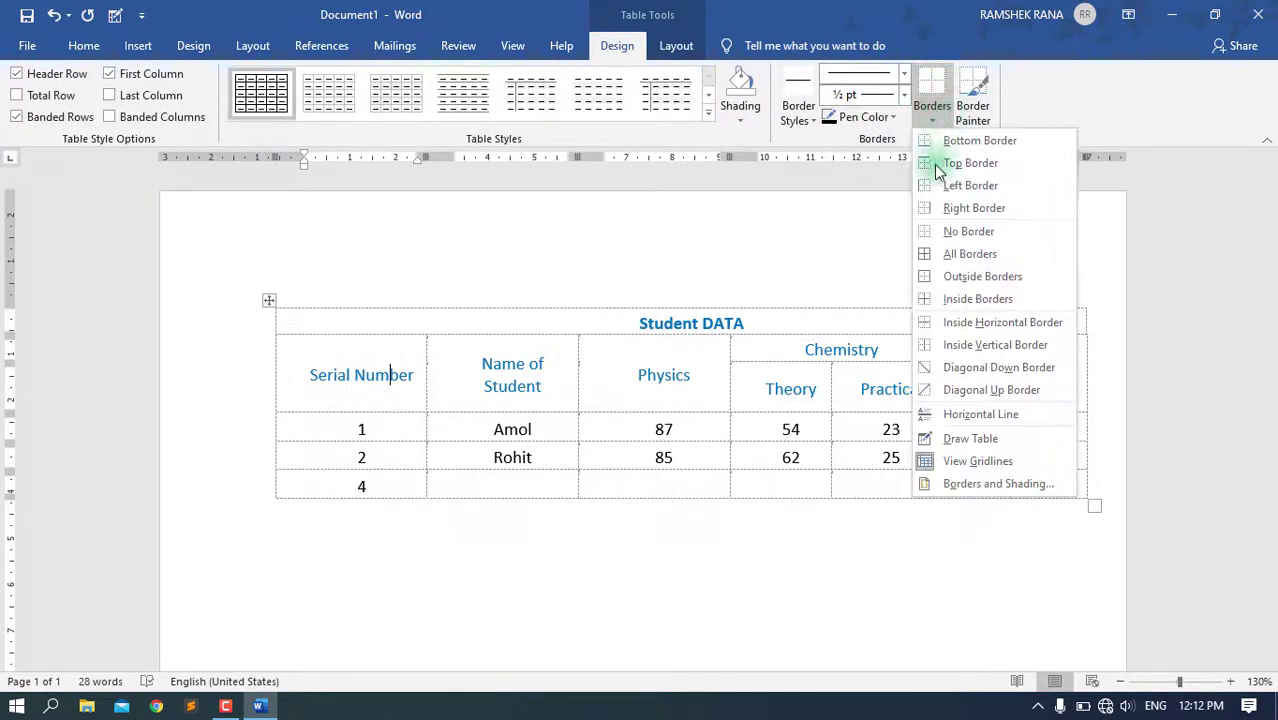
click(951, 250)
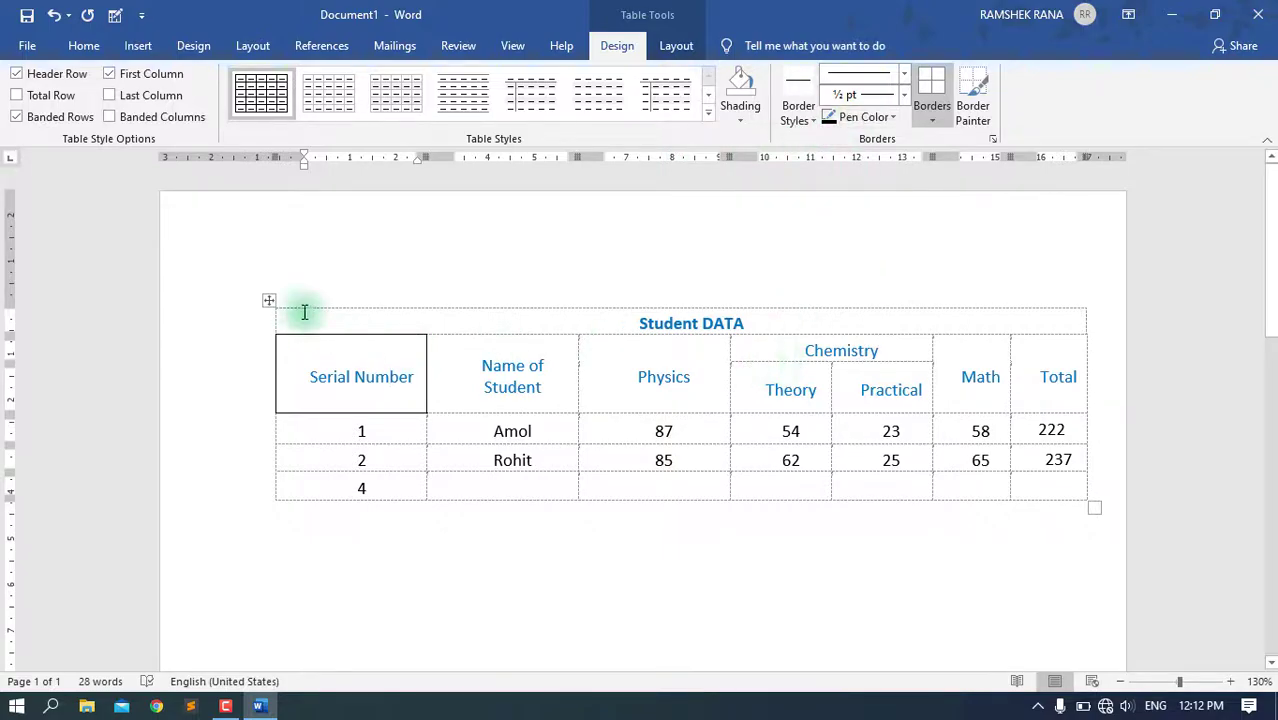
- Apply All Borders to the whole Student DATA table
click(271, 302)
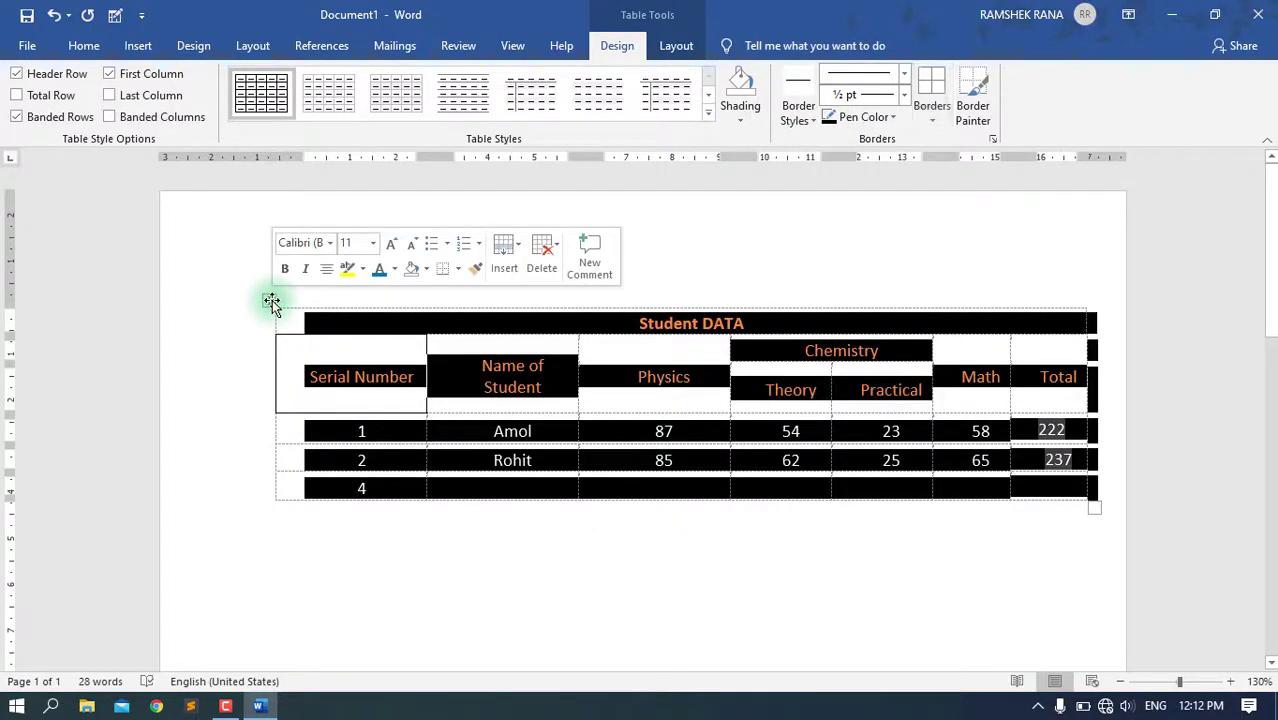
click(932, 120)
click(960, 254)
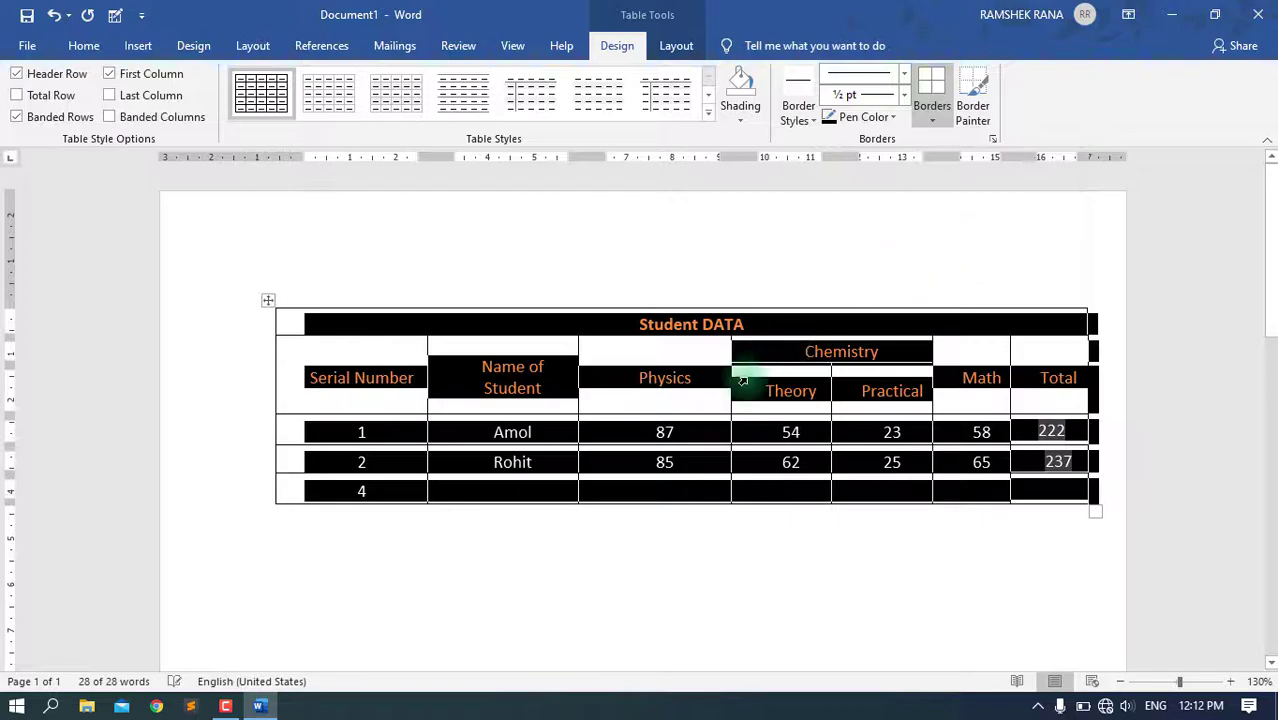
click(752, 390)
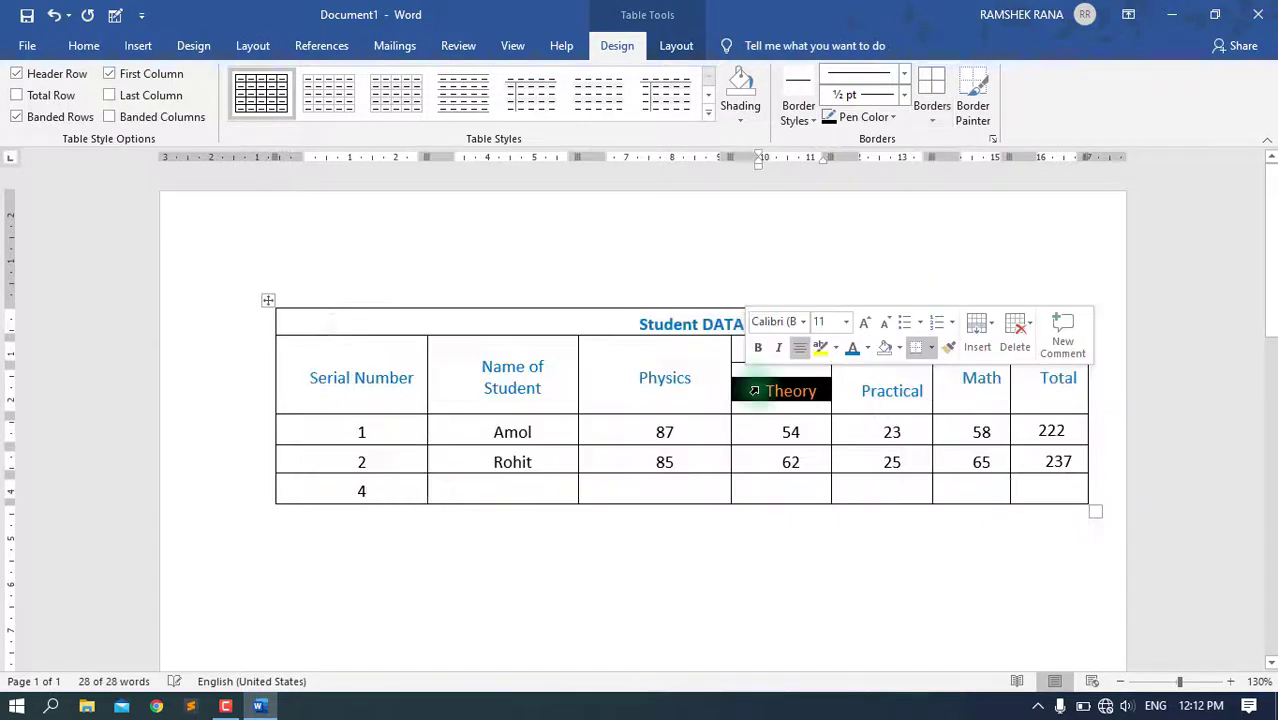
- Set the Student DATA table's alignment to Center in Table Properties
click(662, 48)
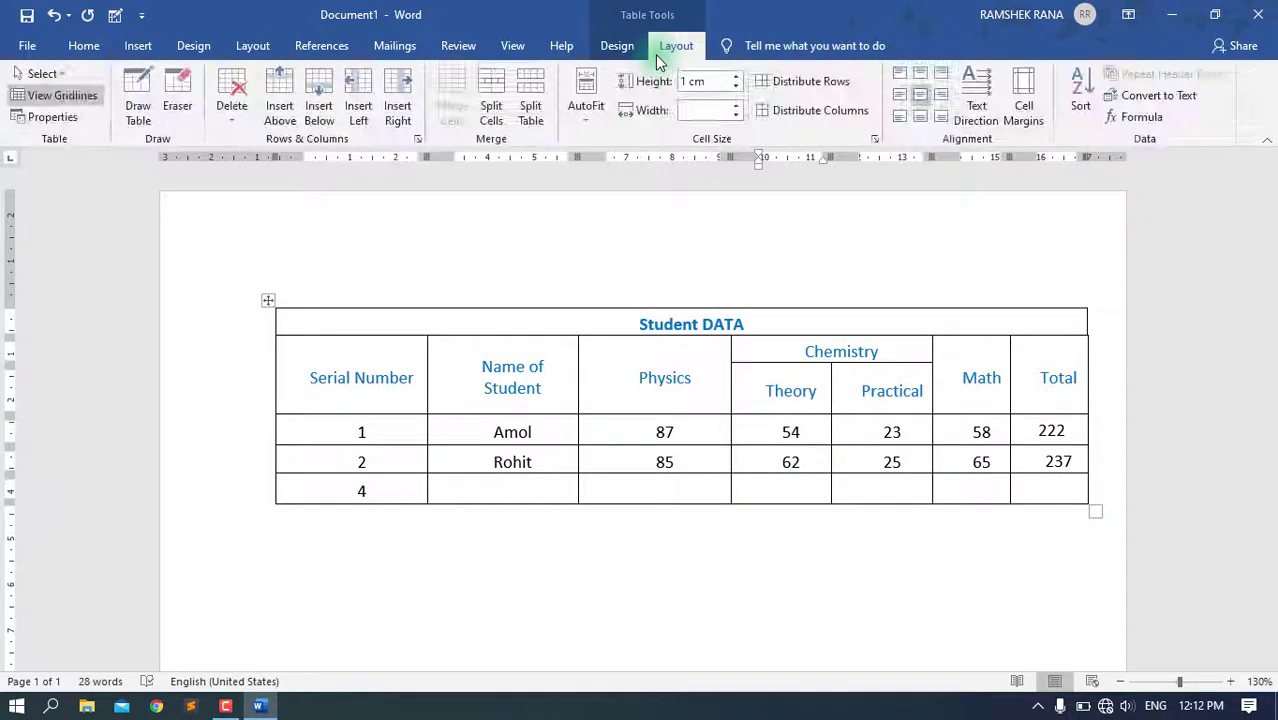
click(50, 118)
mouse_move(545, 148)
mouse_down()
mouse_move(43, 176)
mouse_move(576, 342)
mouse_up()
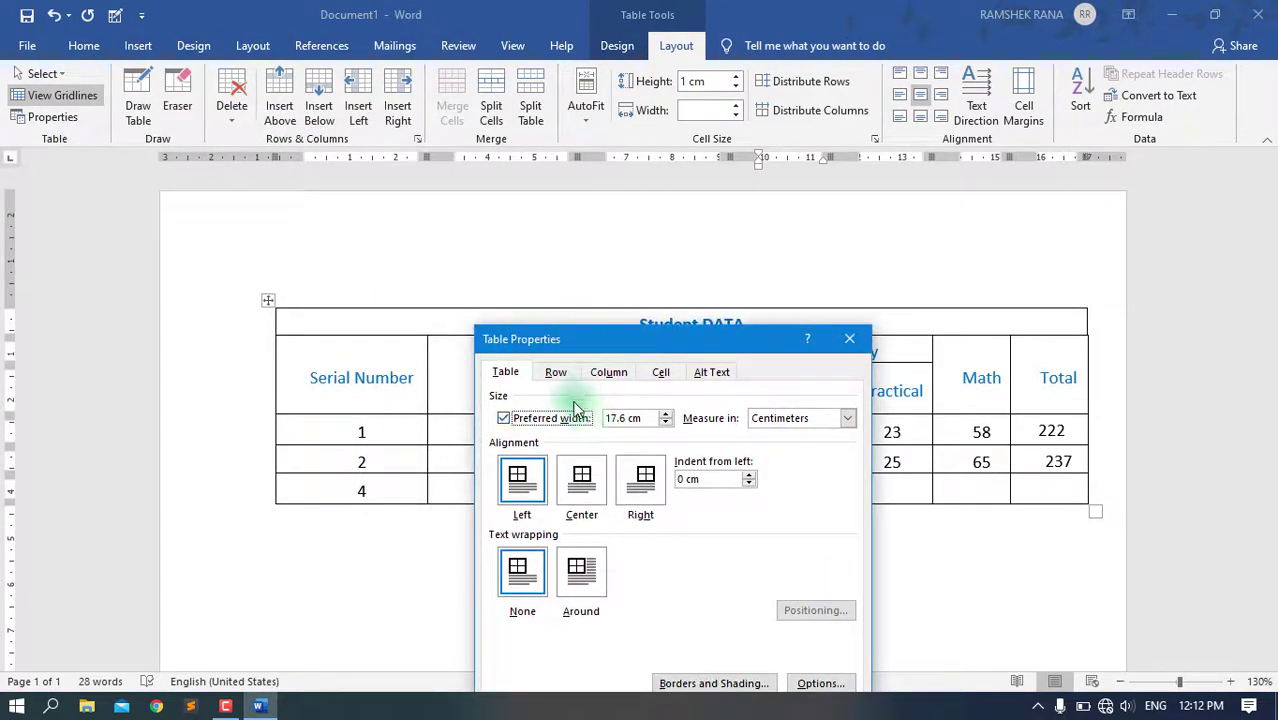
click(590, 500)
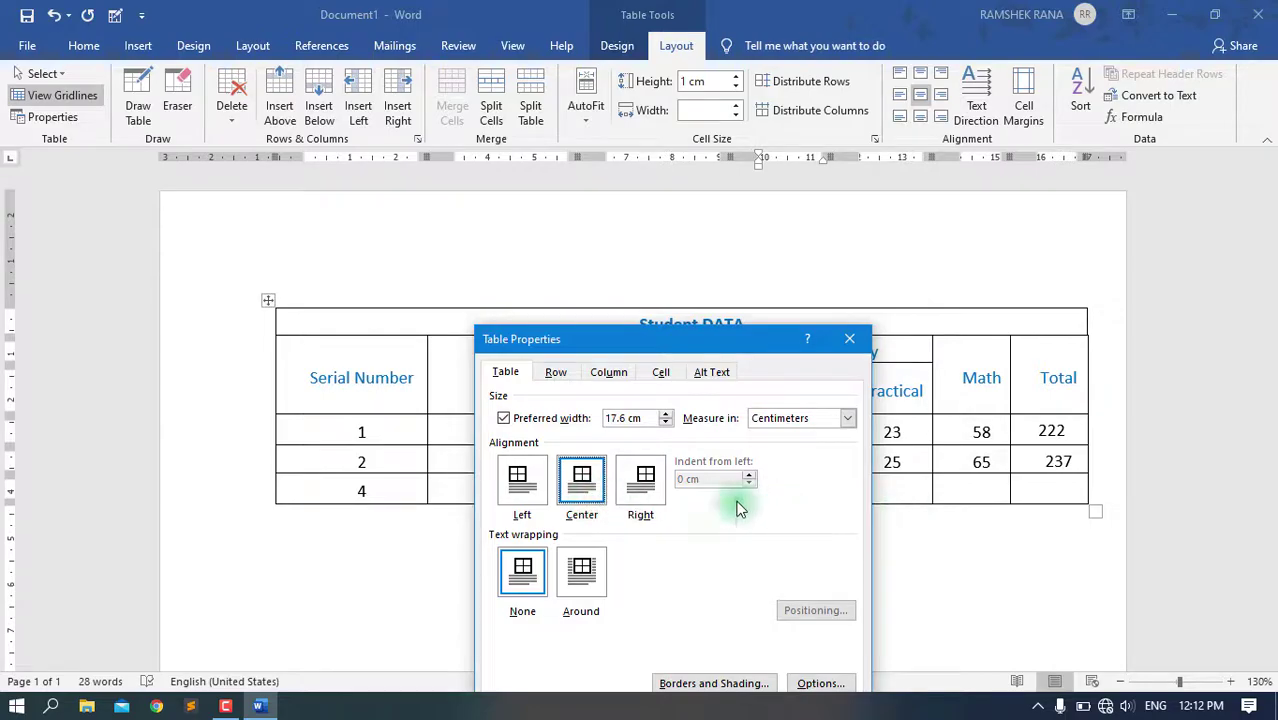
drag(700, 338, 690, 244)
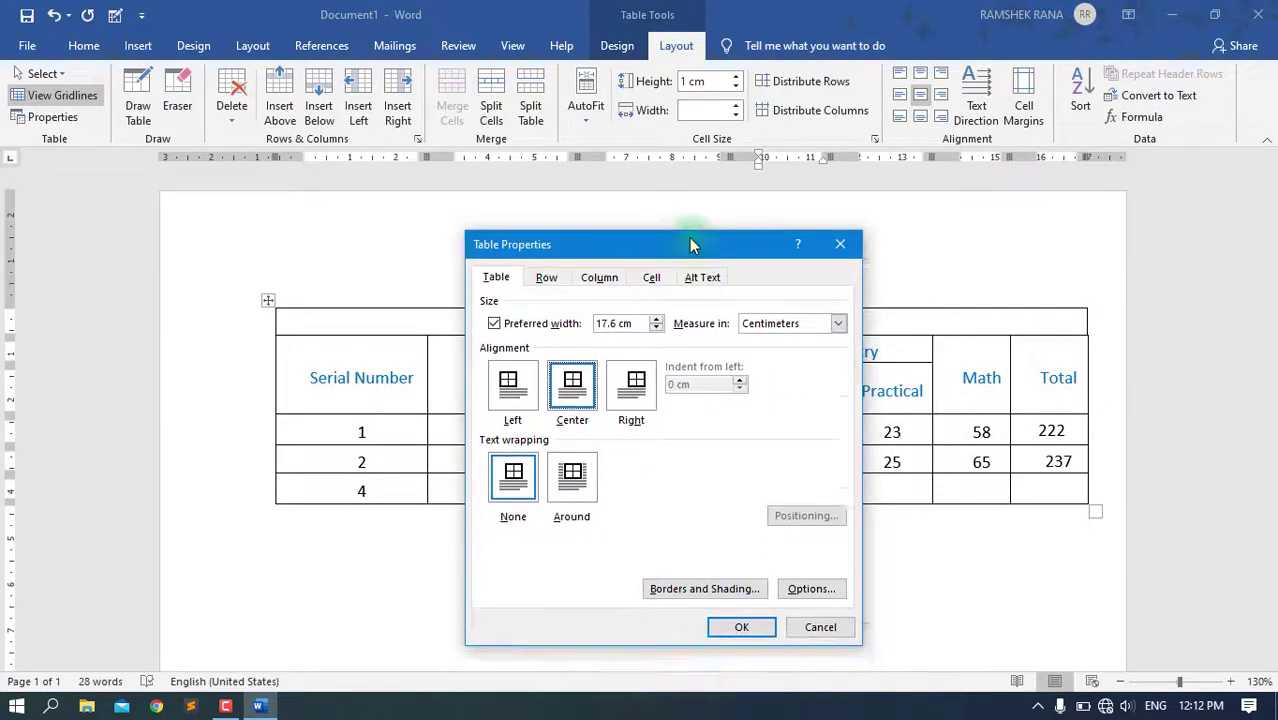
click(741, 627)
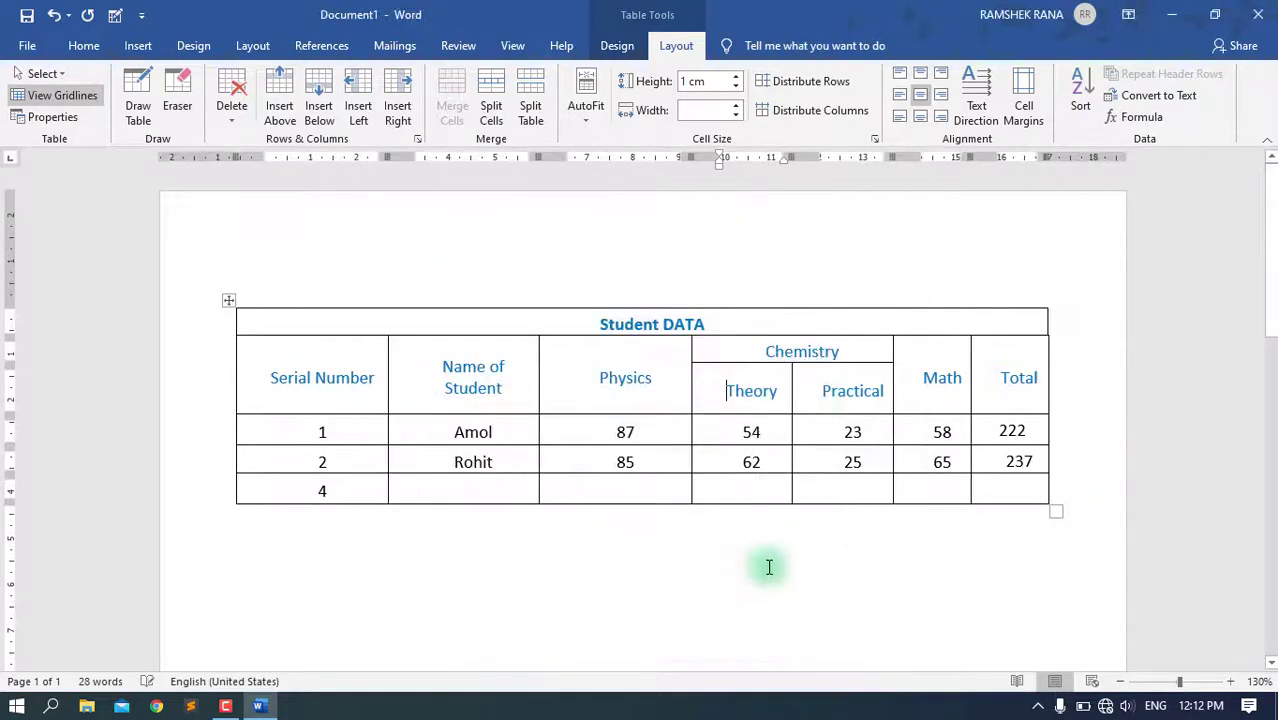
- Review the Row, Column and Cell settings of Table Properties, then close without changes
click(45, 117)
click(548, 280)
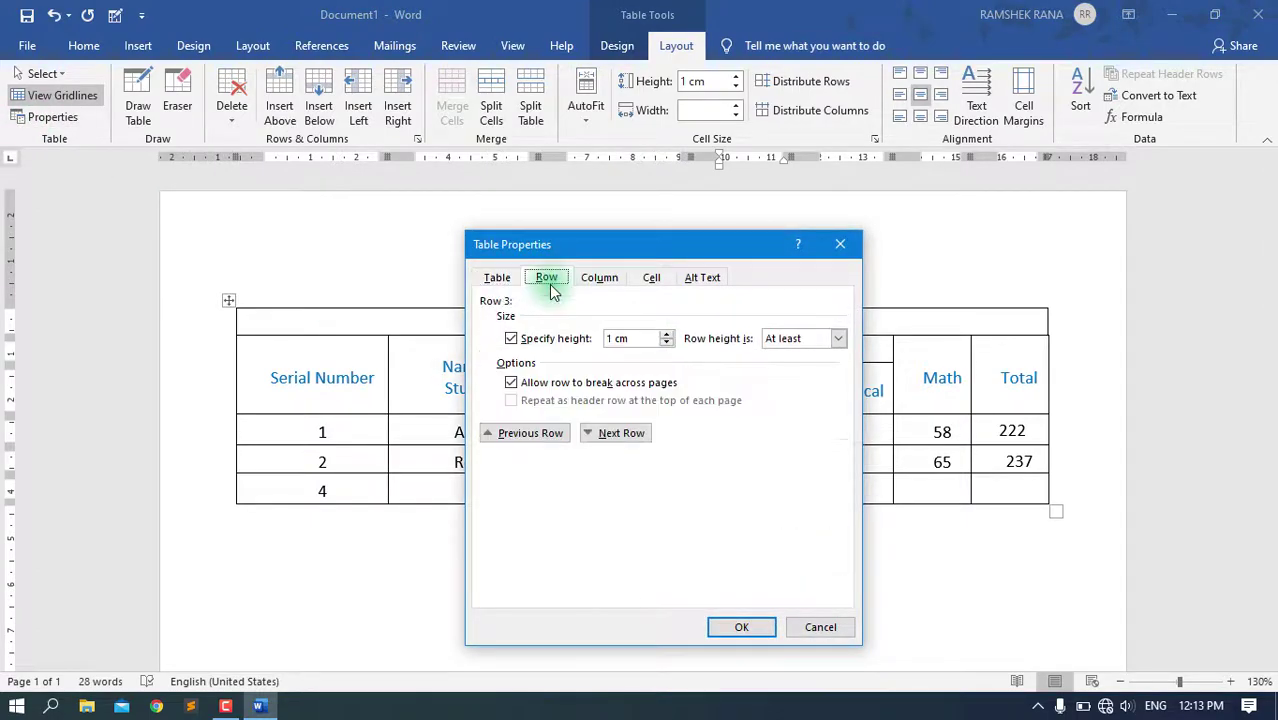
click(599, 279)
click(651, 279)
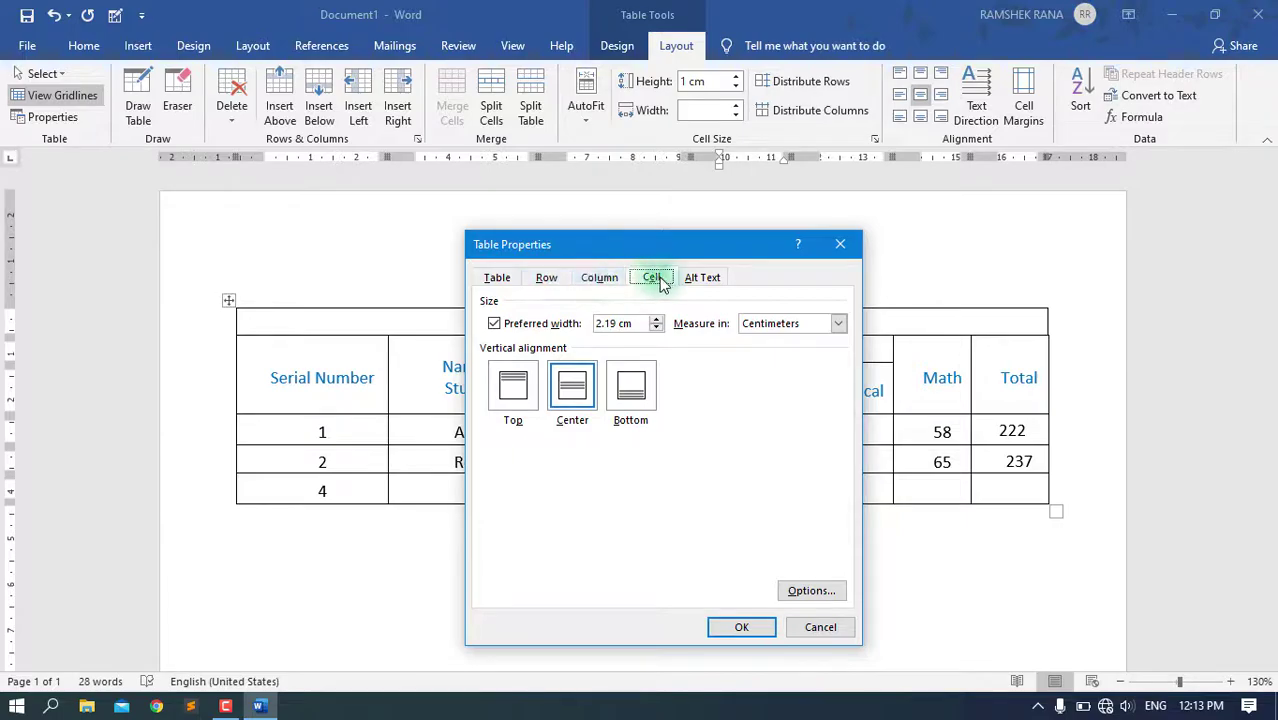
click(846, 252)
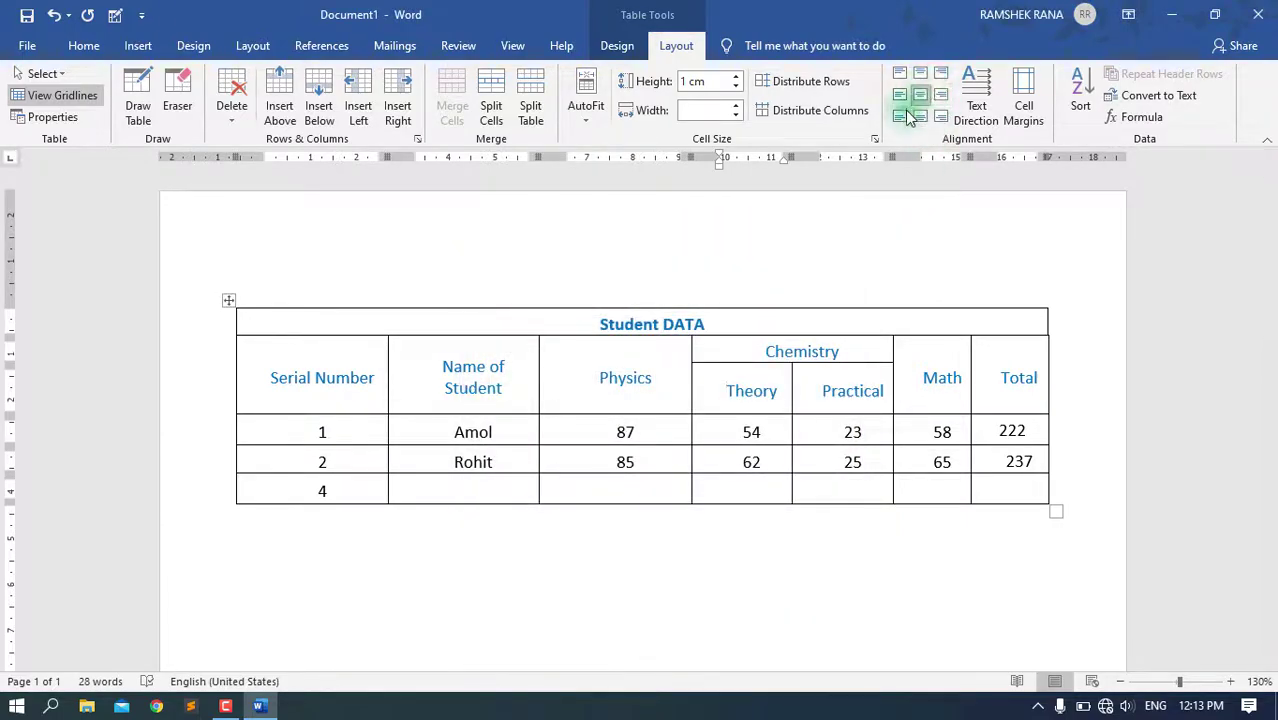
click(52, 117)
click(471, 171)
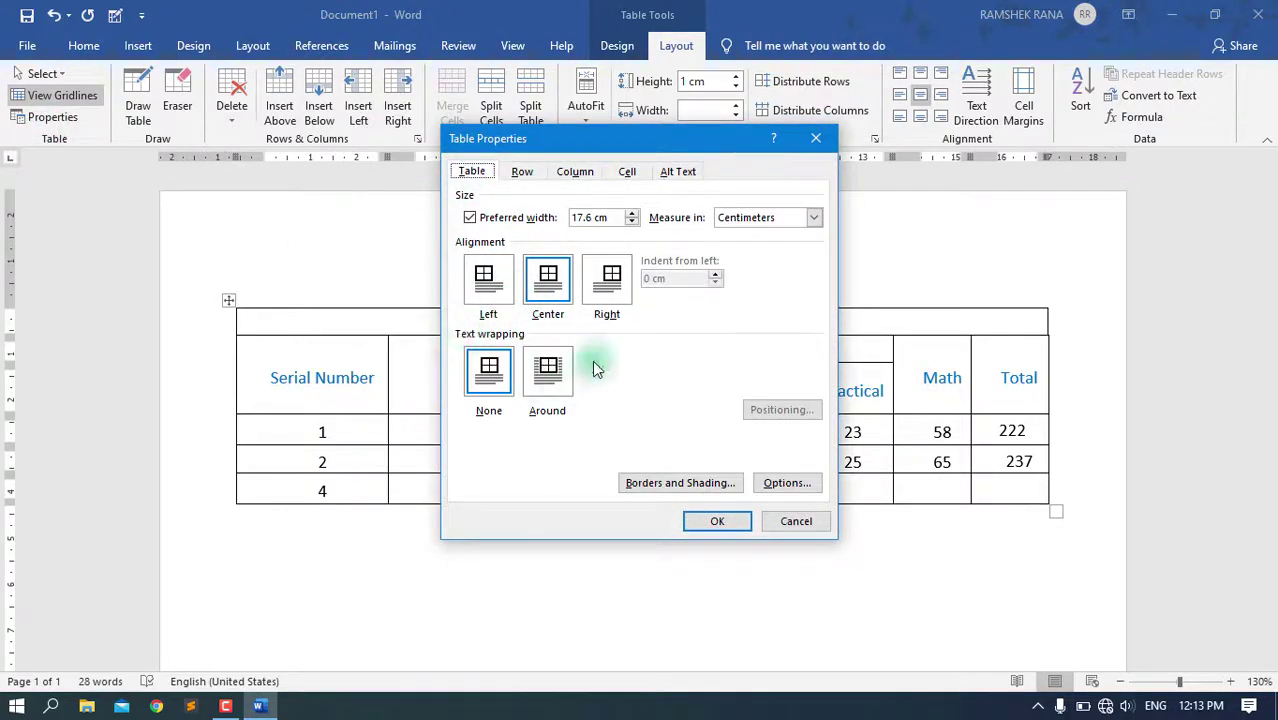
click(796, 521)
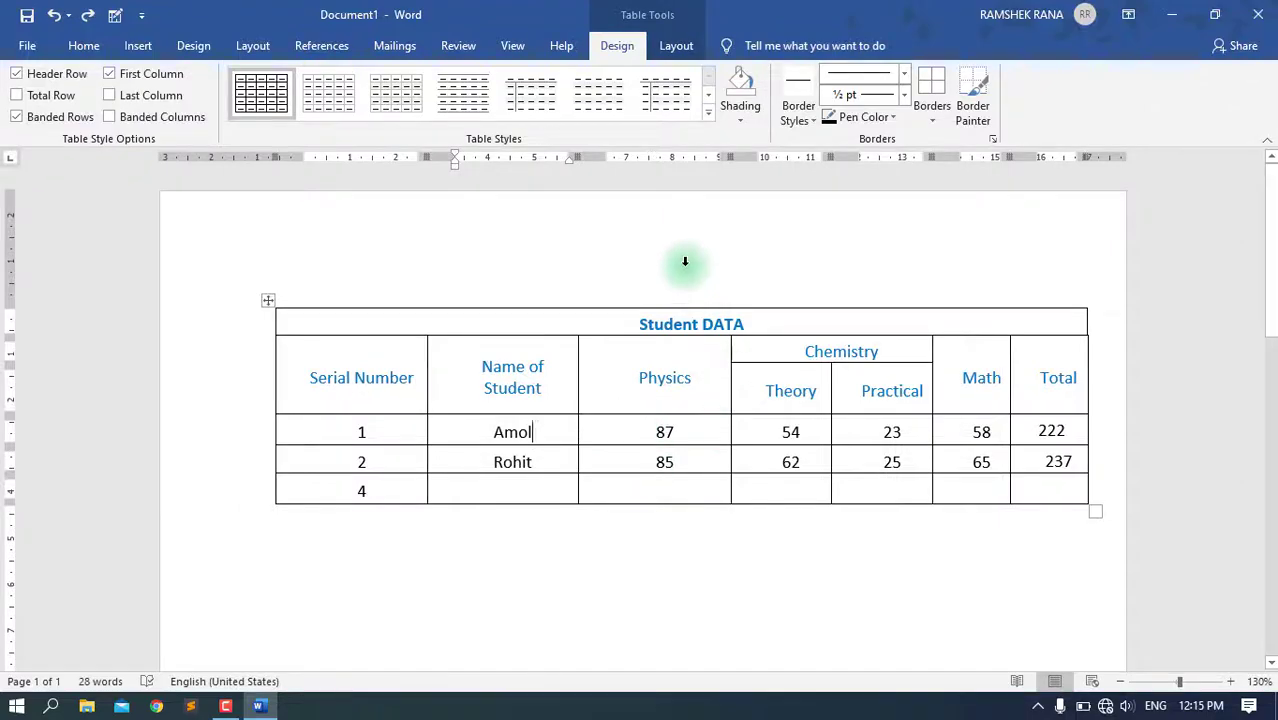
- Apply the black-and-grey Grid Table style from the full styles gallery to the whole table
click(674, 46)
click(640, 53)
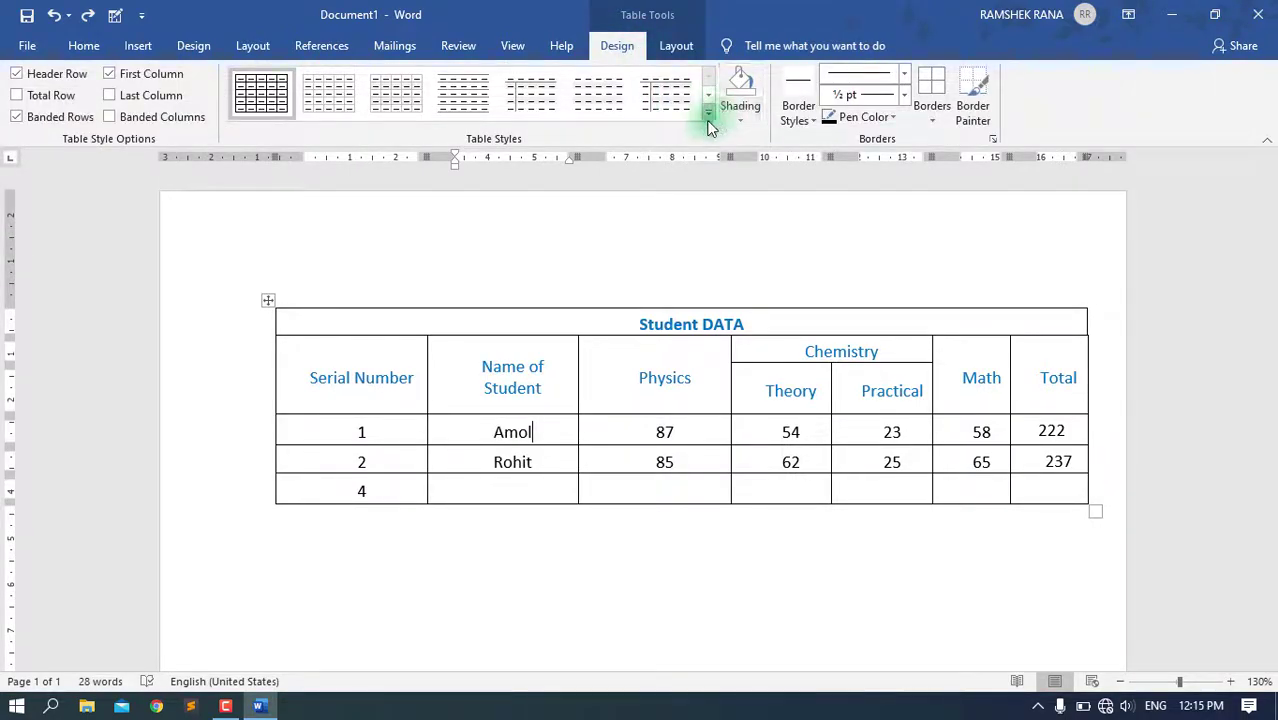
click(268, 302)
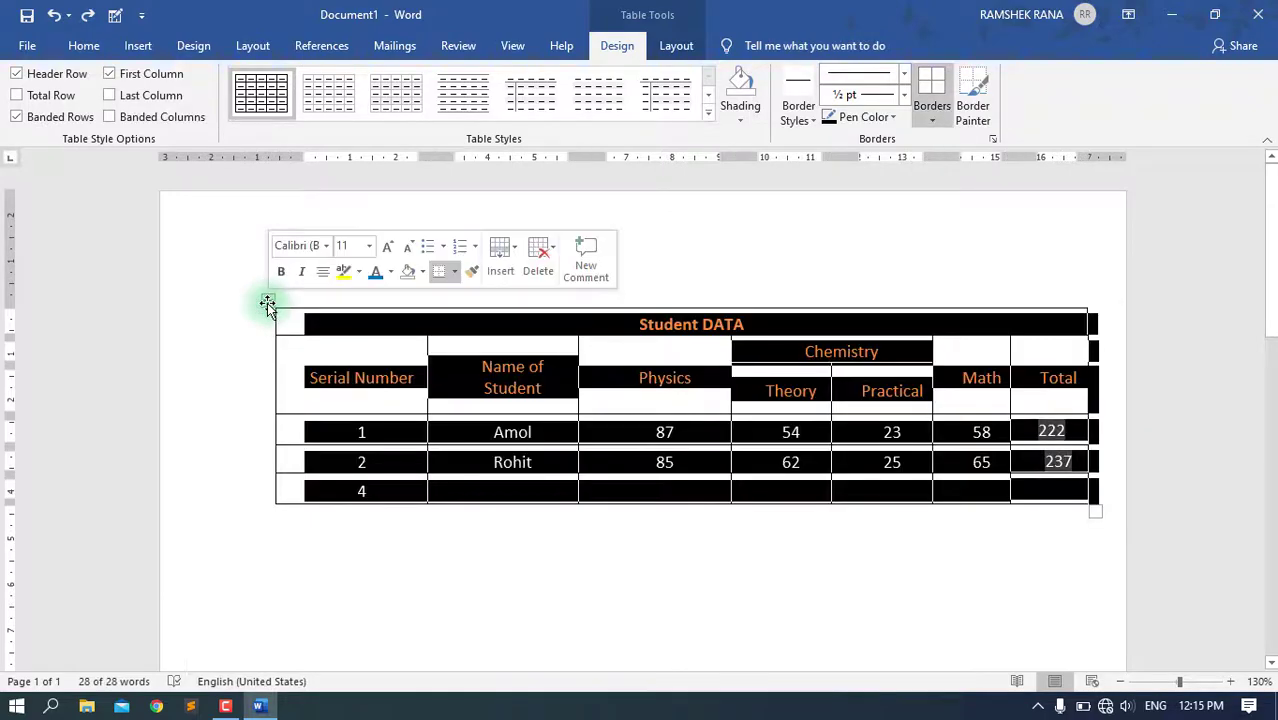
click(708, 114)
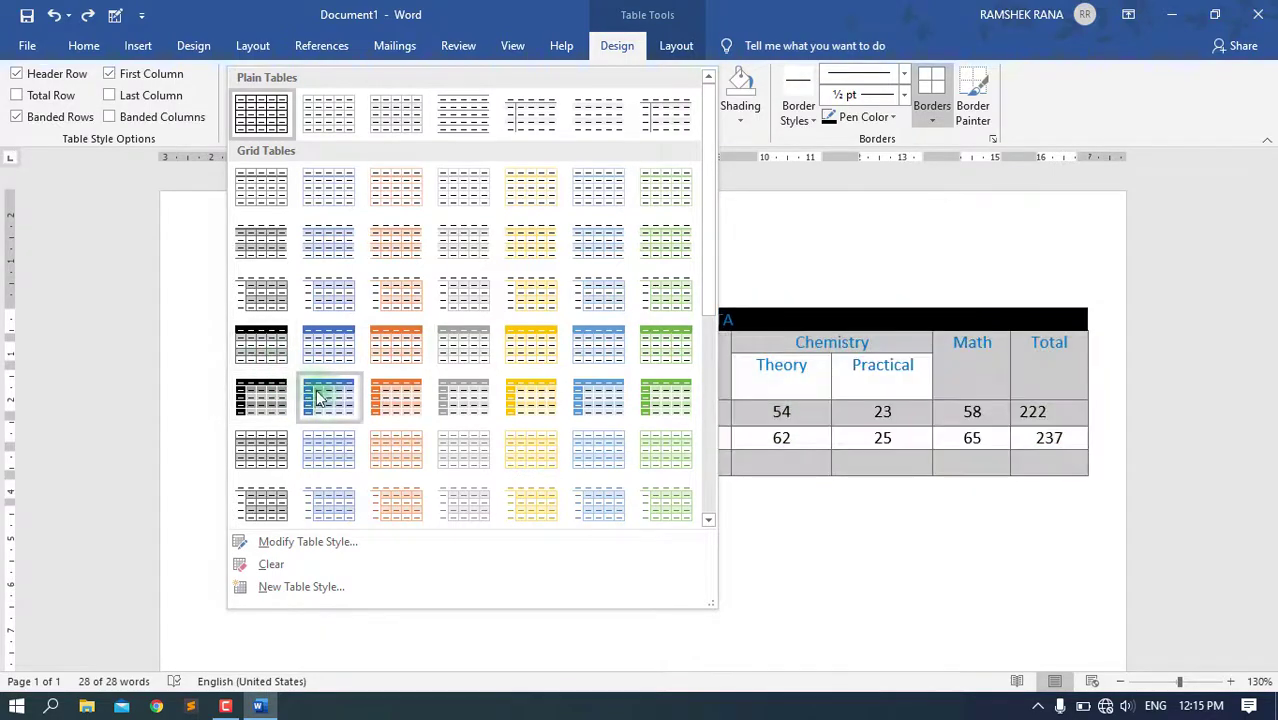
click(268, 360)
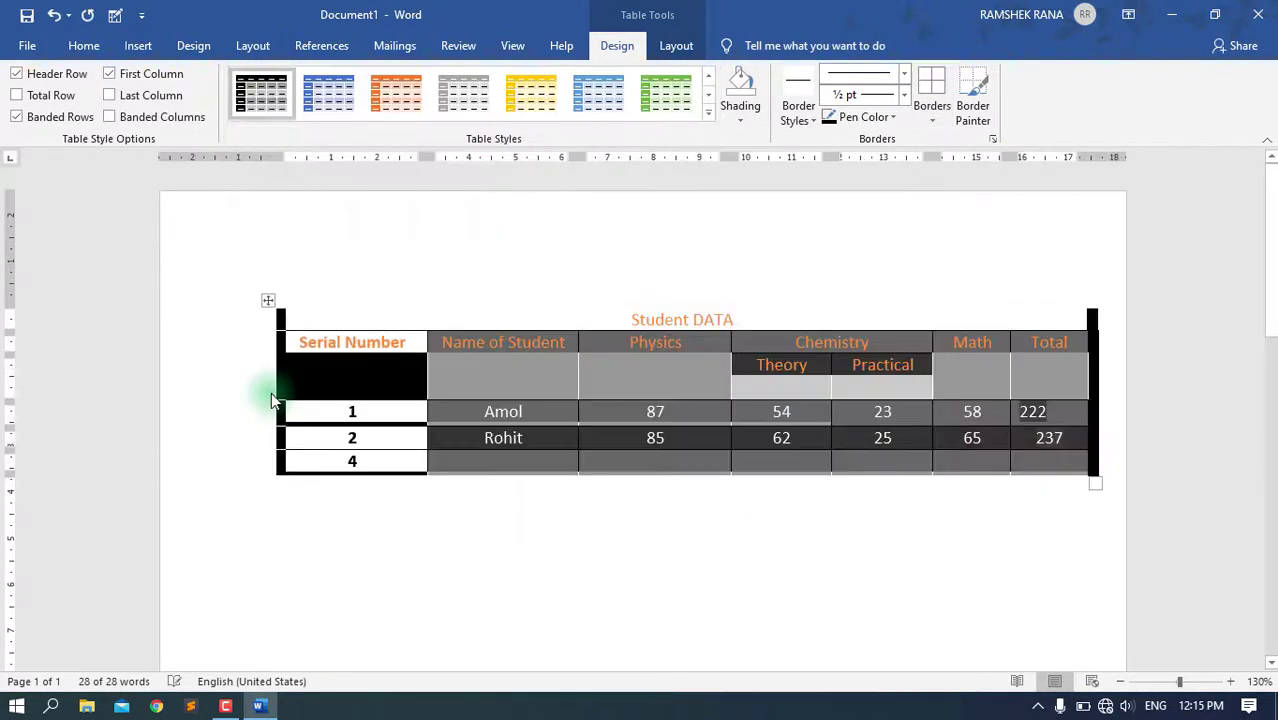
click(398, 438)
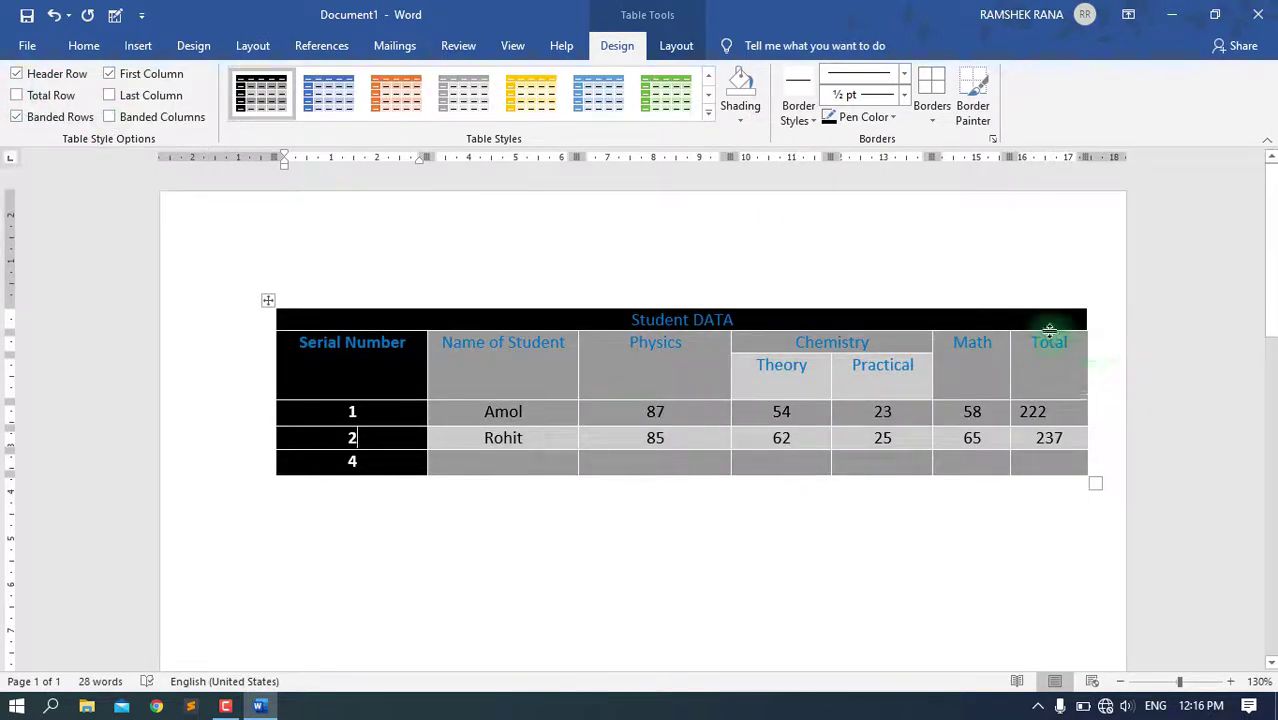
- Clear Total Row, Banded Rows, Banded Columns, First Column and Last Column, keeping only Header Row
click(16, 96)
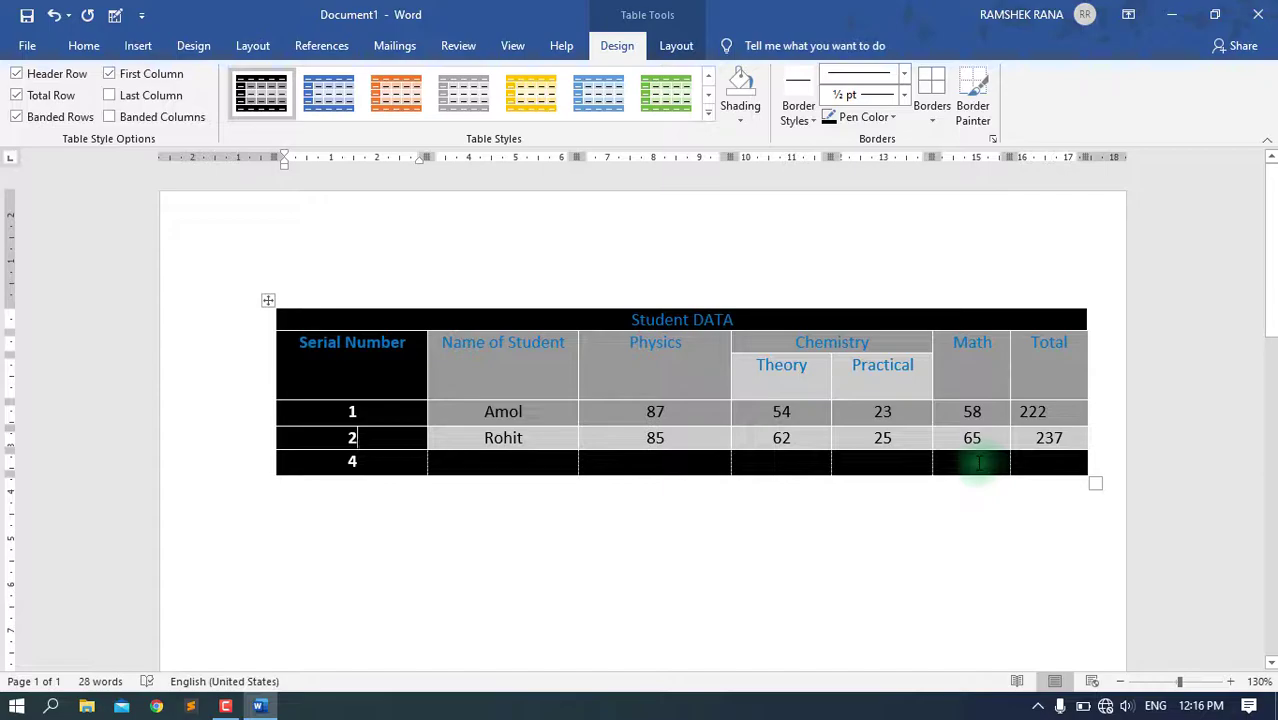
click(16, 117)
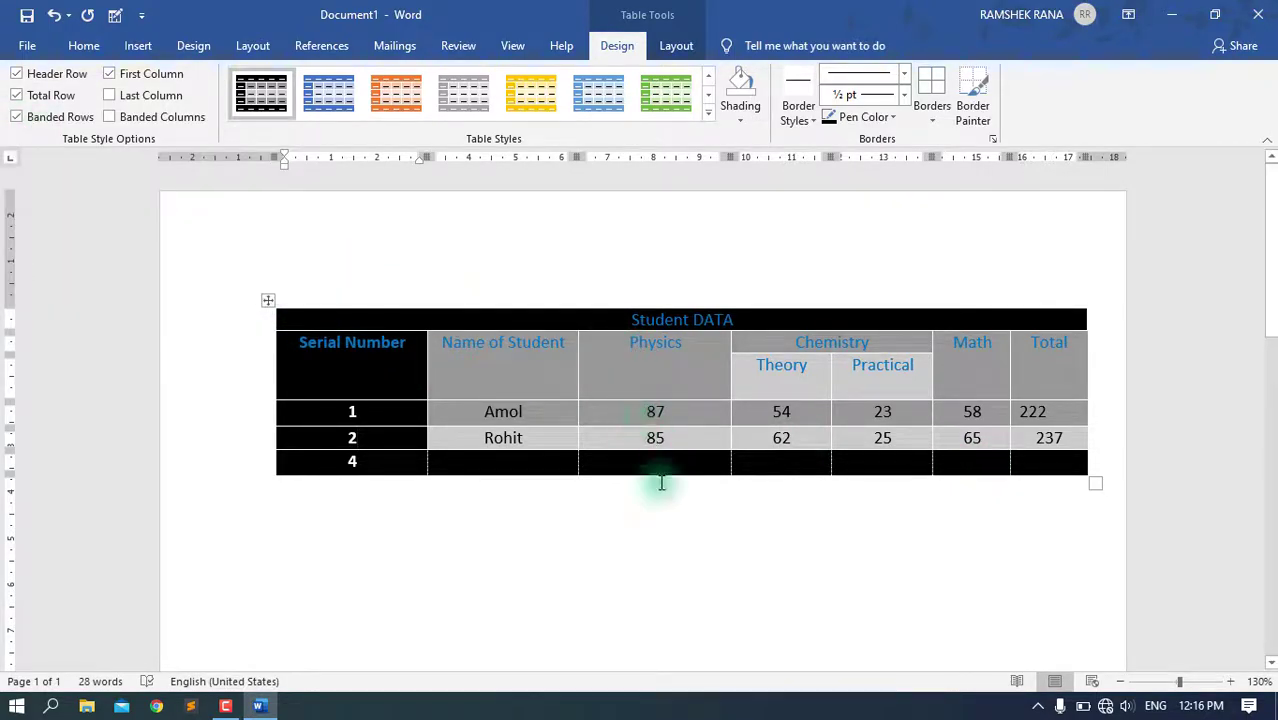
click(16, 117)
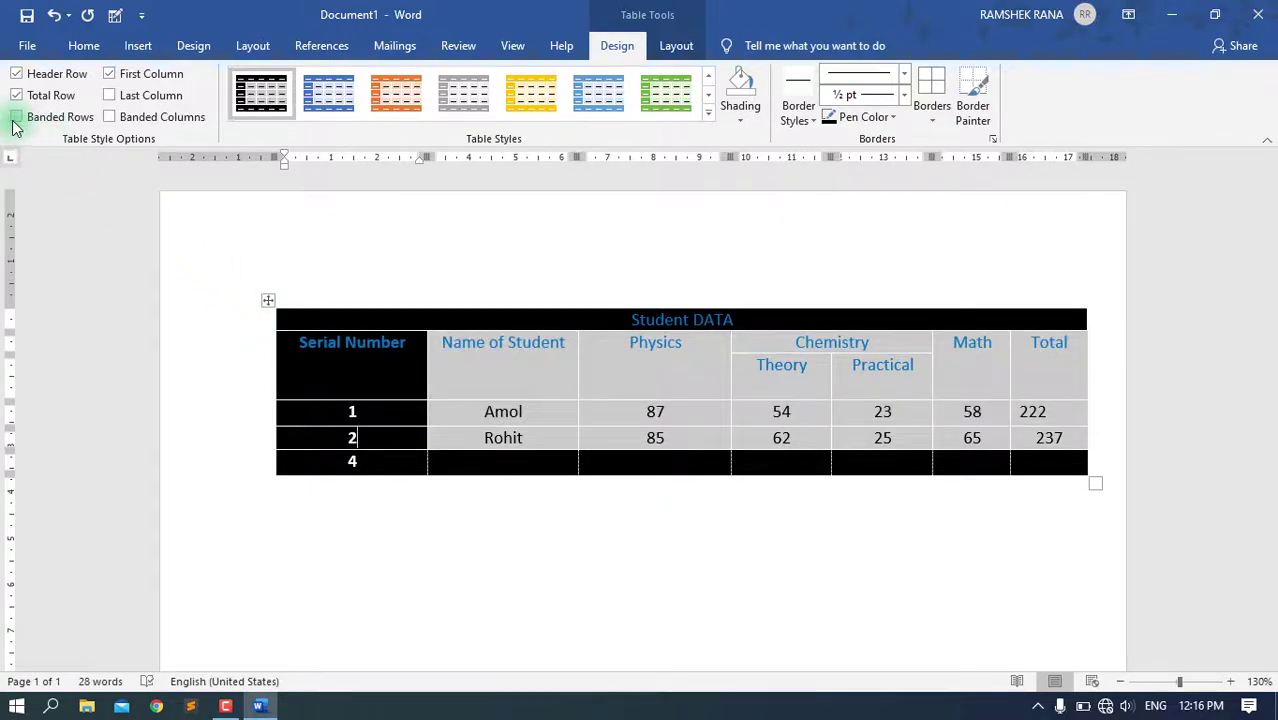
click(14, 125)
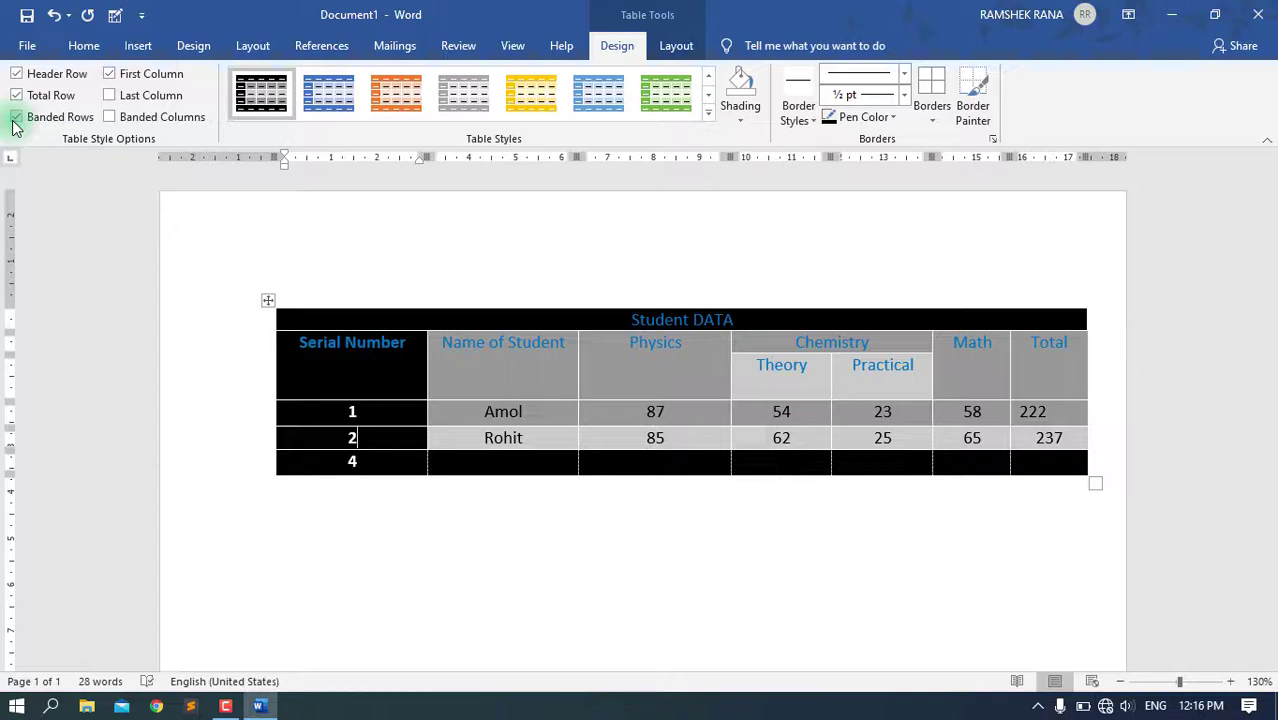
click(14, 124)
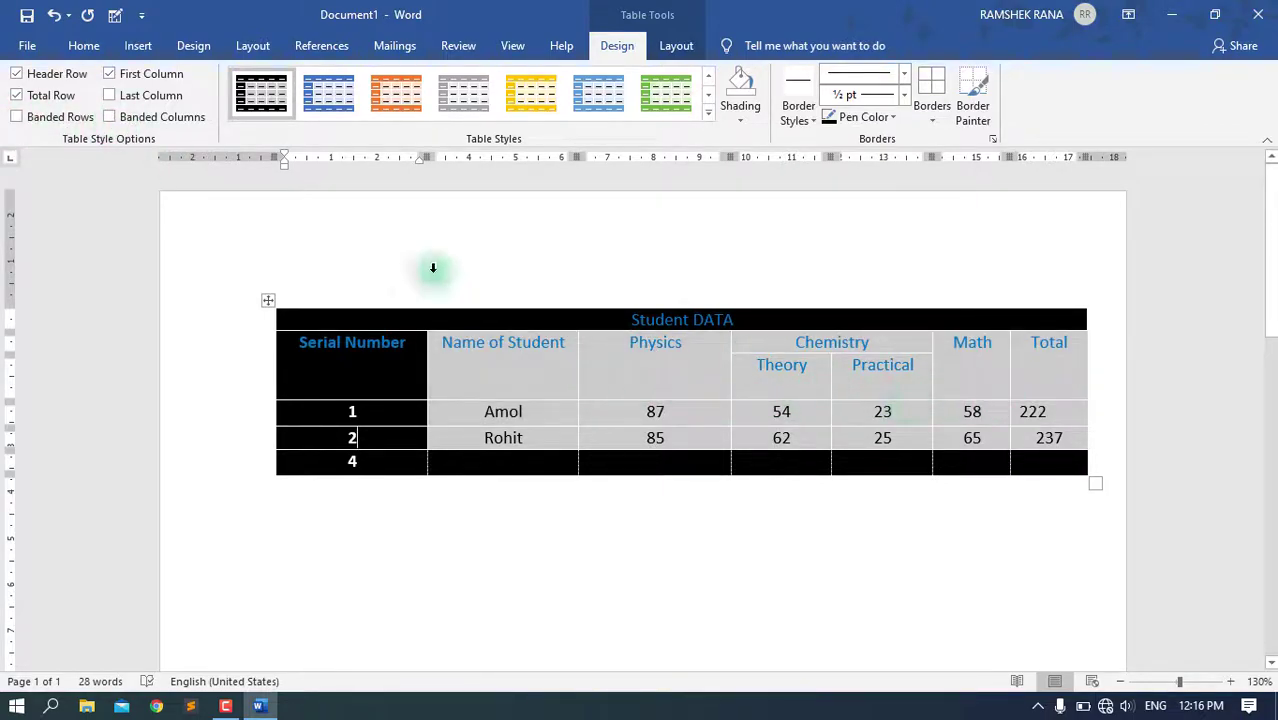
click(140, 118)
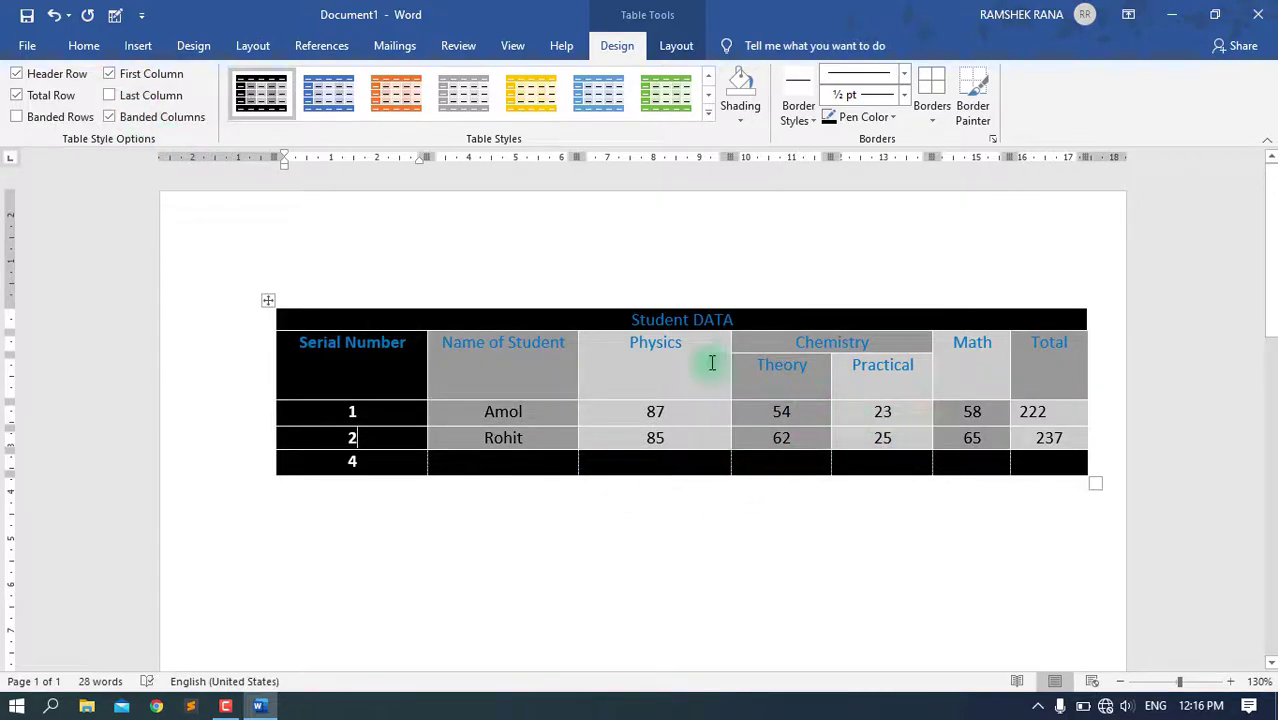
click(117, 101)
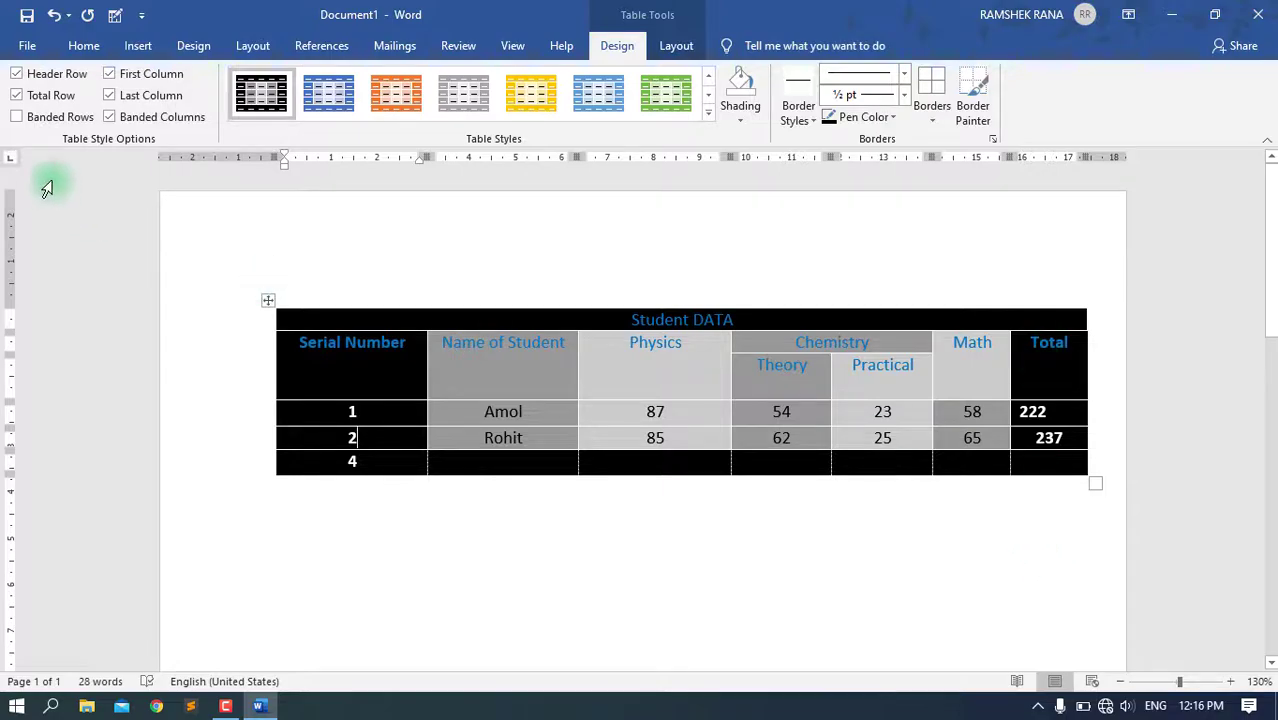
click(109, 117)
click(109, 95)
click(109, 73)
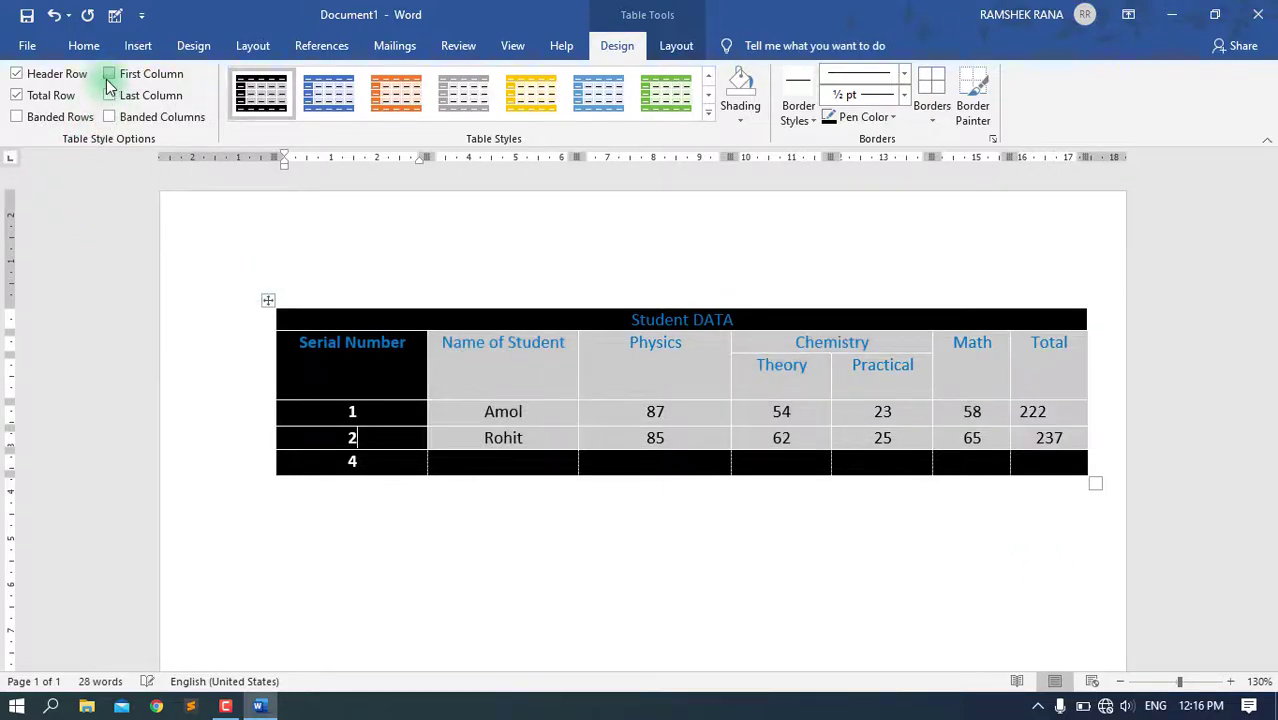
click(24, 98)
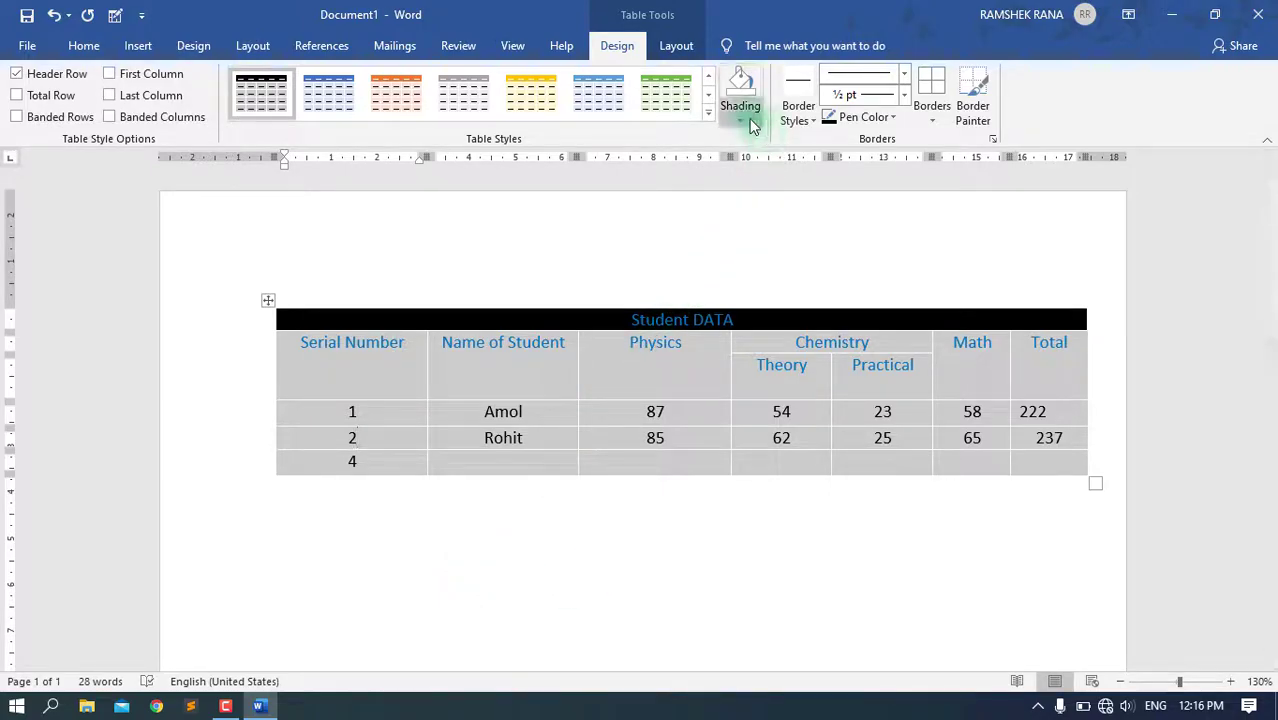
- Apply a shading colour to the whole Student DATA table
click(270, 300)
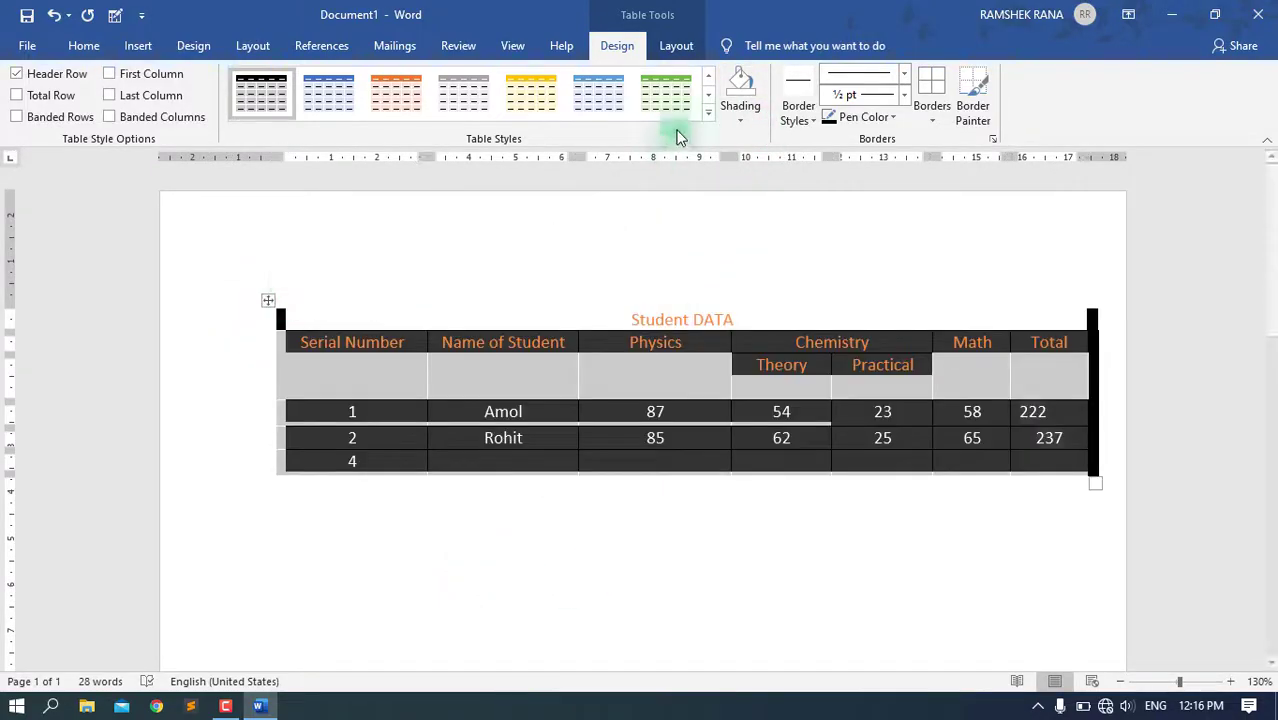
click(746, 111)
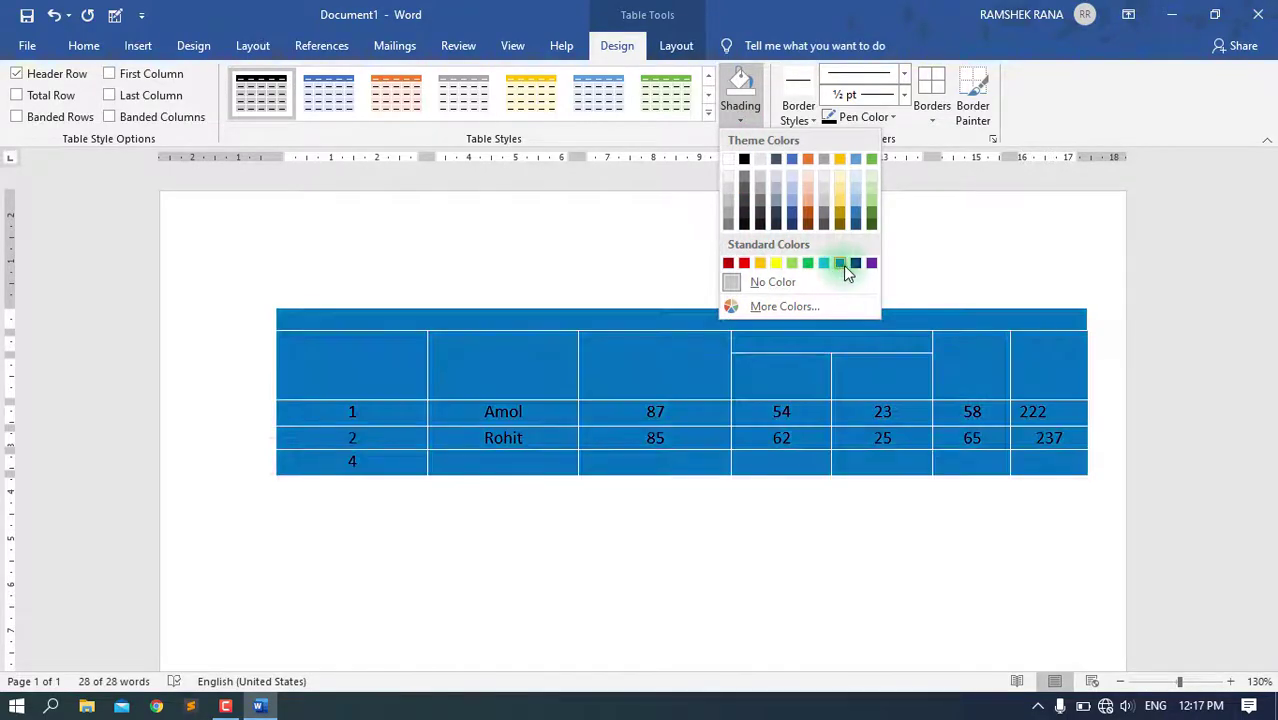
click(842, 231)
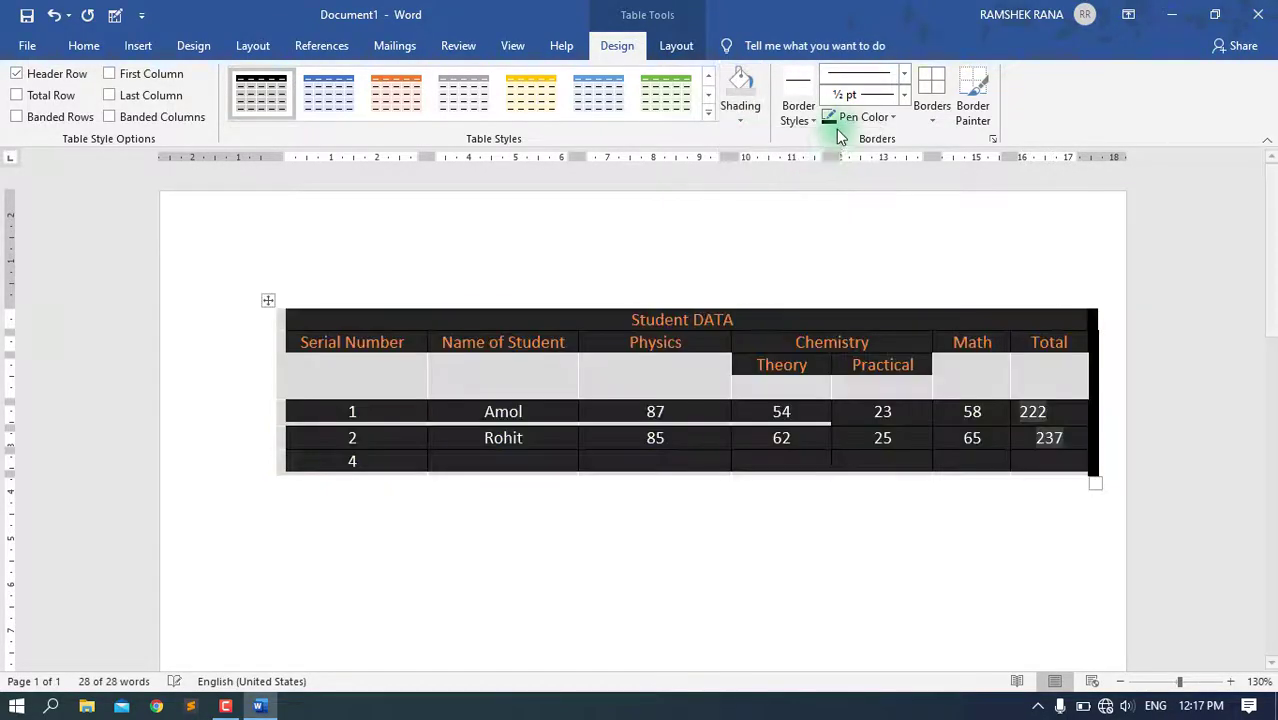
click(736, 399)
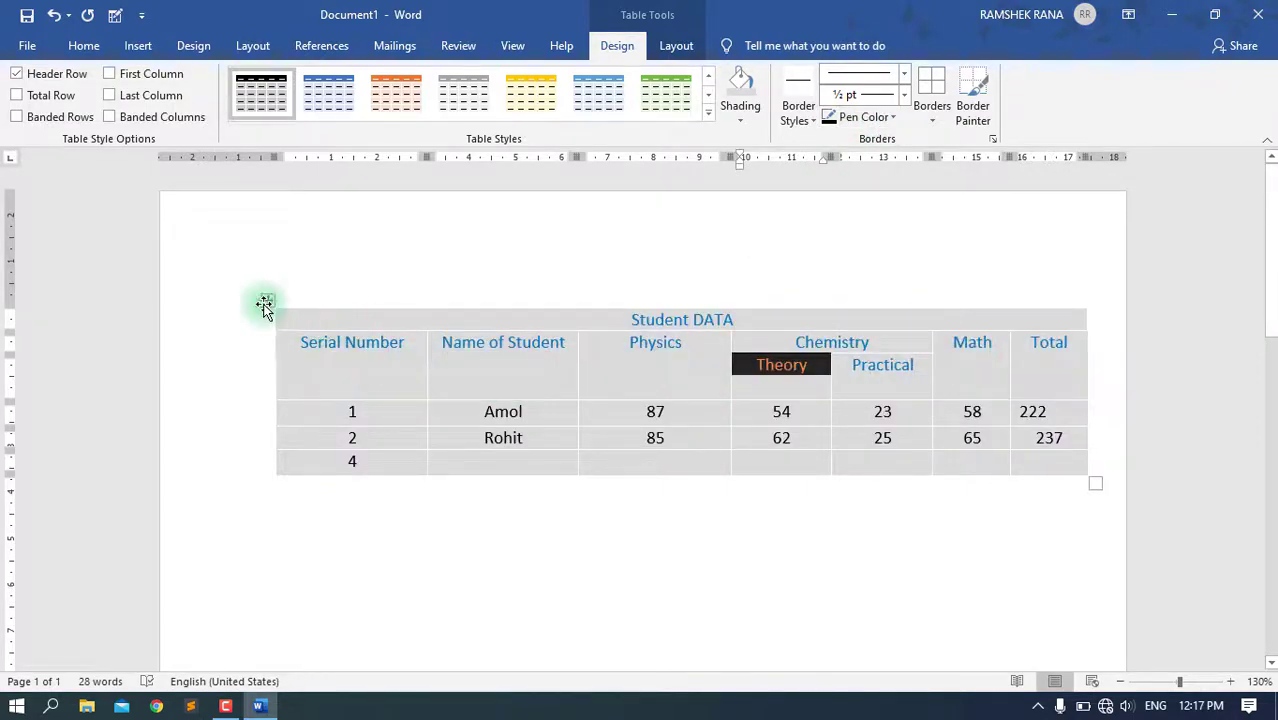
- Paint orange borders on the top edge, above Chemistry, and between Name of Student and Physics
click(265, 303)
click(798, 112)
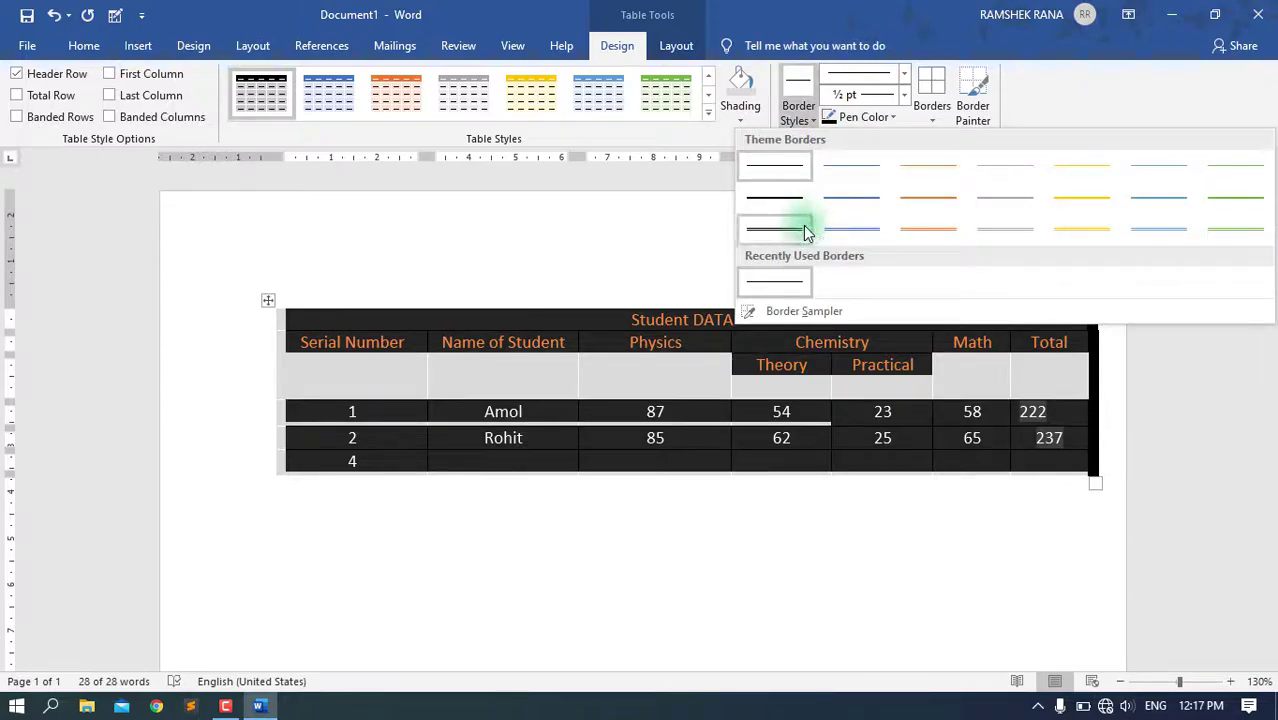
click(947, 230)
key(Escape)
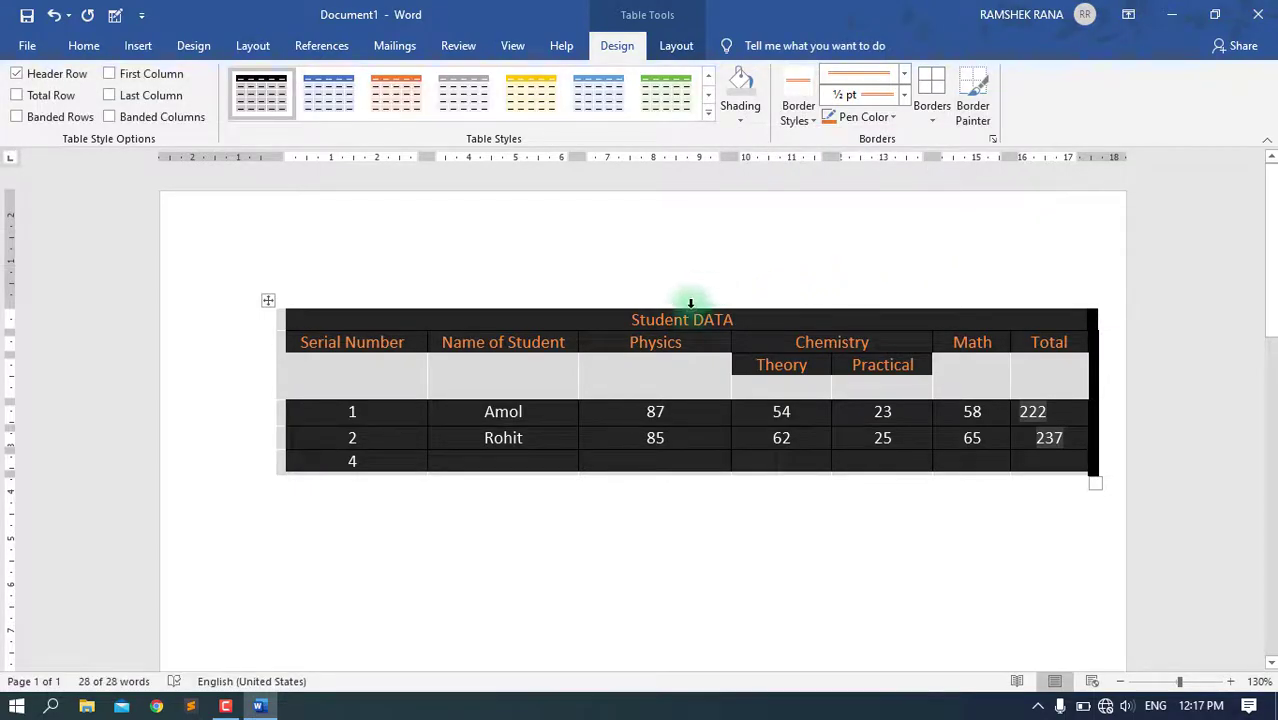
click(802, 117)
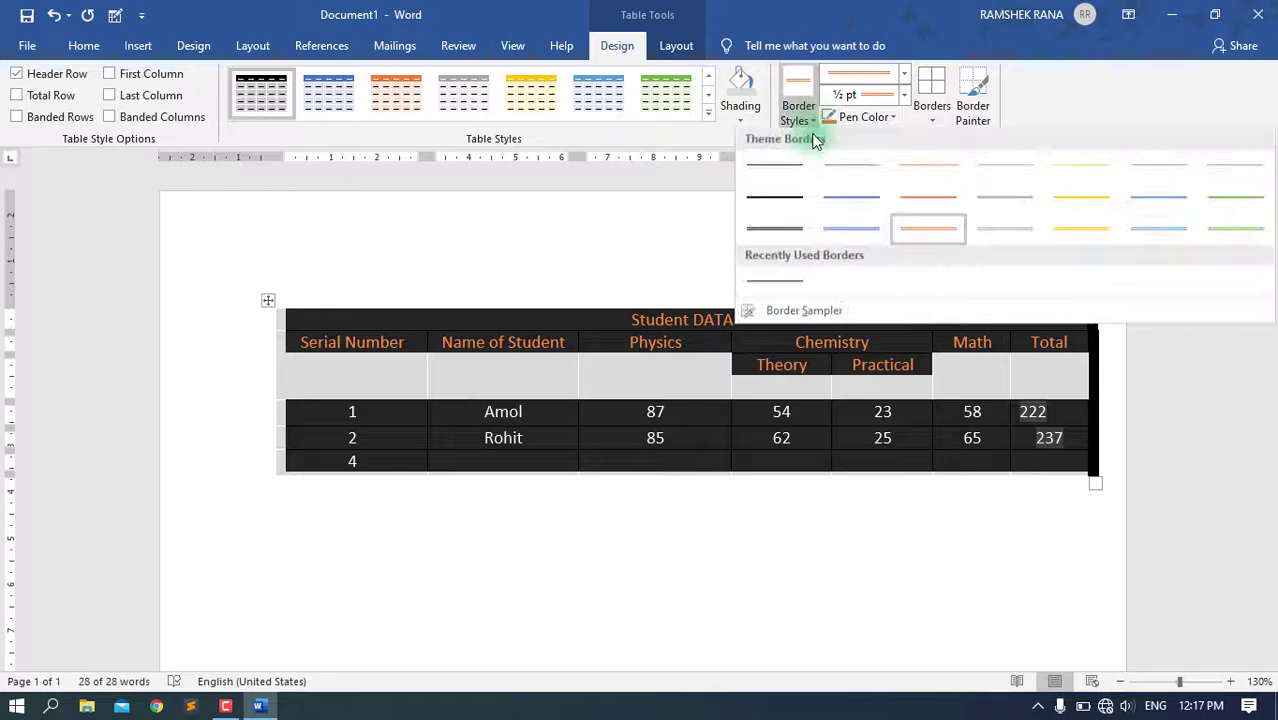
click(961, 238)
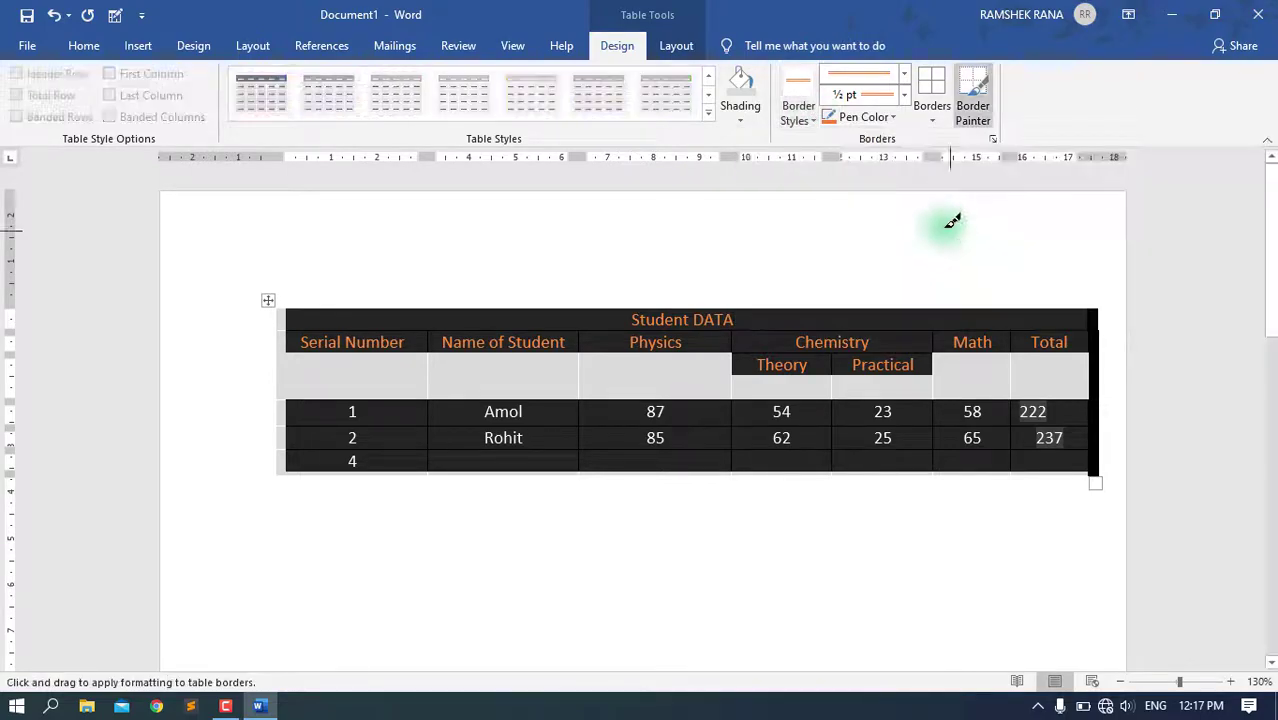
click(849, 305)
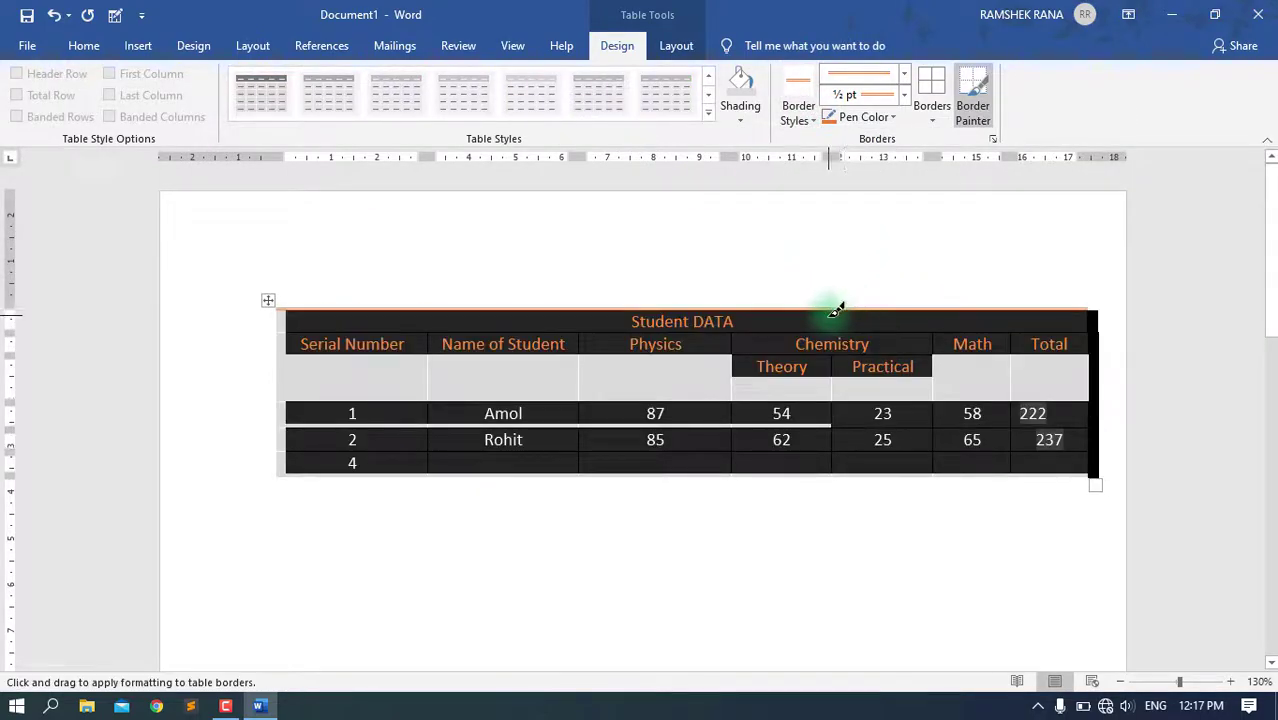
click(835, 327)
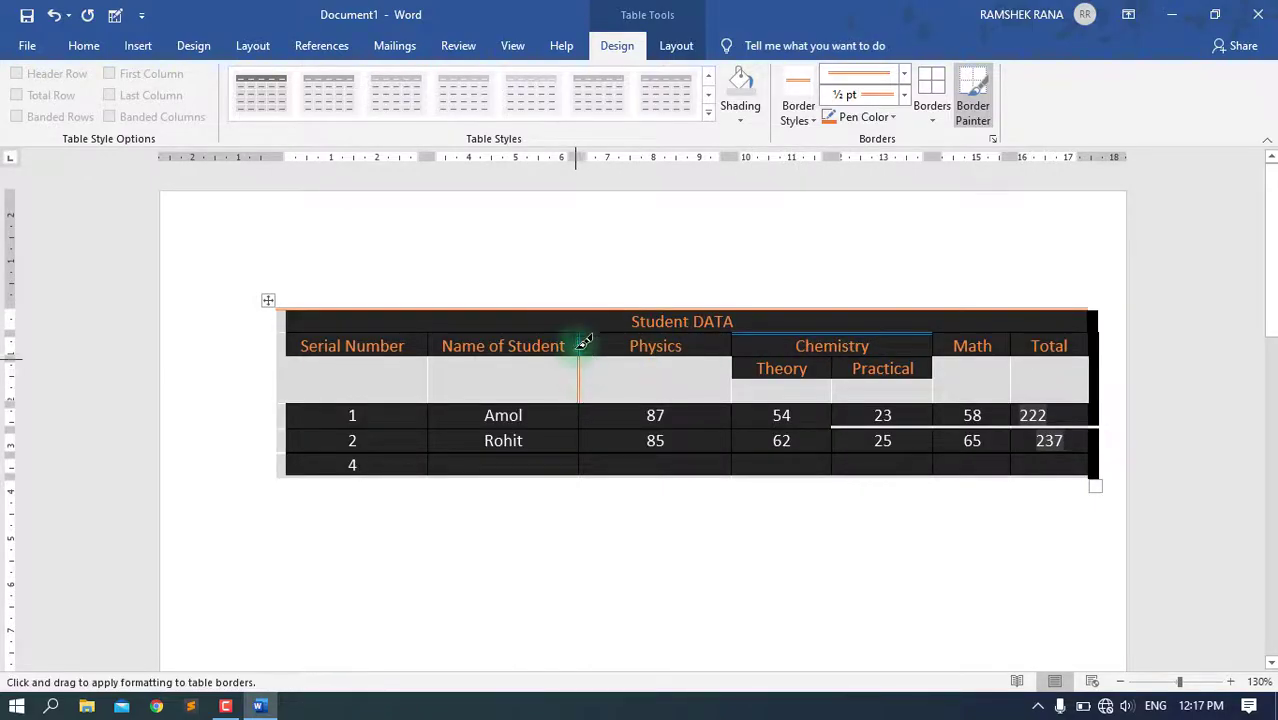
click(579, 340)
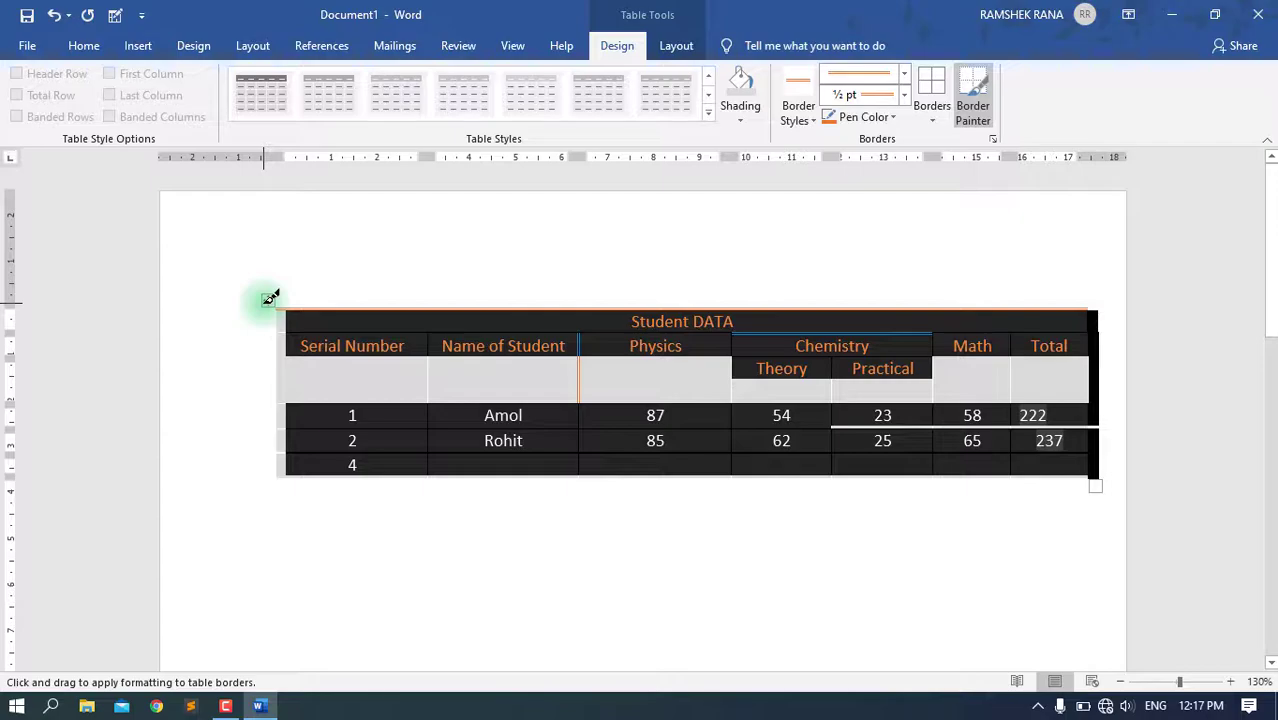
click(934, 121)
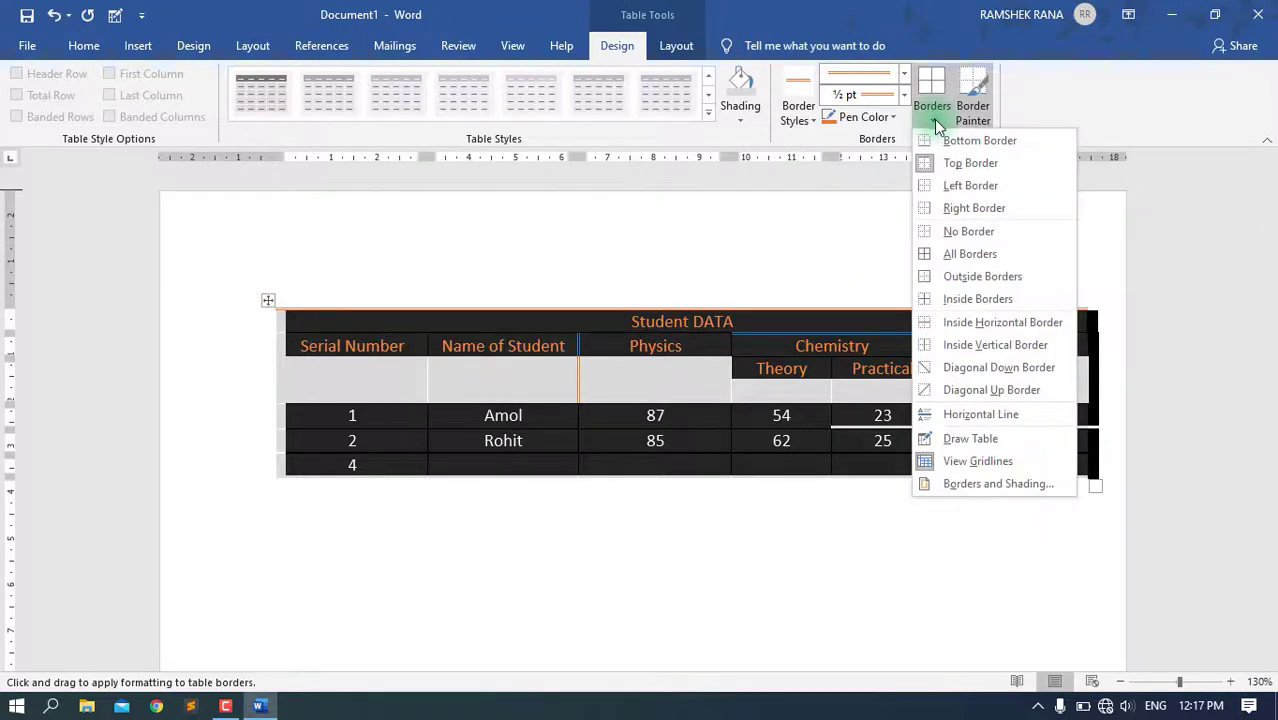
- Apply All Borders, then repaint the table's top edge in dark grey
click(960, 258)
click(838, 420)
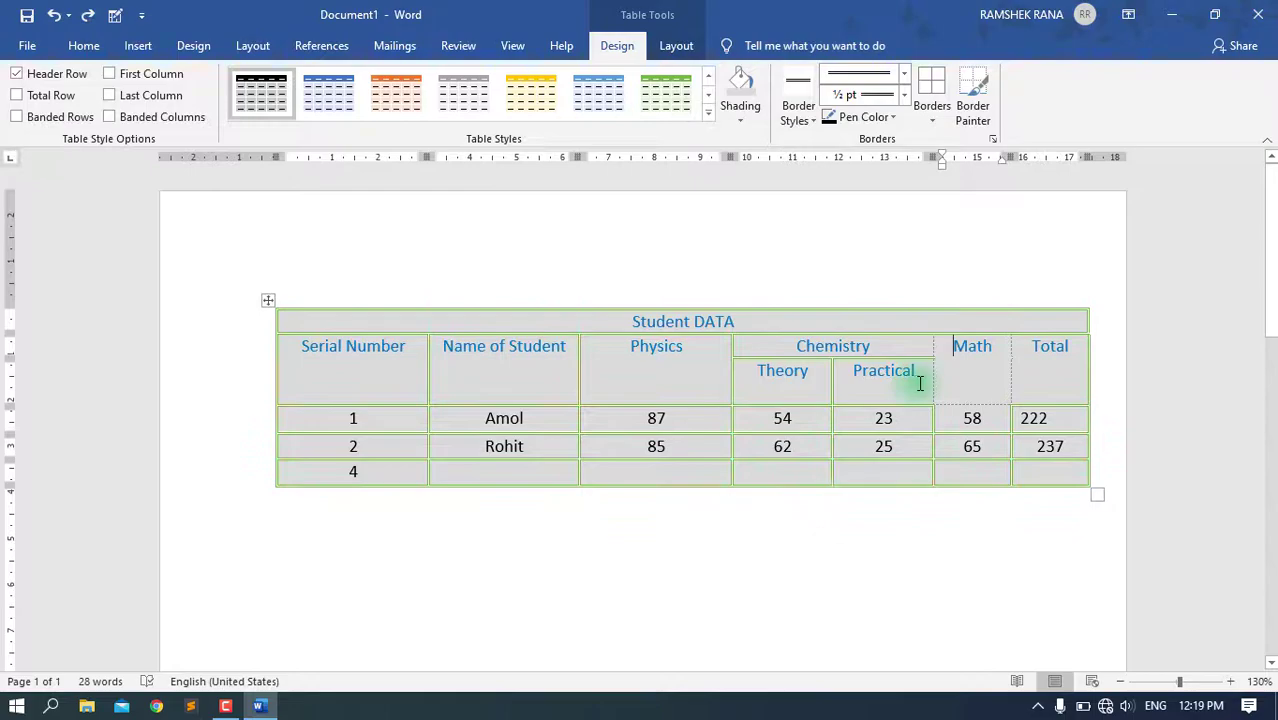
click(789, 128)
click(790, 130)
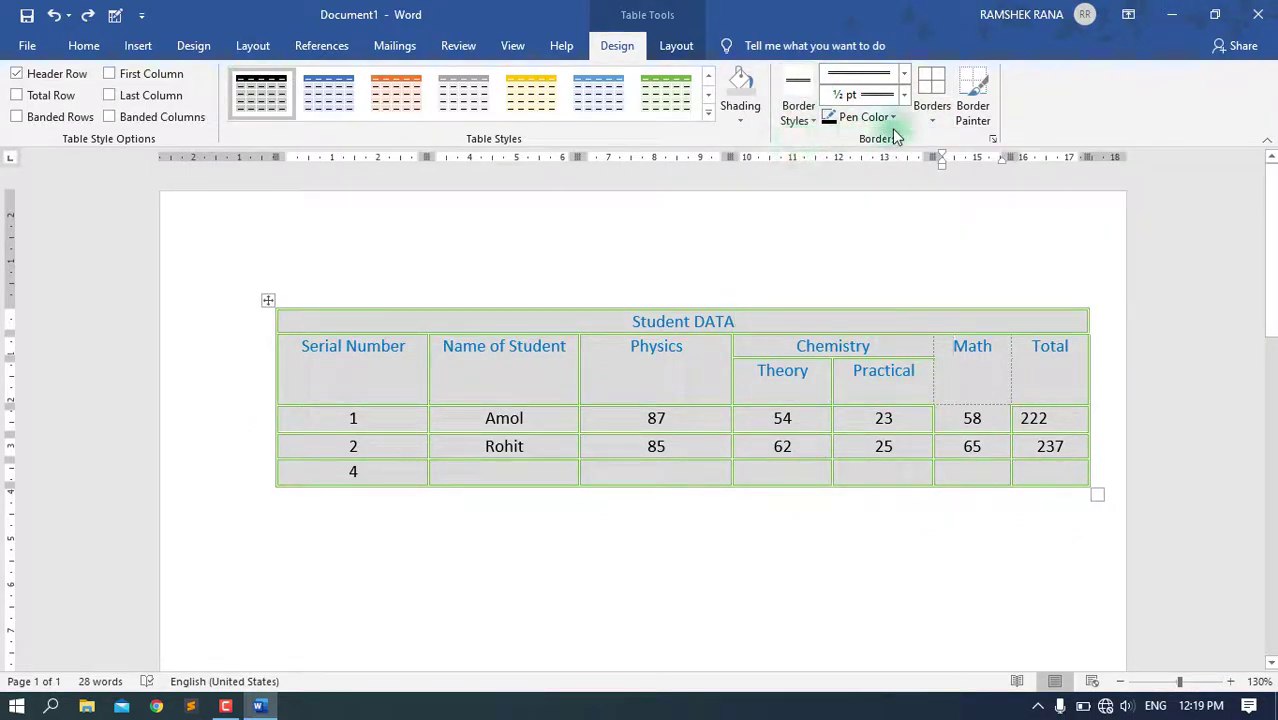
click(978, 95)
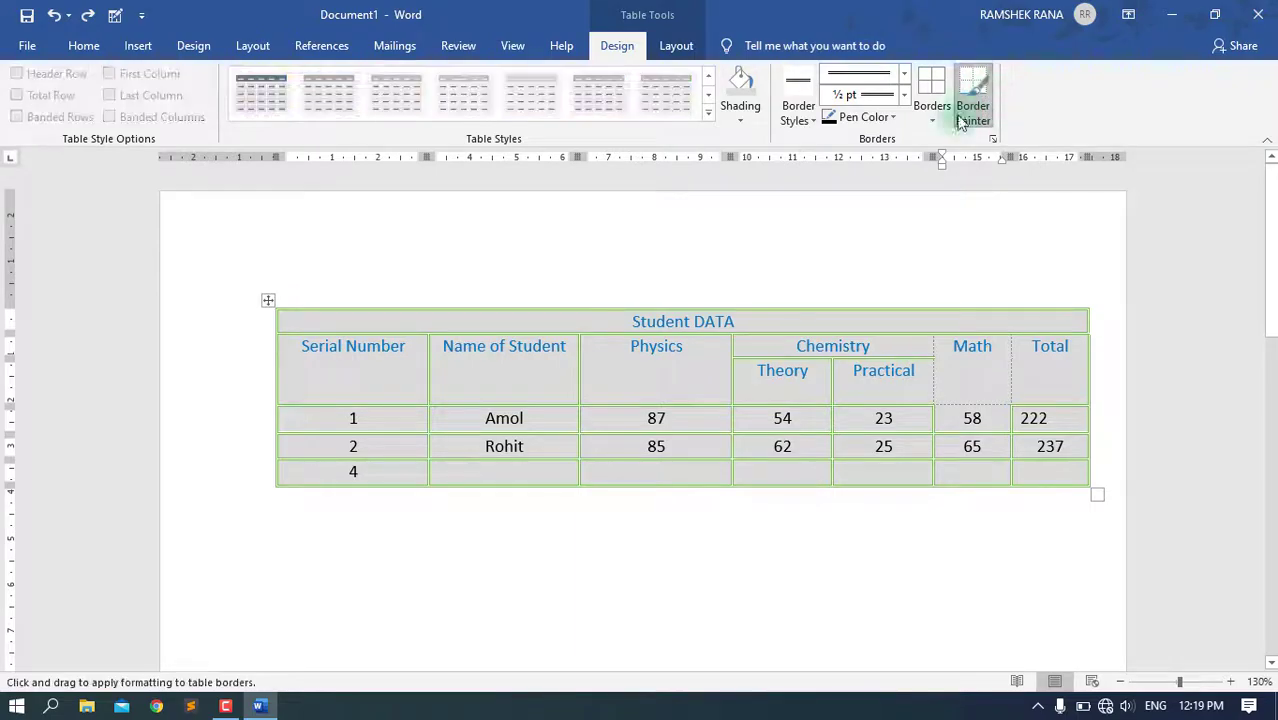
click(820, 305)
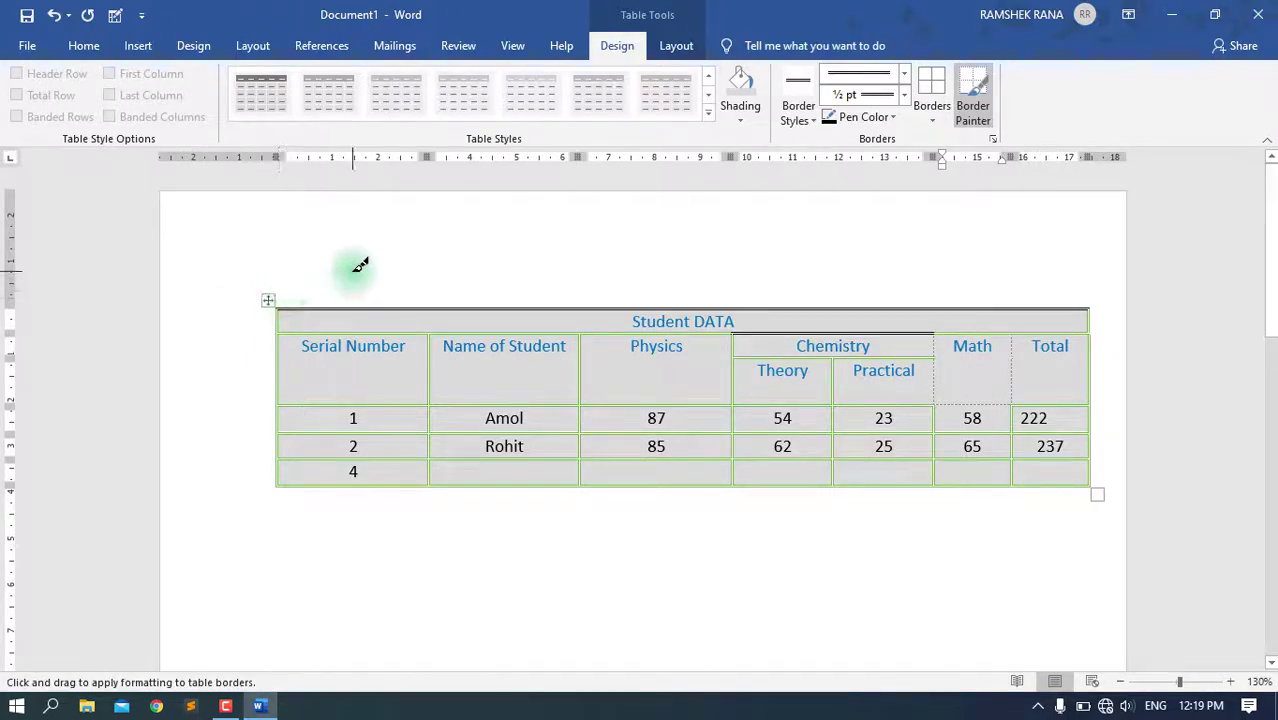
key(Escape)
- Select the whole table and apply All Borders again with the dark grey style
click(267, 302)
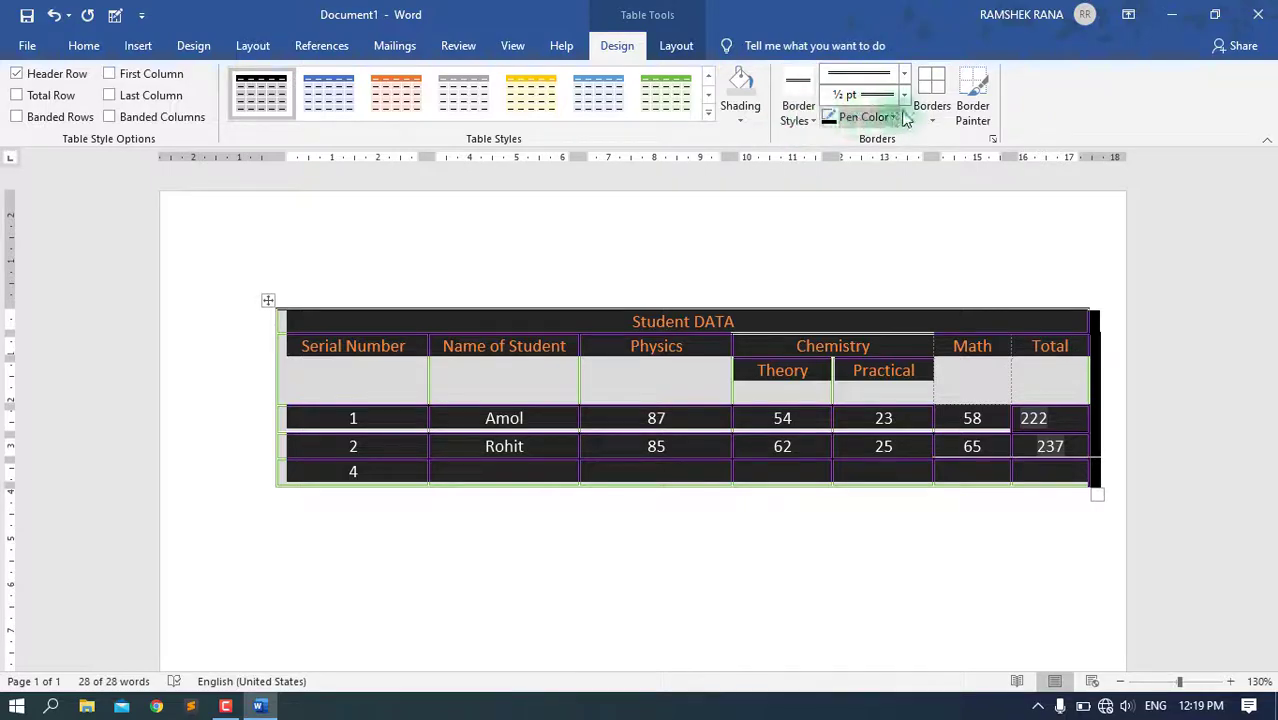
click(940, 116)
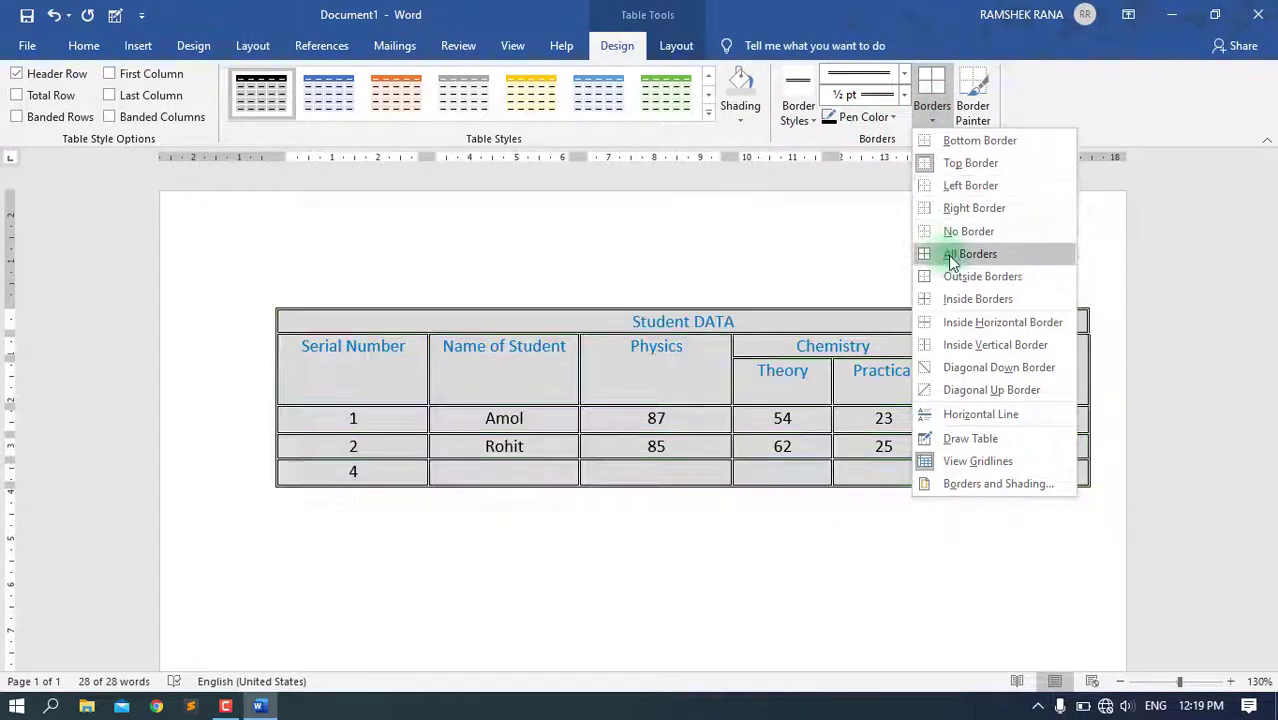
click(949, 251)
click(966, 210)
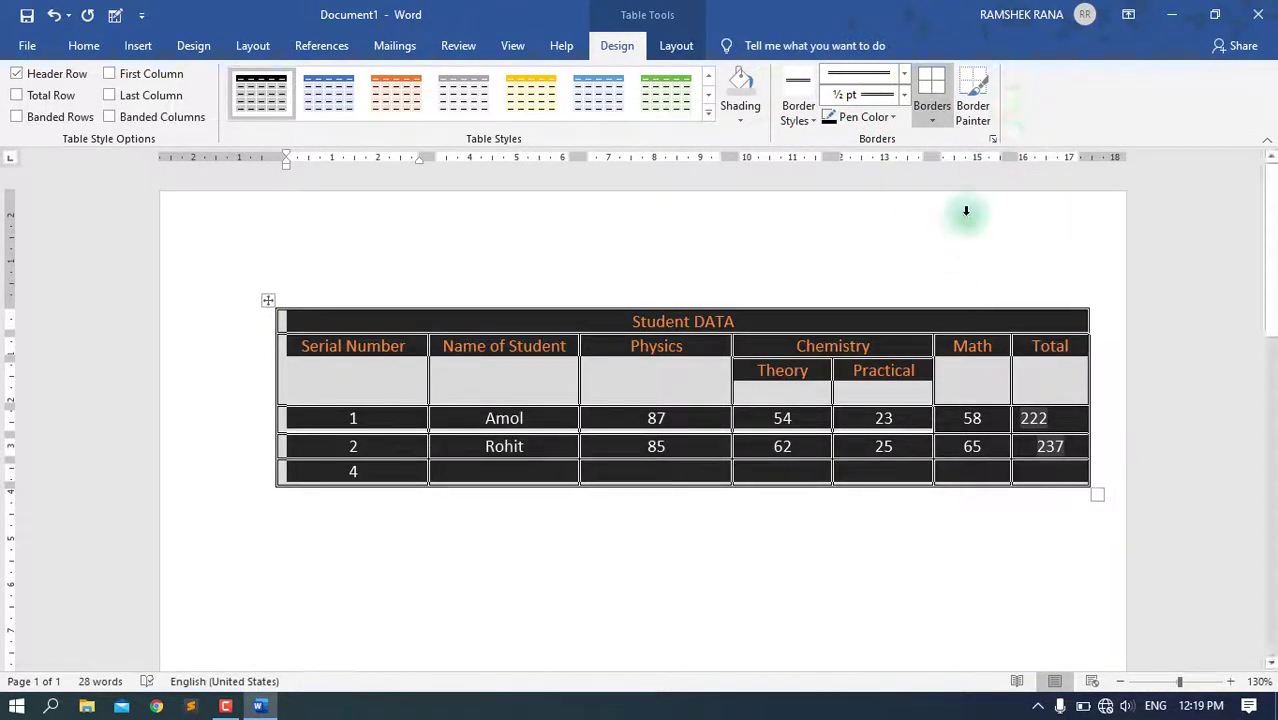
- Put the cursor in the Physics header and bring up the Insert ribbon tools
click(476, 530)
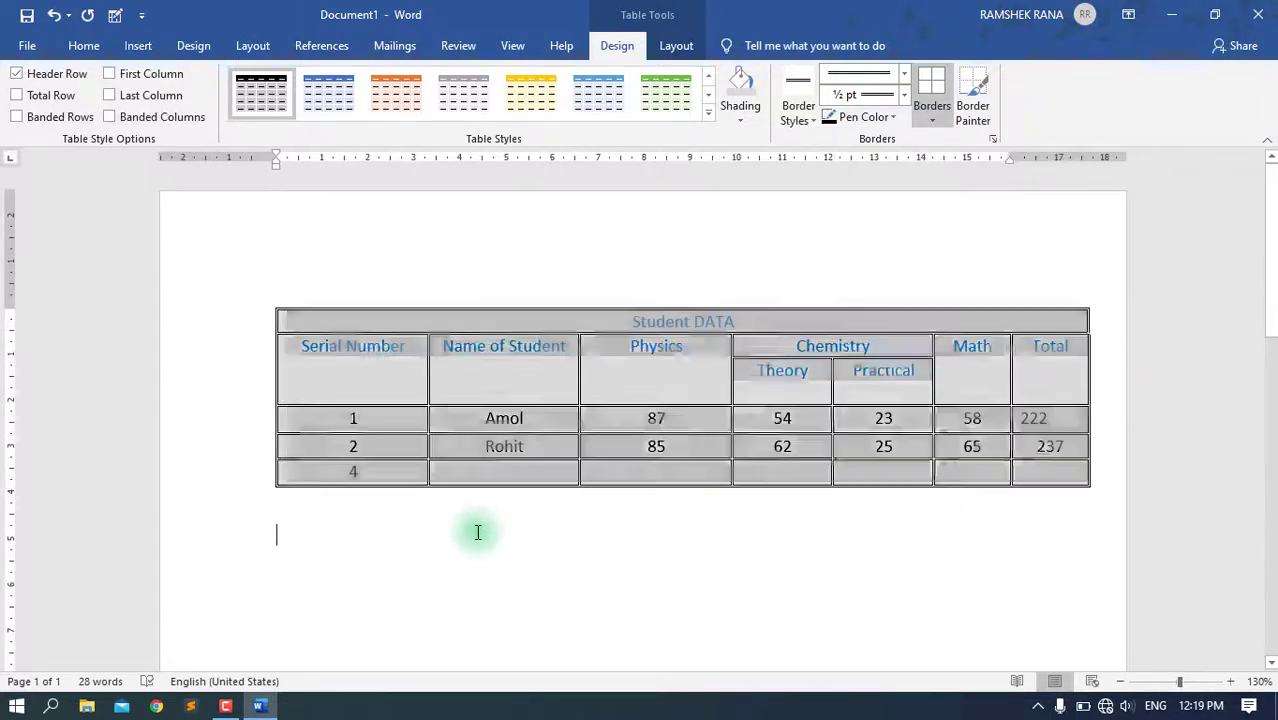
click(686, 377)
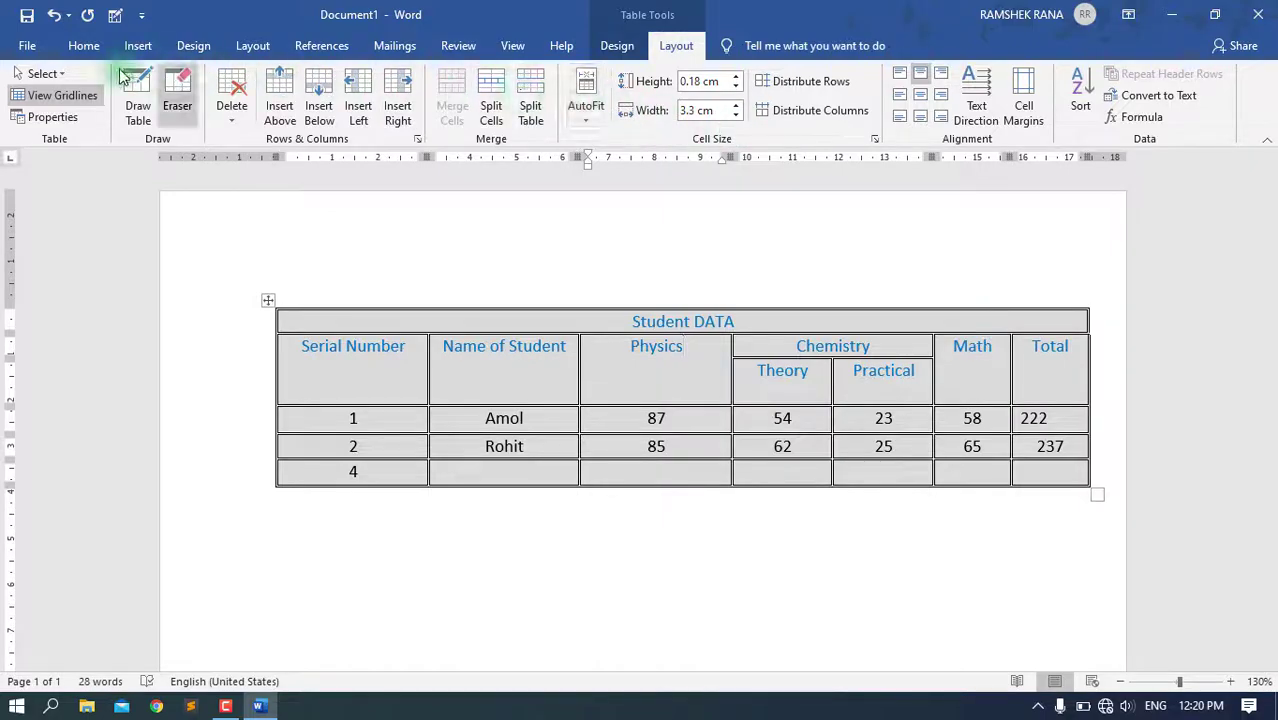
click(138, 97)
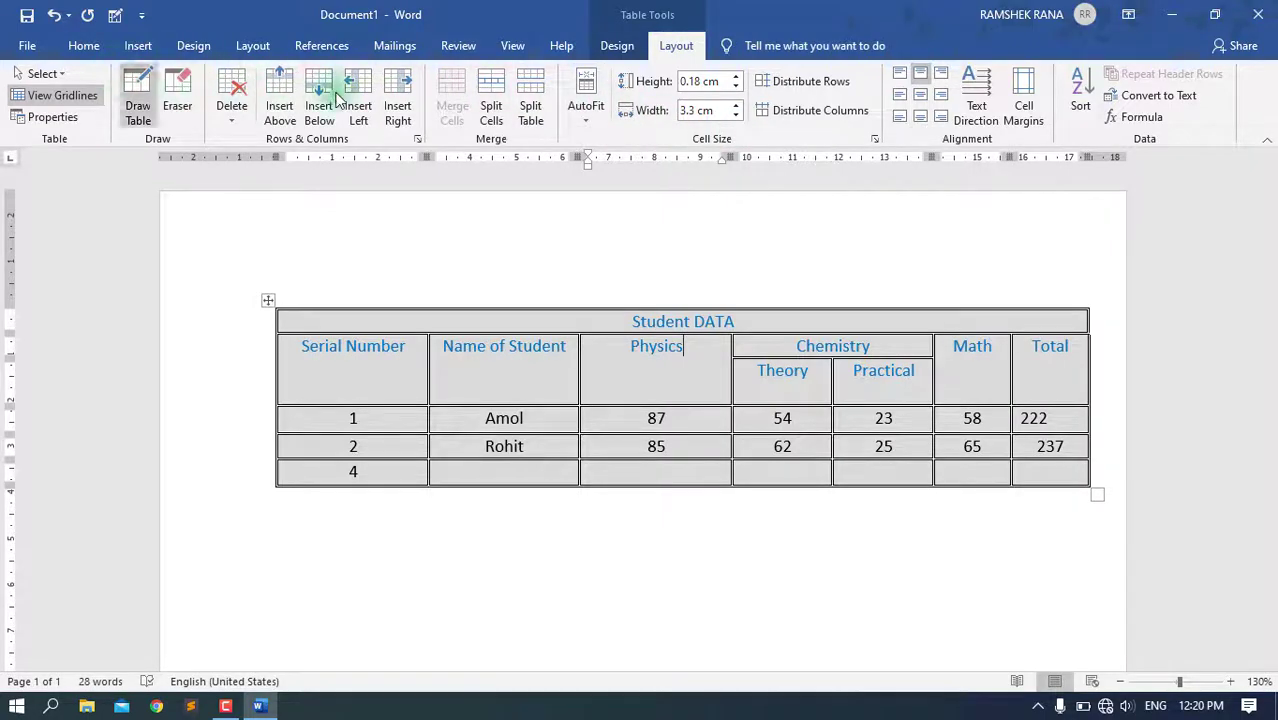
click(617, 45)
click(138, 45)
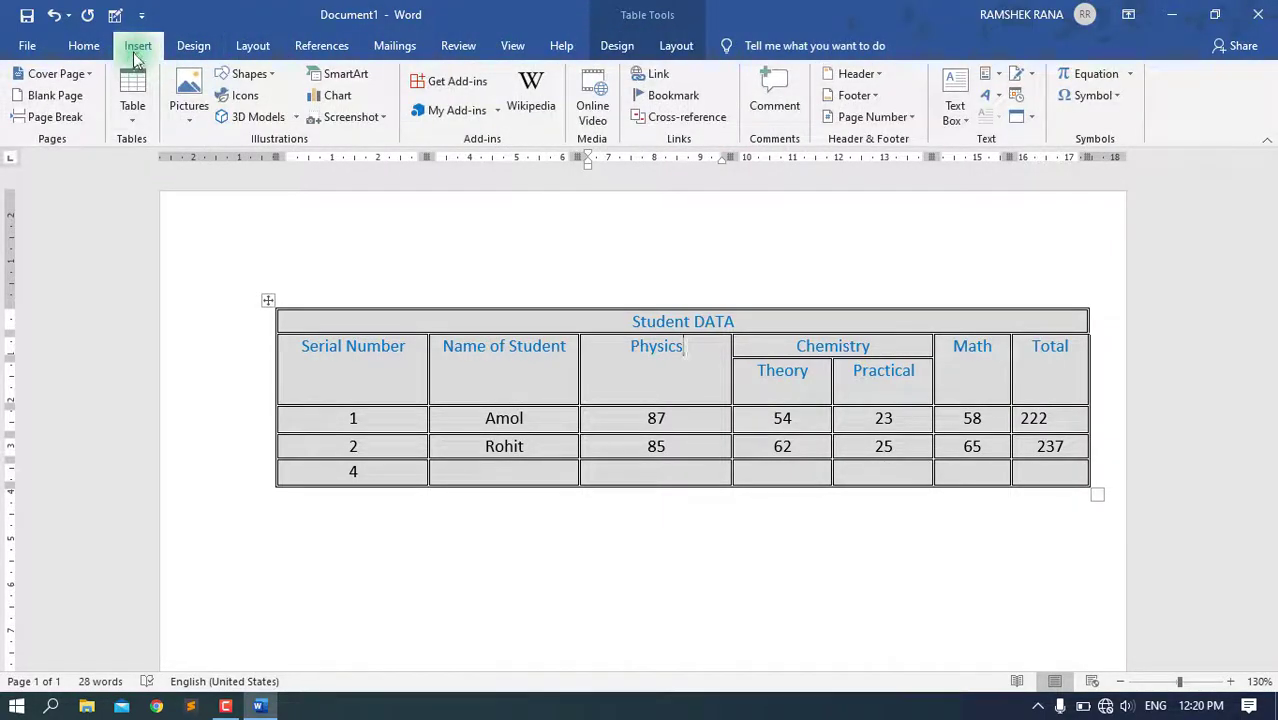